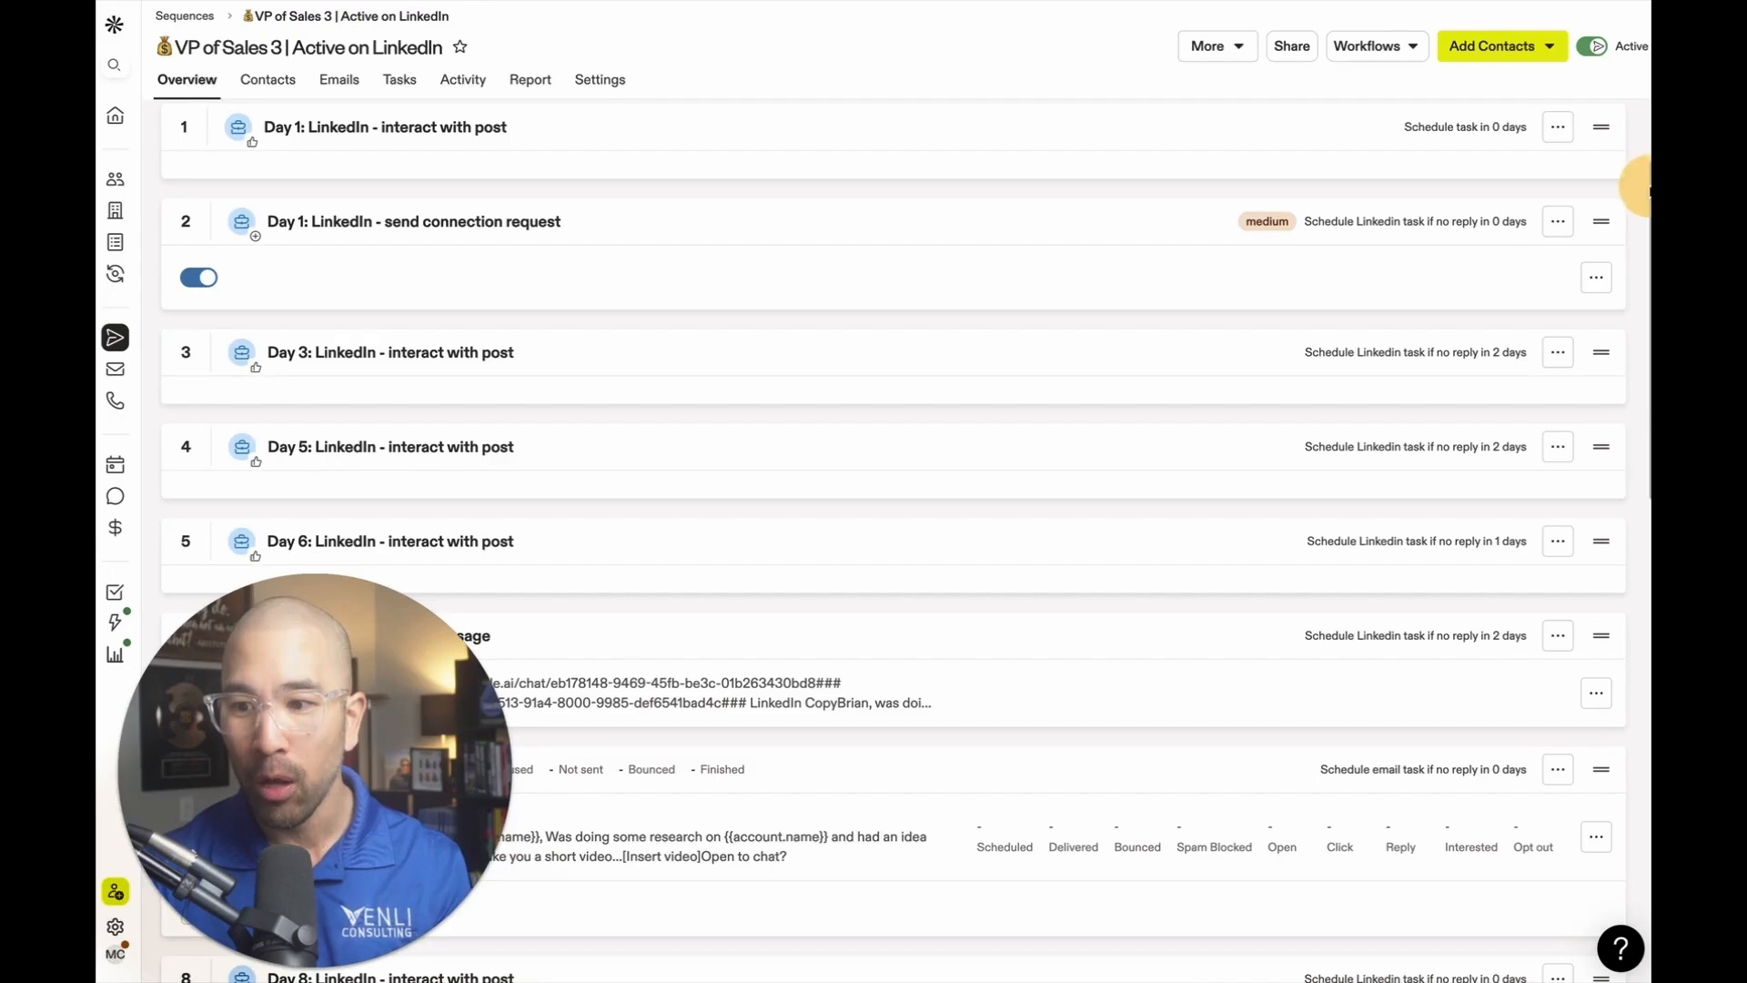
Review the outreach steps in the "VP of Sales 3 | Active on LinkedIn" sequence.
scroll(1633, 177, down, 4)
scroll(1529, 300, down, 10)
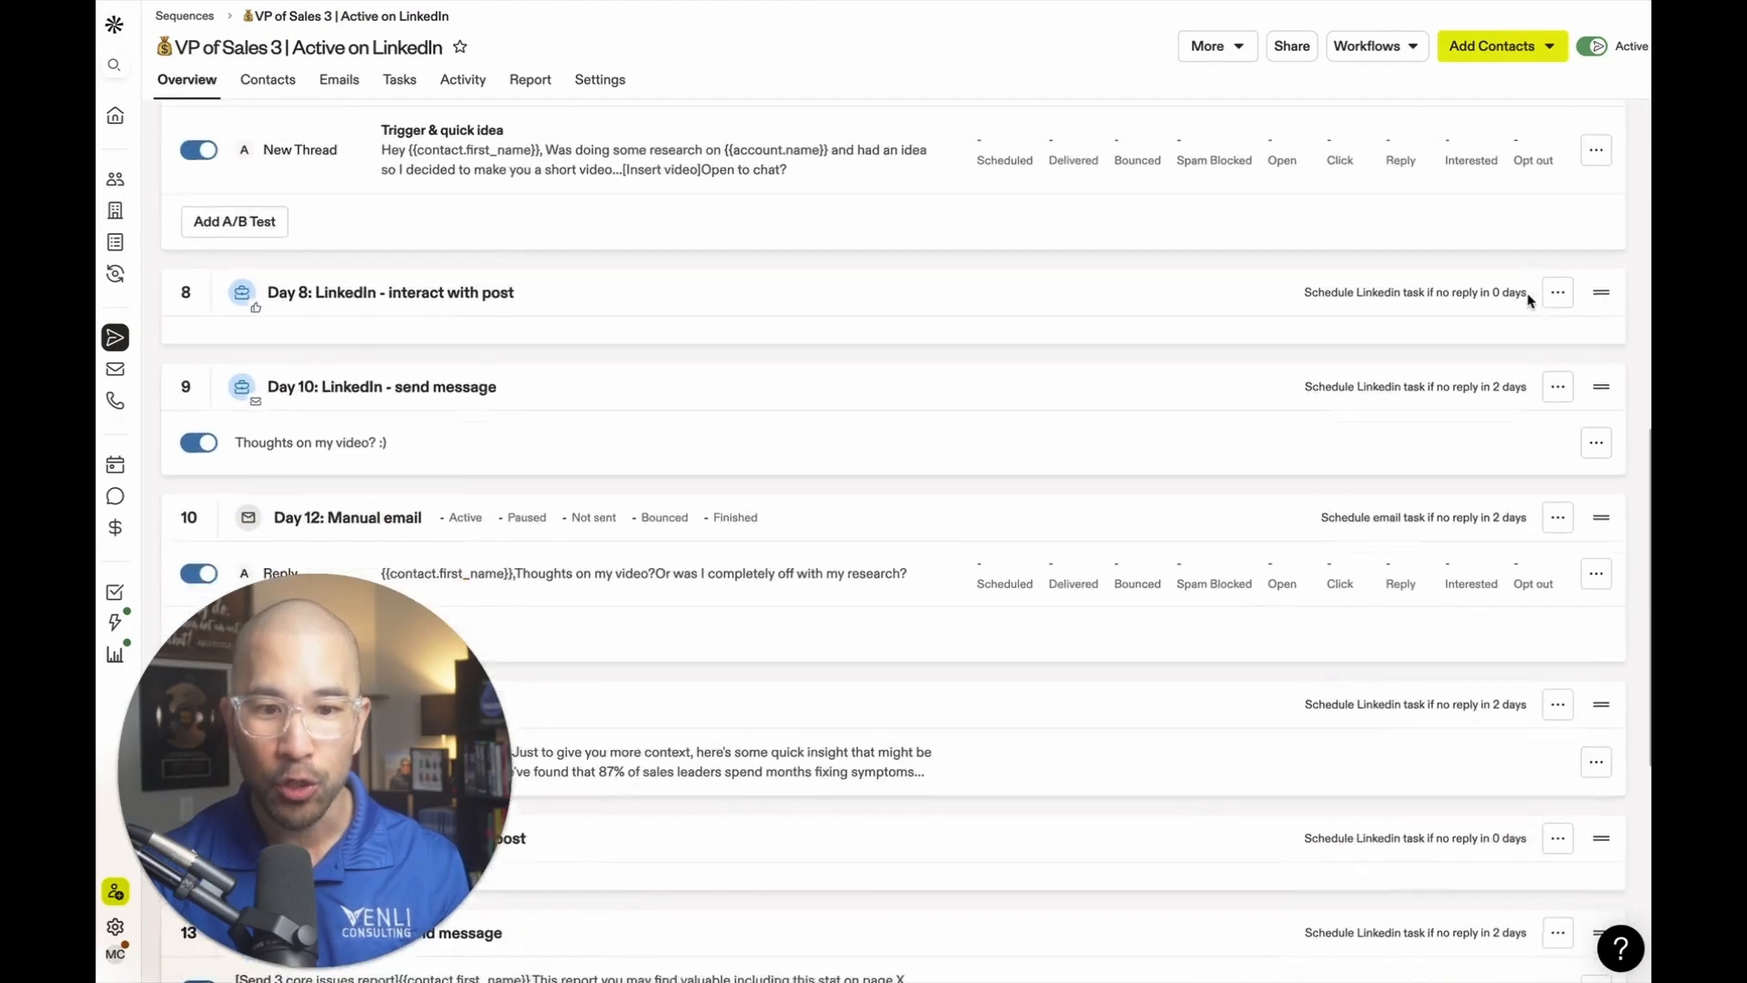
scroll(1501, 416, up, 15)
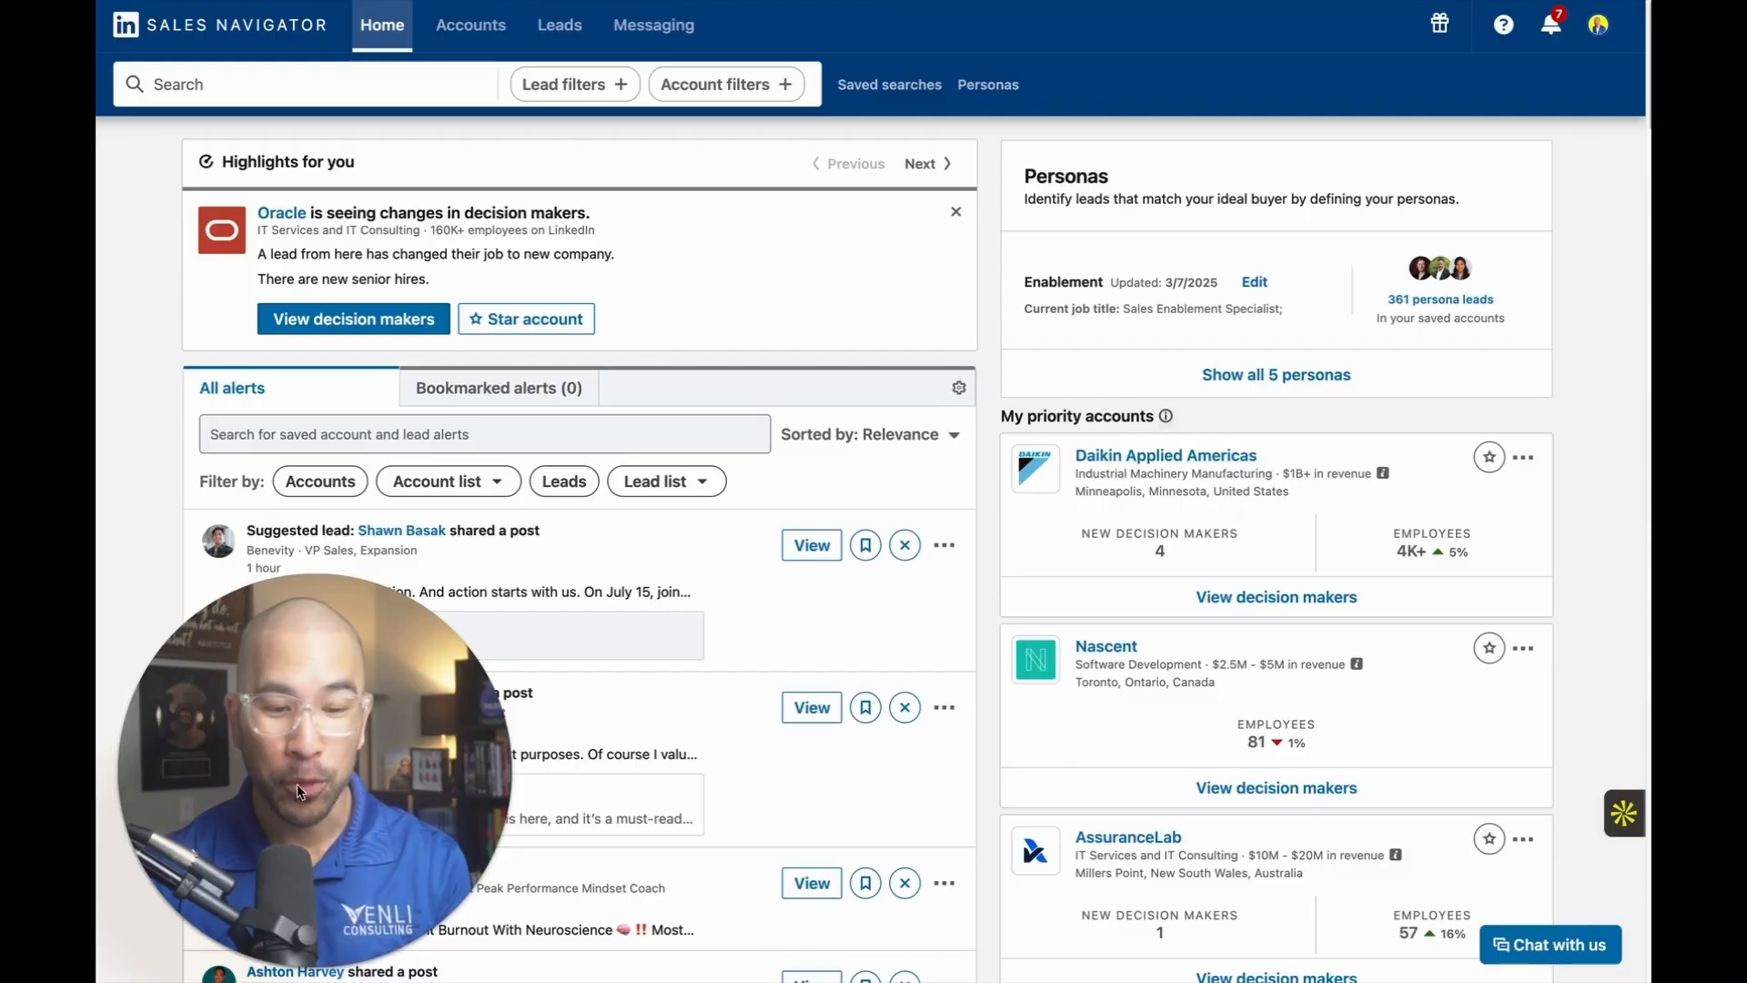
Switch to LinkedIn Sales Navigator and open the full set of lead filters.
click(282, 972)
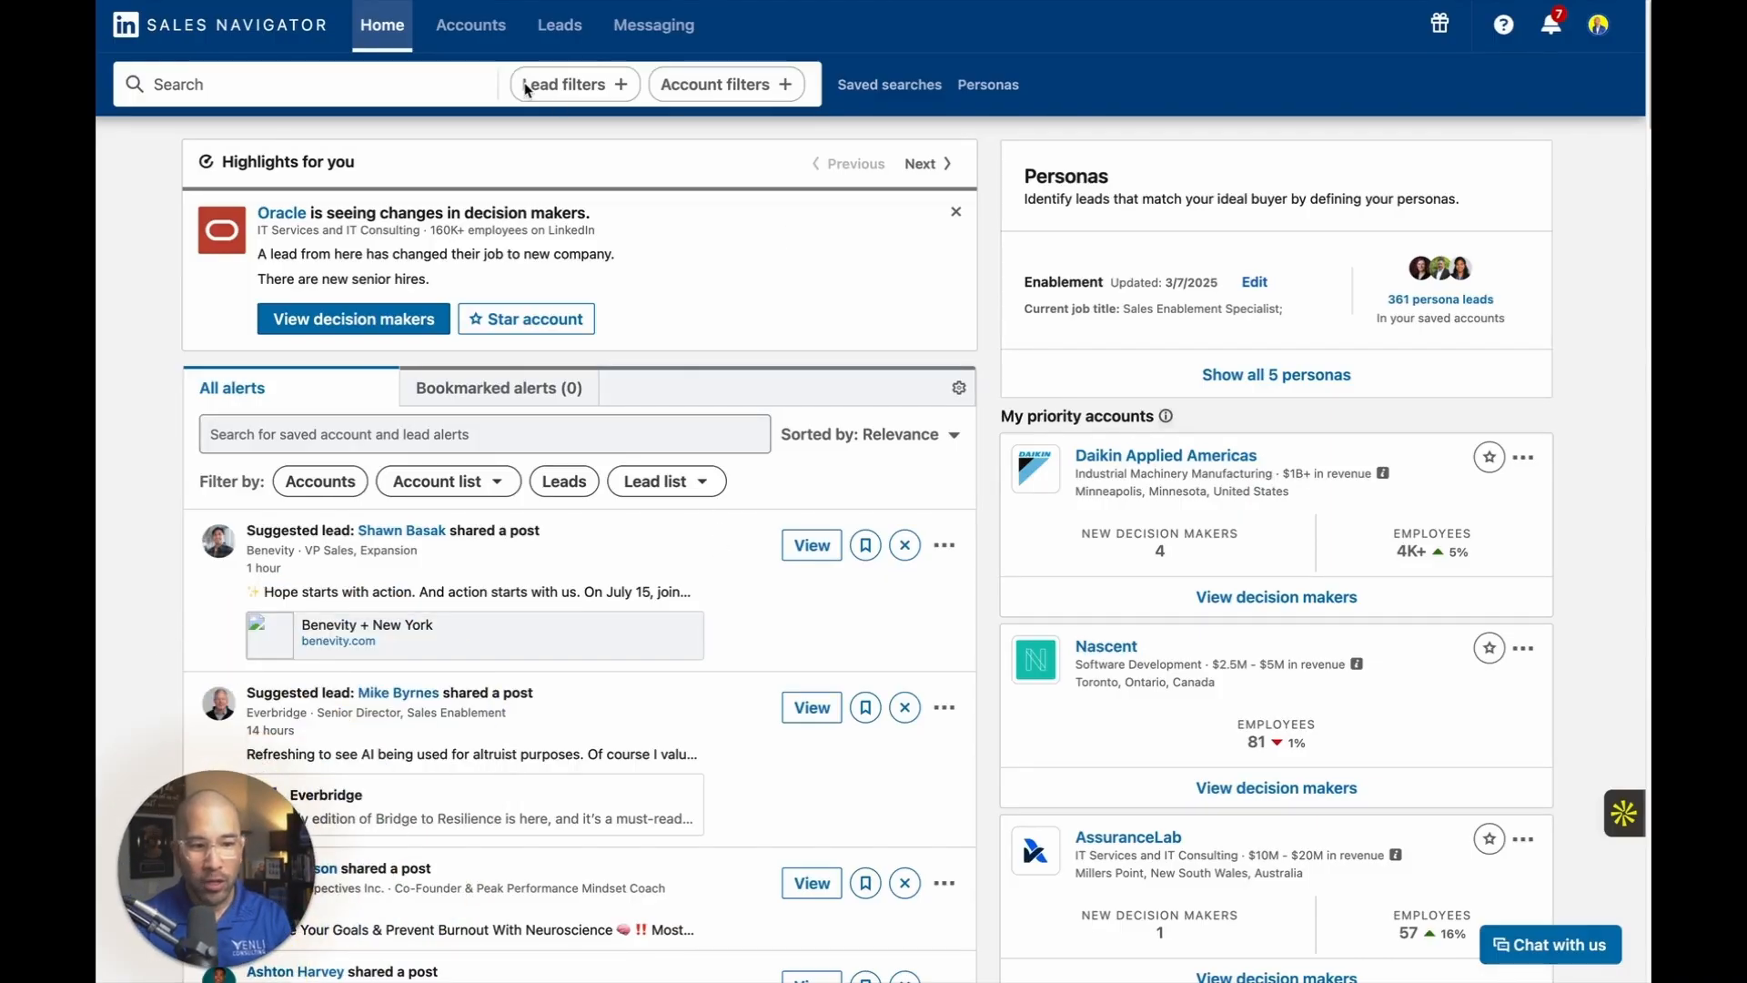
click(586, 88)
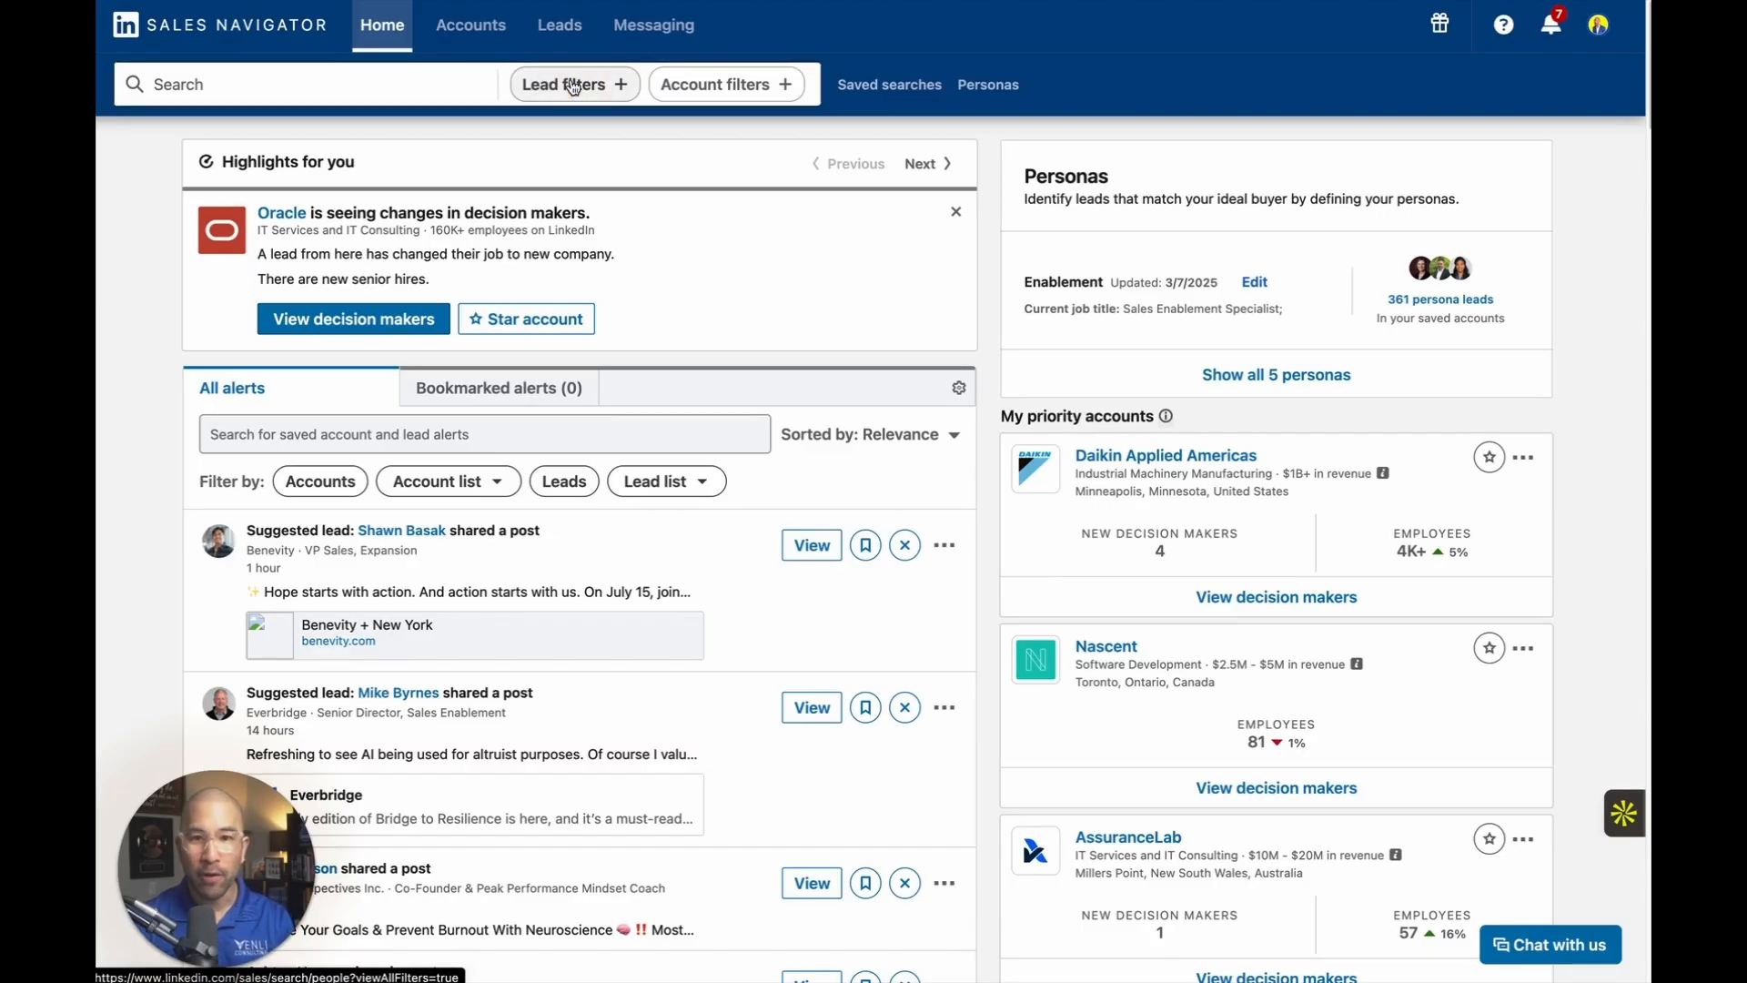
click(573, 87)
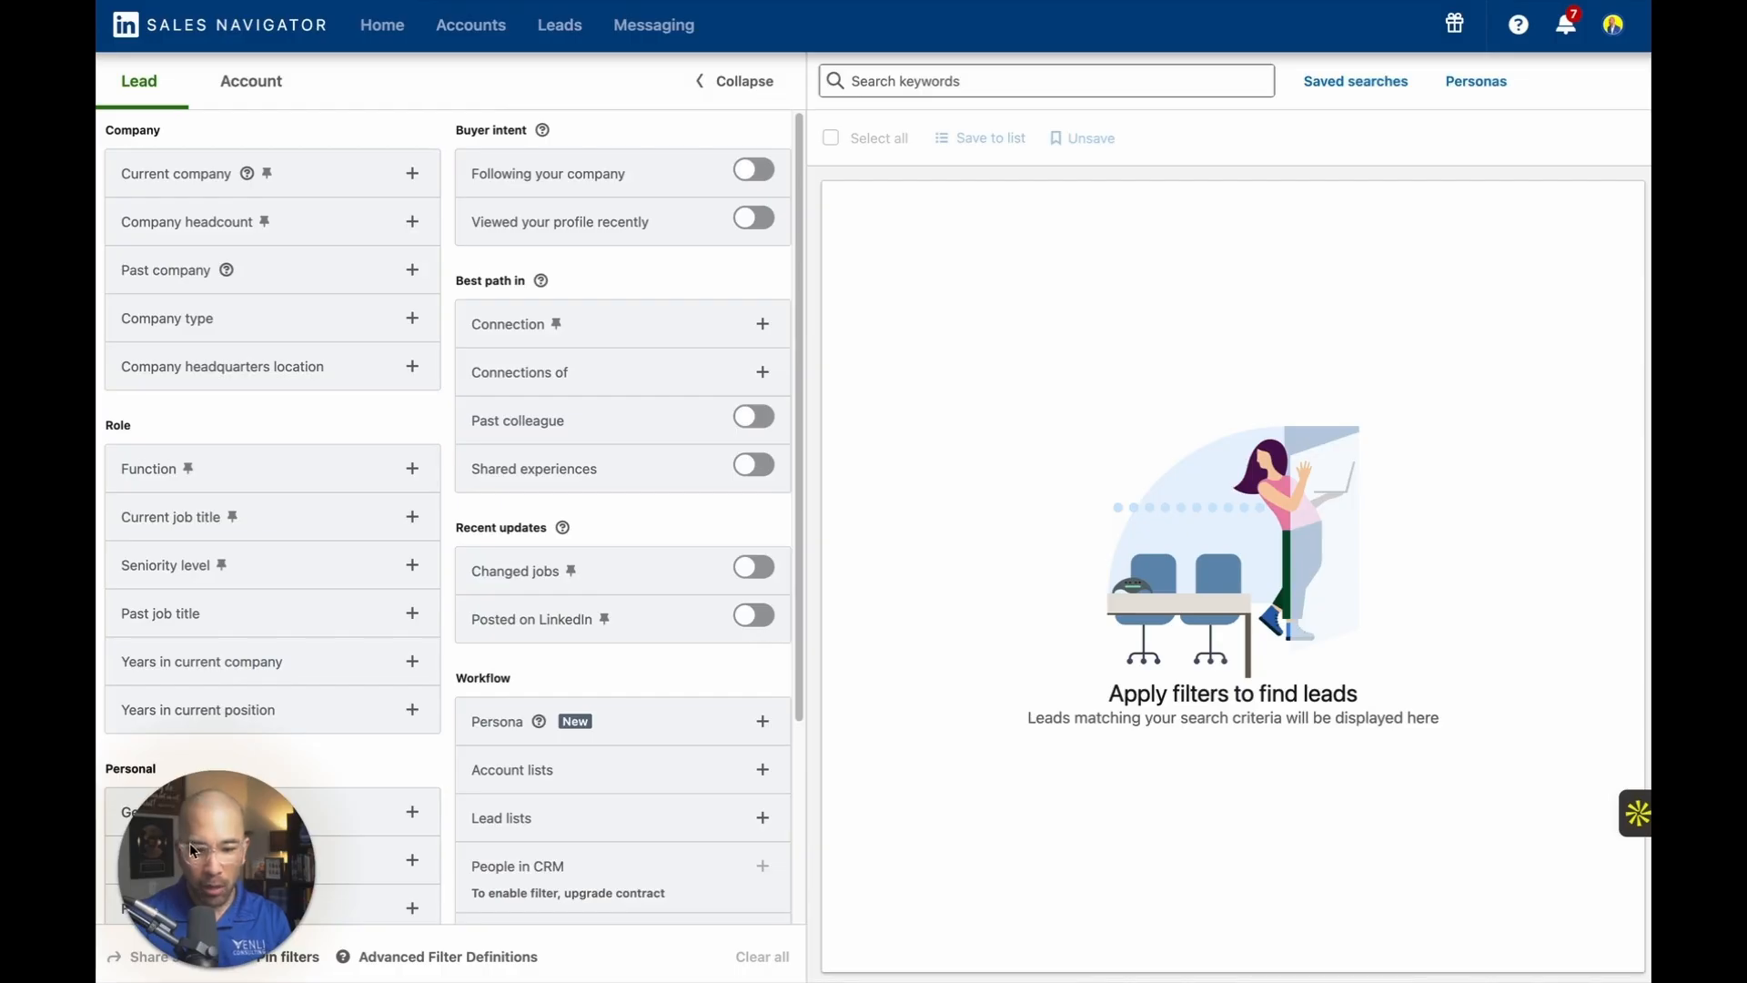
drag(216, 855, 1505, 850)
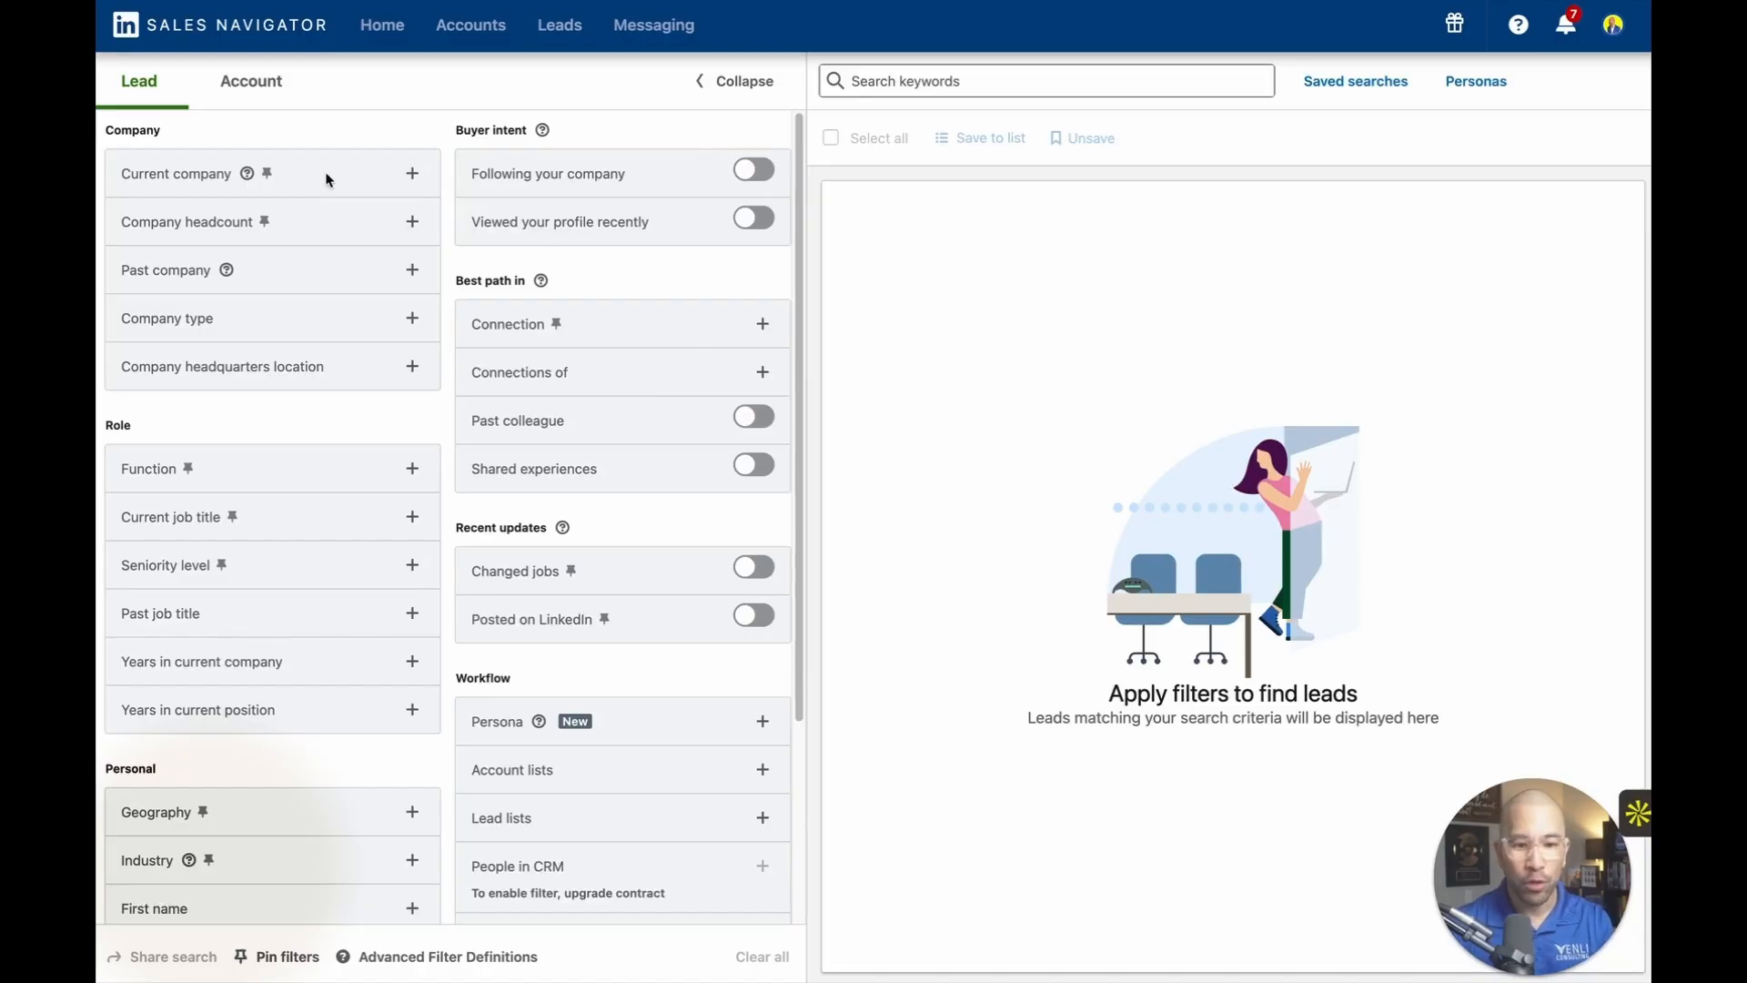
scroll(264, 371, down, 1)
scroll(265, 371, up, 1)
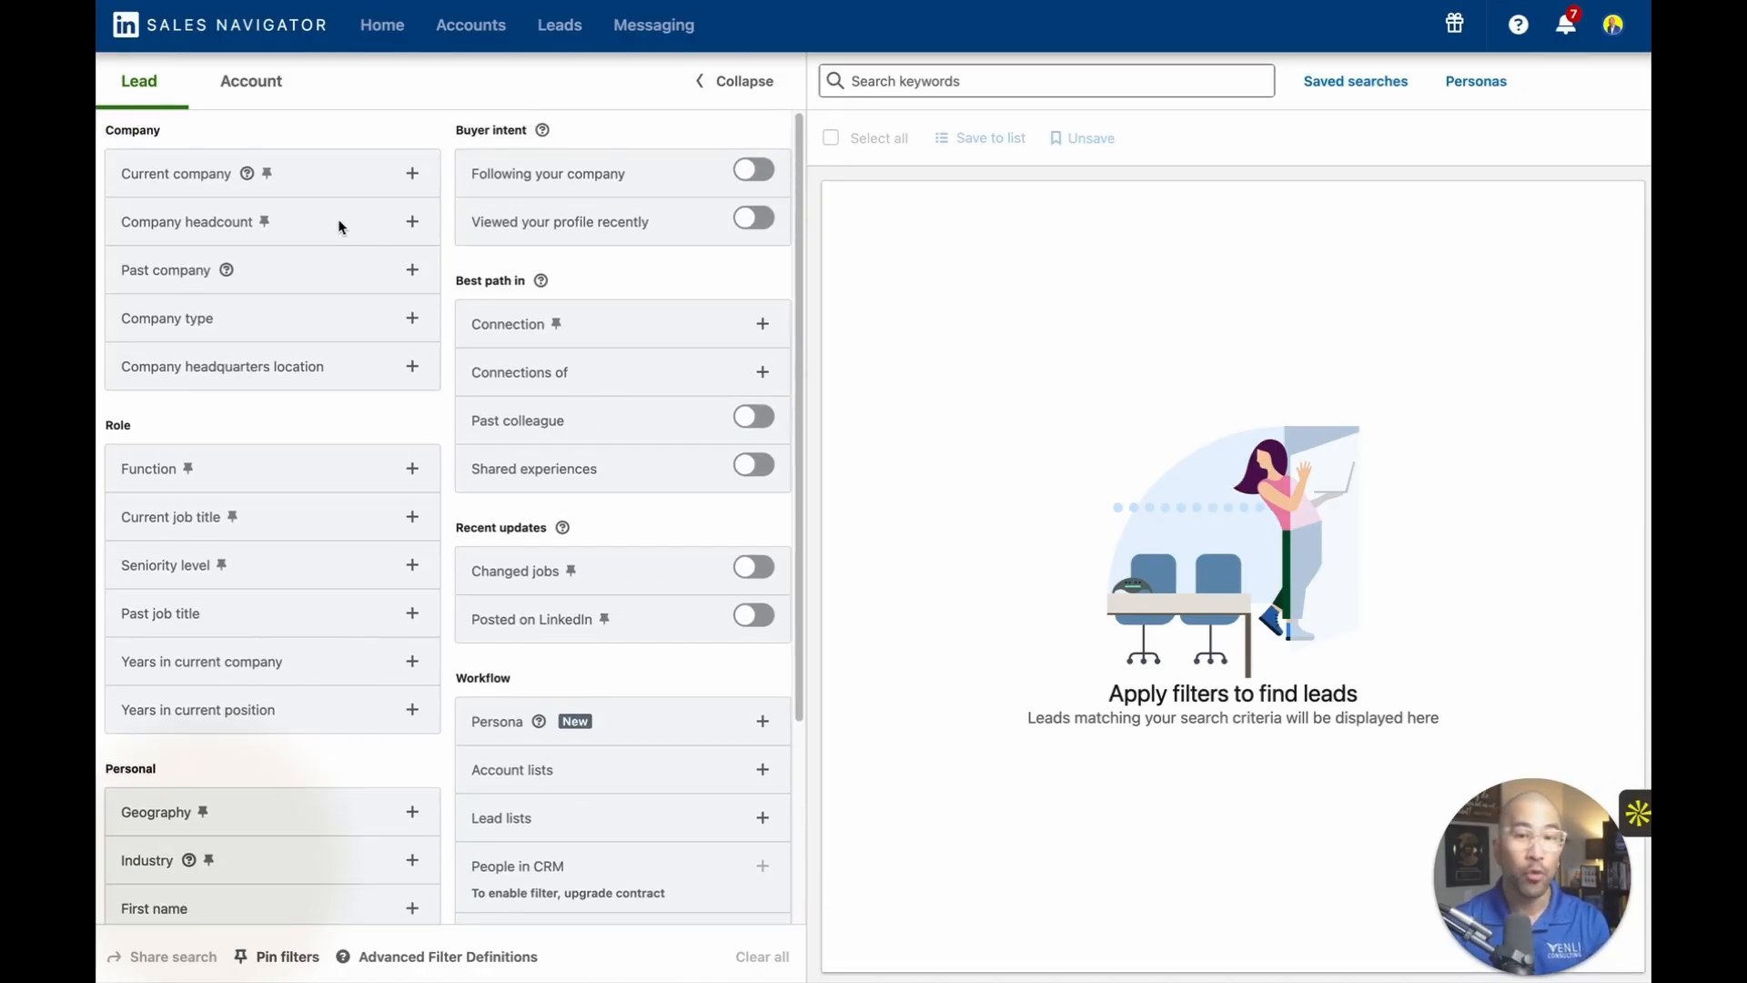
Filter the leads to people with less than 1 year in their current company.
click(412, 223)
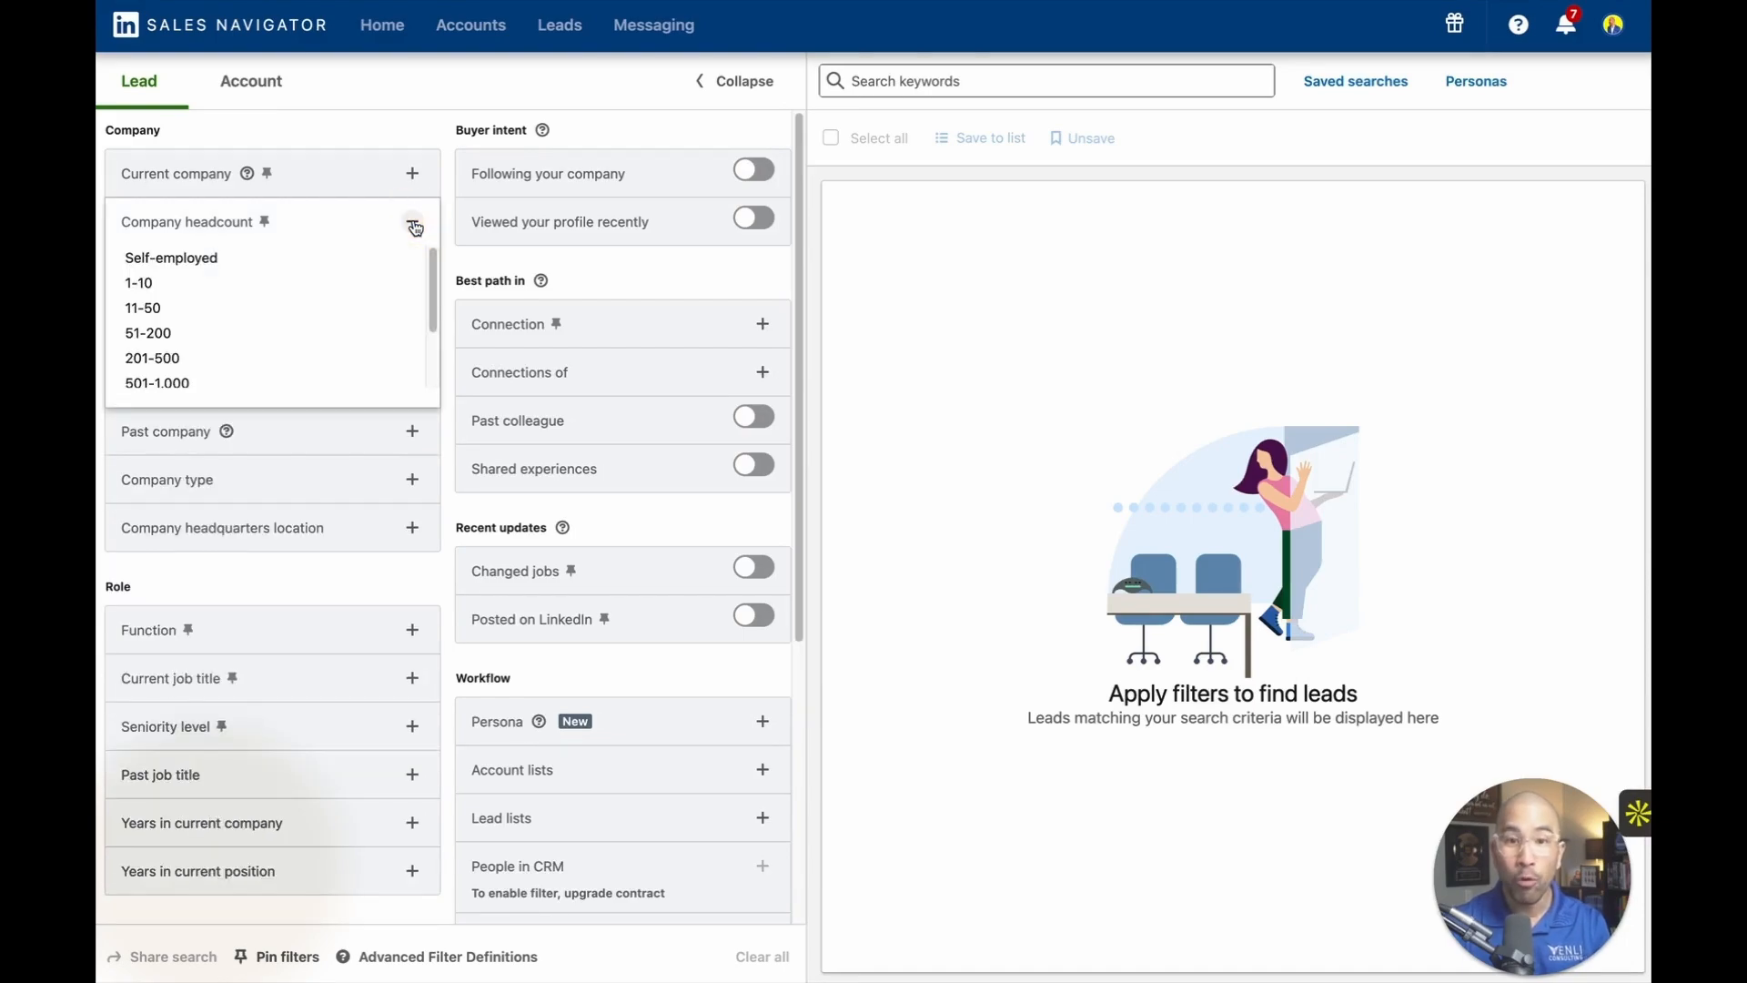
click(395, 109)
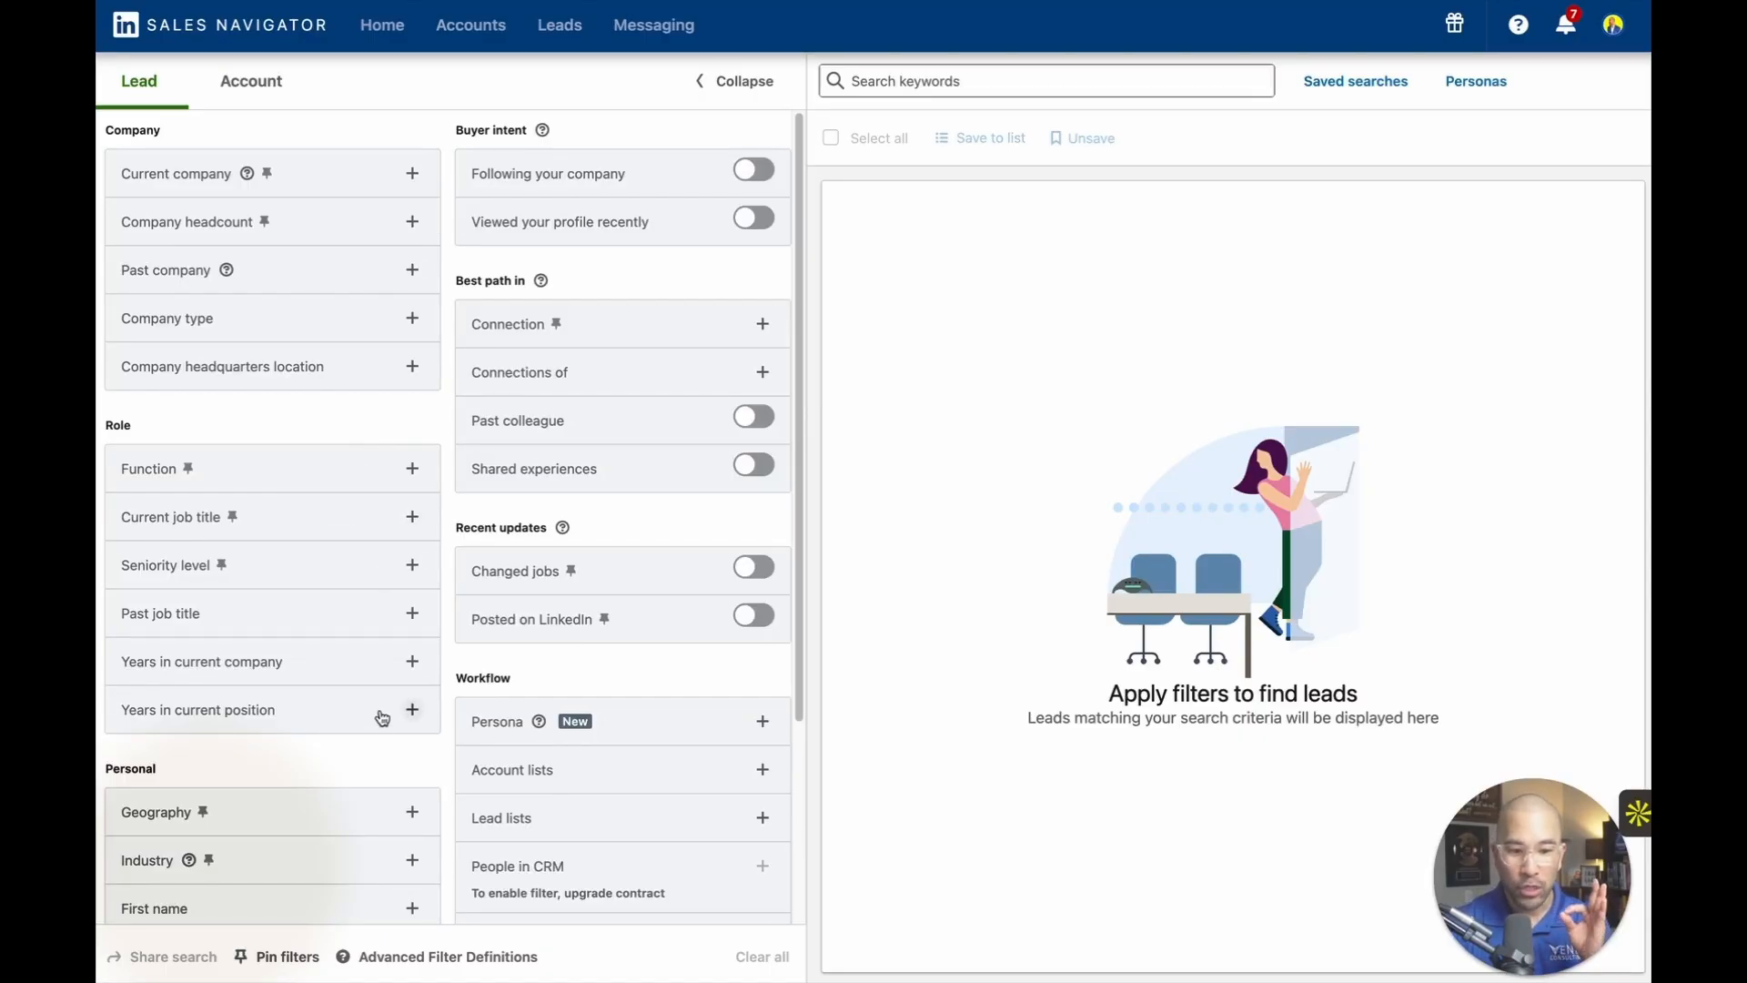
click(406, 663)
click(196, 703)
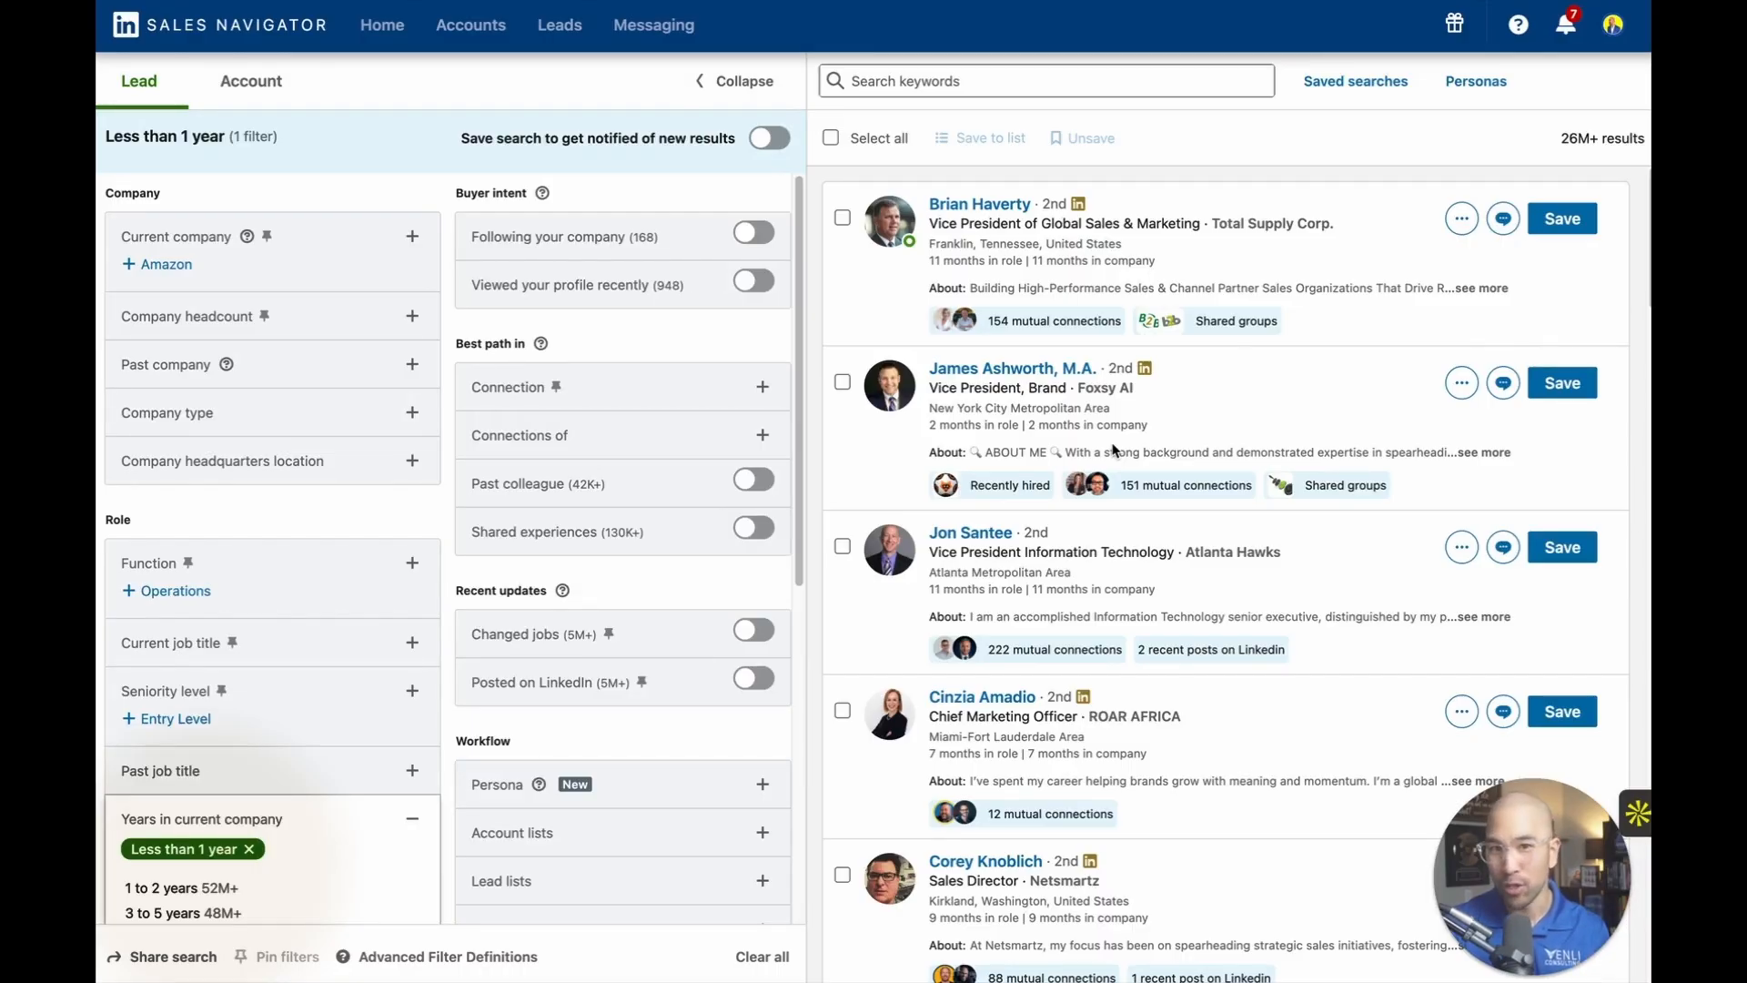
Look through the remaining lead filters and inspect the Connection and Connections of options.
scroll(406, 338, down, 1)
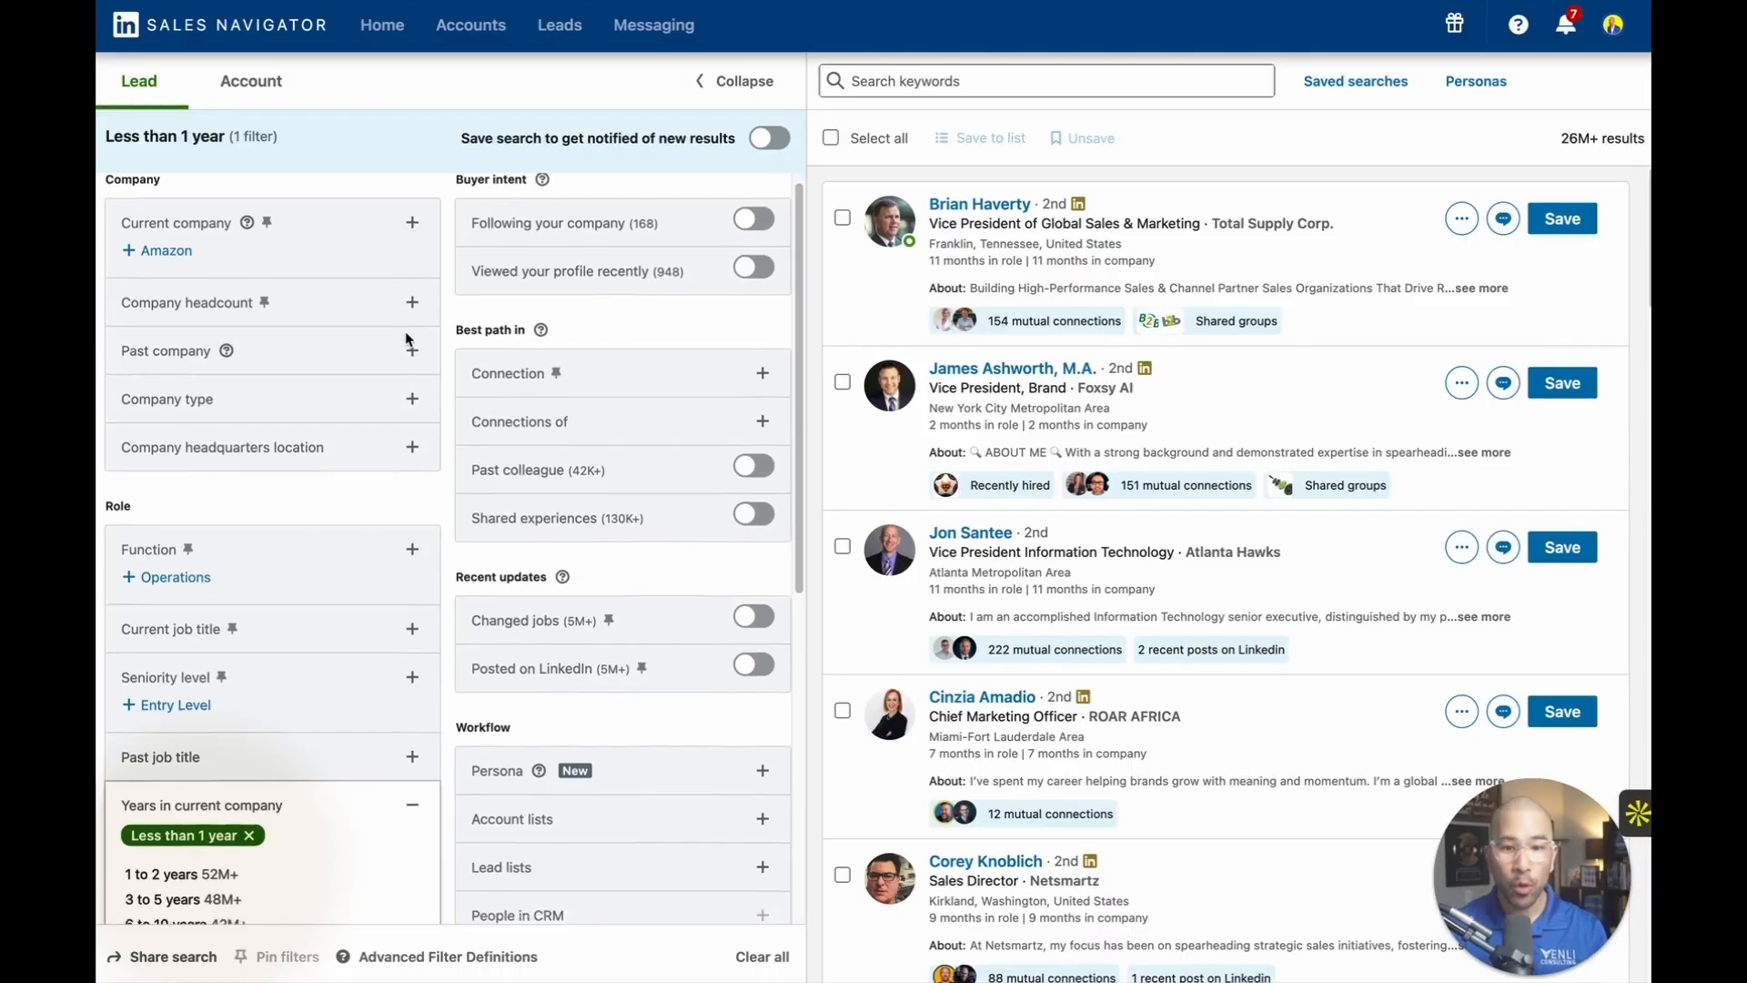
scroll(407, 338, down, 6)
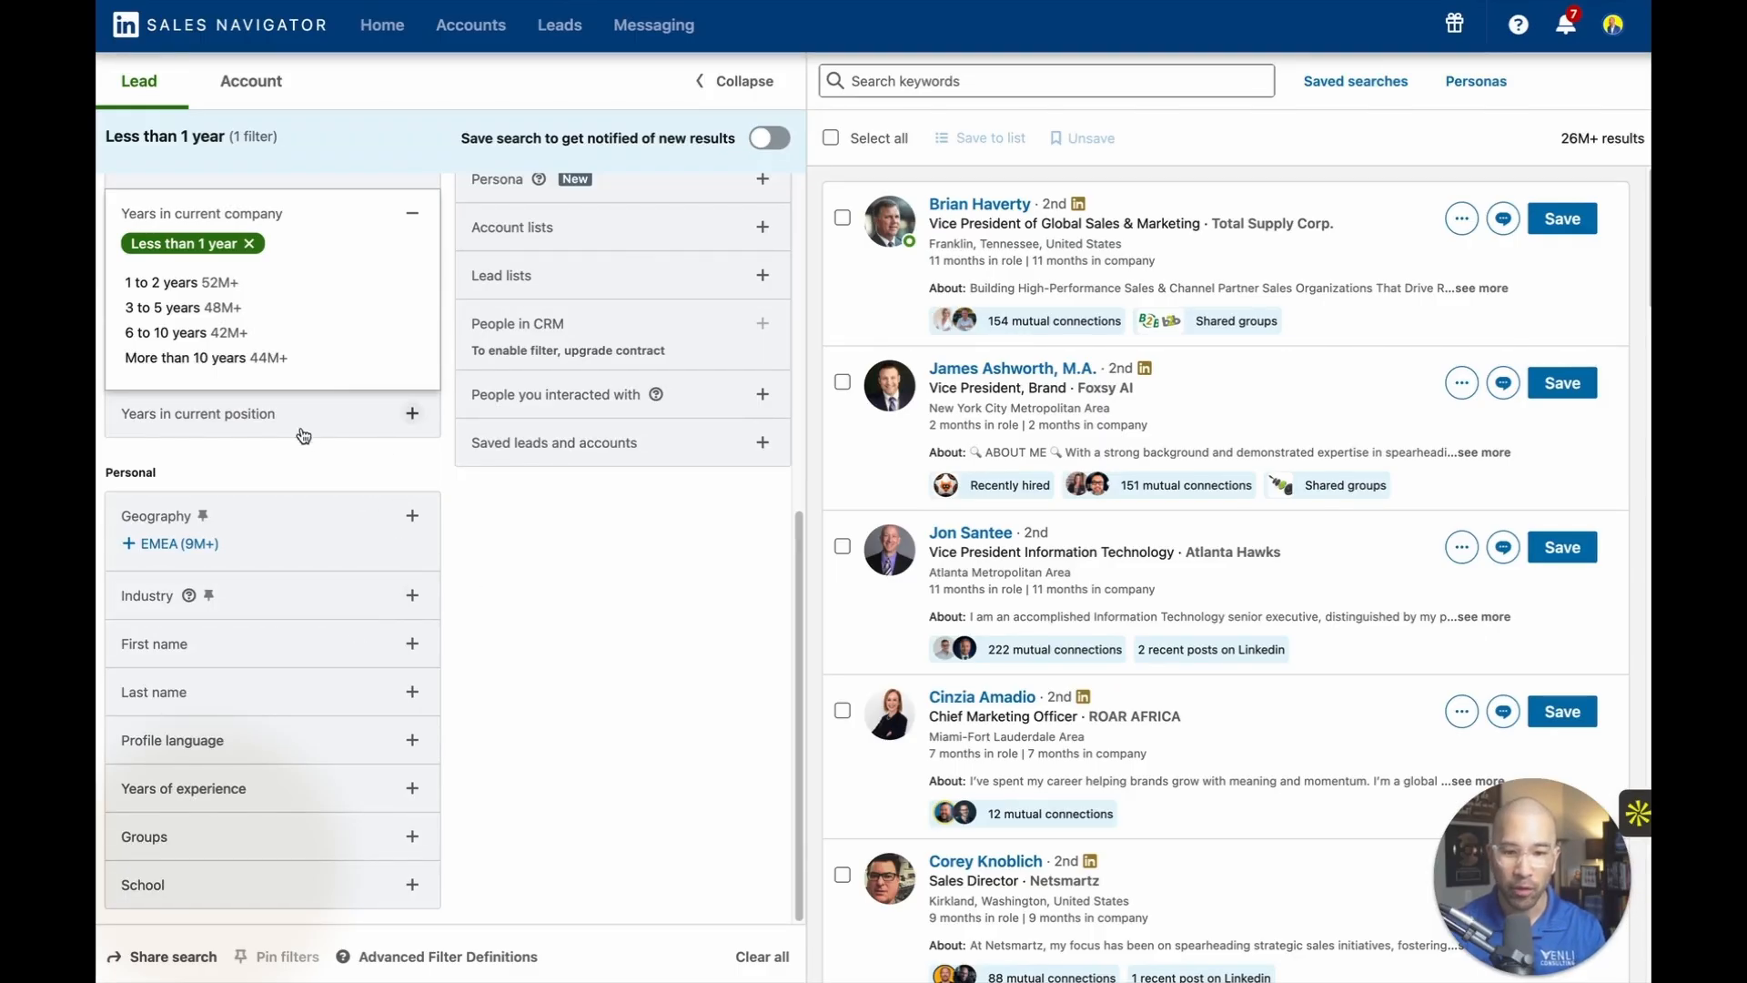
scroll(378, 392, up, 6)
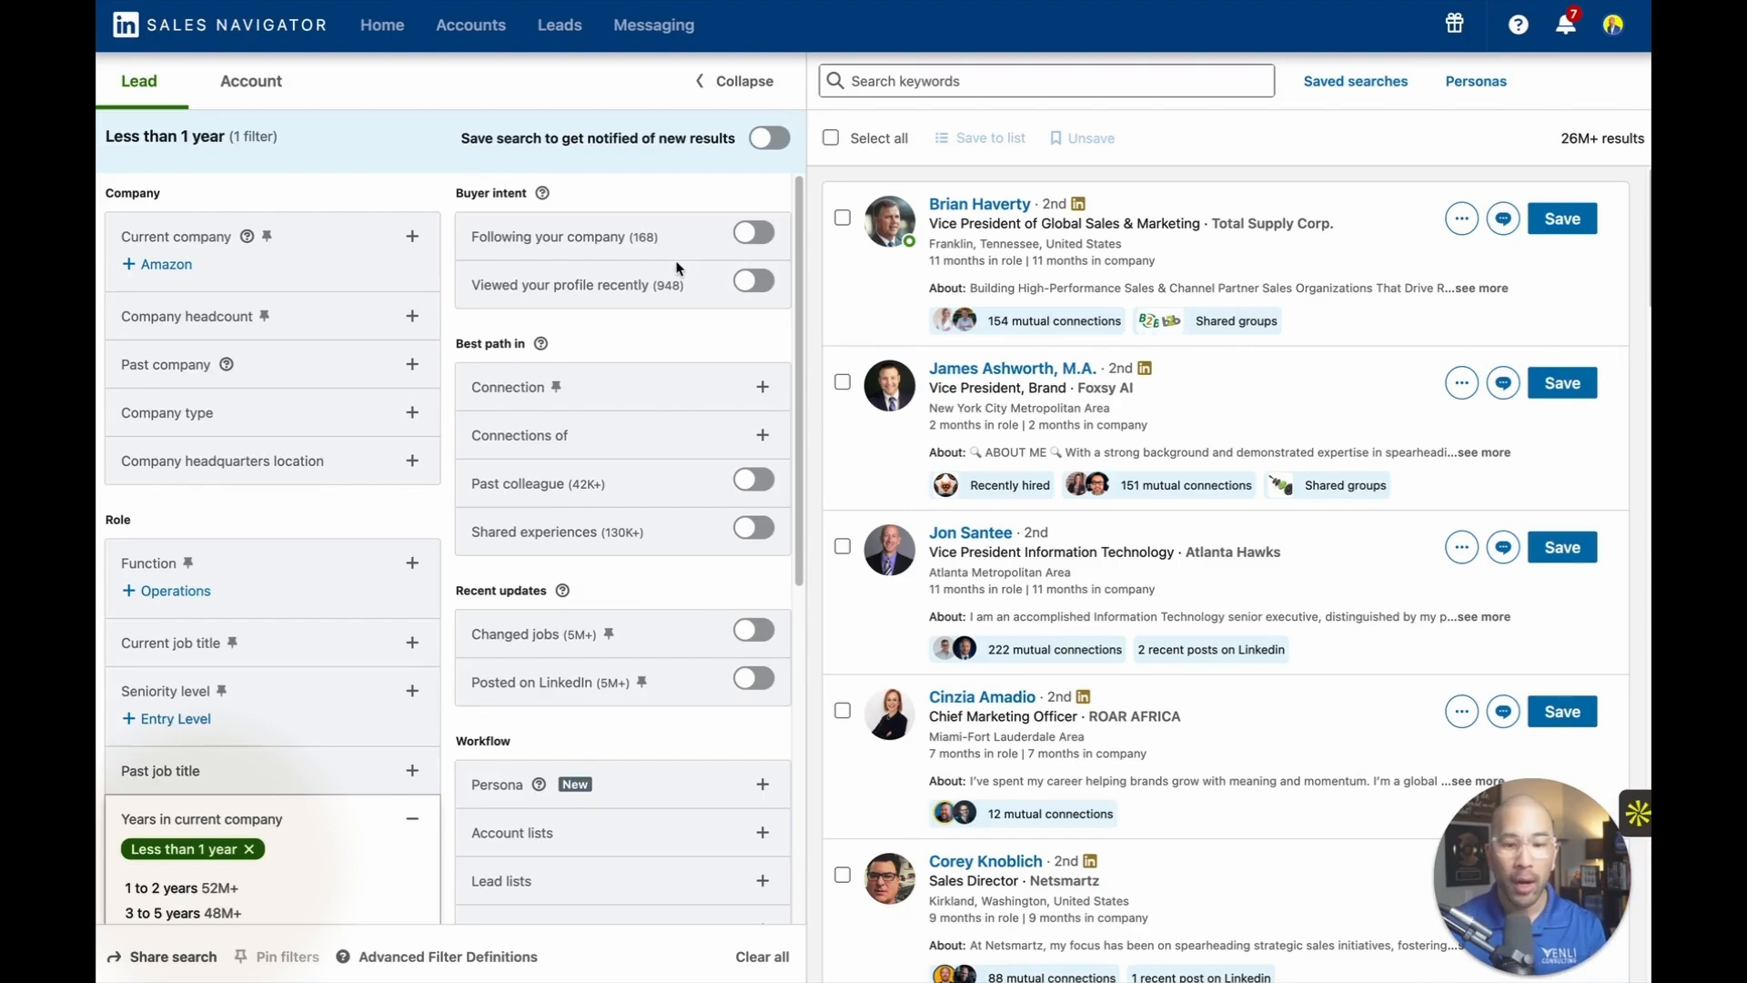
click(761, 389)
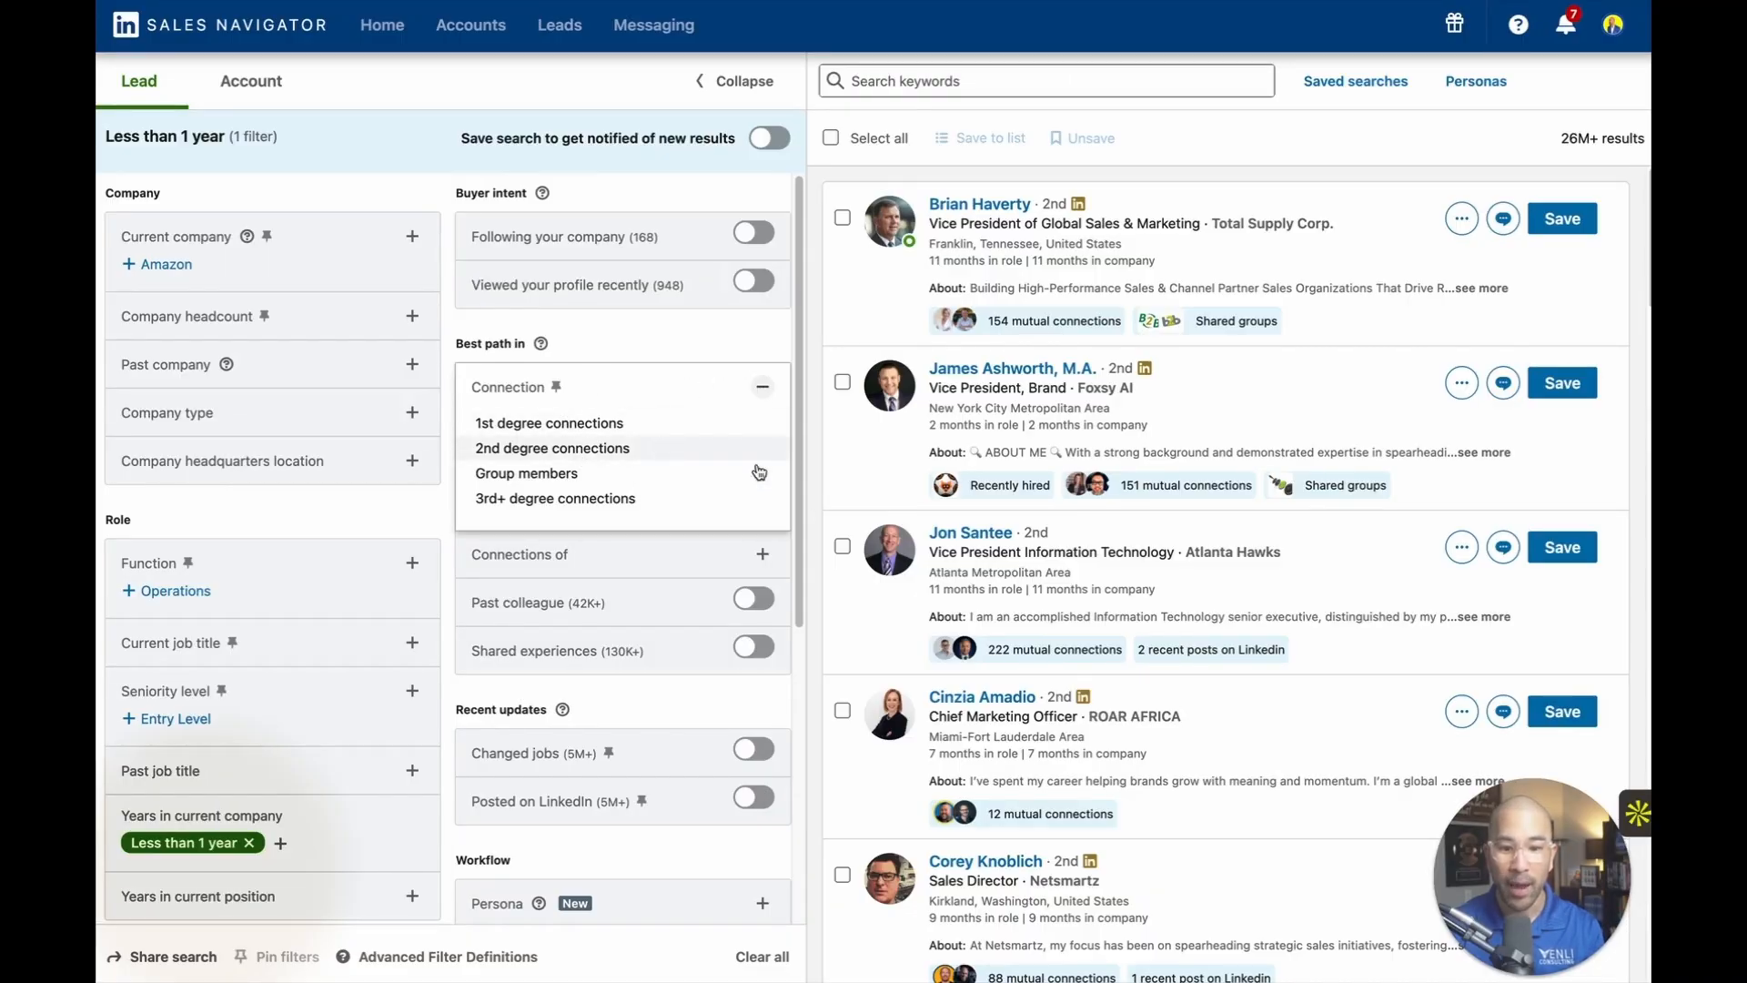
click(758, 556)
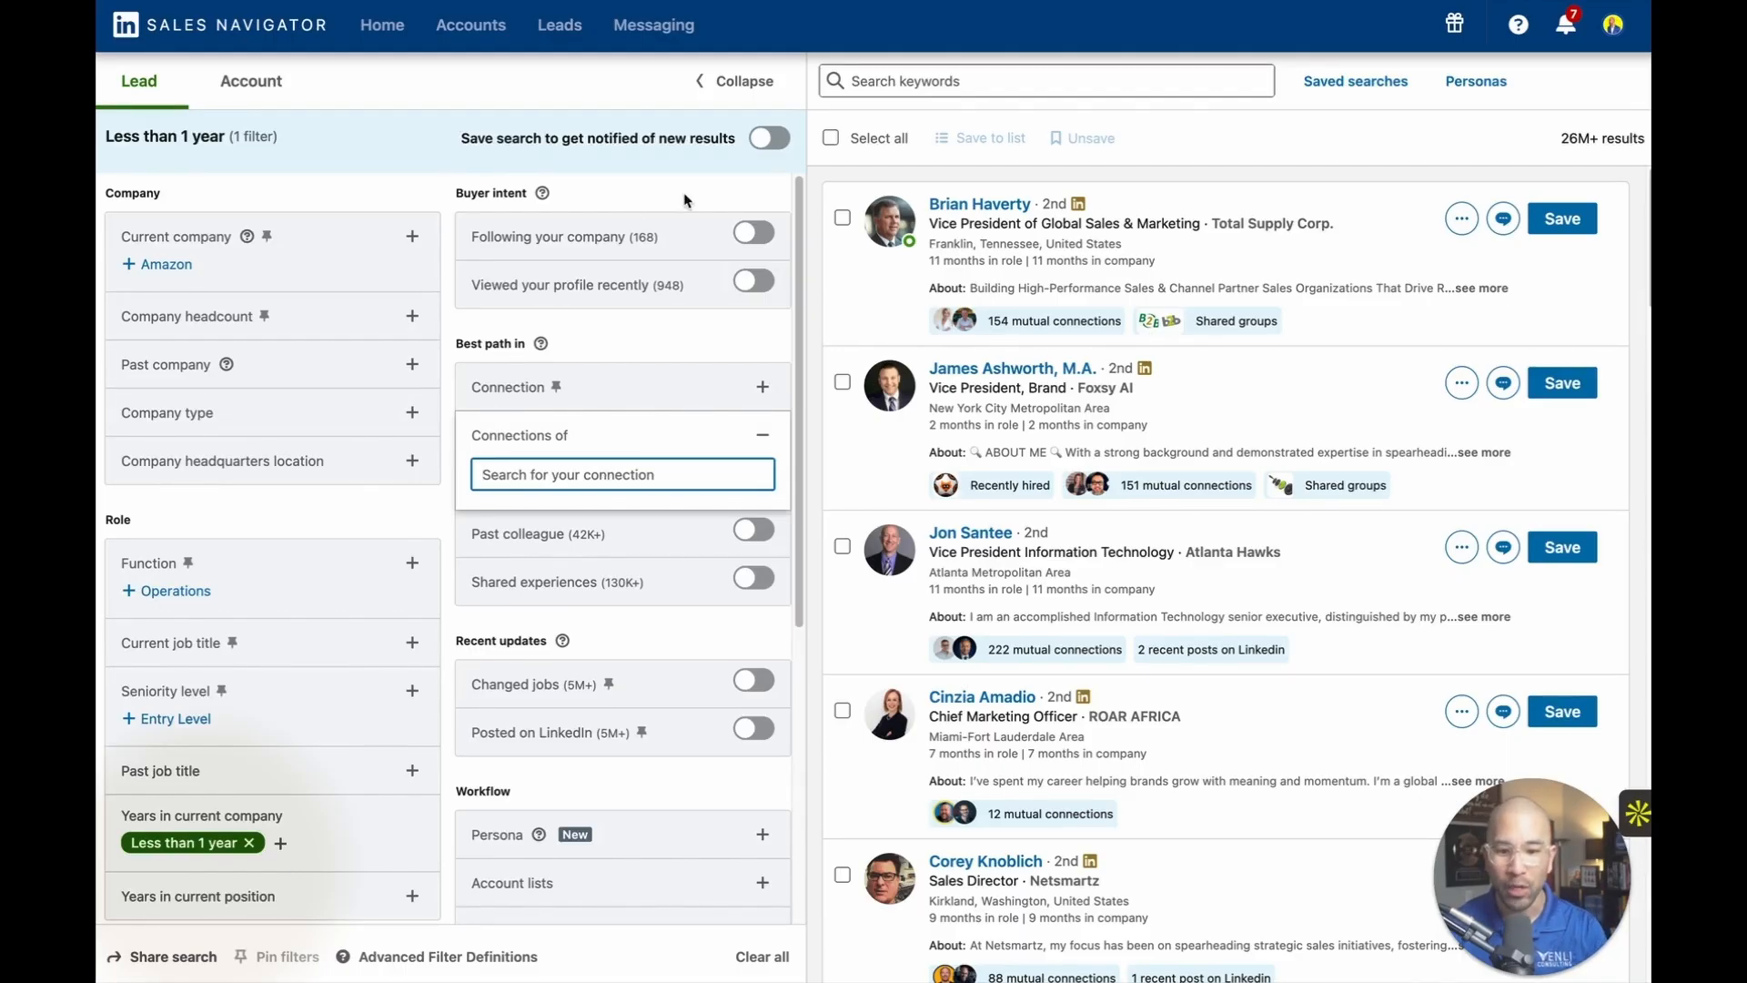
Restrict the lead search to people who have posted on LinkedIn.
scroll(718, 359, down, 2)
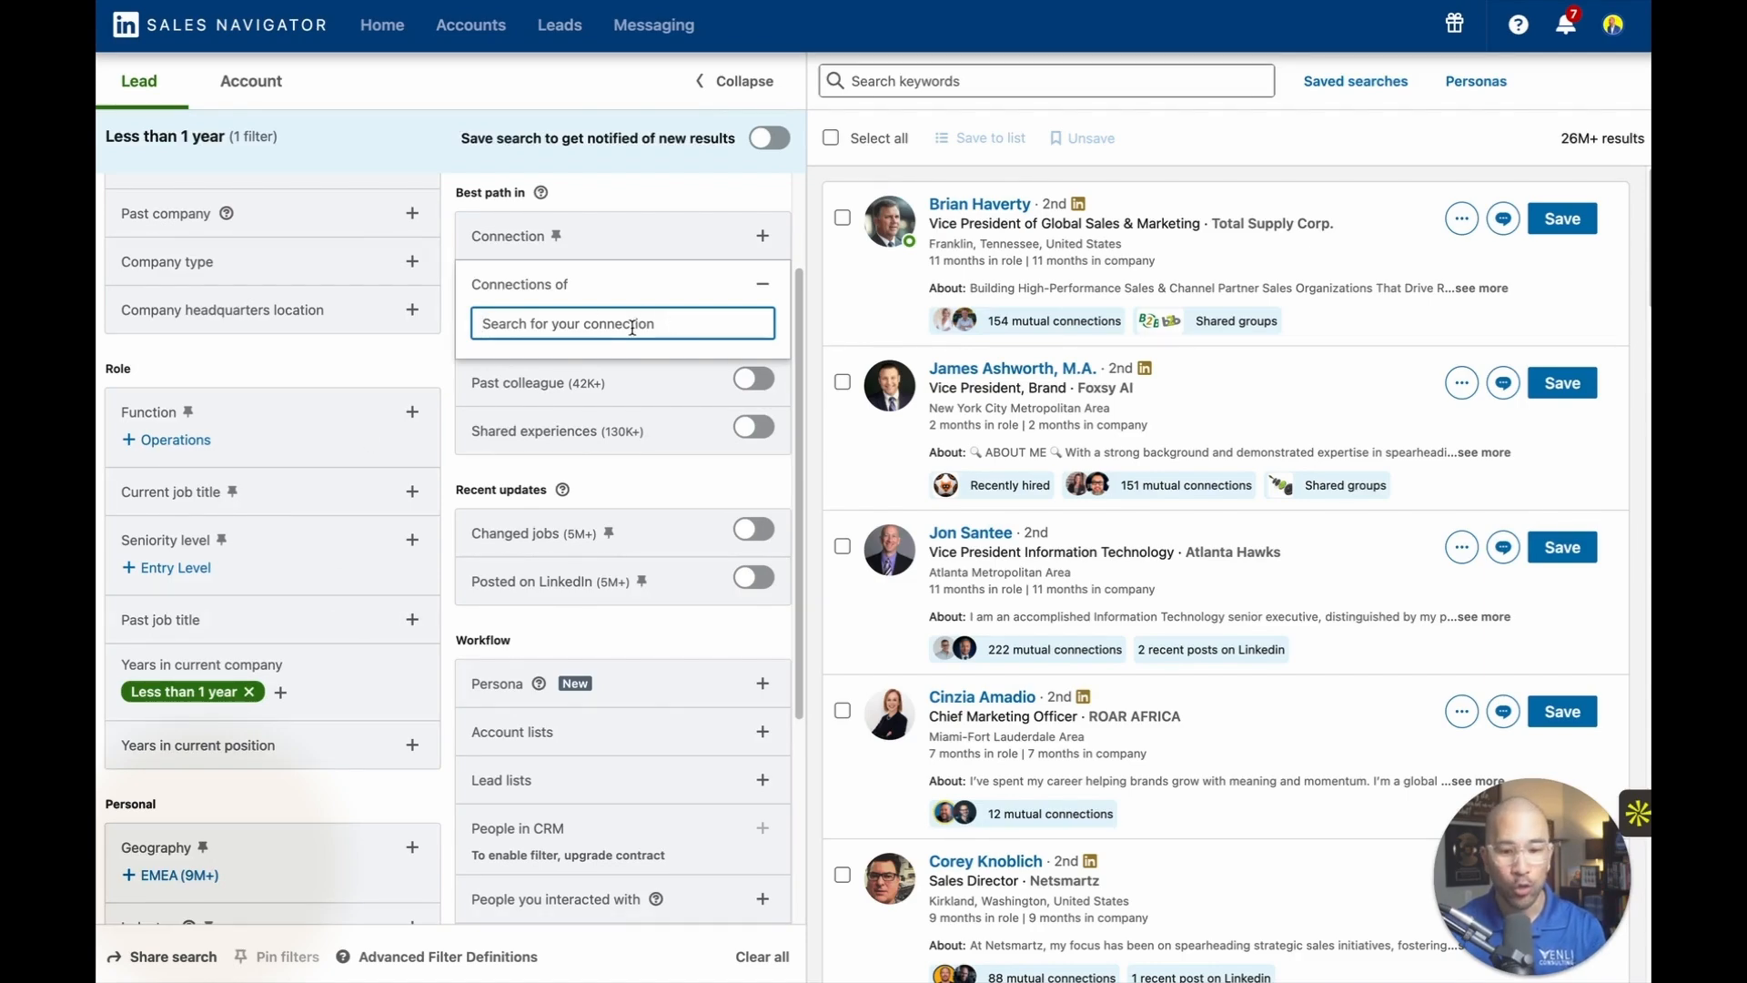
click(756, 581)
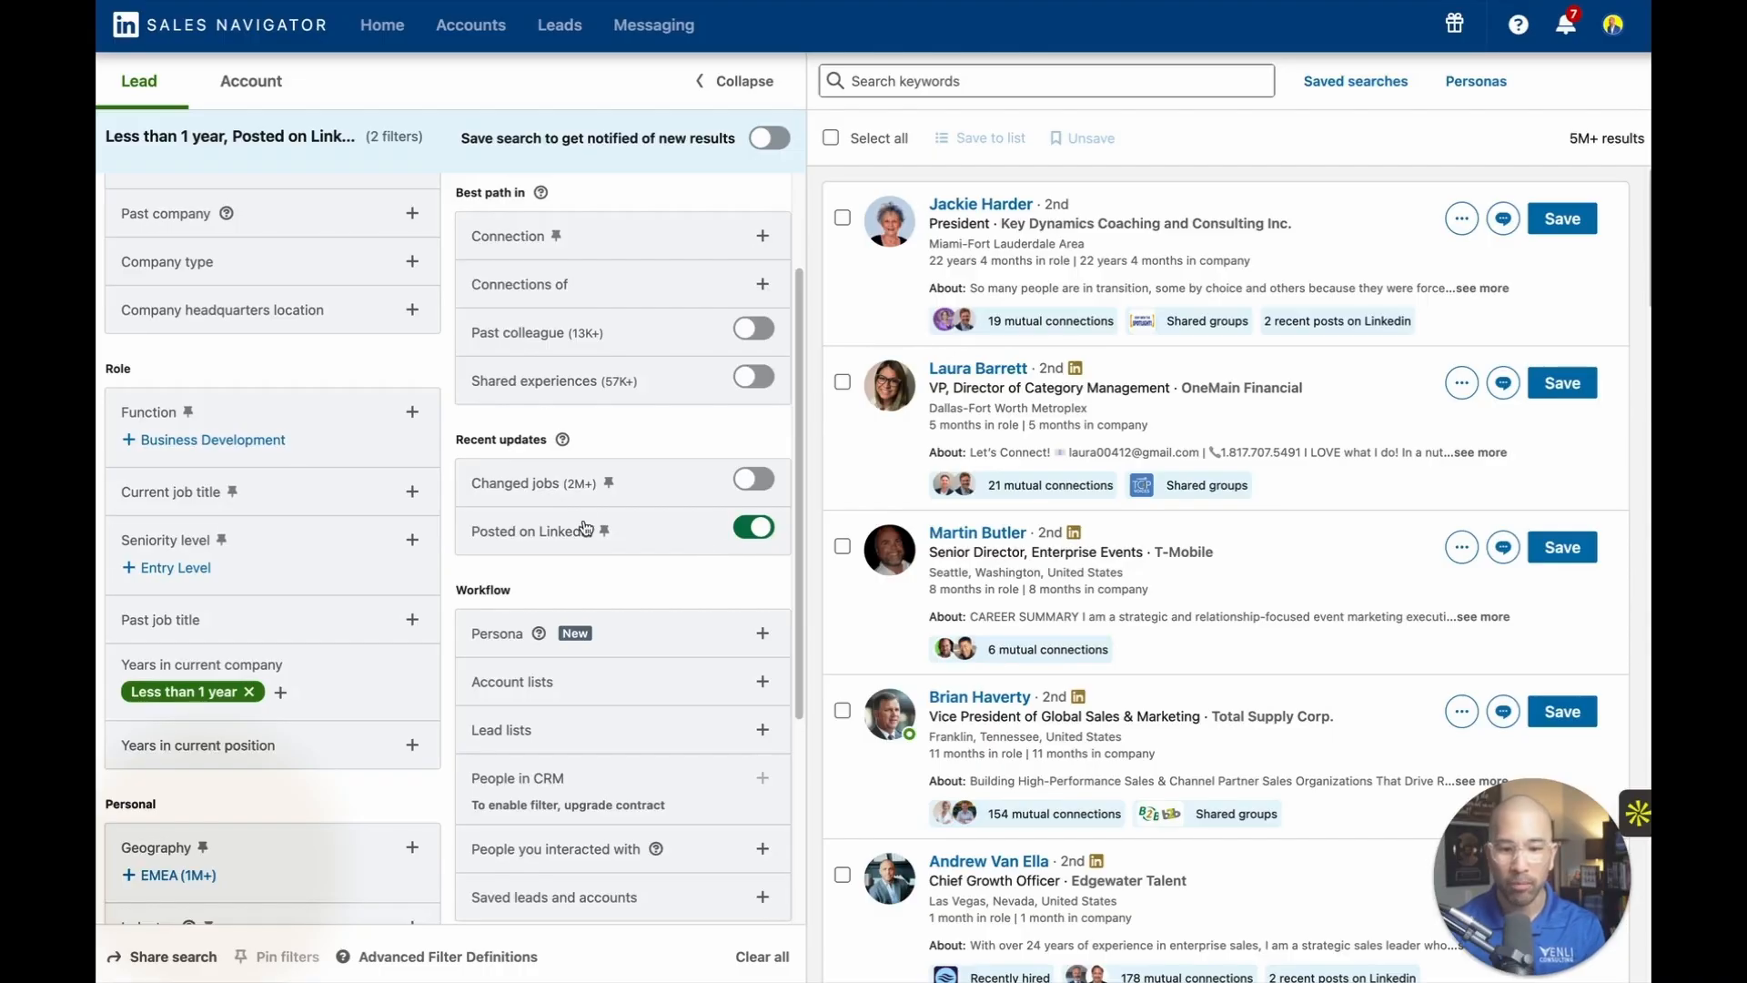
scroll(597, 539, down, 3)
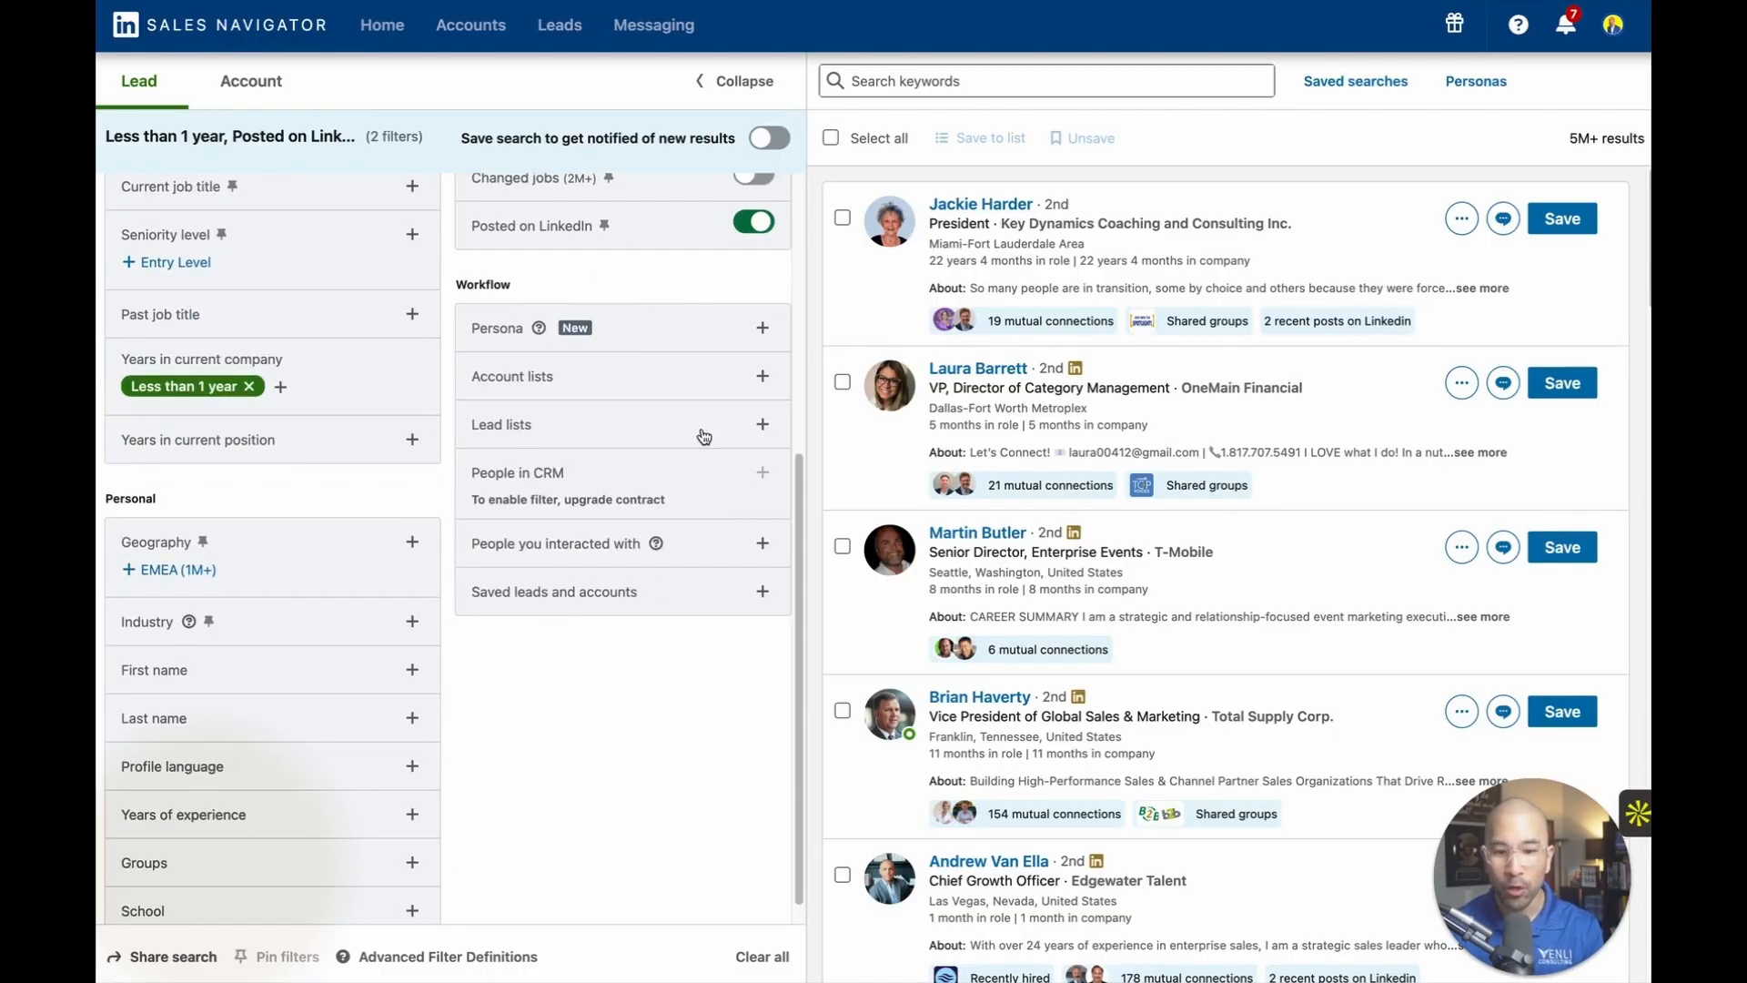
scroll(706, 775, up, 5)
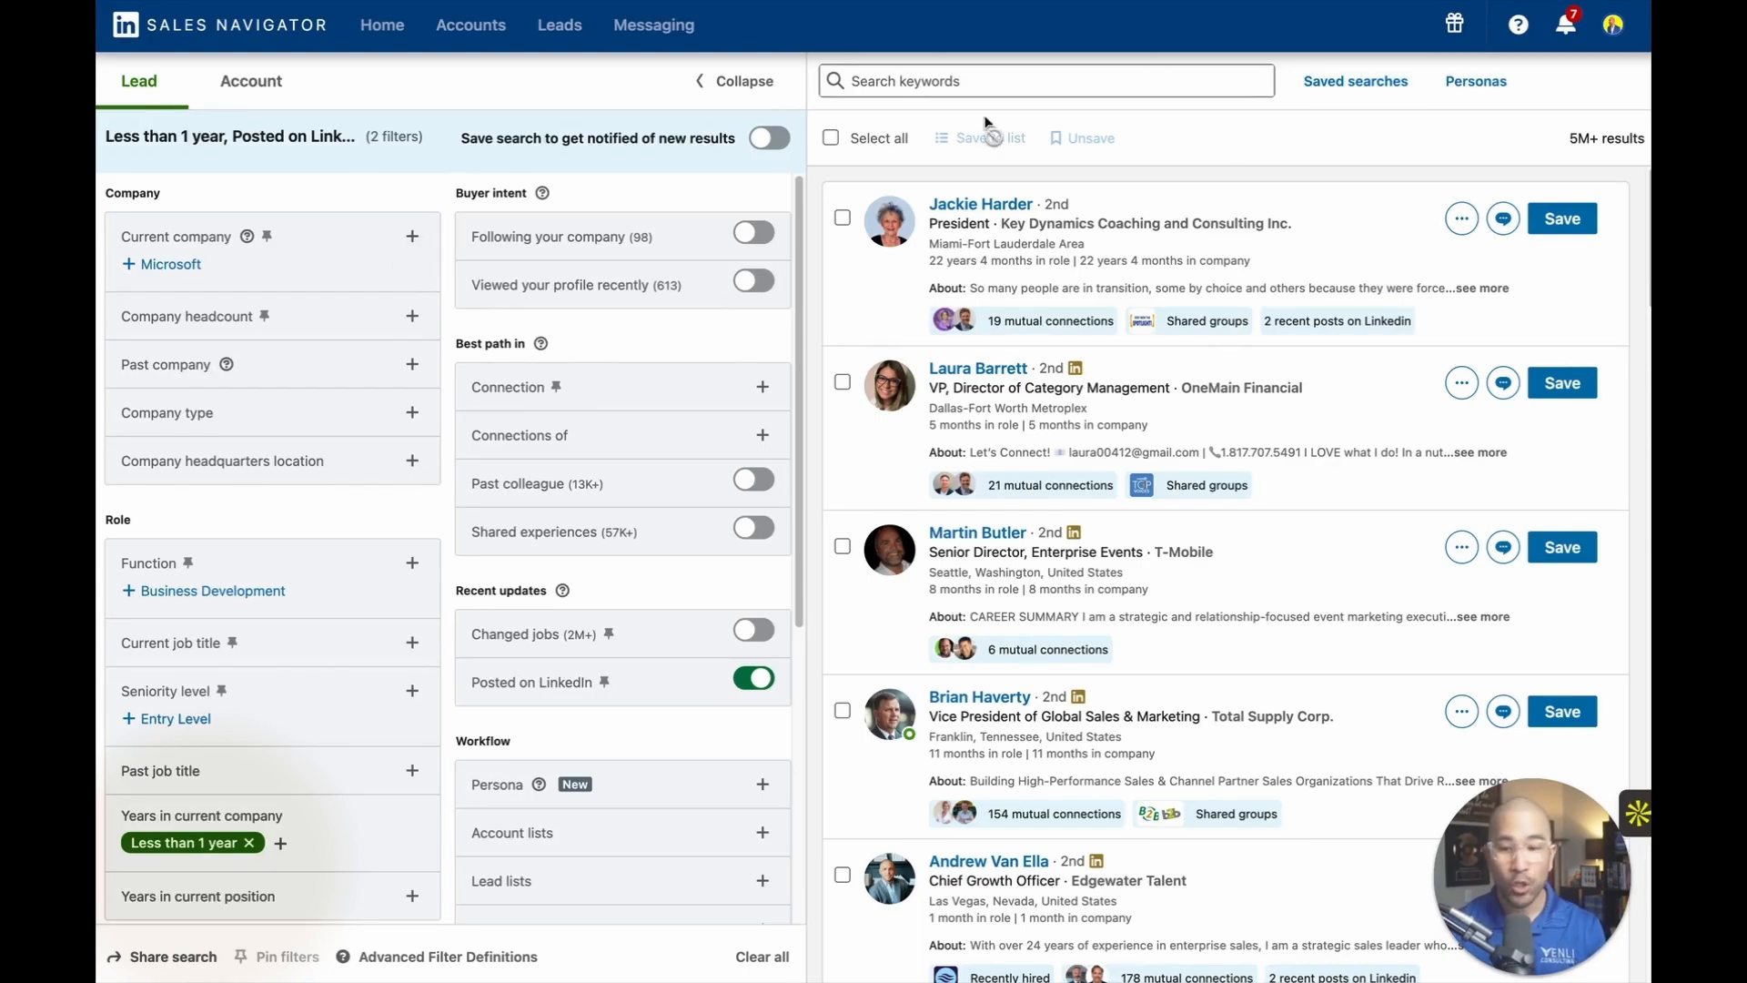
Open the saved lead search "Prospects: 1st Degree Execs" and expand its full filter view.
click(1351, 81)
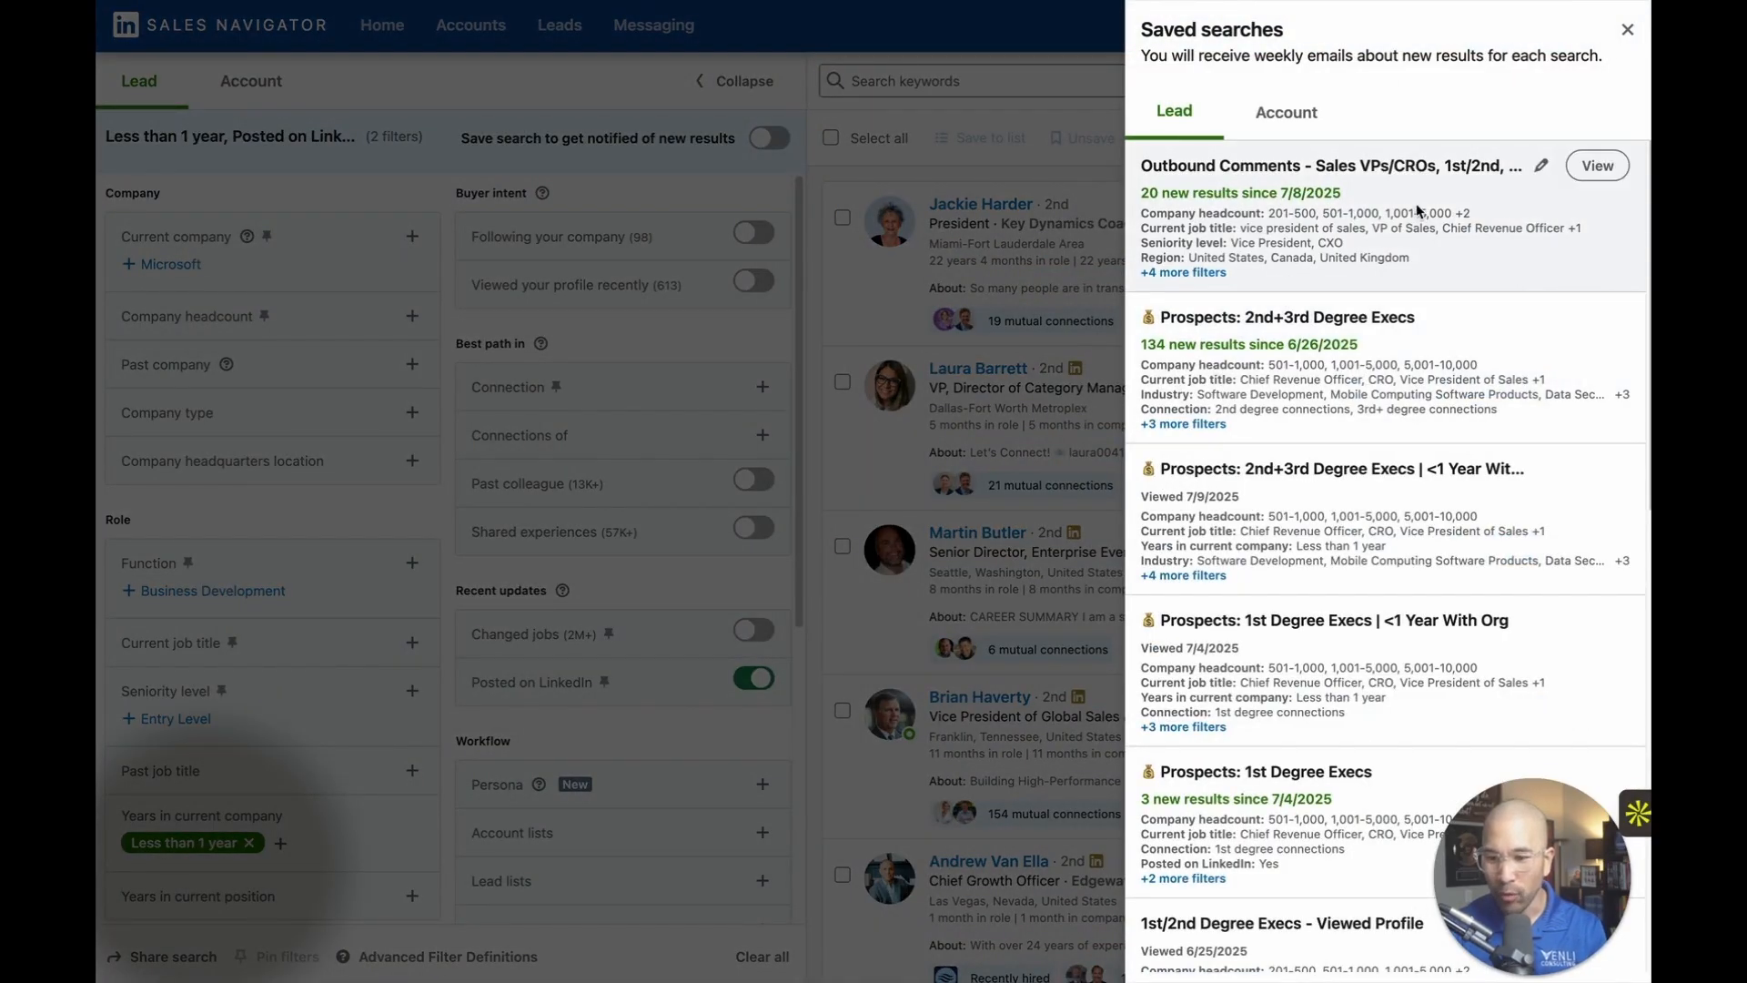
scroll(1527, 631, down, 3)
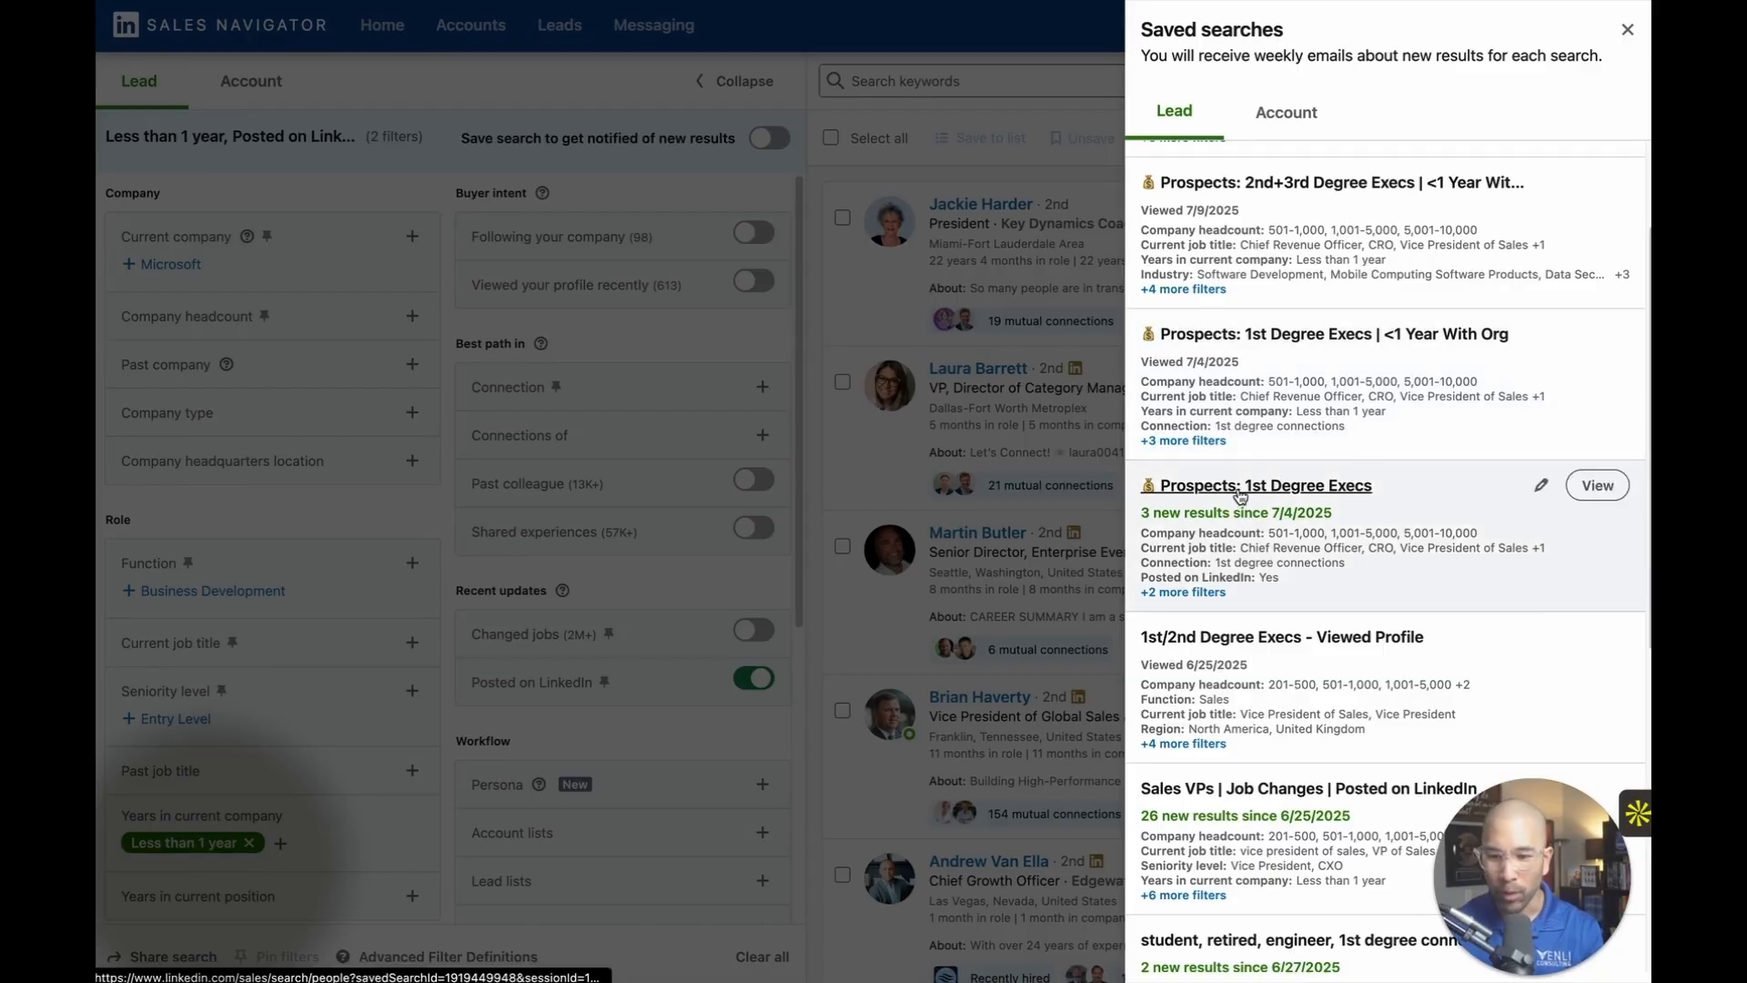
click(1594, 485)
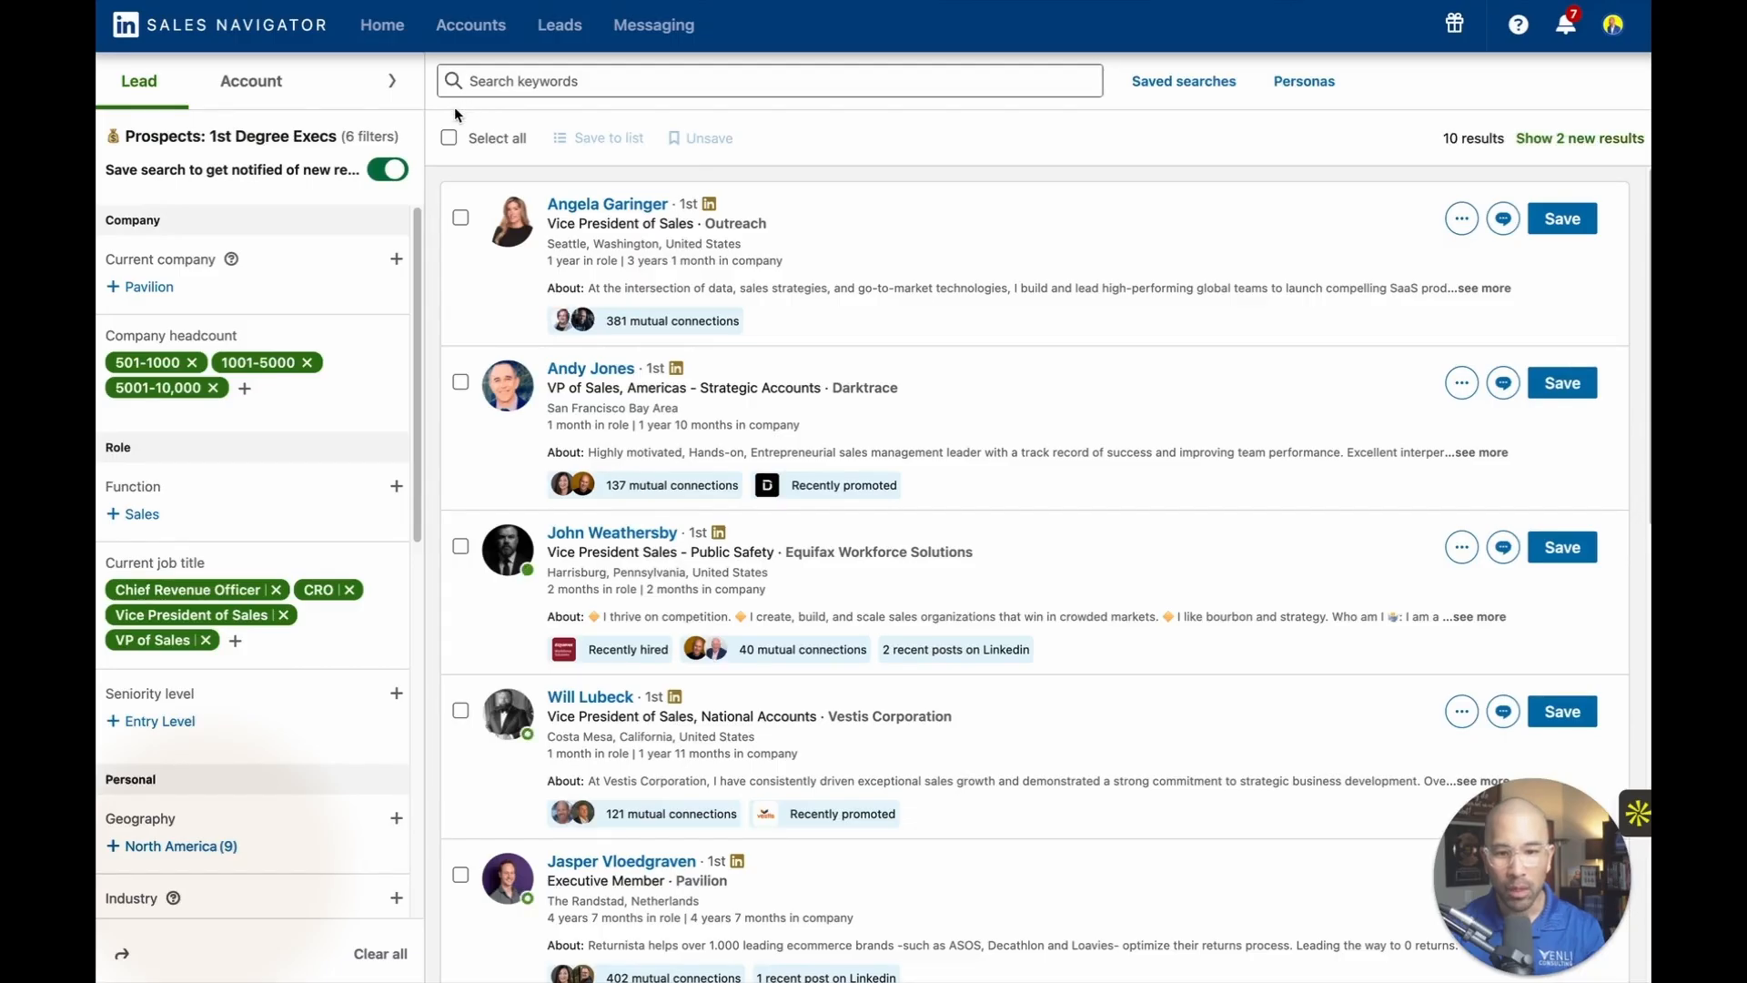
click(392, 80)
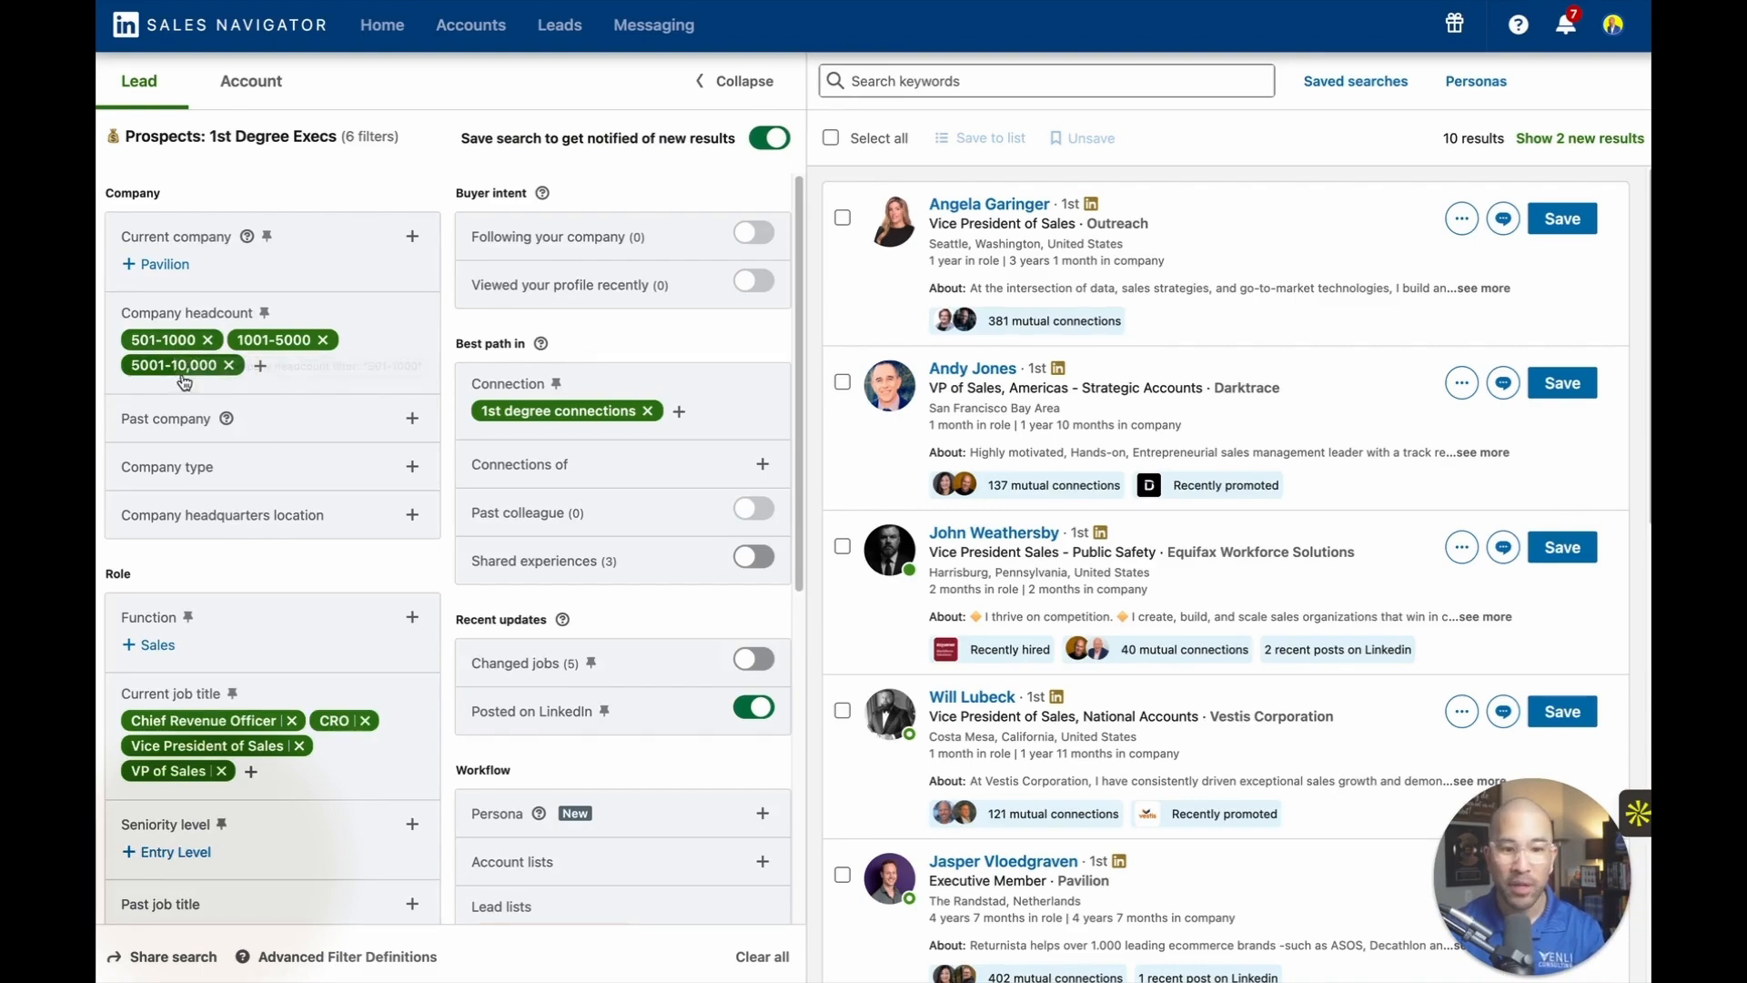
Examine the 1st Degree Execs search's filters and leads, and show only its new results.
scroll(307, 370, down, 2)
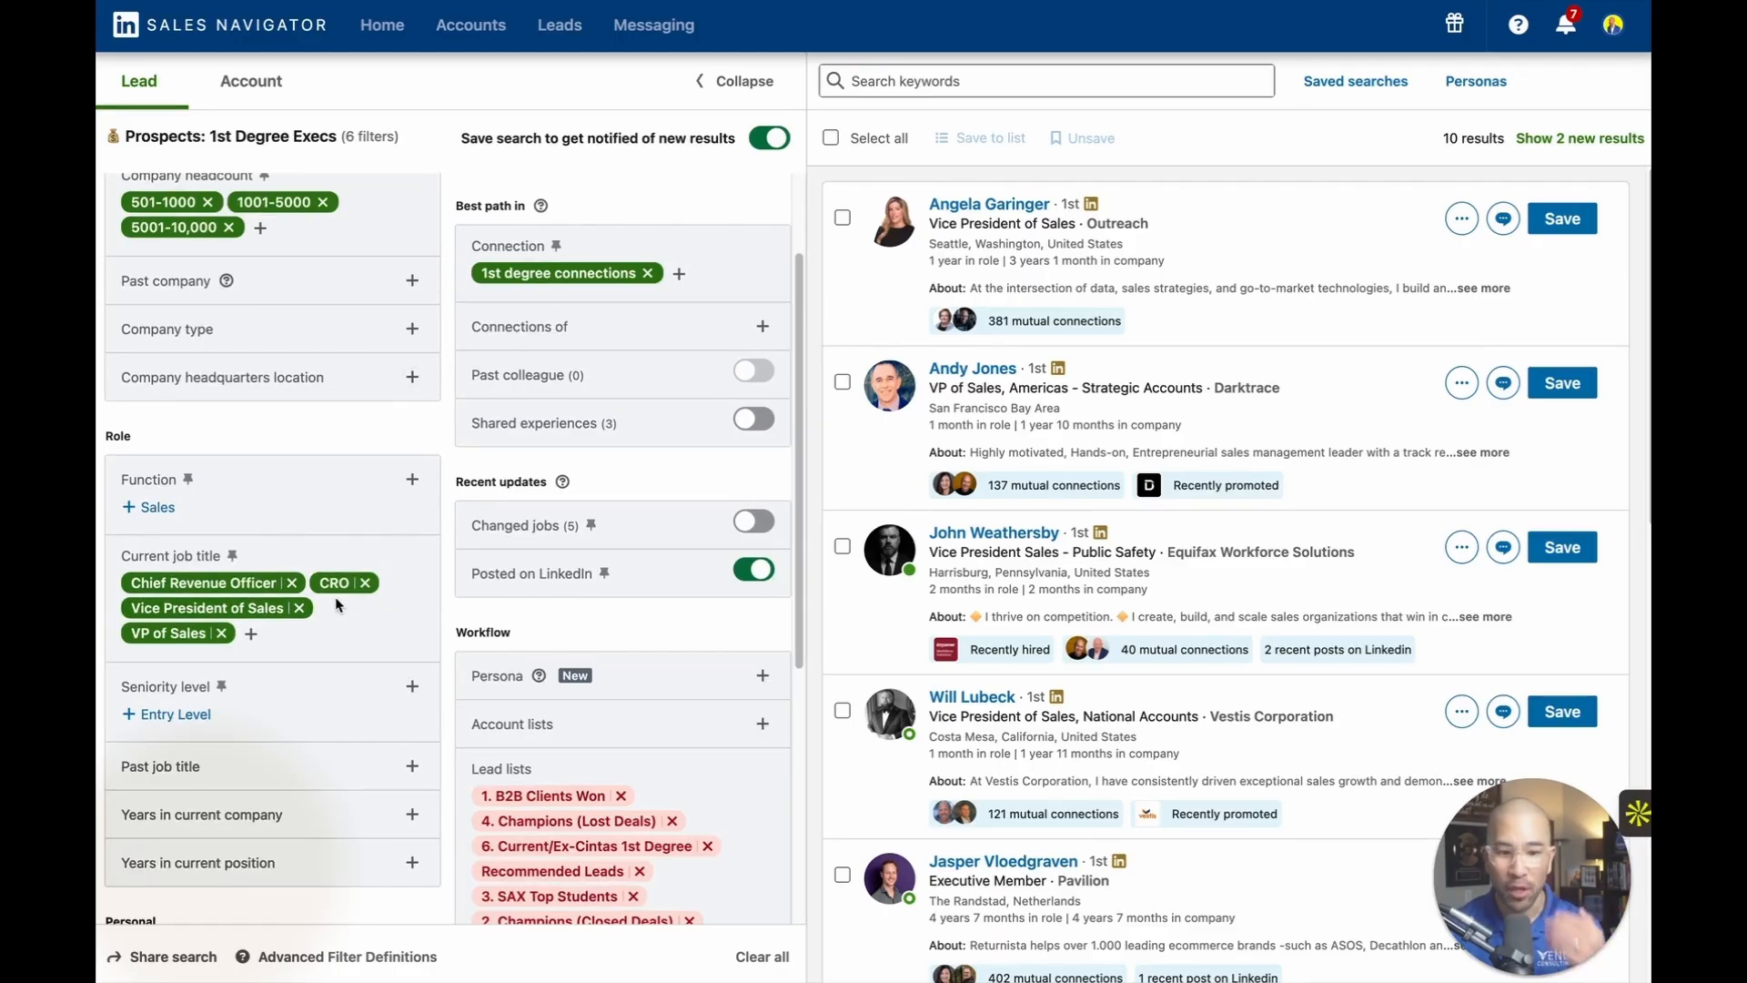
scroll(383, 546, down, 1)
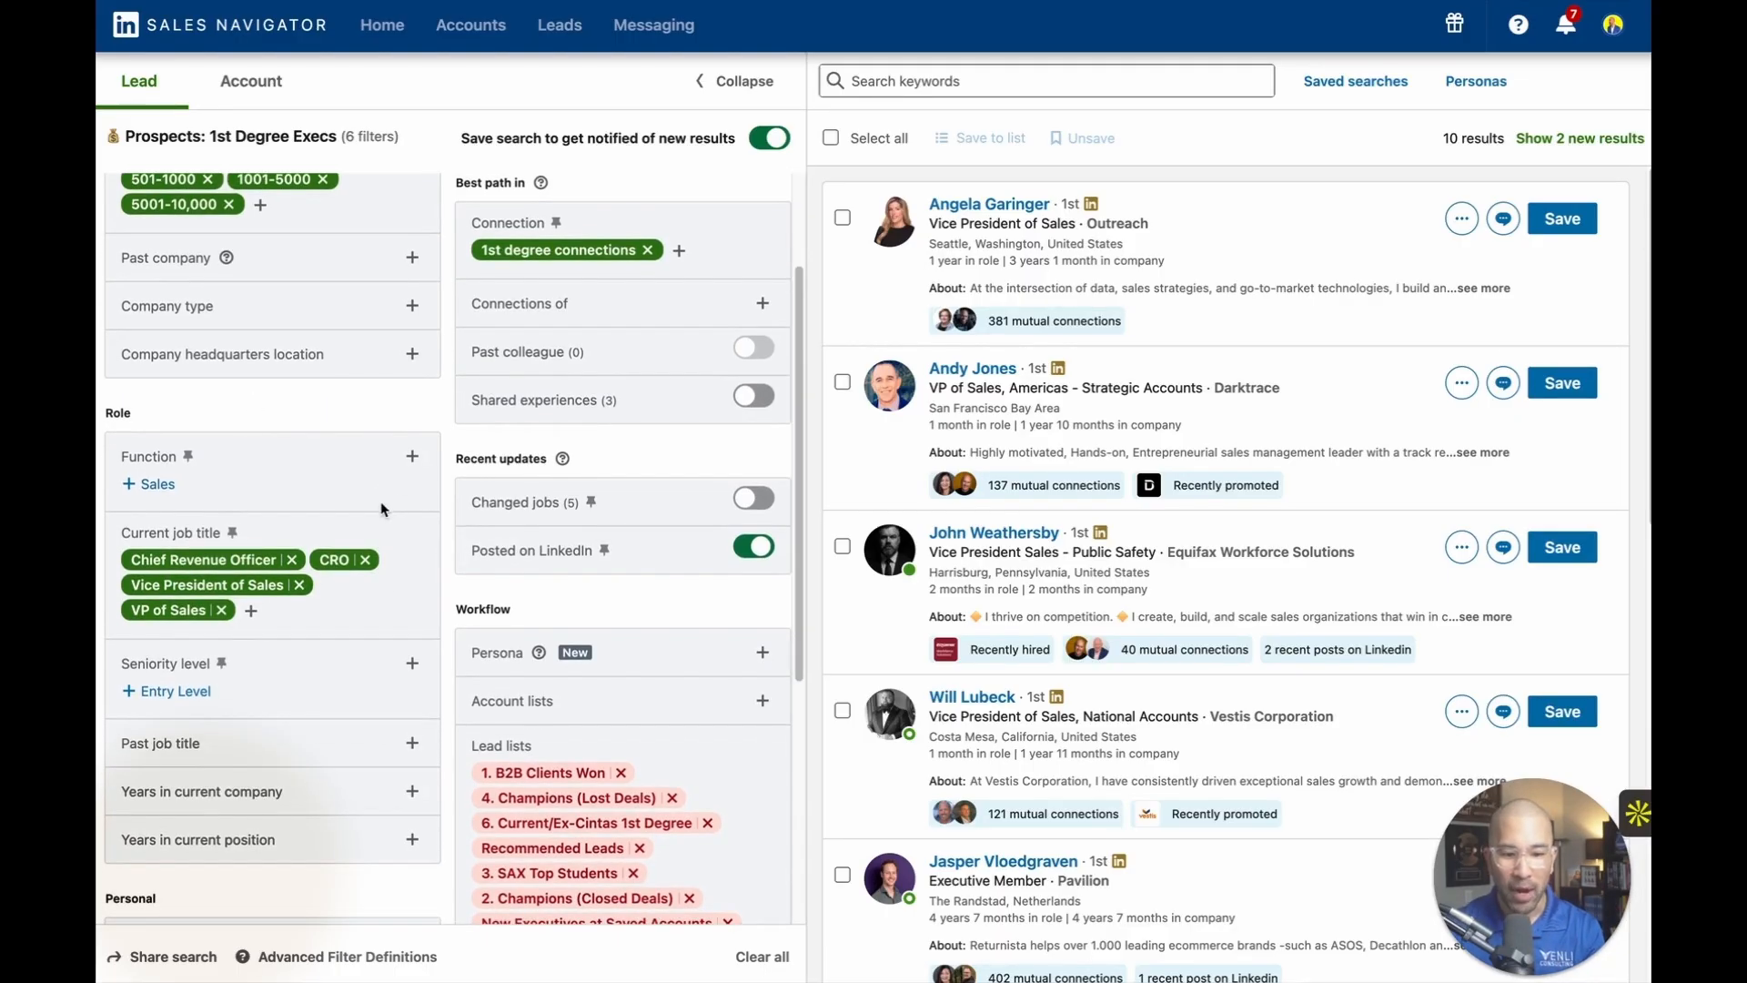
scroll(384, 503, down, 3)
scroll(366, 275, up, 5)
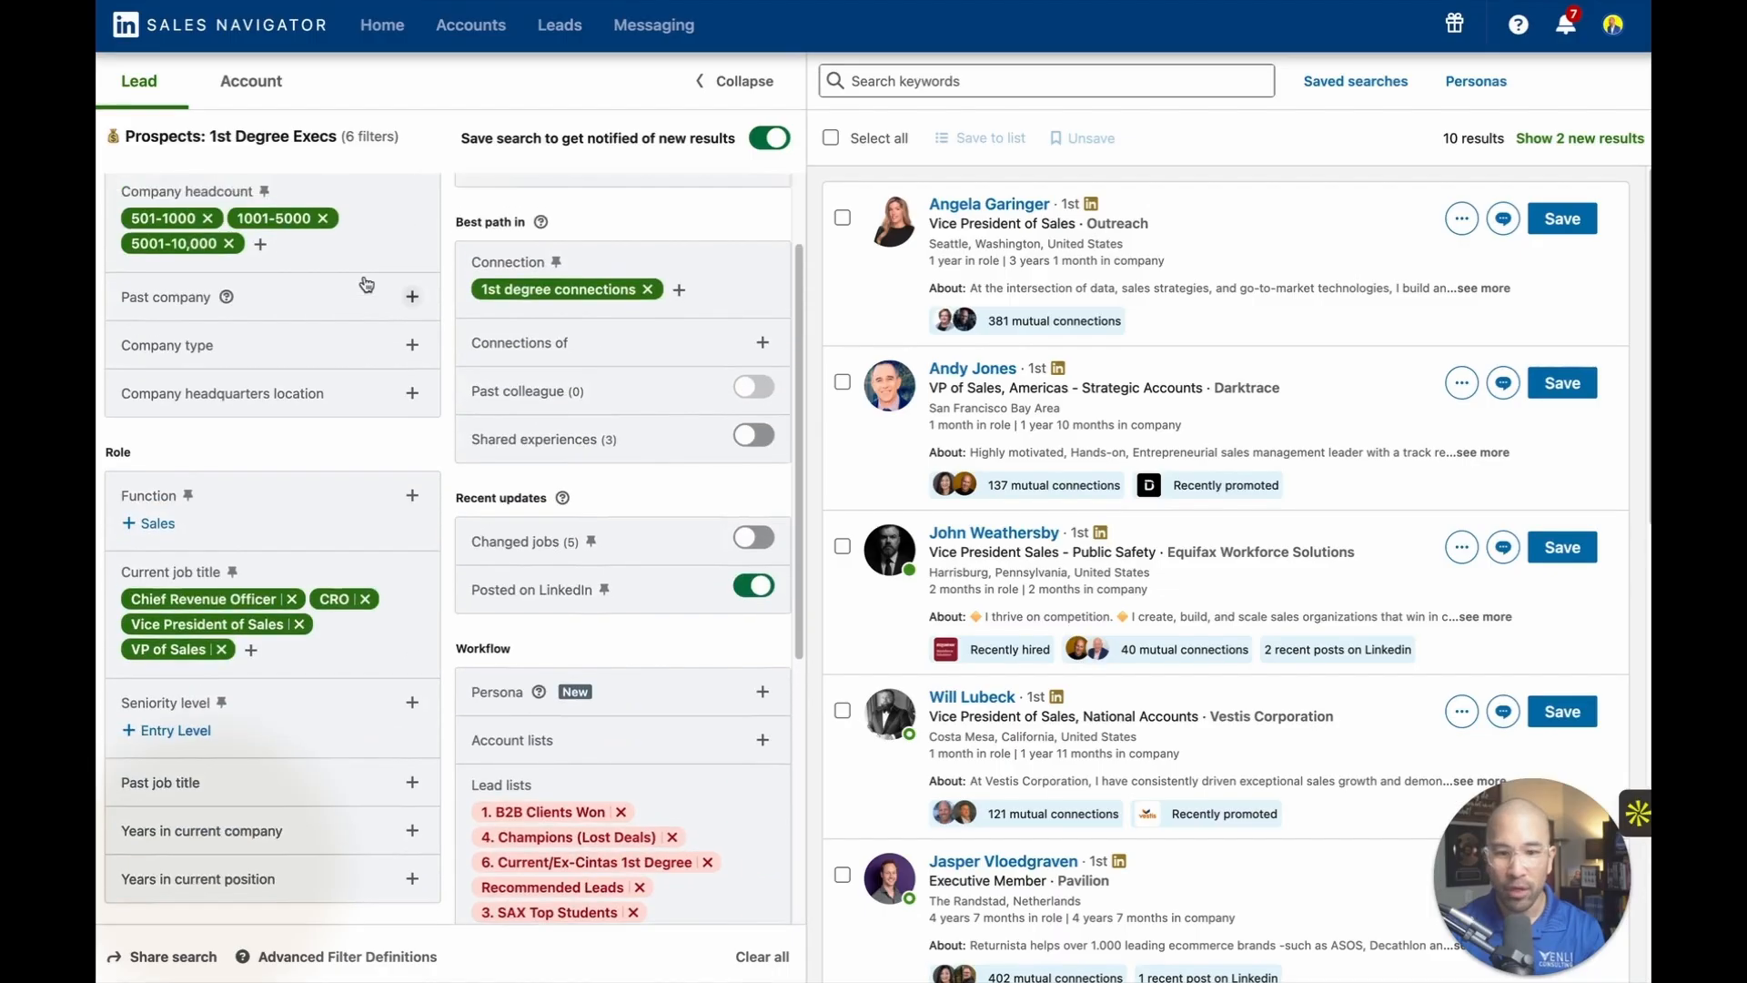
scroll(431, 226, down, 6)
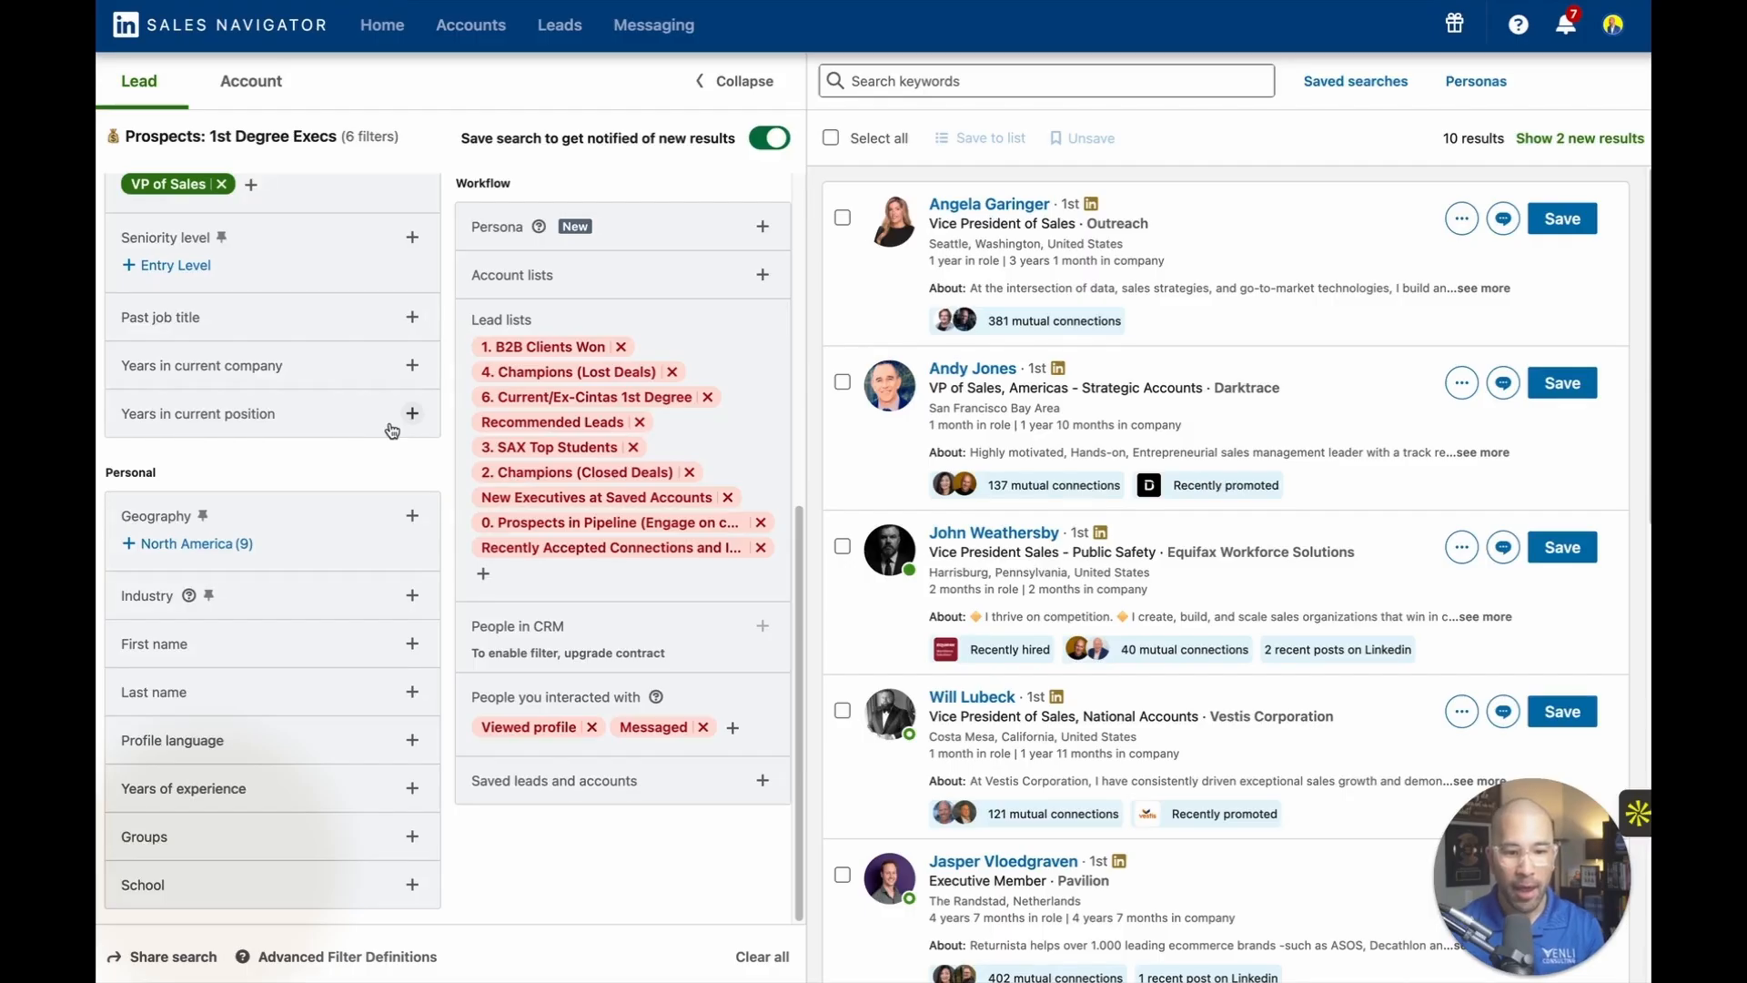
scroll(473, 348, up, 6)
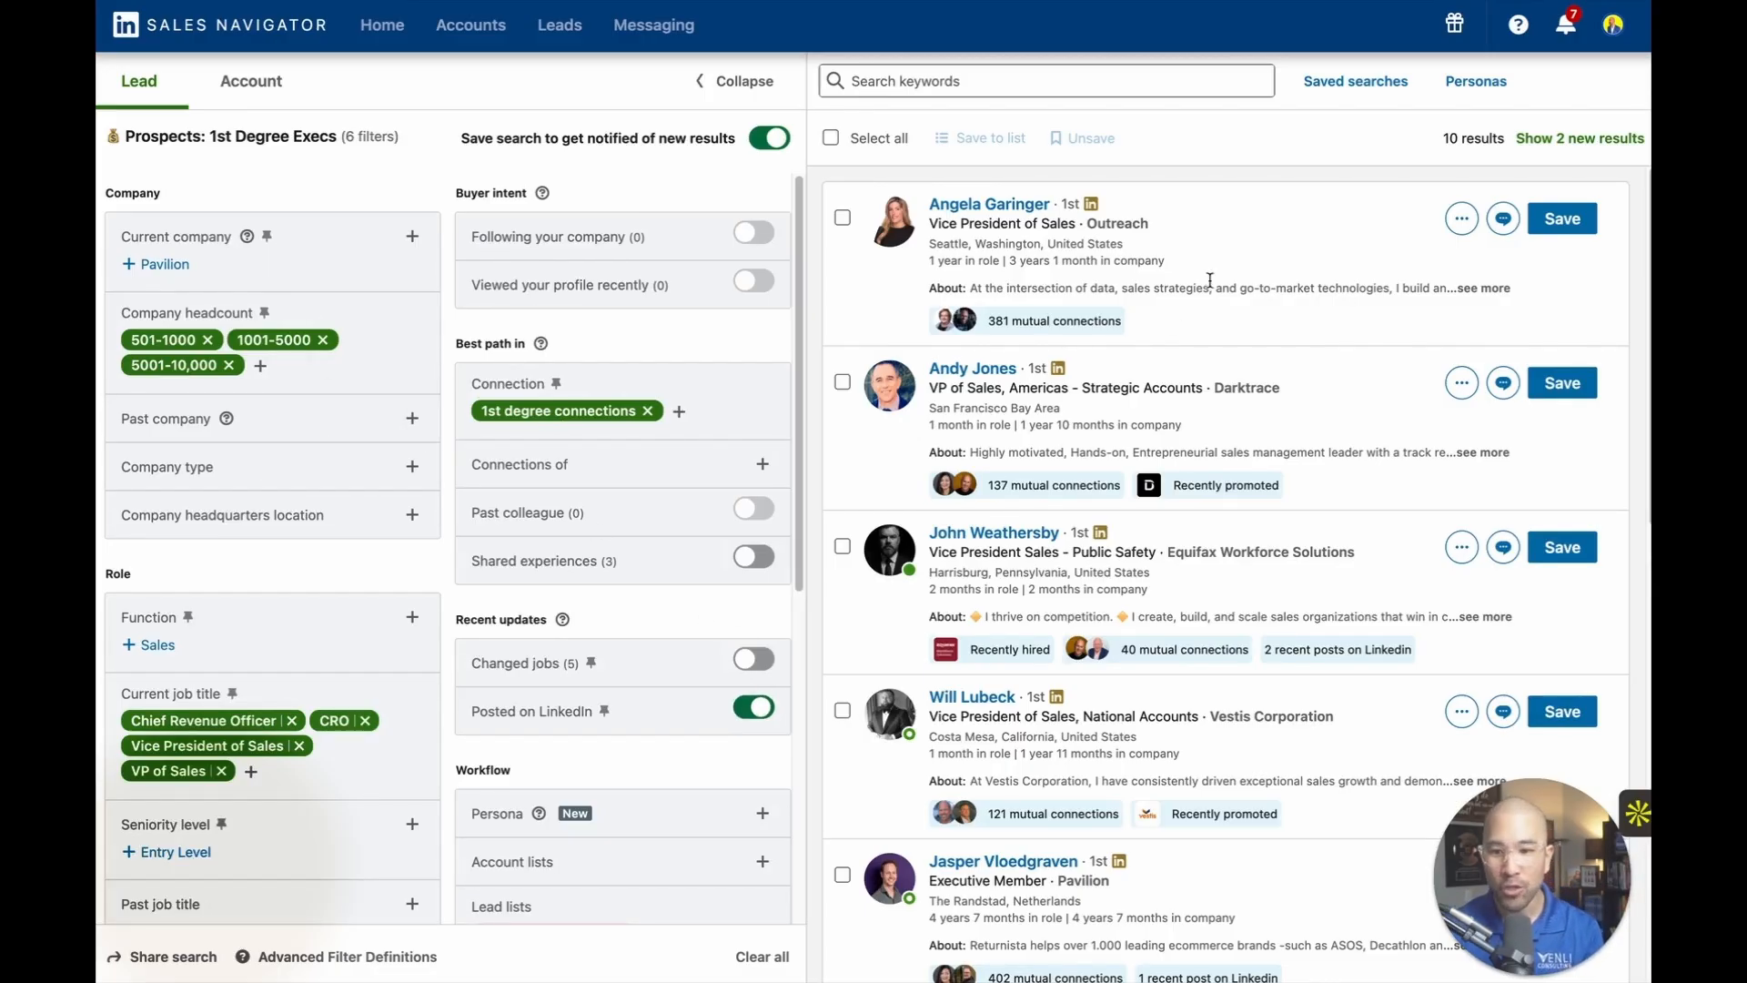
scroll(1255, 410, down, 10)
scroll(1347, 382, up, 10)
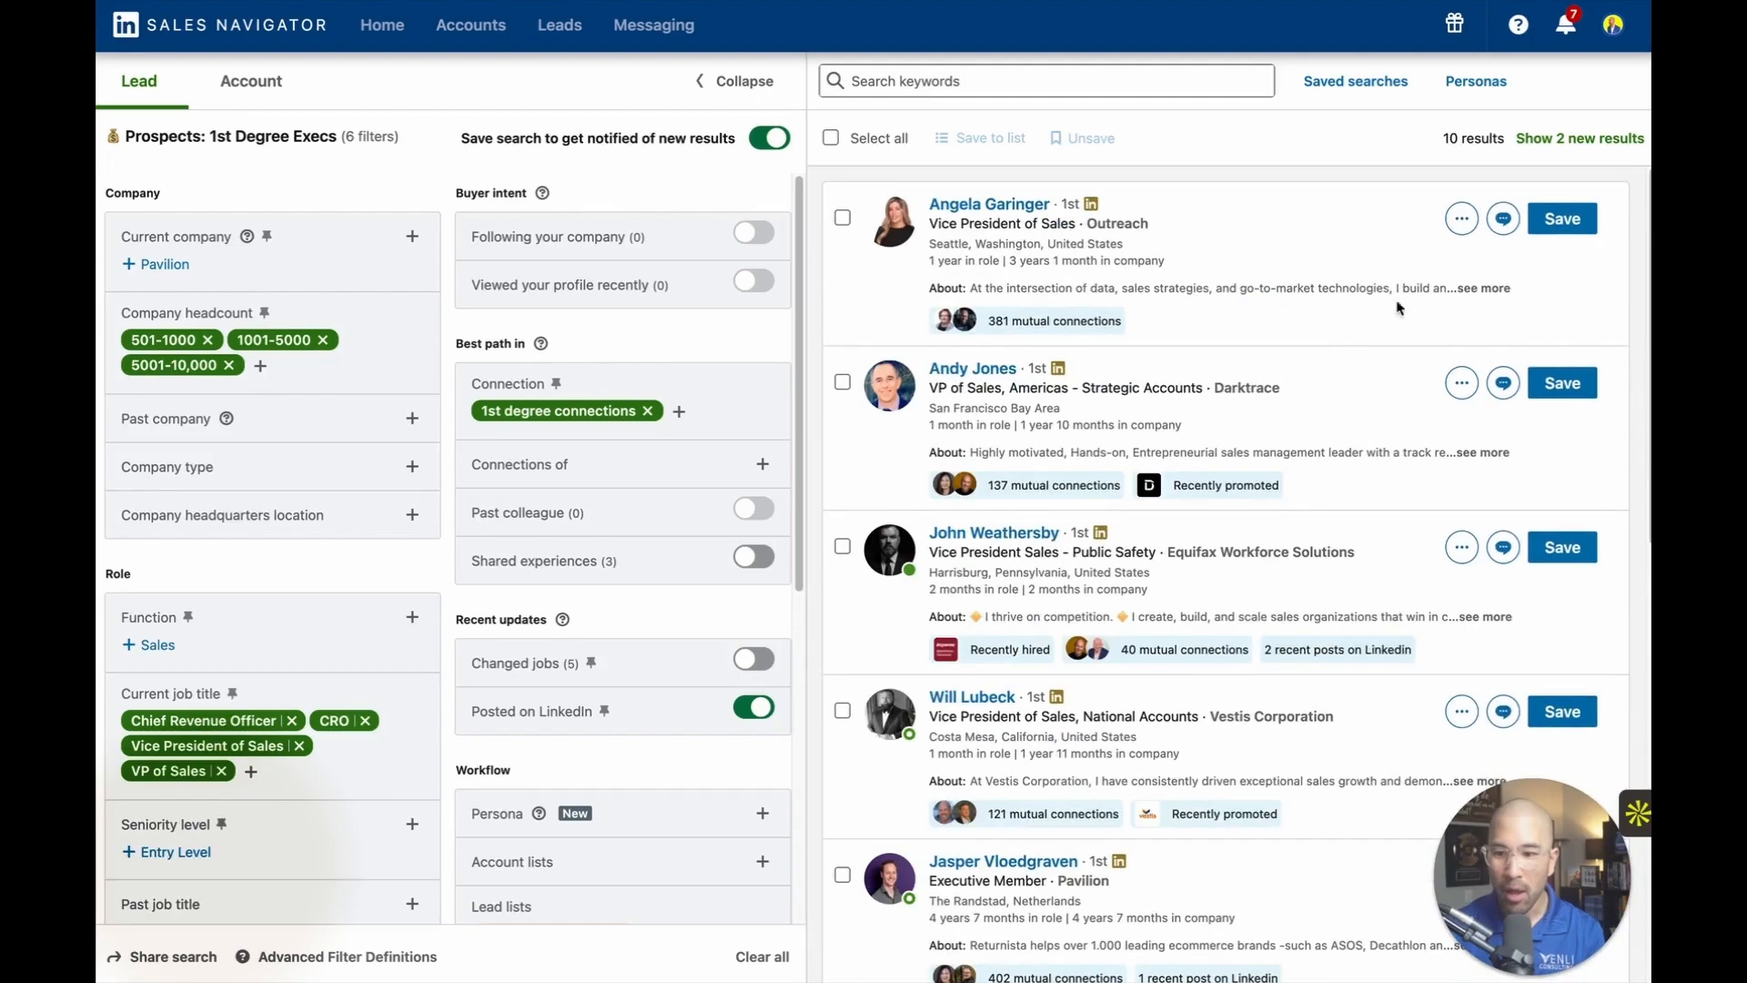
click(1588, 138)
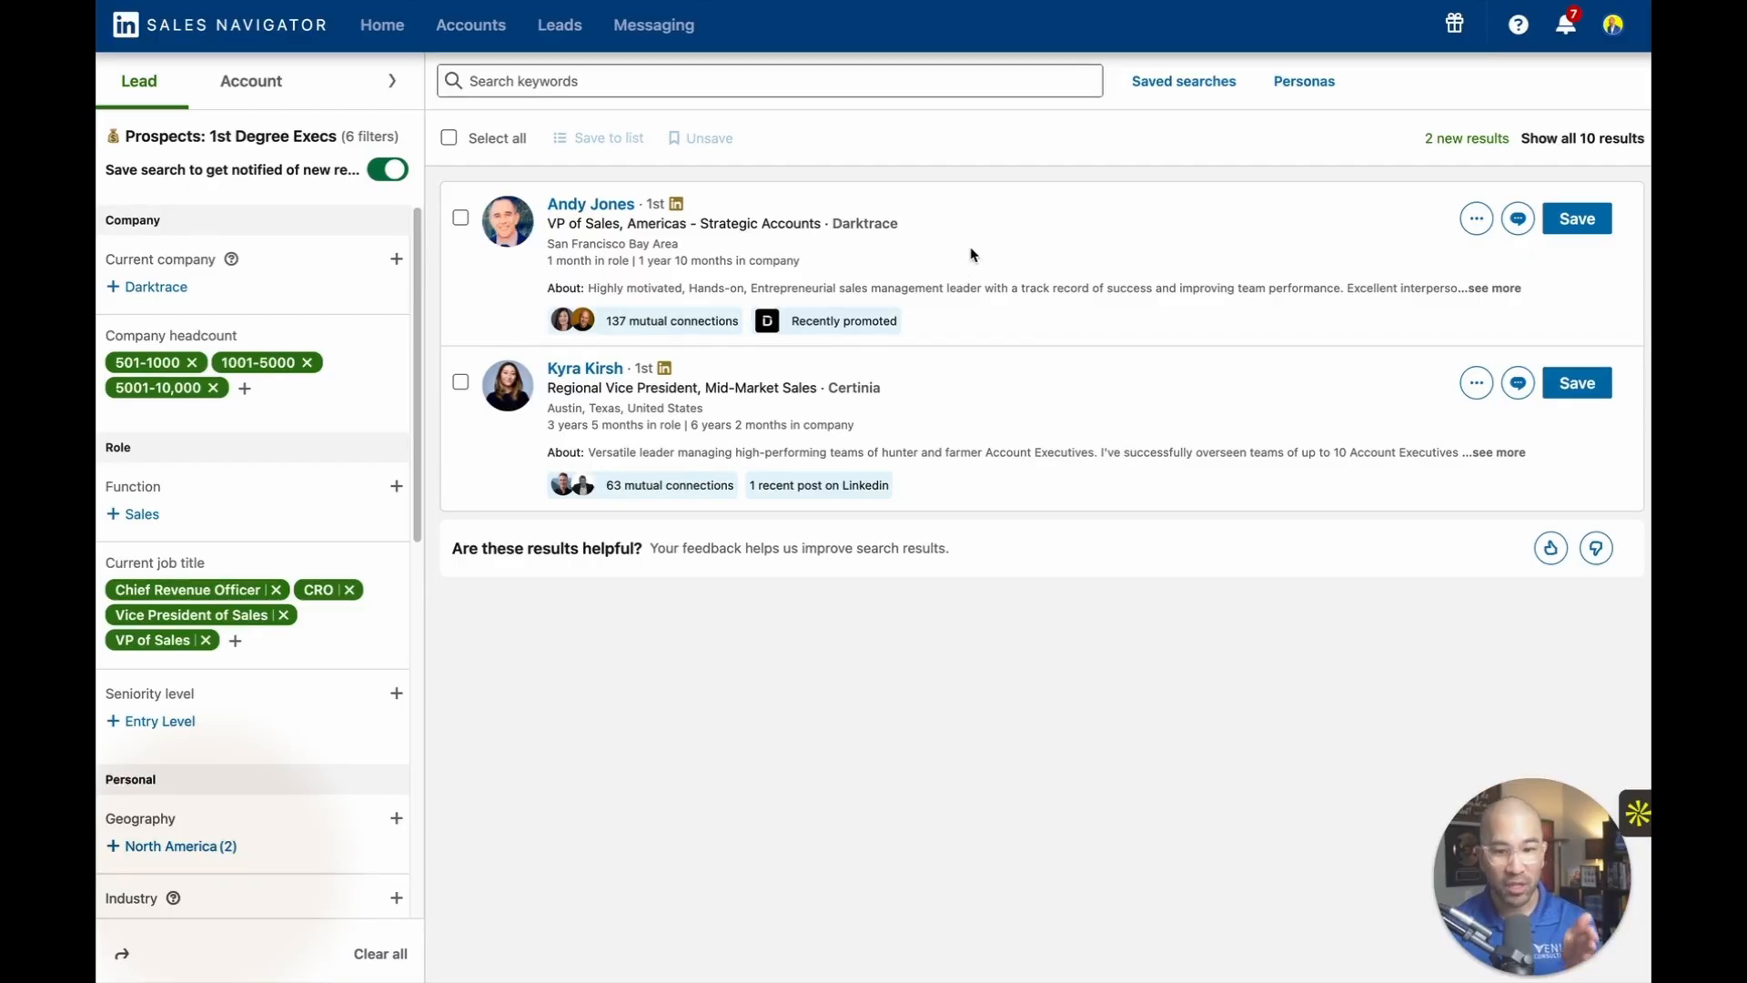
Open the saved lead search "Prospects: 2nd+3rd Degree Execs" limited to <1 year and expand its full filter view.
click(1173, 85)
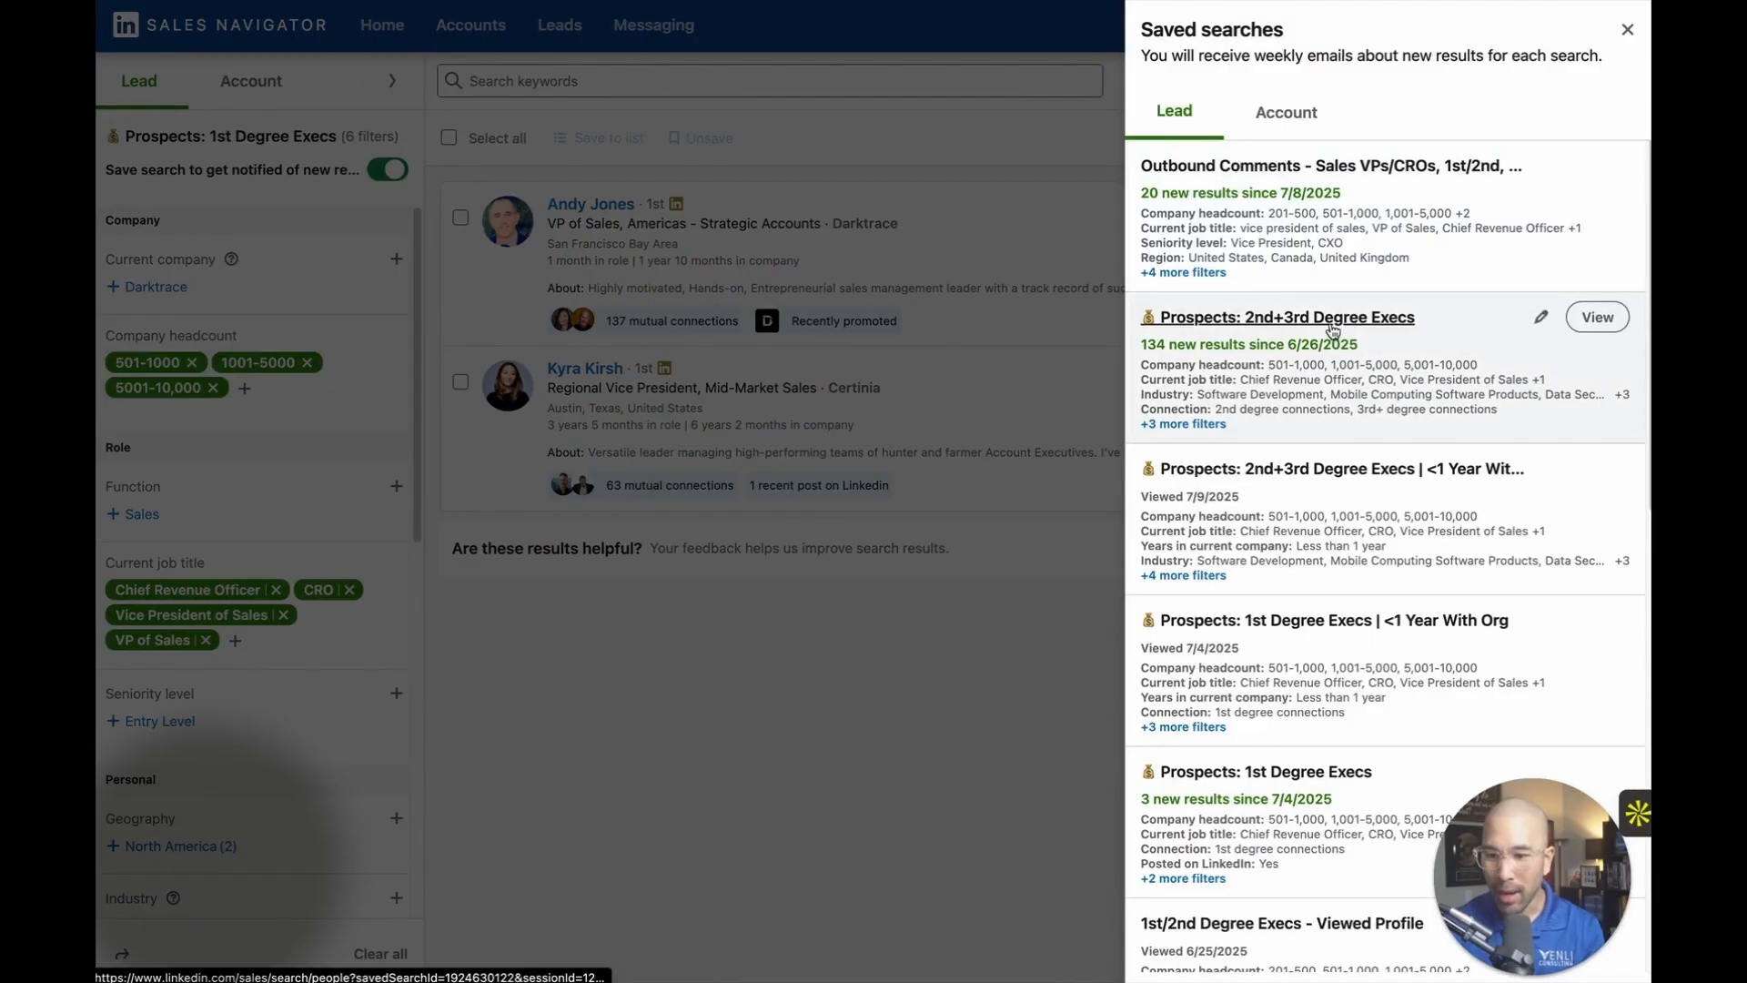
scroll(1332, 330, down, 2)
scroll(1350, 428, up, 2)
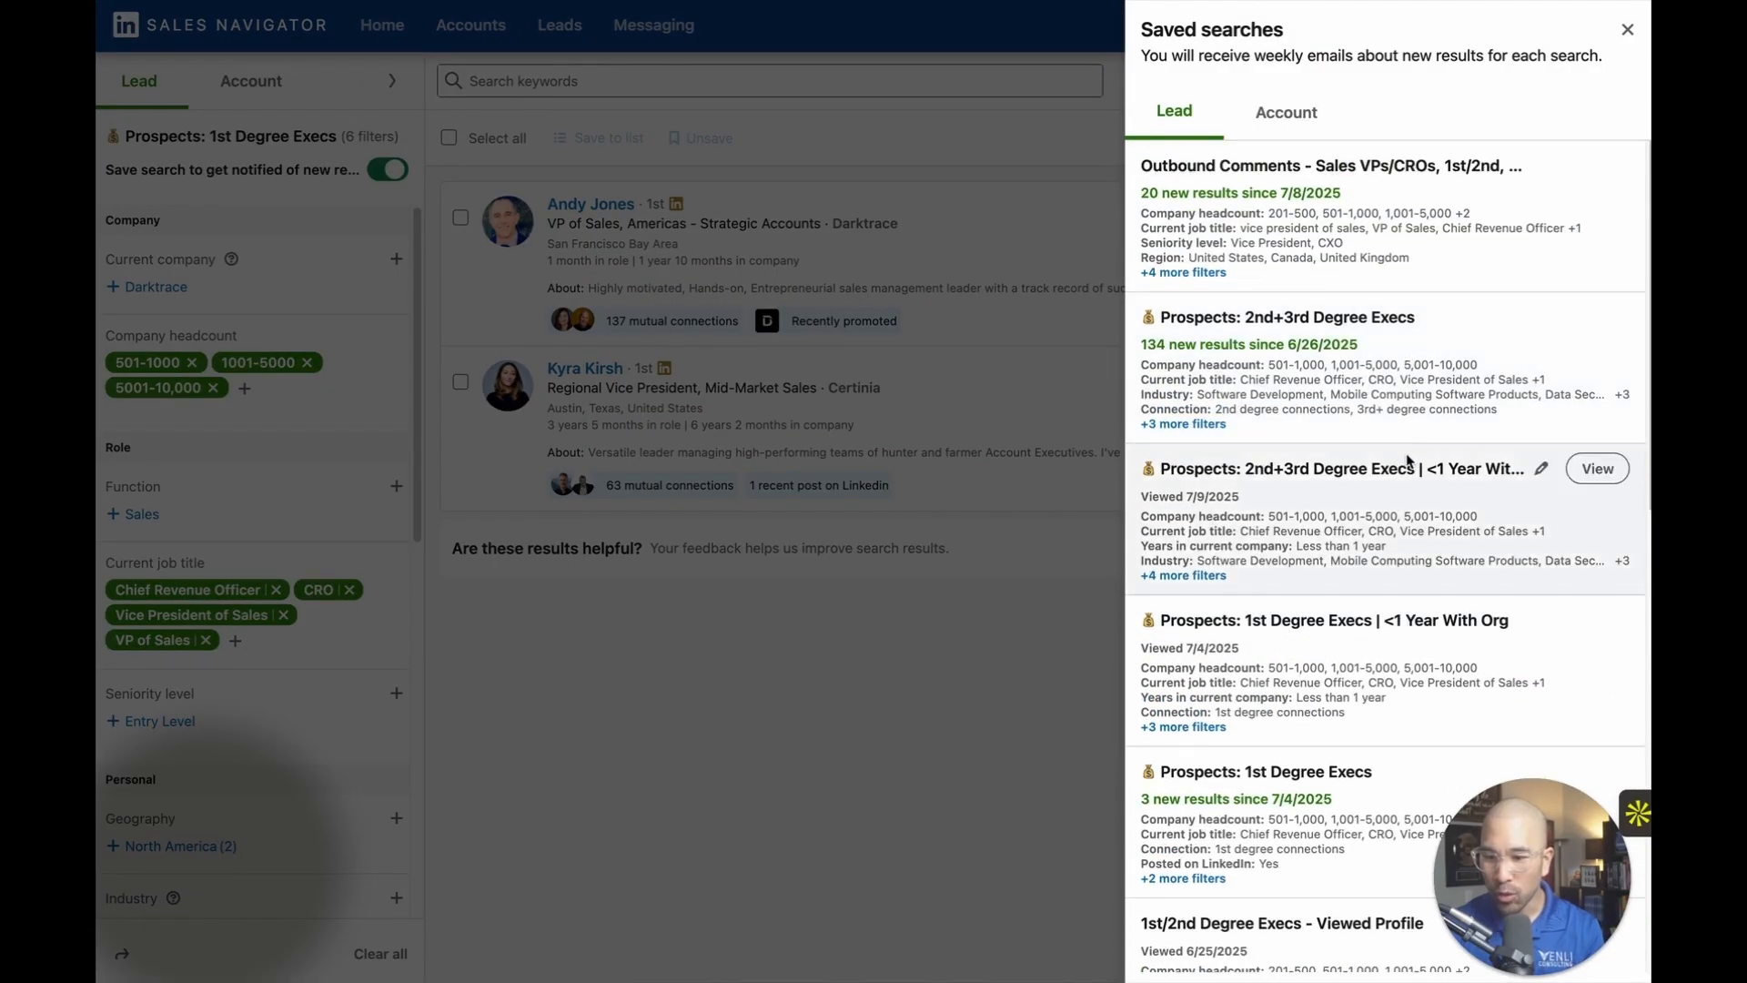
scroll(1406, 460, down, 2)
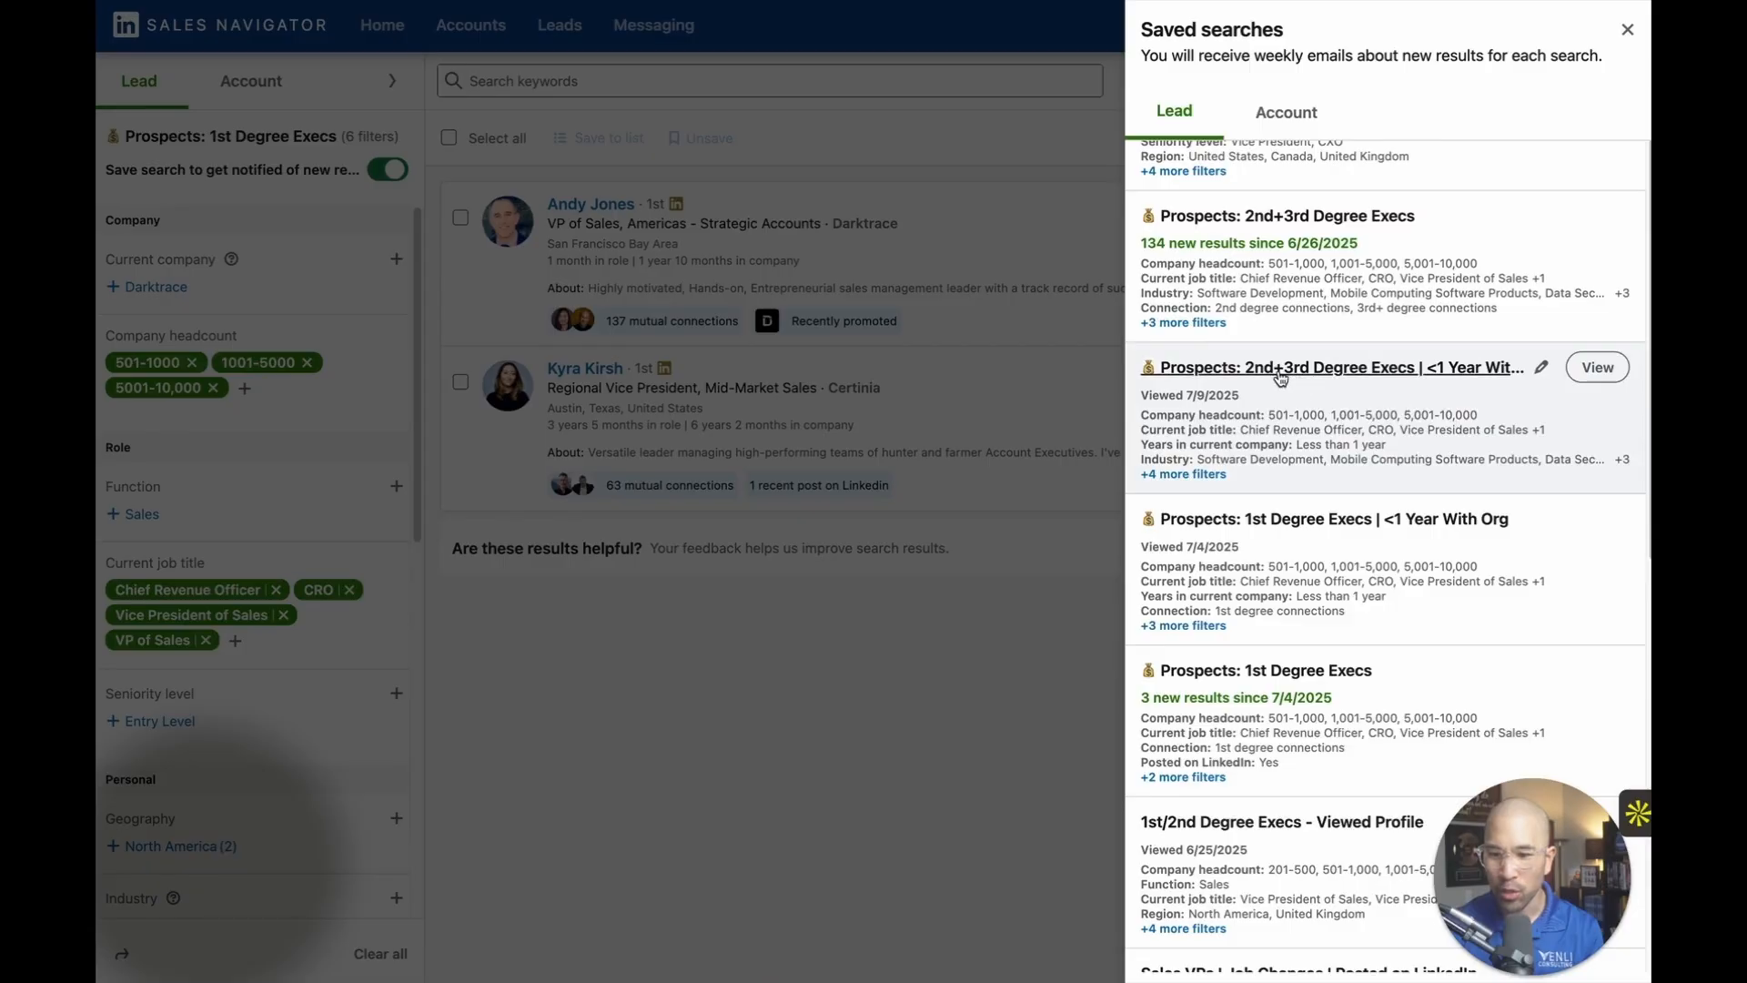
click(1594, 367)
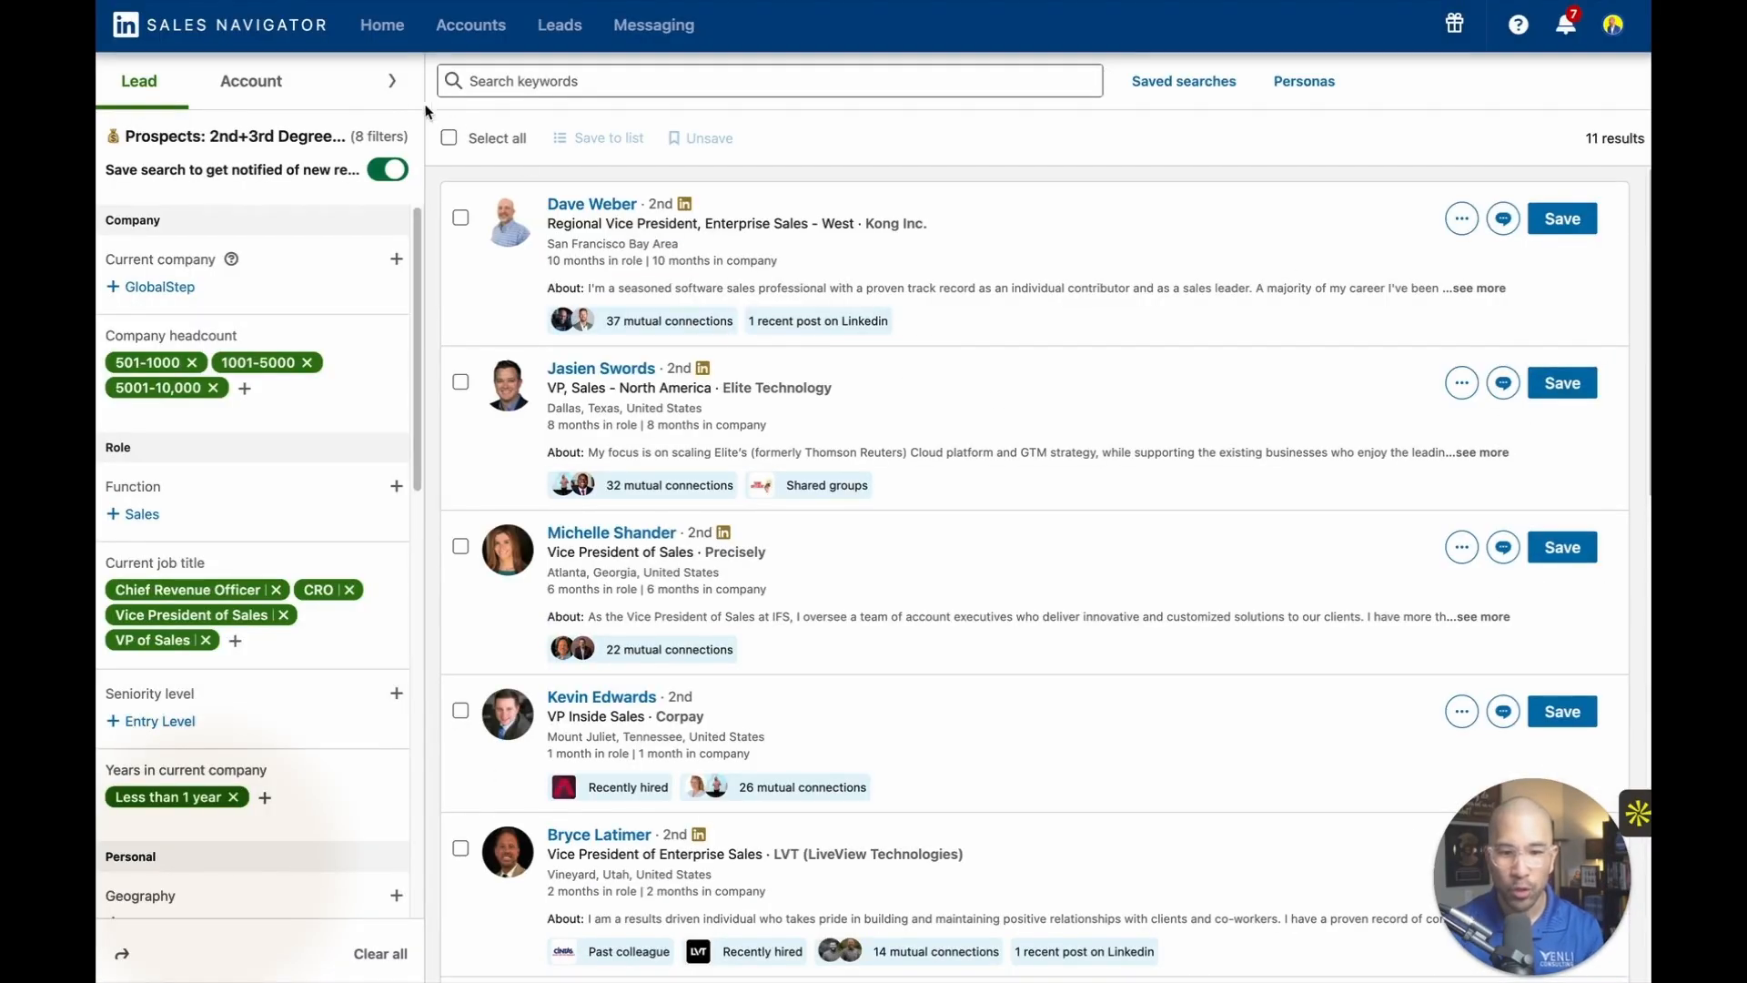
click(392, 81)
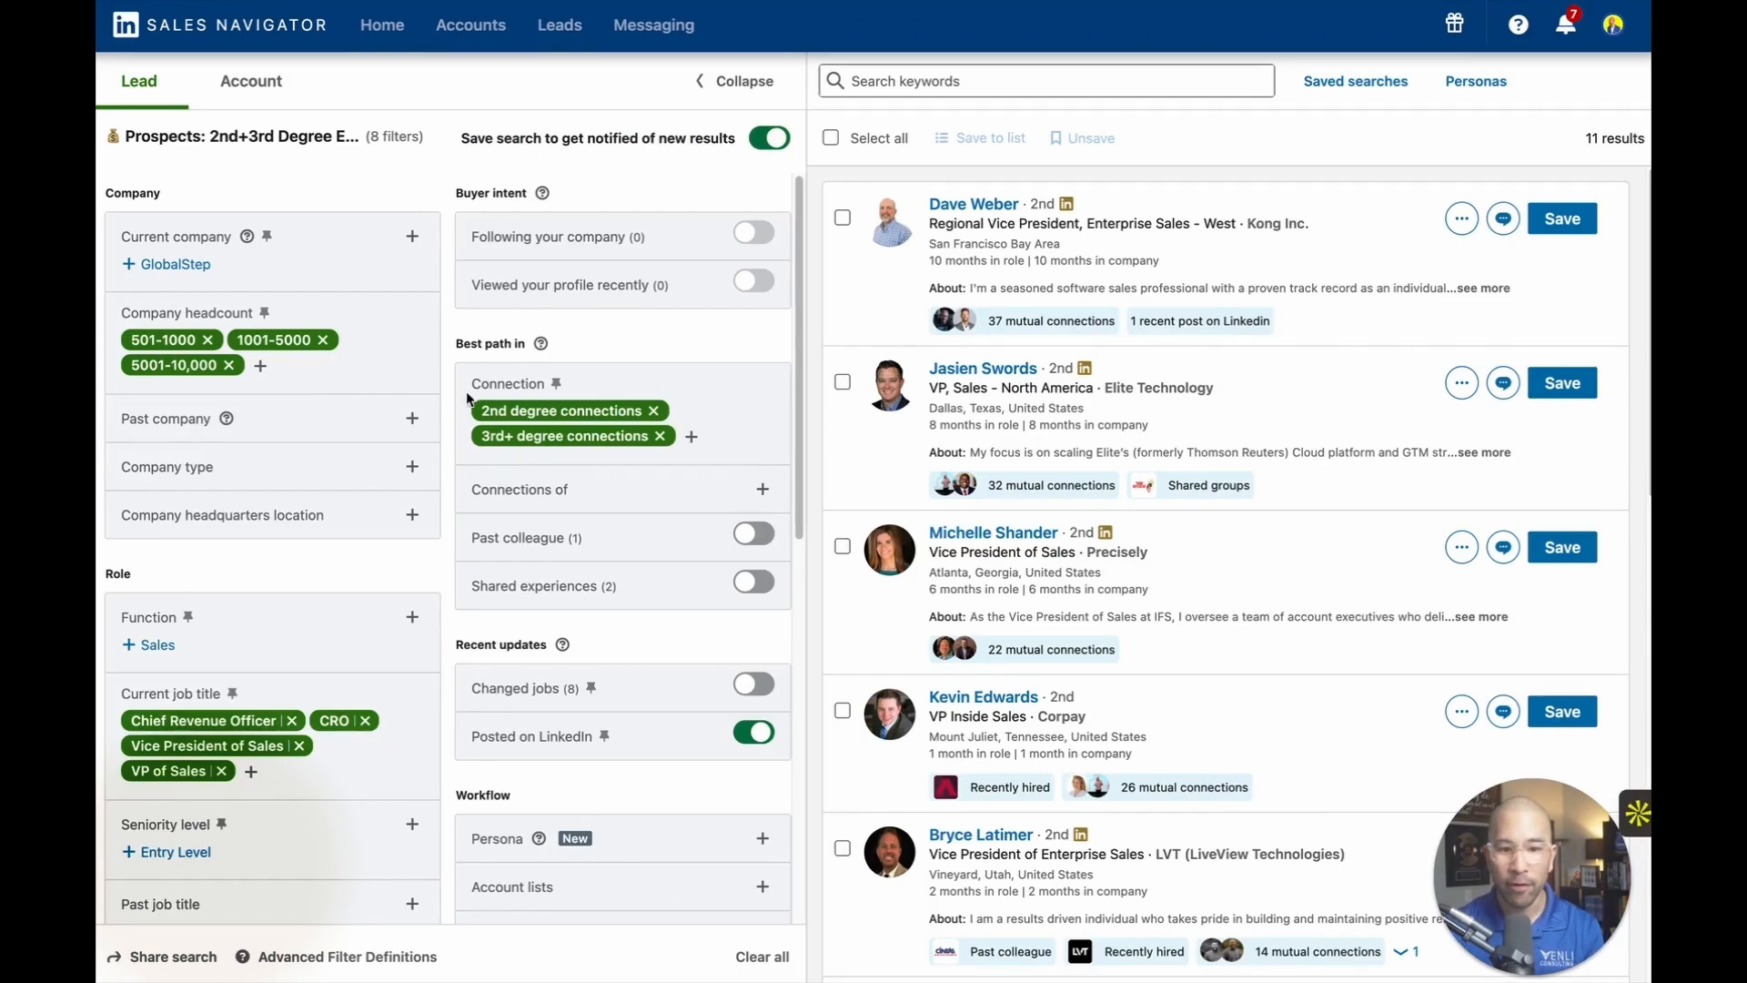
Examine the company, role, industry, connection, recent-update and excluded-list filters of the 2nd+3rd Degree Execs <1 year search.
scroll(273, 546, down, 3)
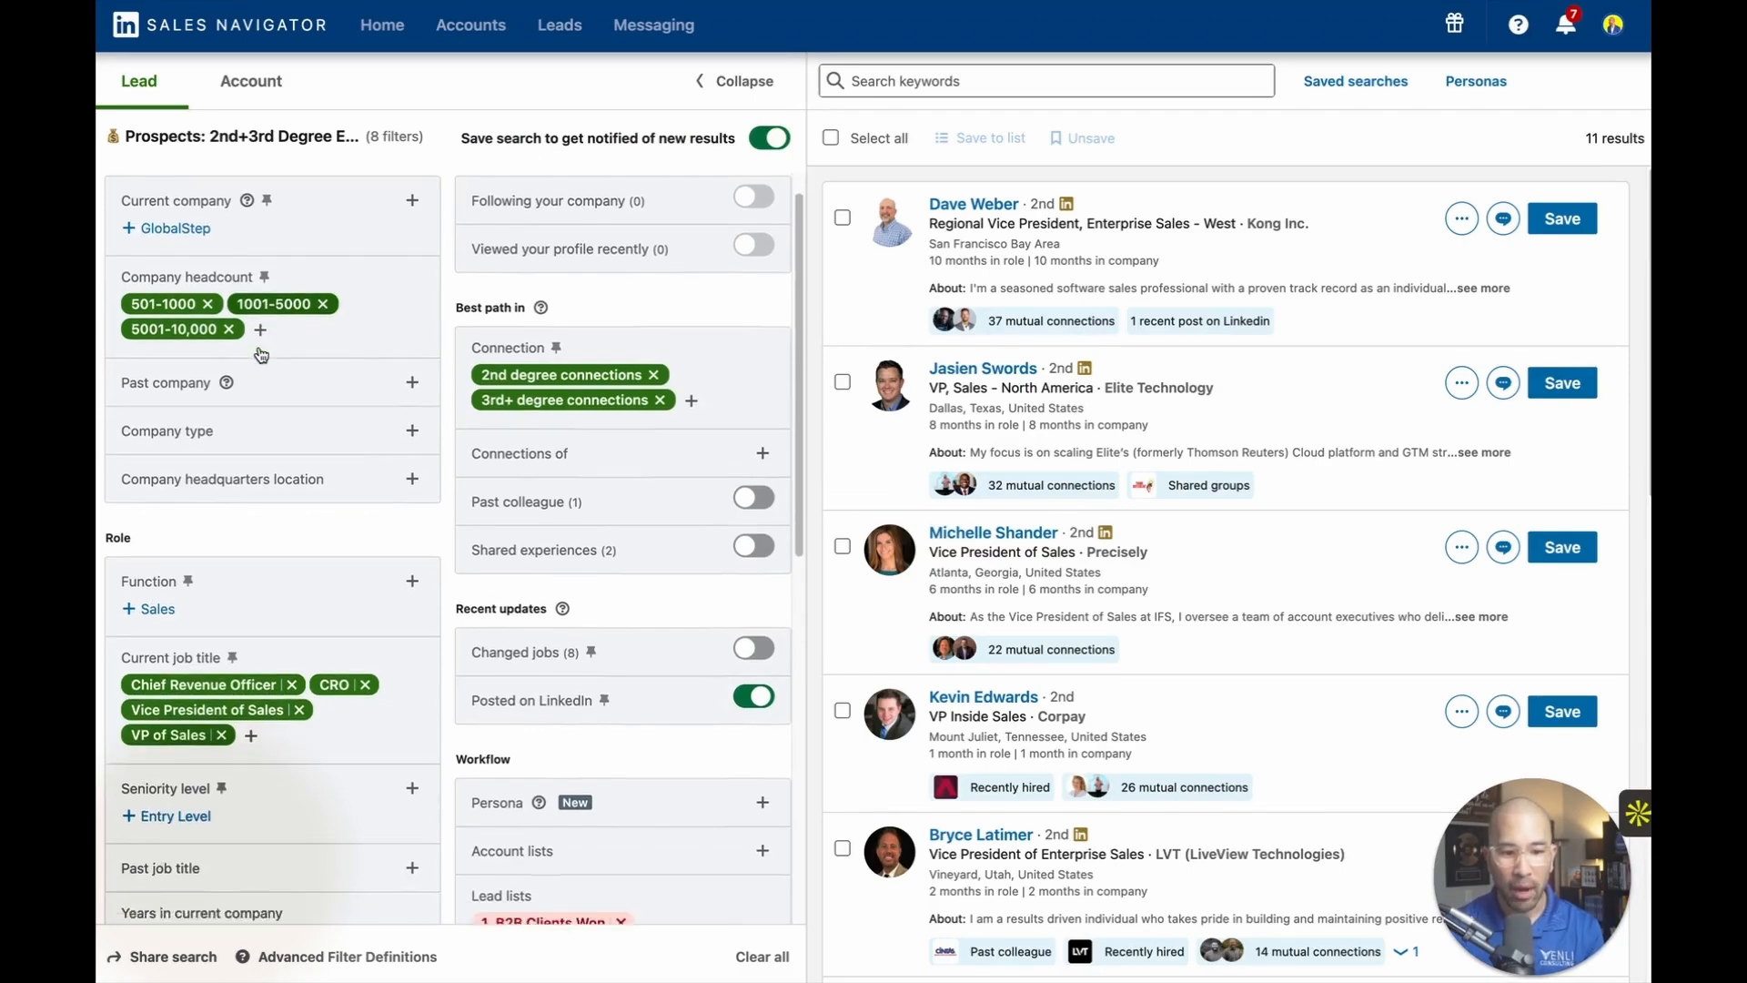
scroll(320, 620, down, 2)
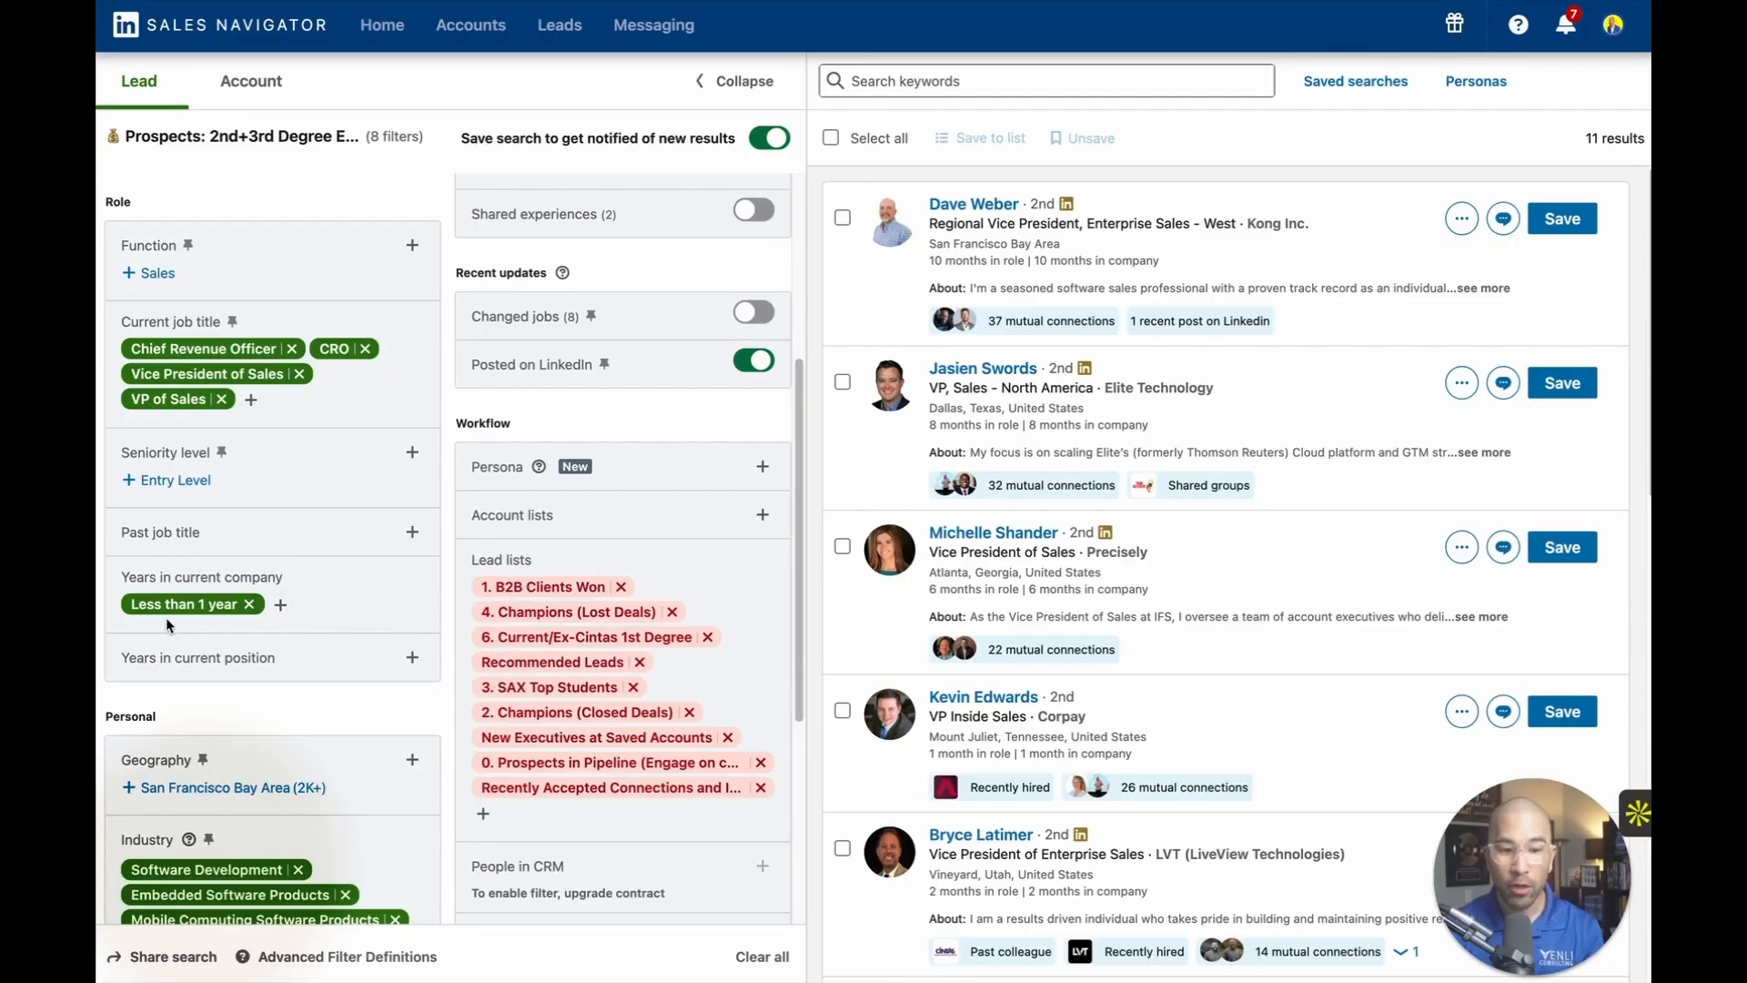
scroll(192, 631, down, 3)
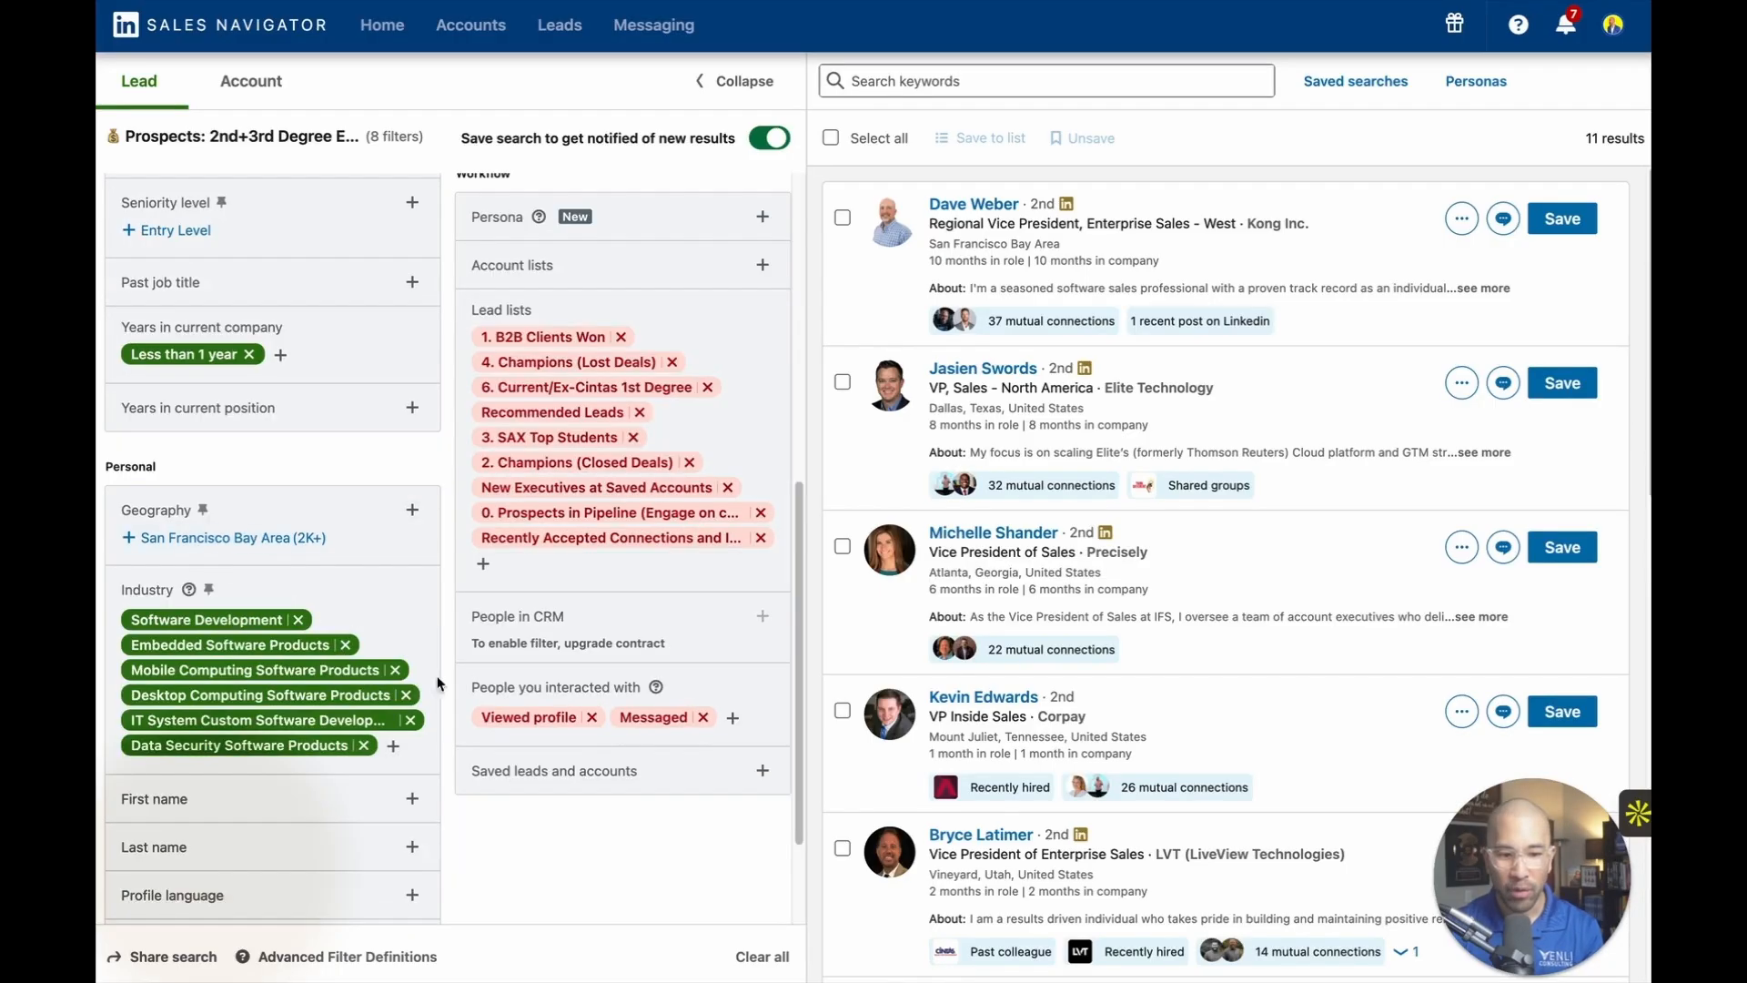
scroll(428, 605, down, 2)
scroll(382, 510, up, 10)
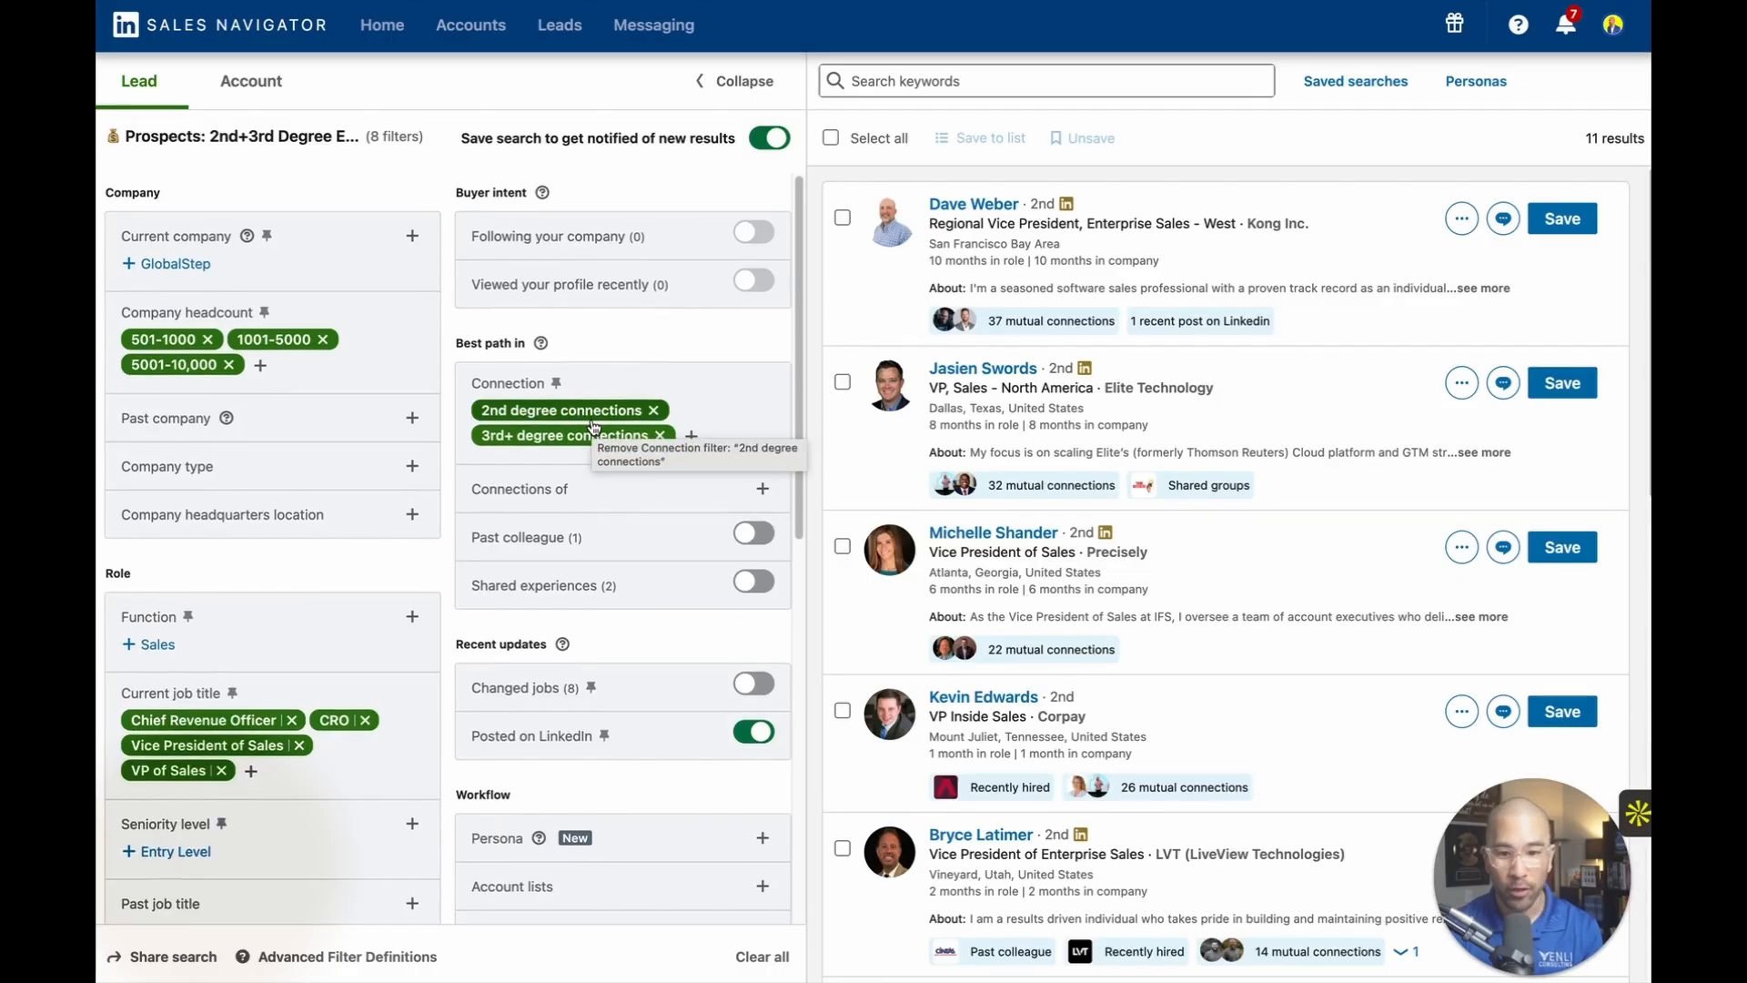
scroll(597, 419, down, 3)
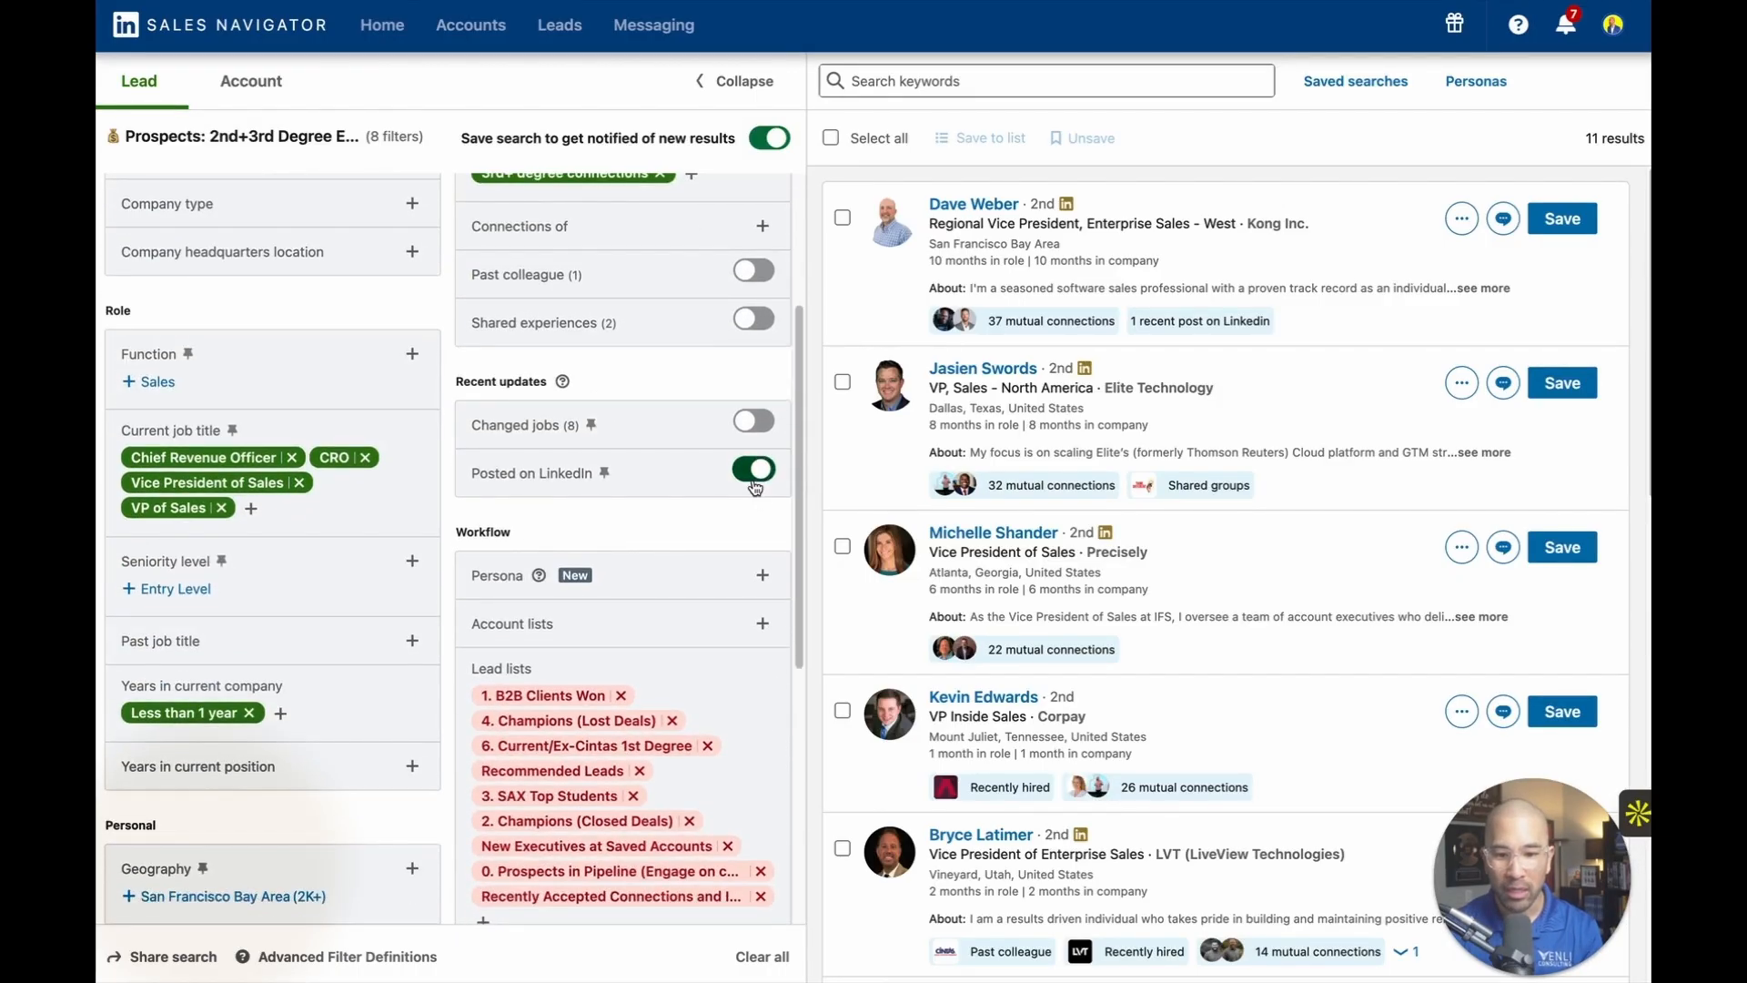
scroll(753, 482, down, 1)
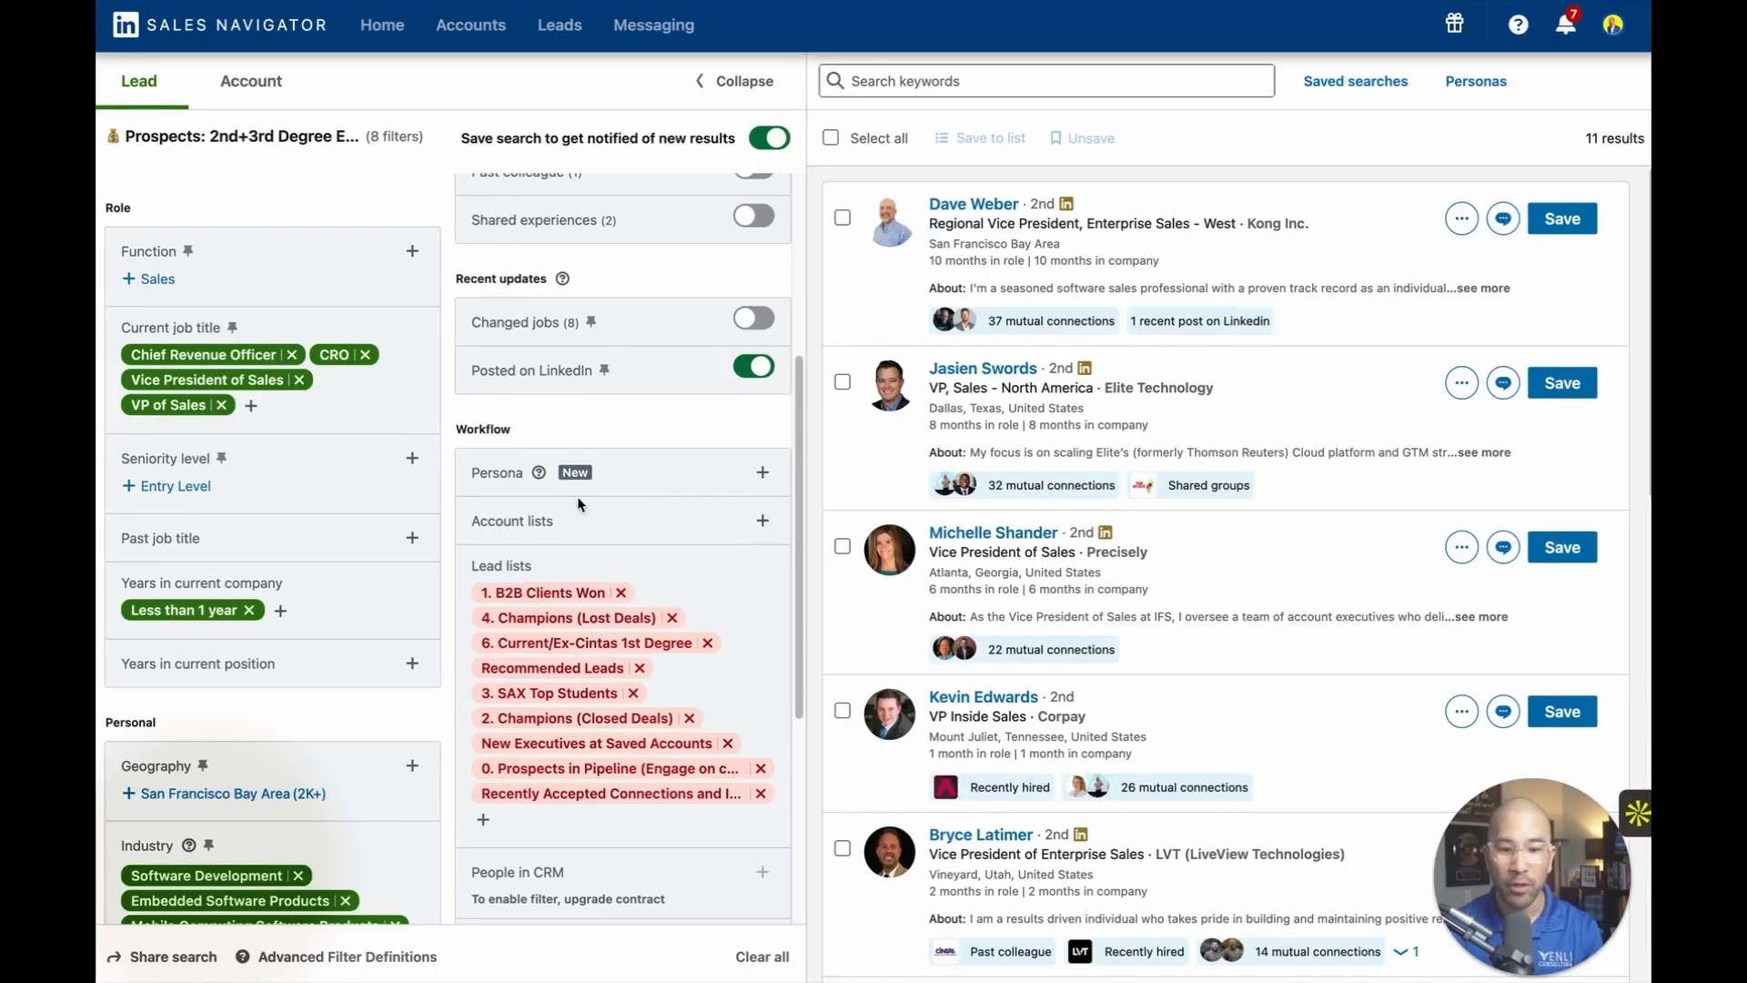
scroll(546, 626, down, 4)
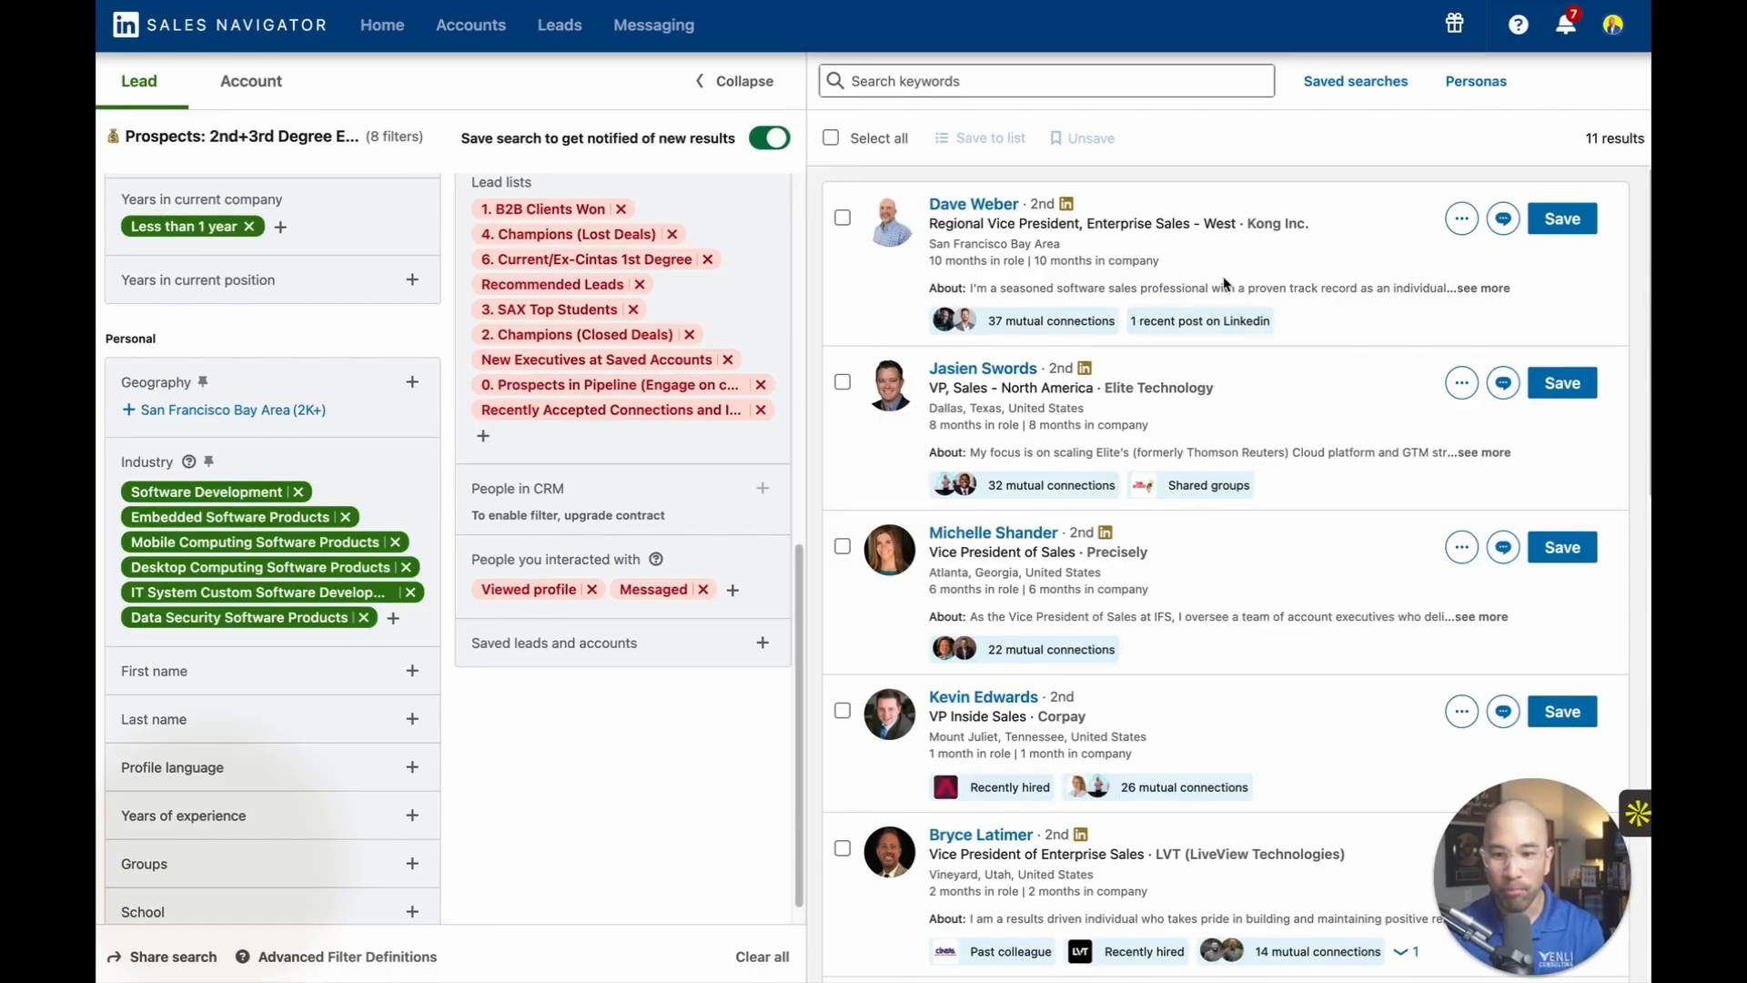
mouse_move(296, 492)
scroll(296, 492, up, 15)
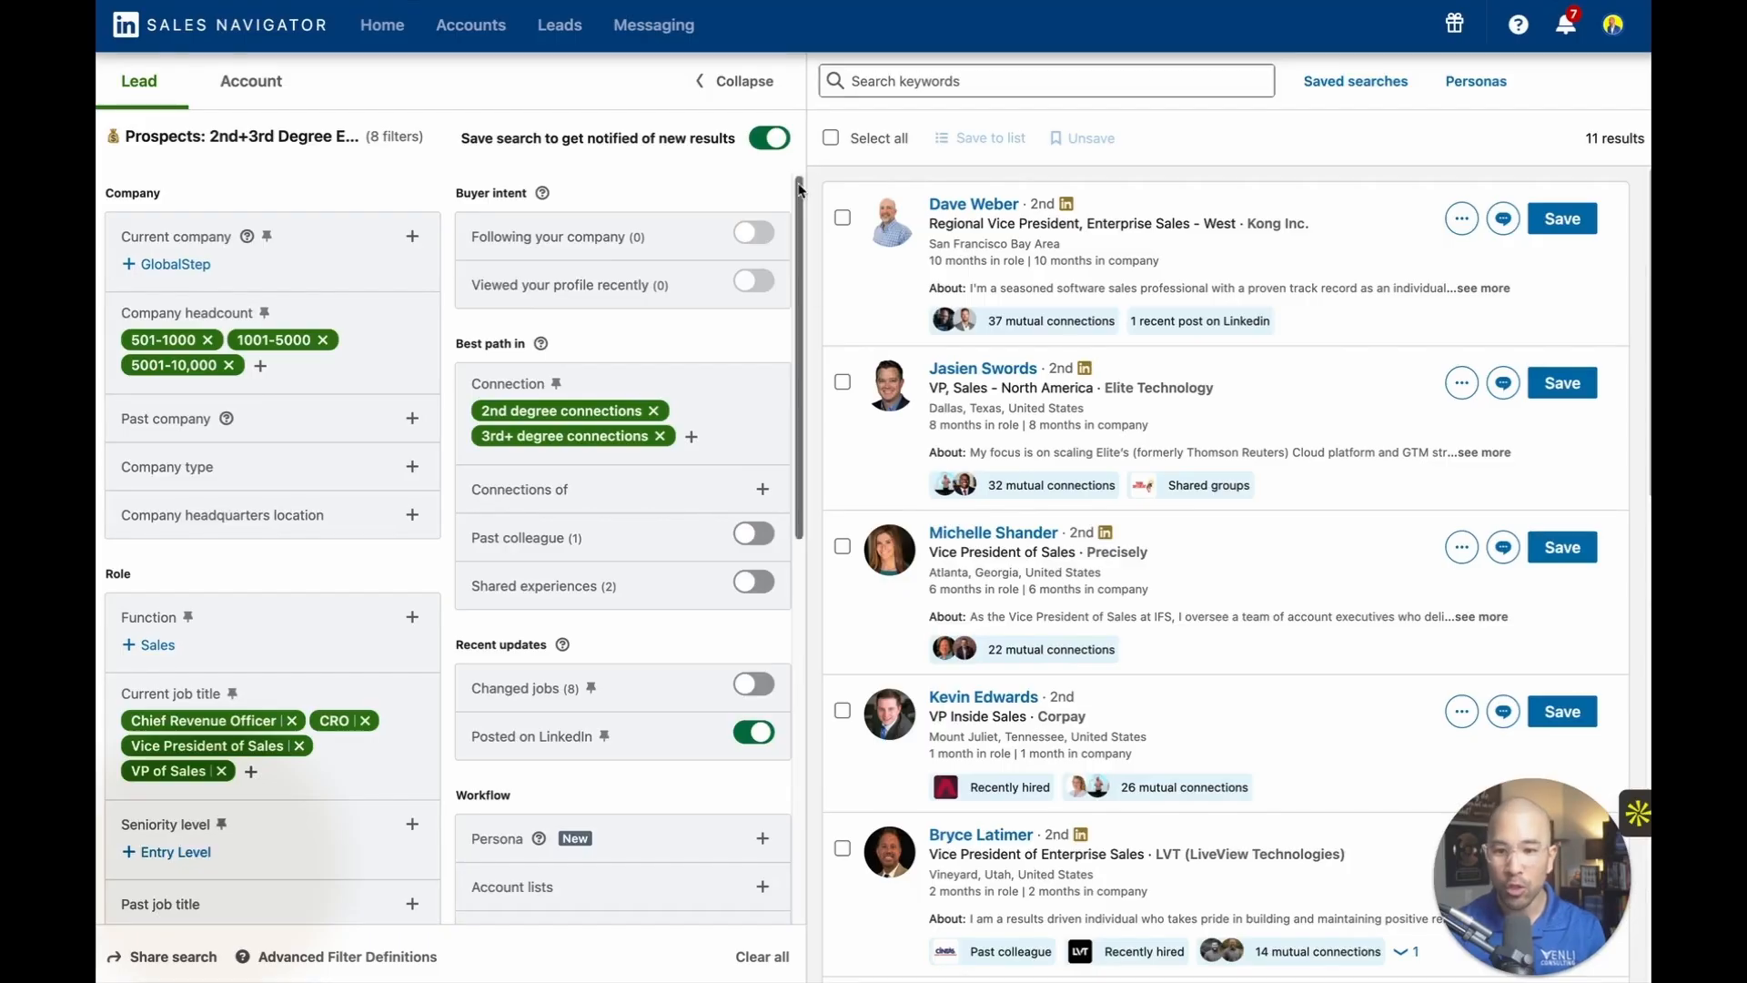
Open the saved lead search "Prospects: 2nd+3rd Degree Execs" without the tenure limit and review its full set of filters.
click(1337, 85)
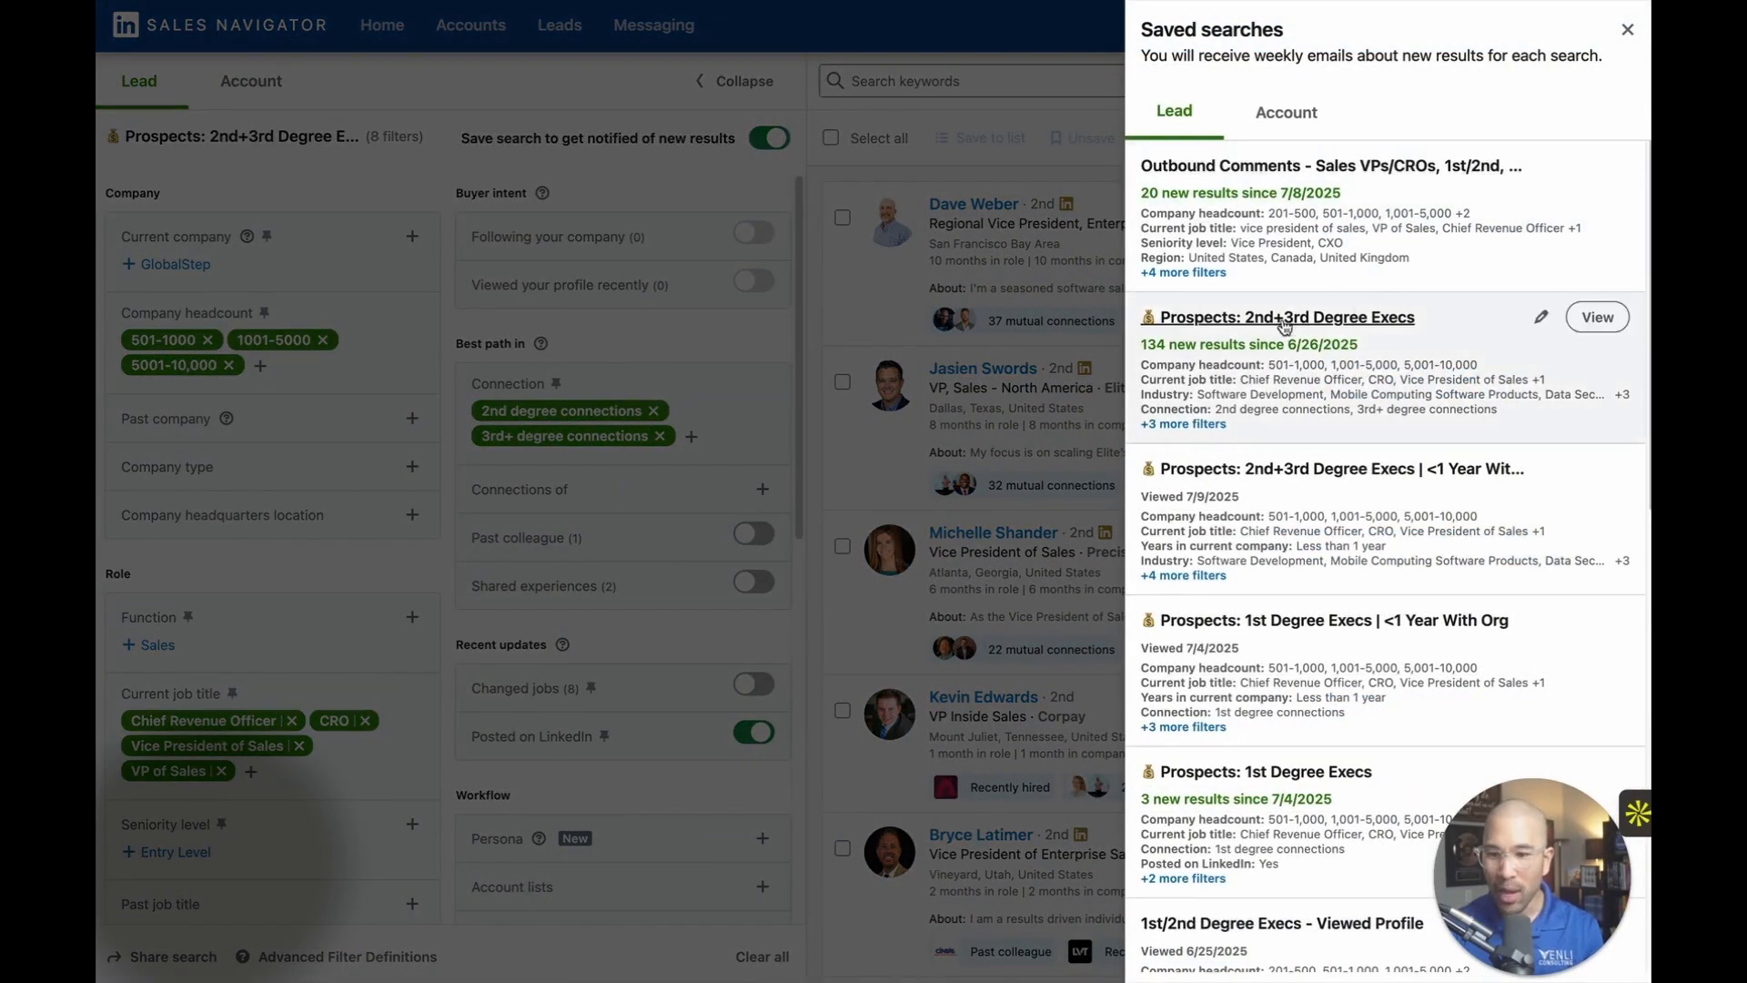
click(1602, 317)
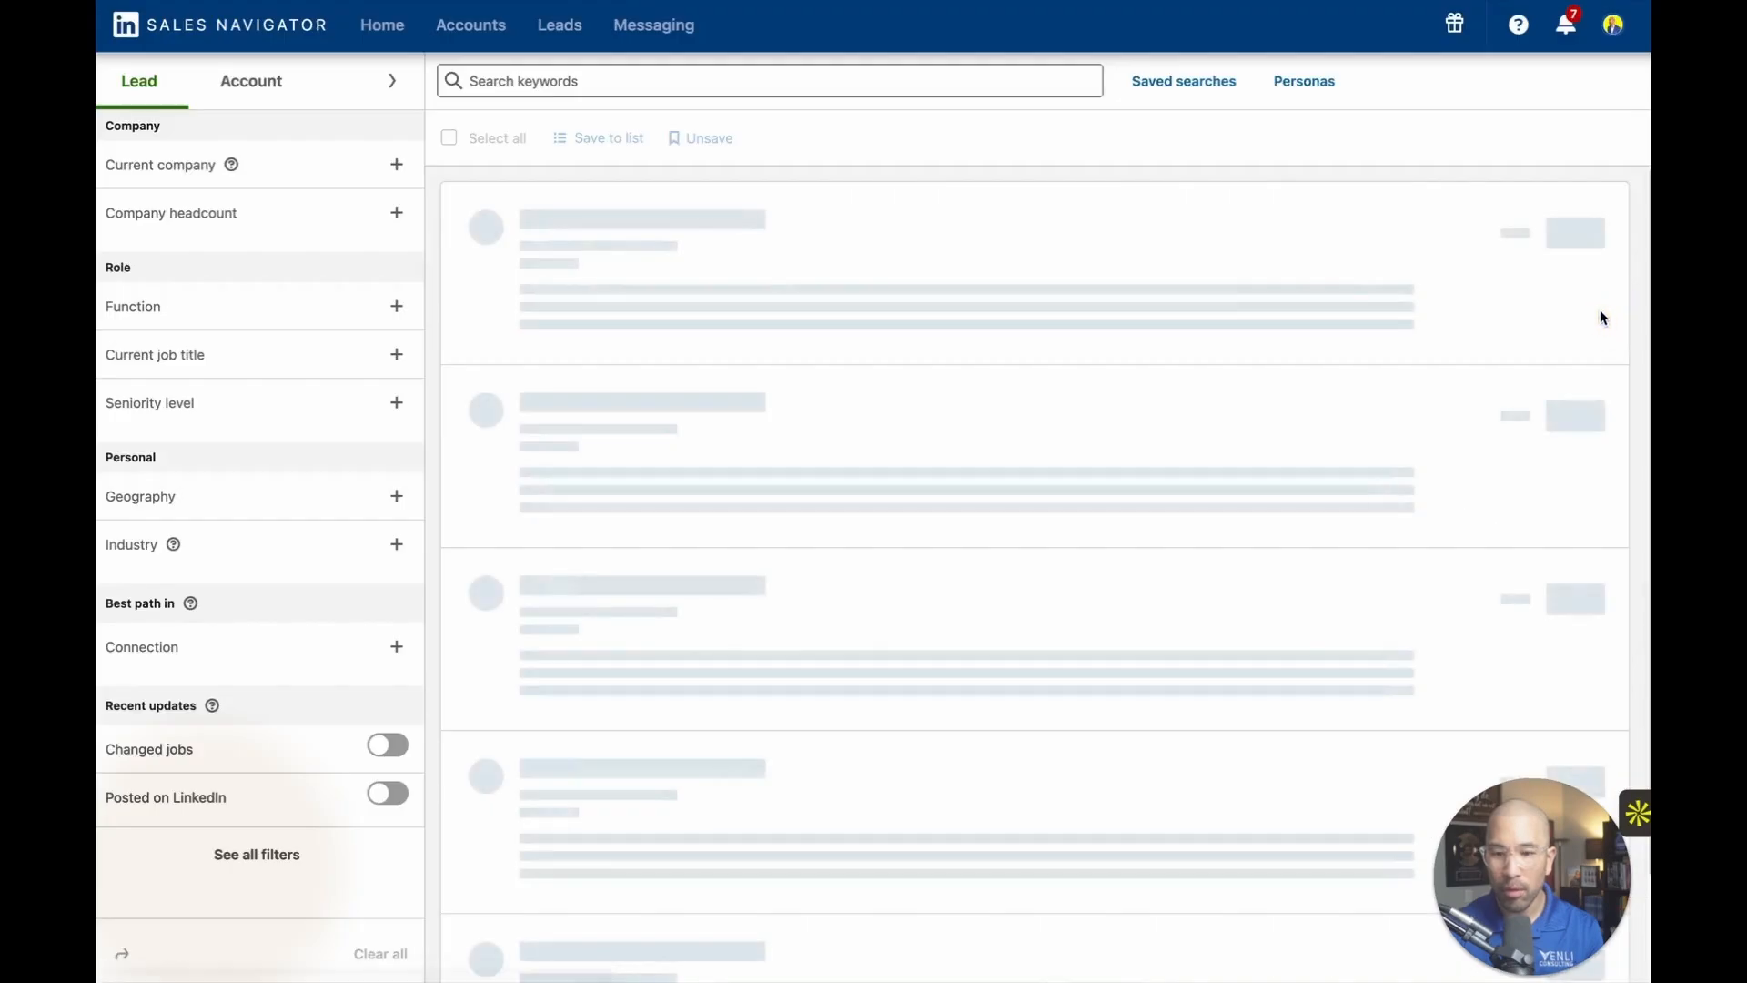
click(391, 81)
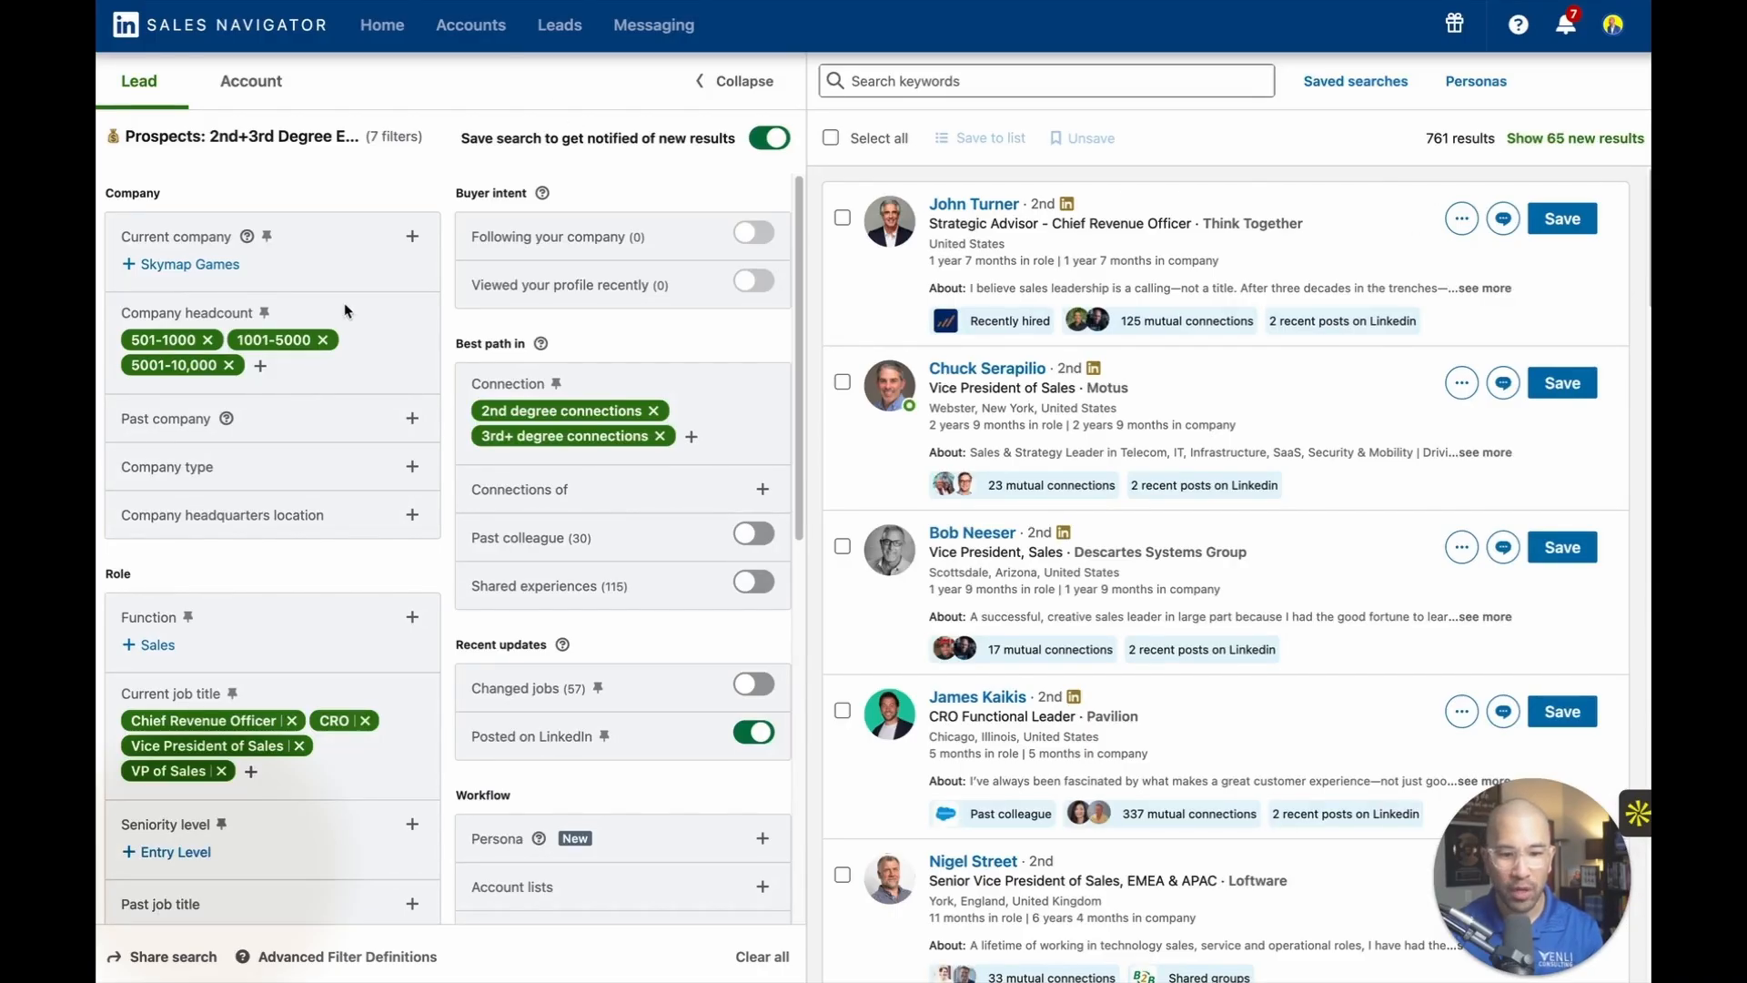
scroll(348, 309, down, 4)
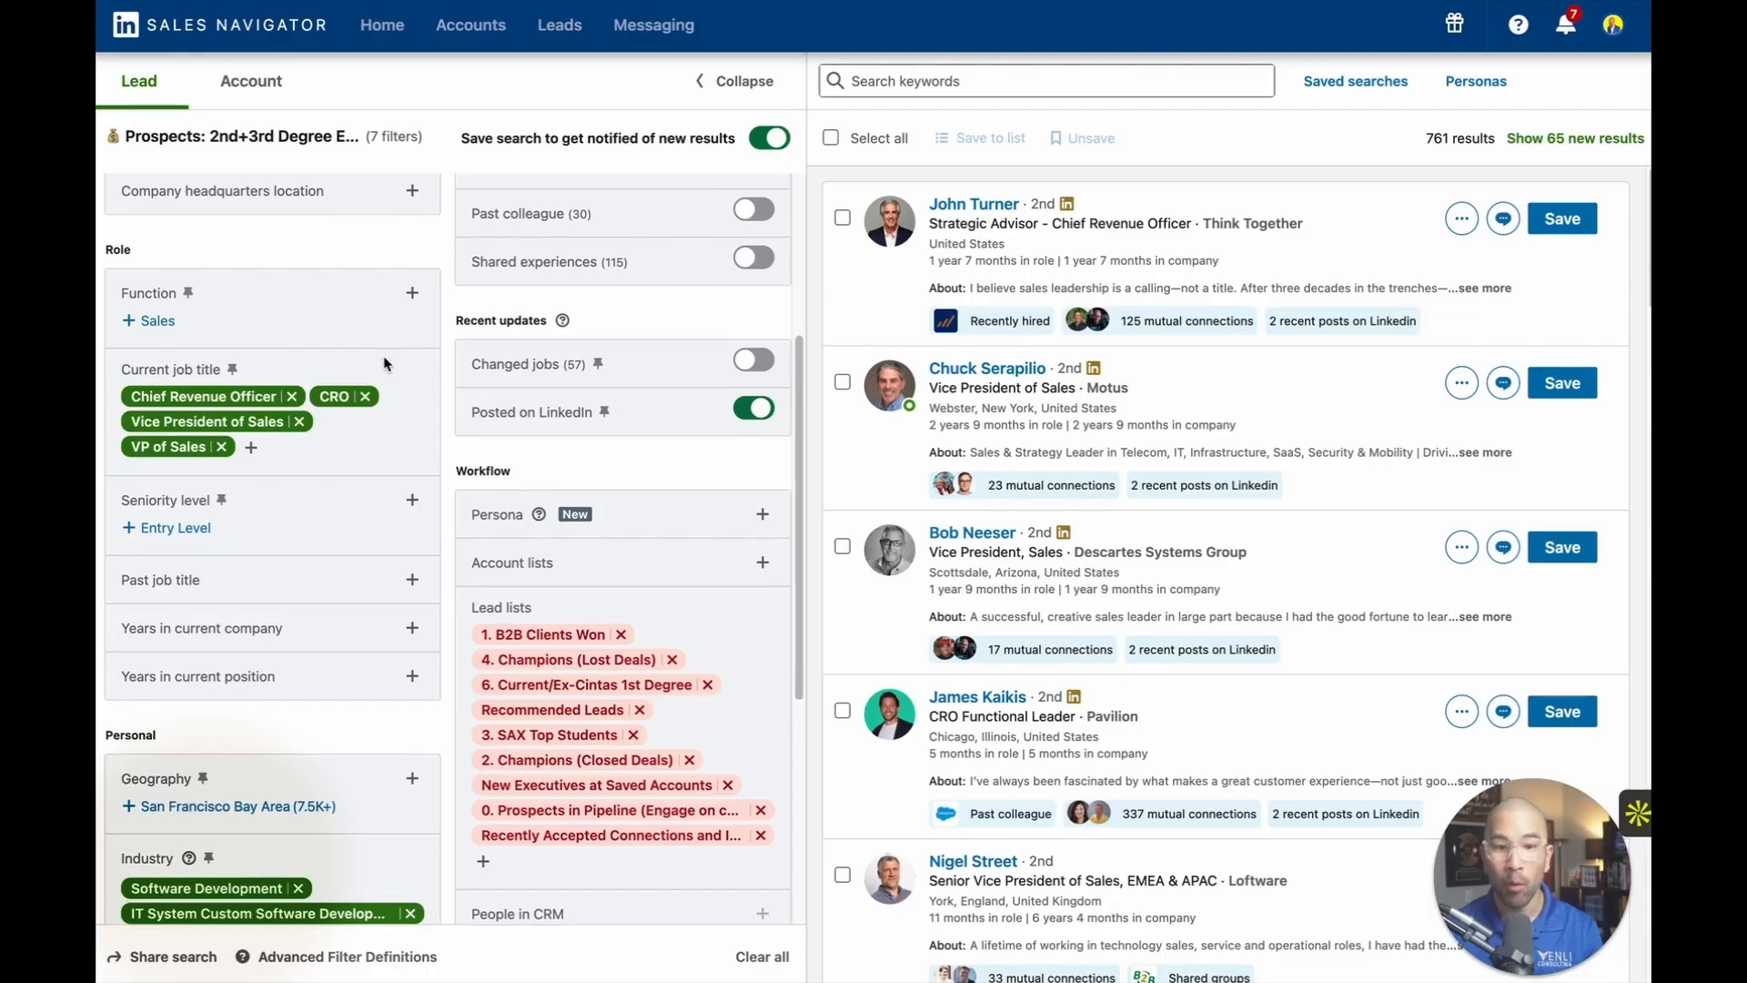
scroll(382, 357, up, 4)
scroll(385, 363, down, 5)
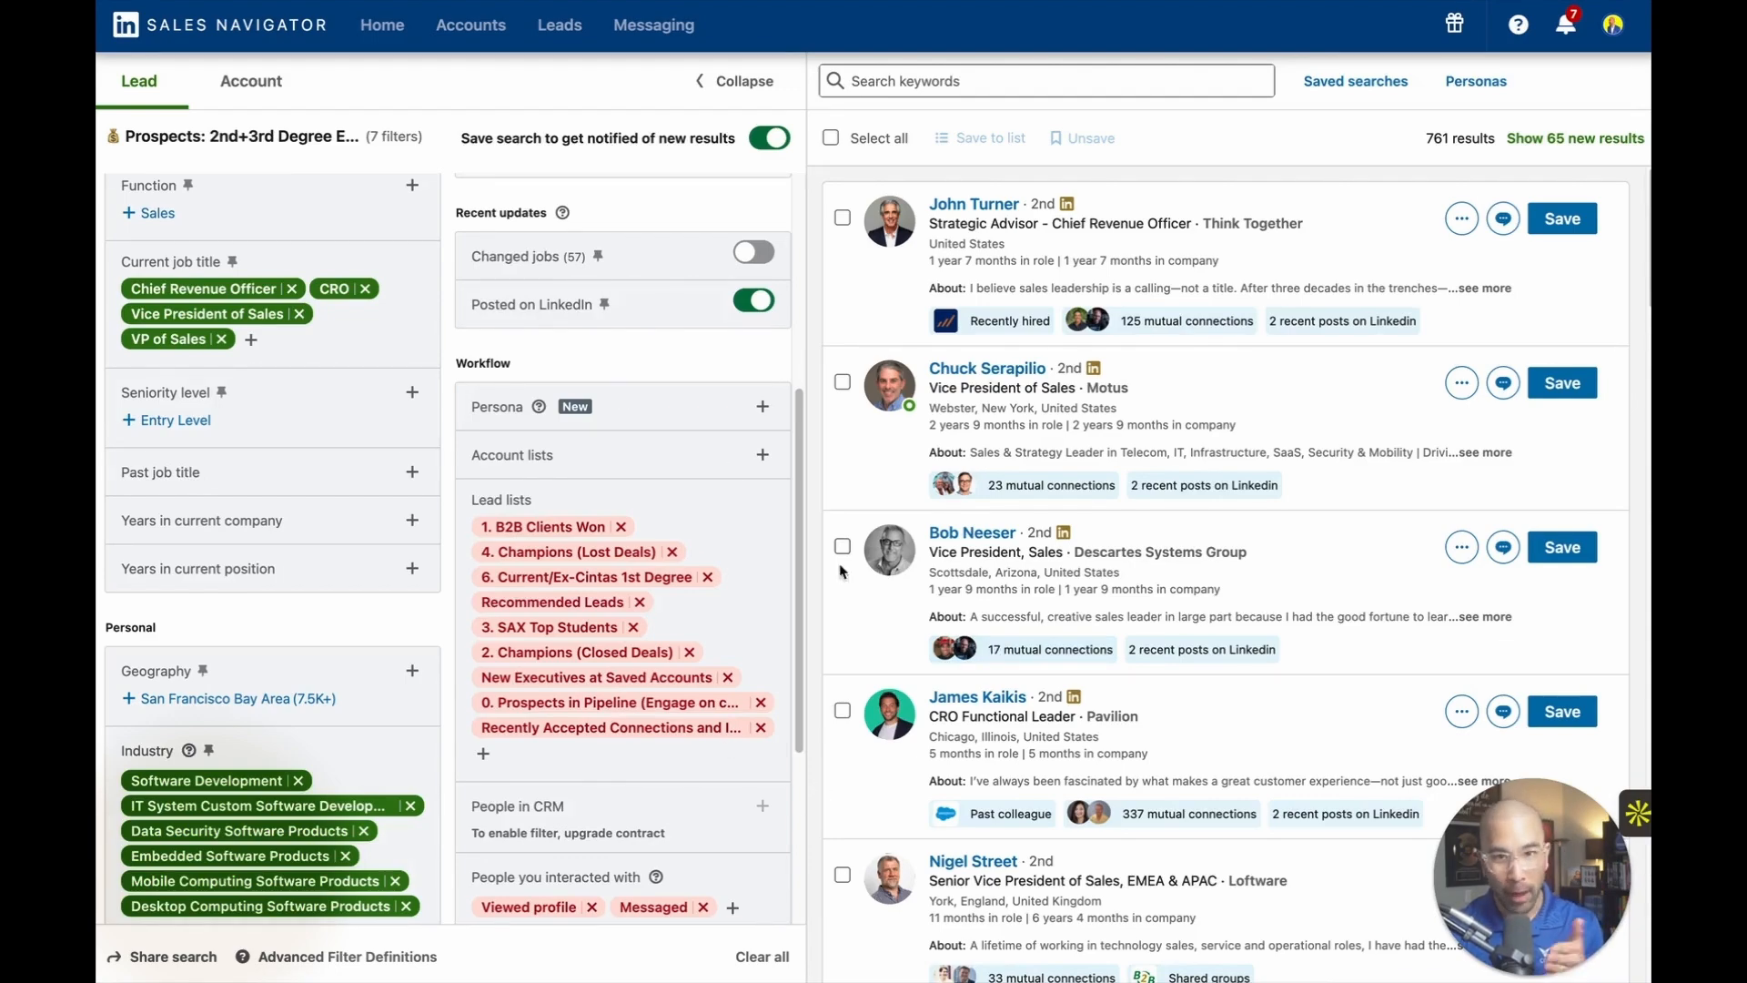
scroll(768, 422, down, 4)
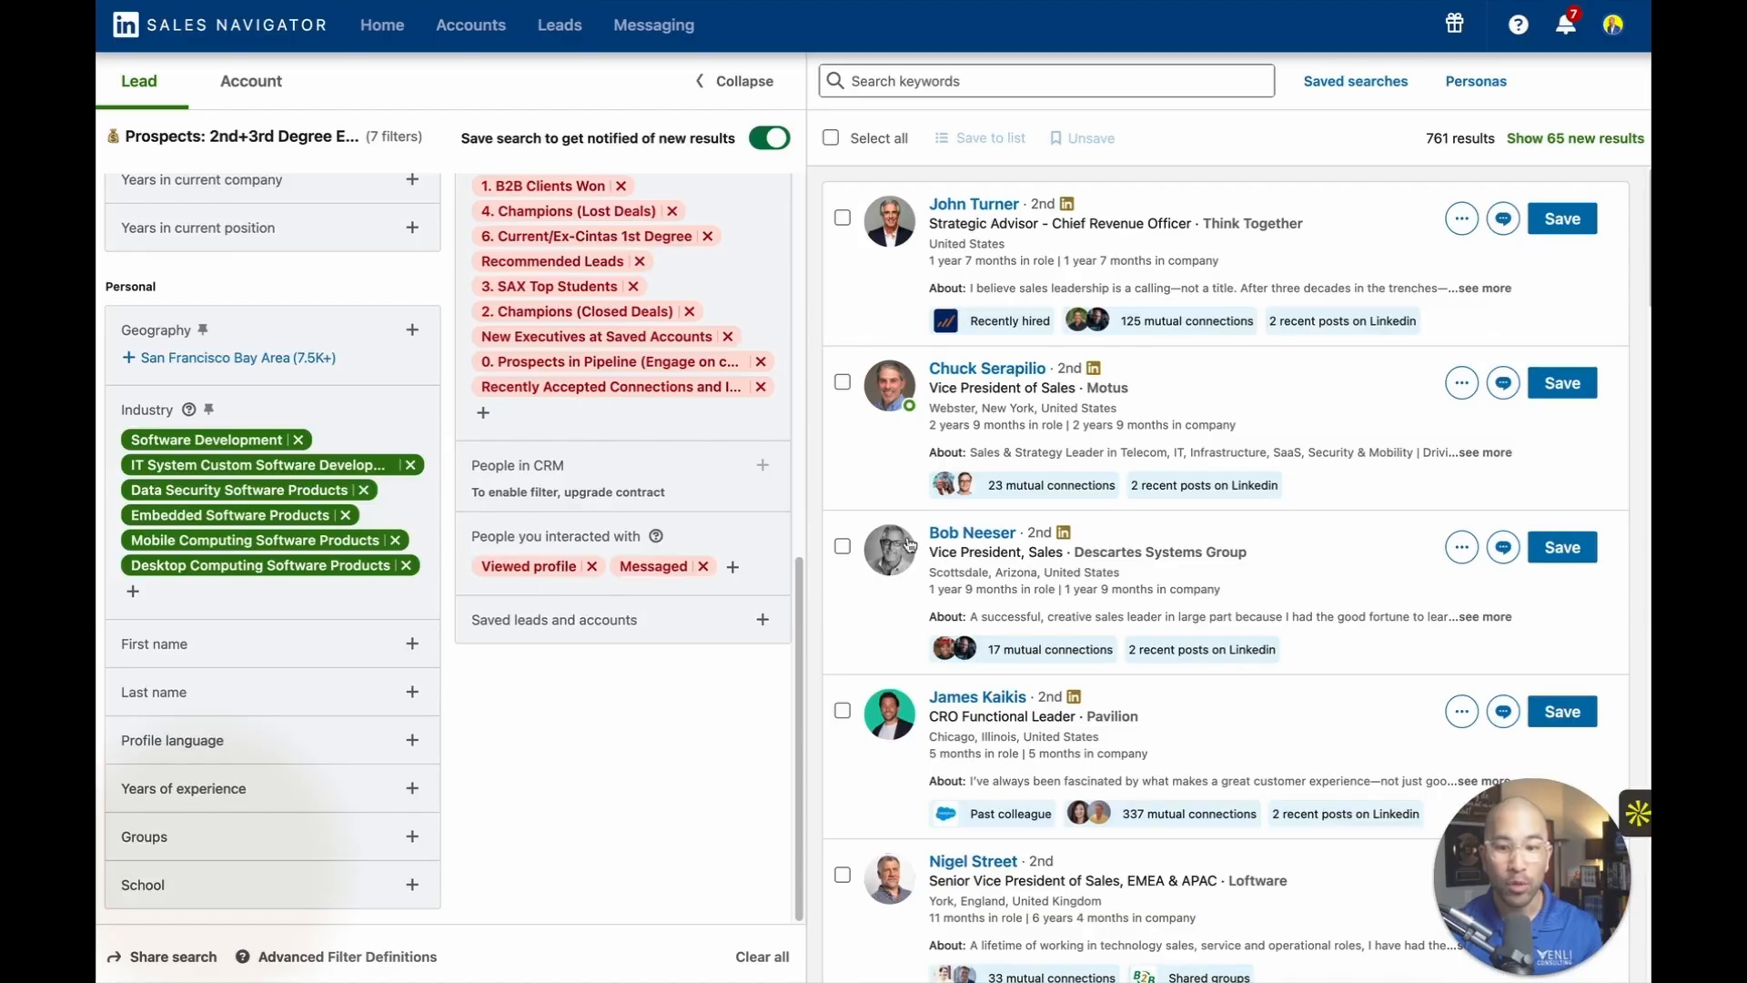
Return to the new results of the saved lead search "Prospects: 1st Degree Execs" and review its filters.
click(1357, 81)
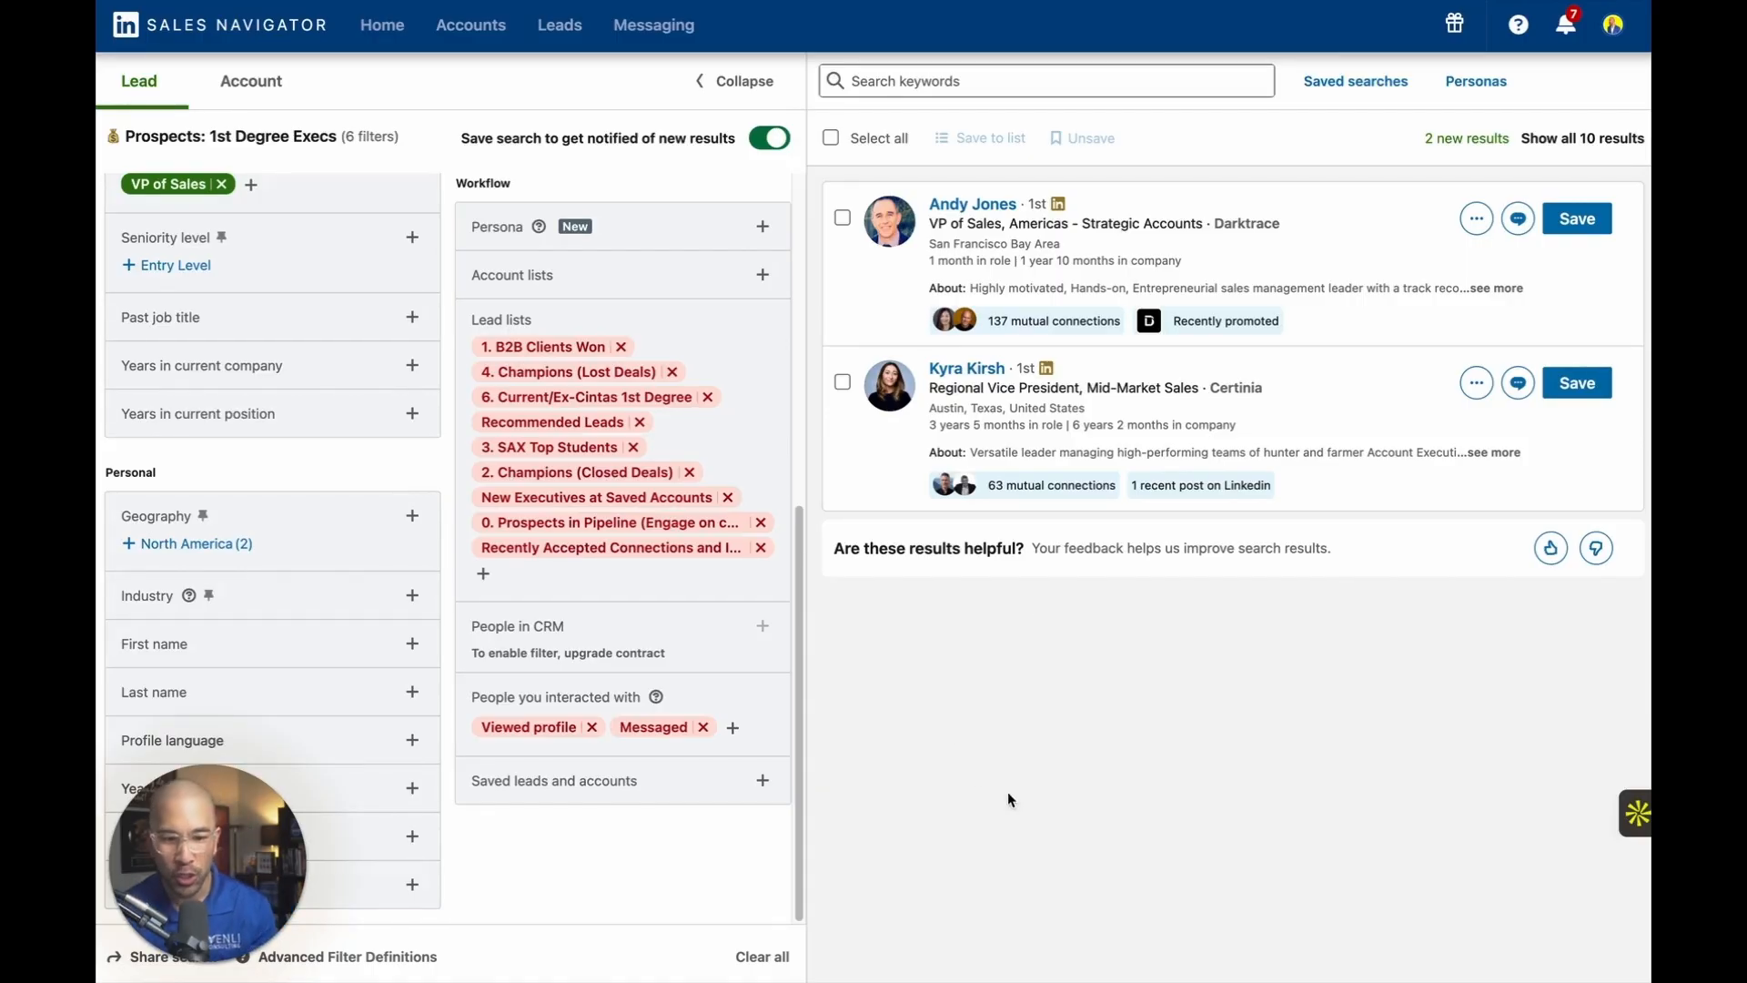
scroll(286, 379, up, 6)
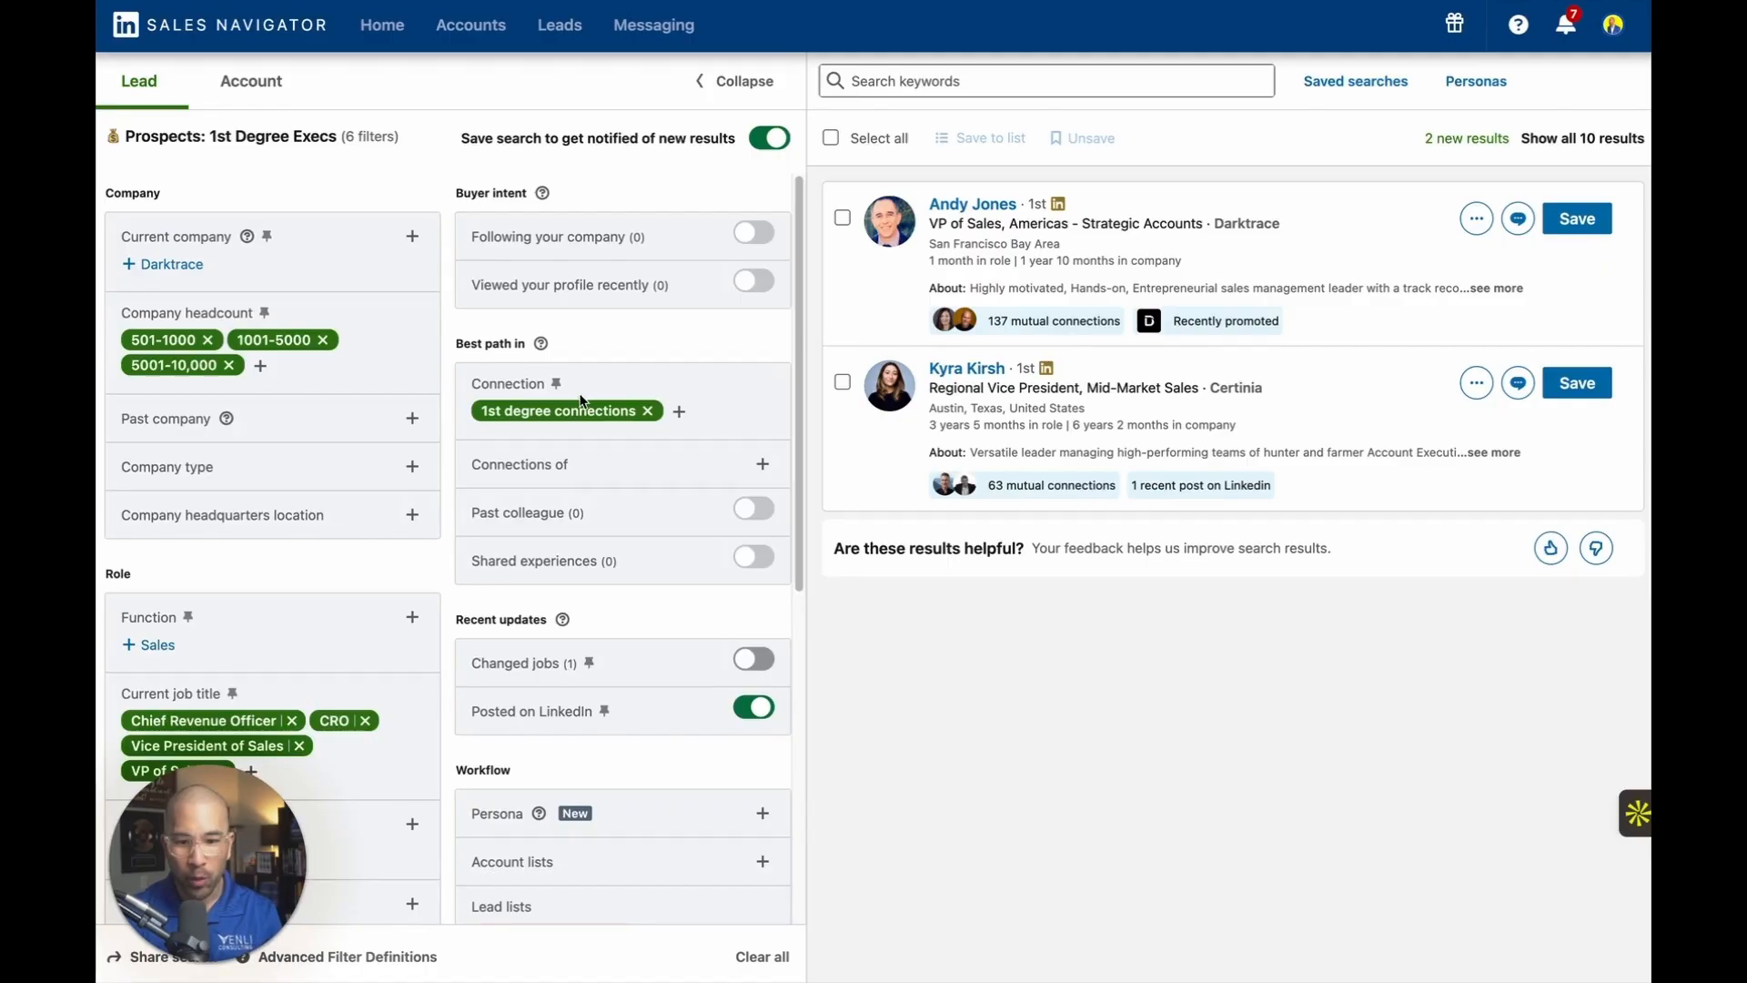
scroll(582, 401, down, 5)
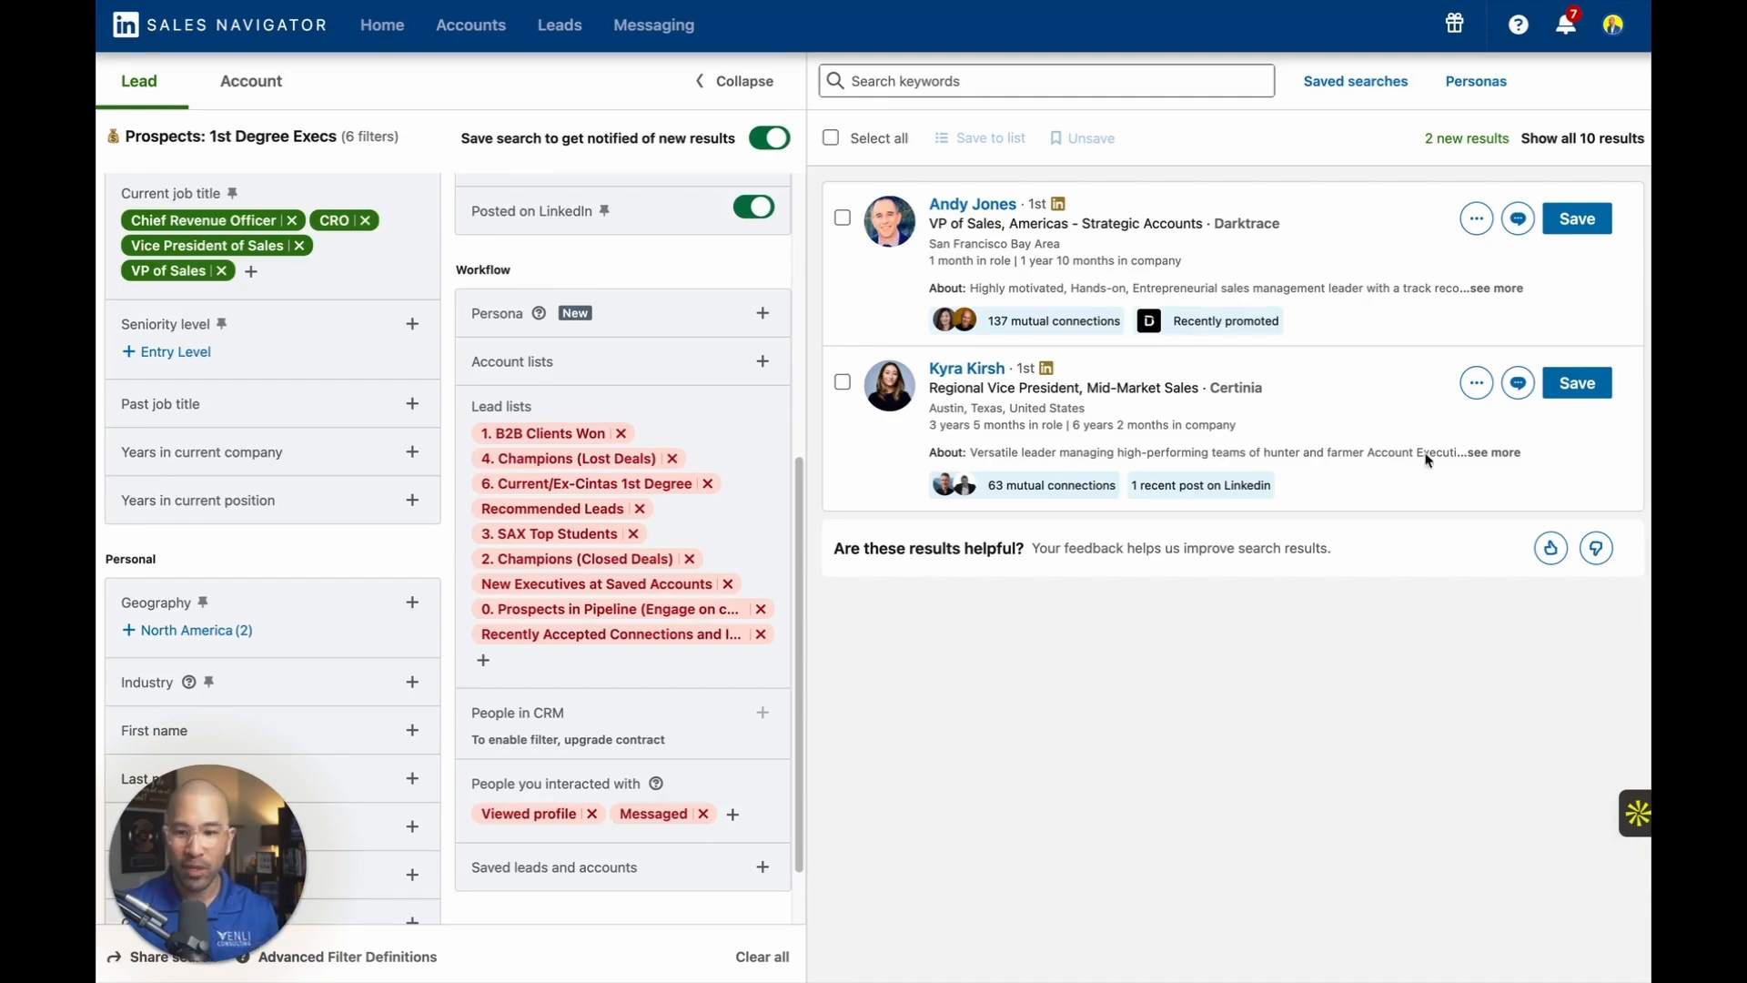
Collapse the expanded filters and examine the profile and work experience of the Darktrace VP of Sales lead.
click(719, 84)
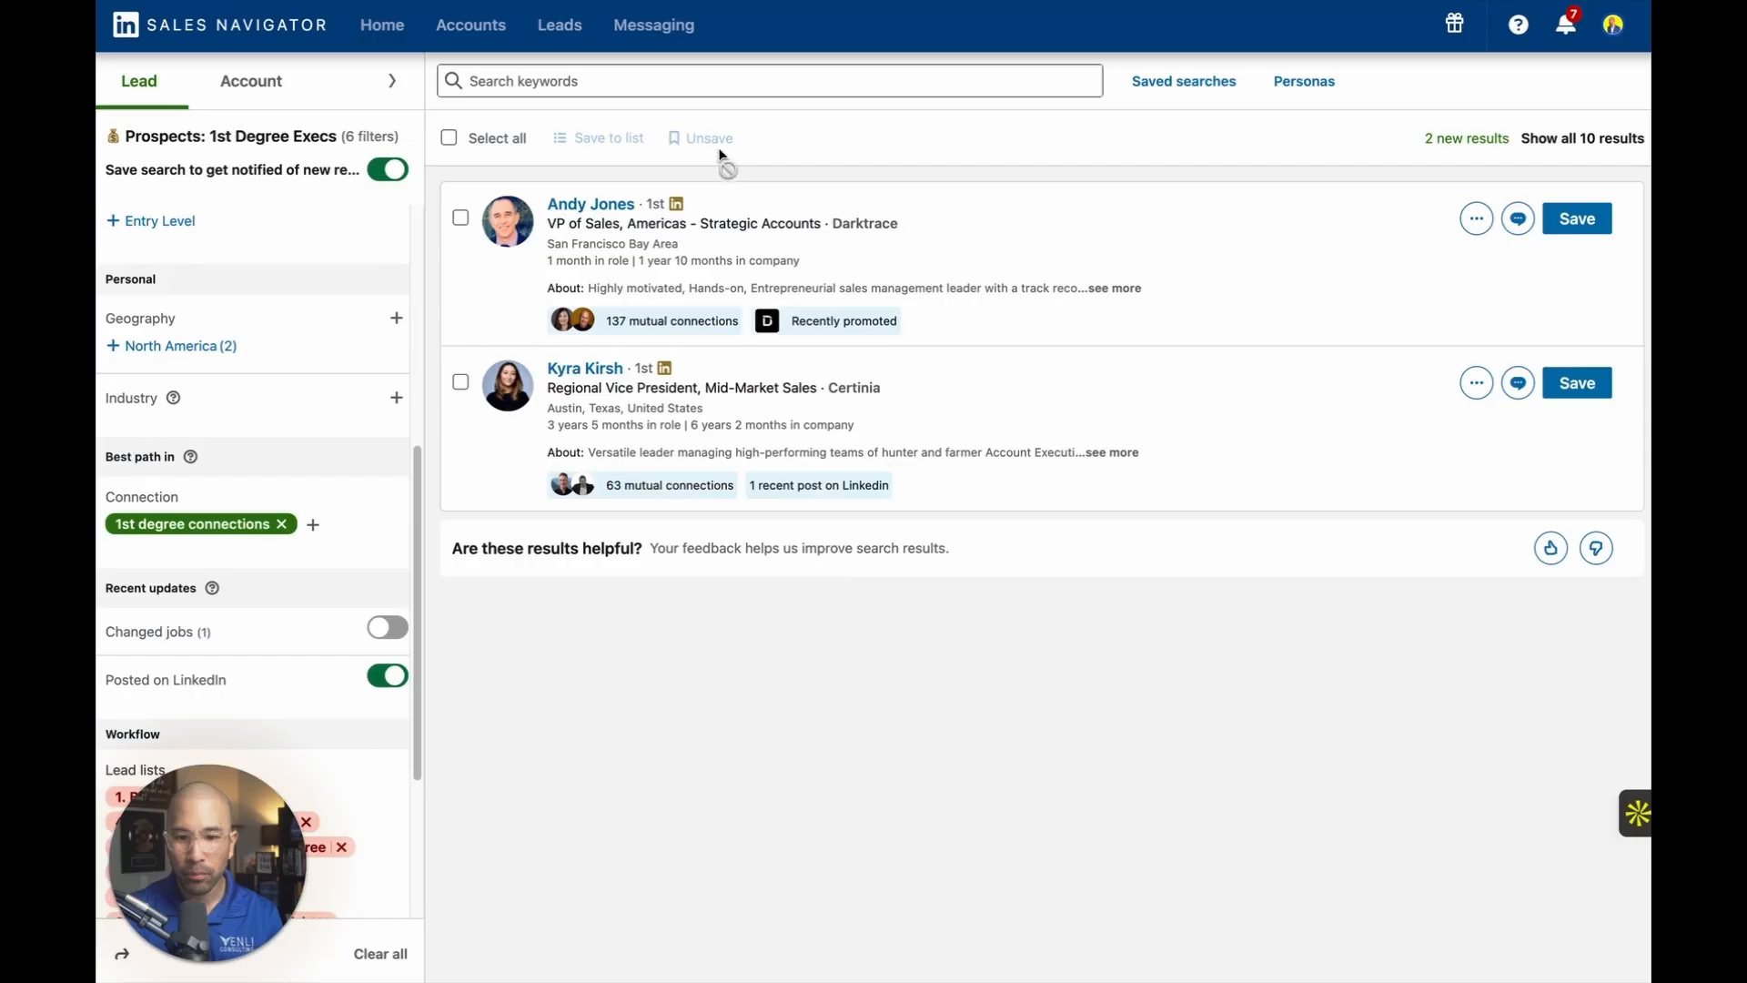
click(591, 204)
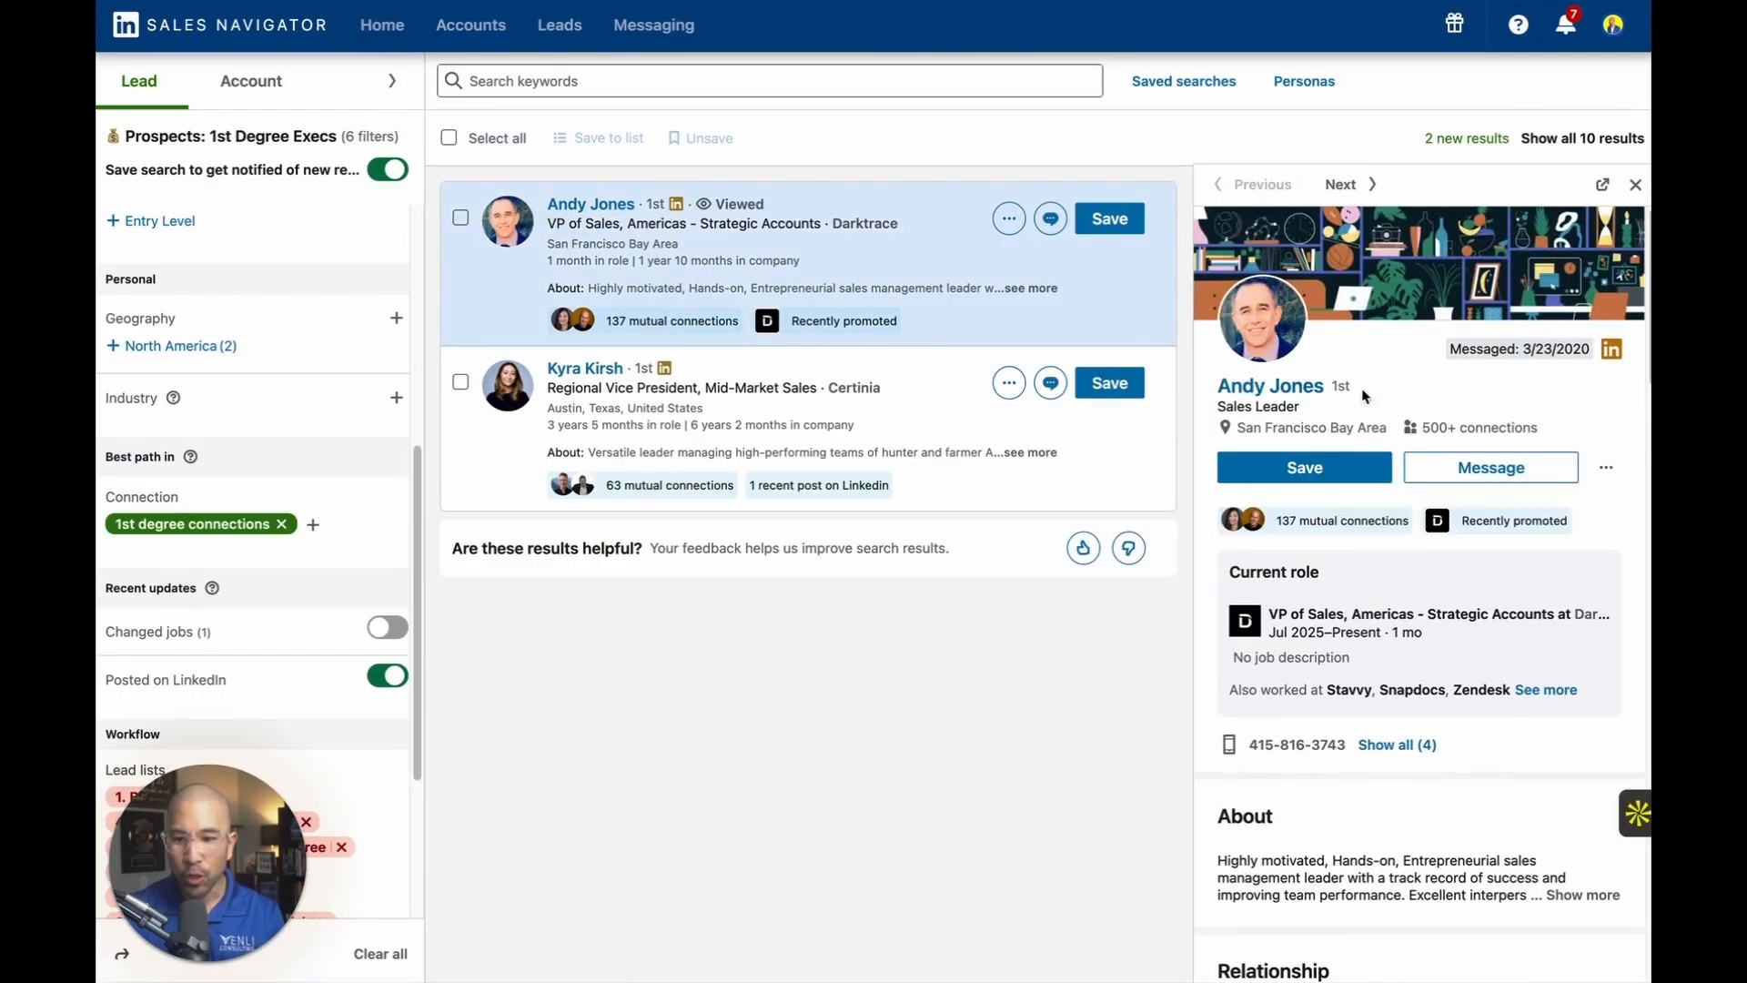
scroll(1573, 471, down, 2)
scroll(1572, 471, down, 5)
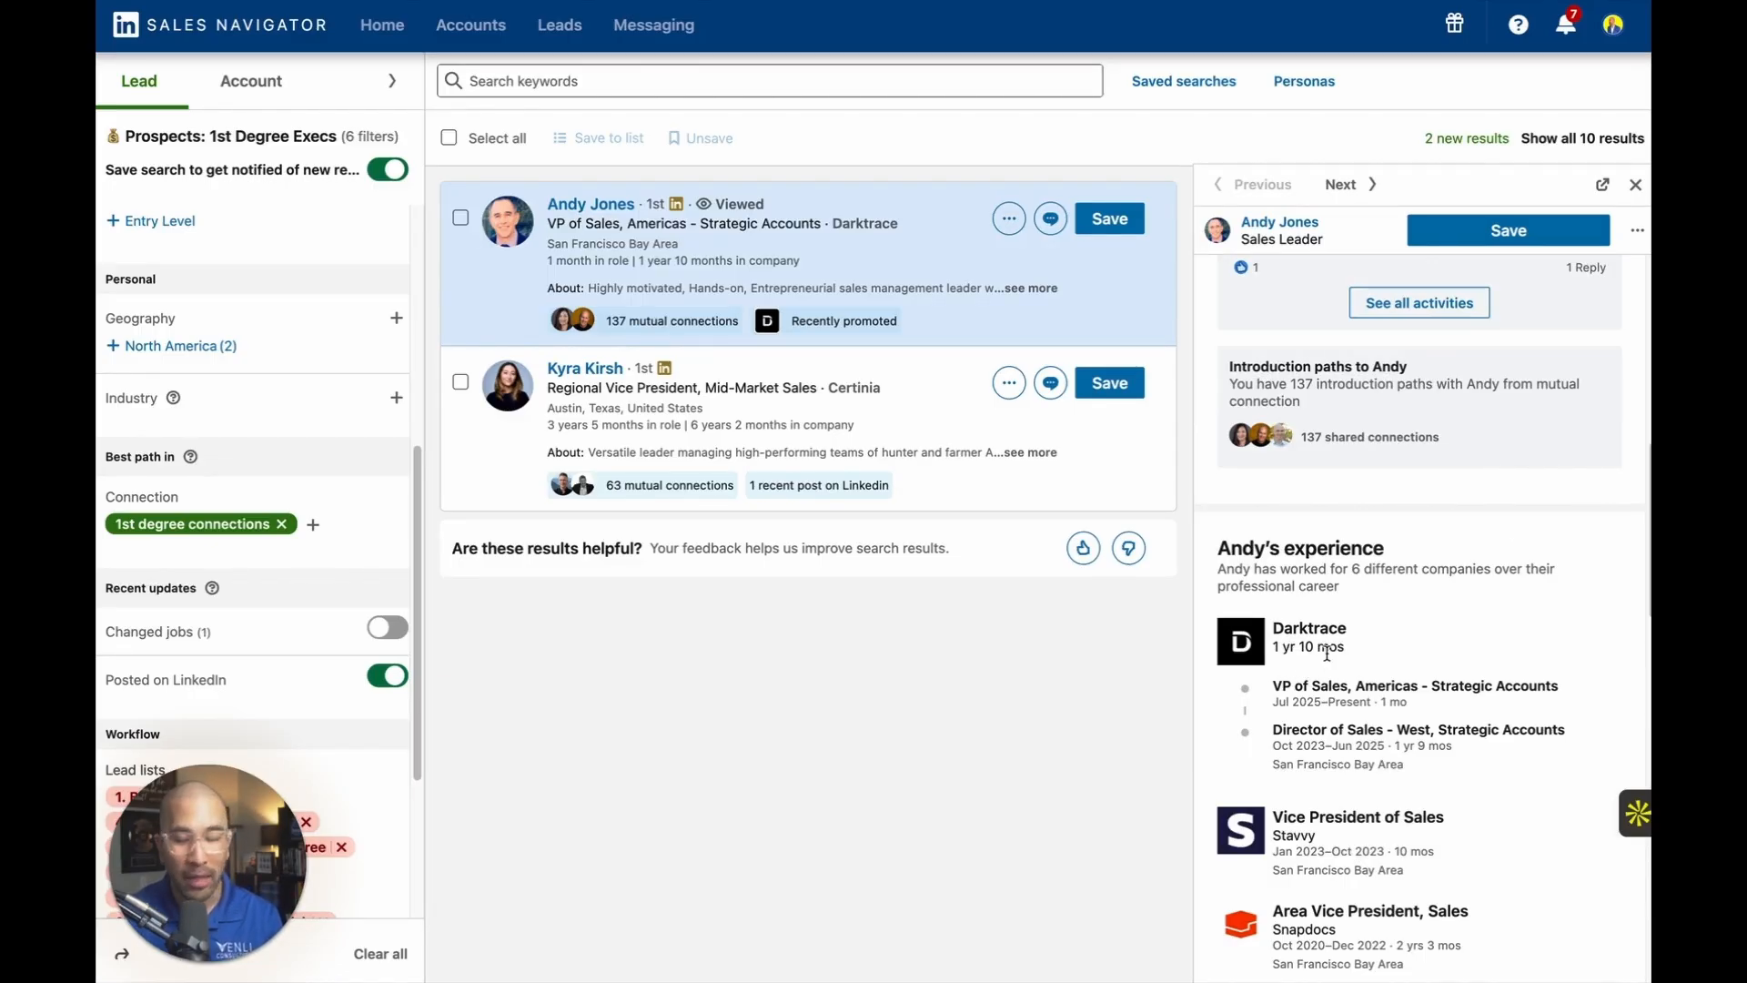
mouse_move(1335, 639)
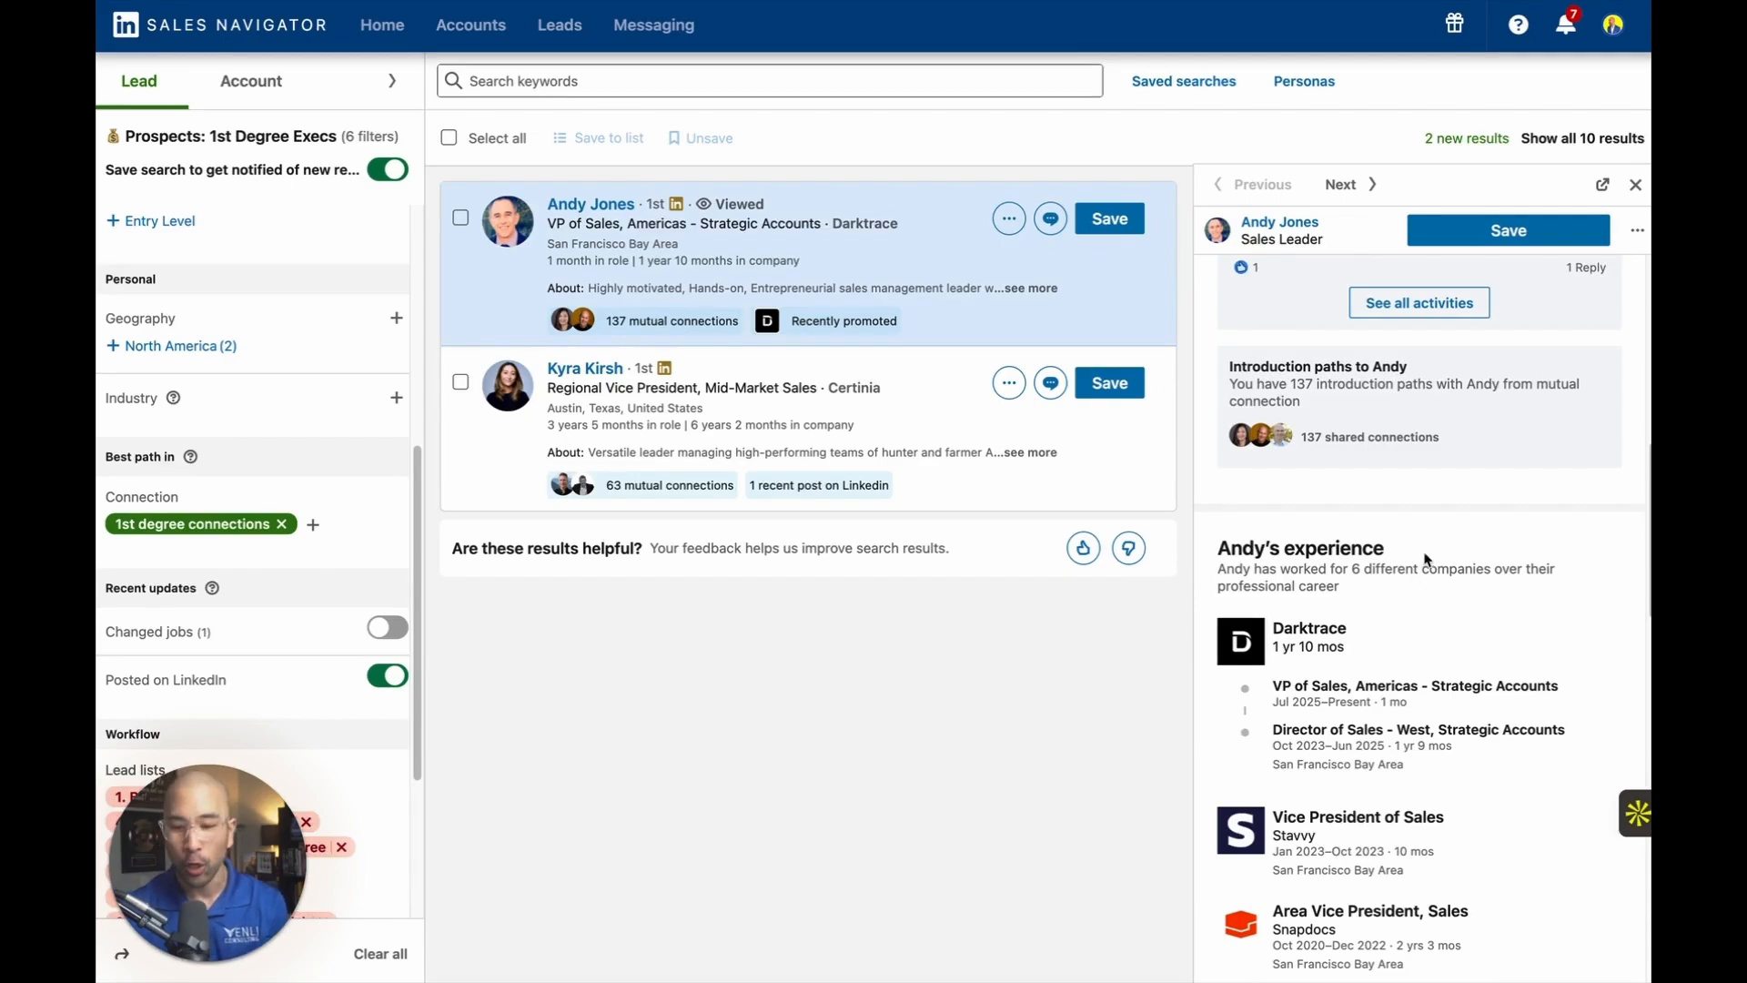
scroll(1417, 571, up, 10)
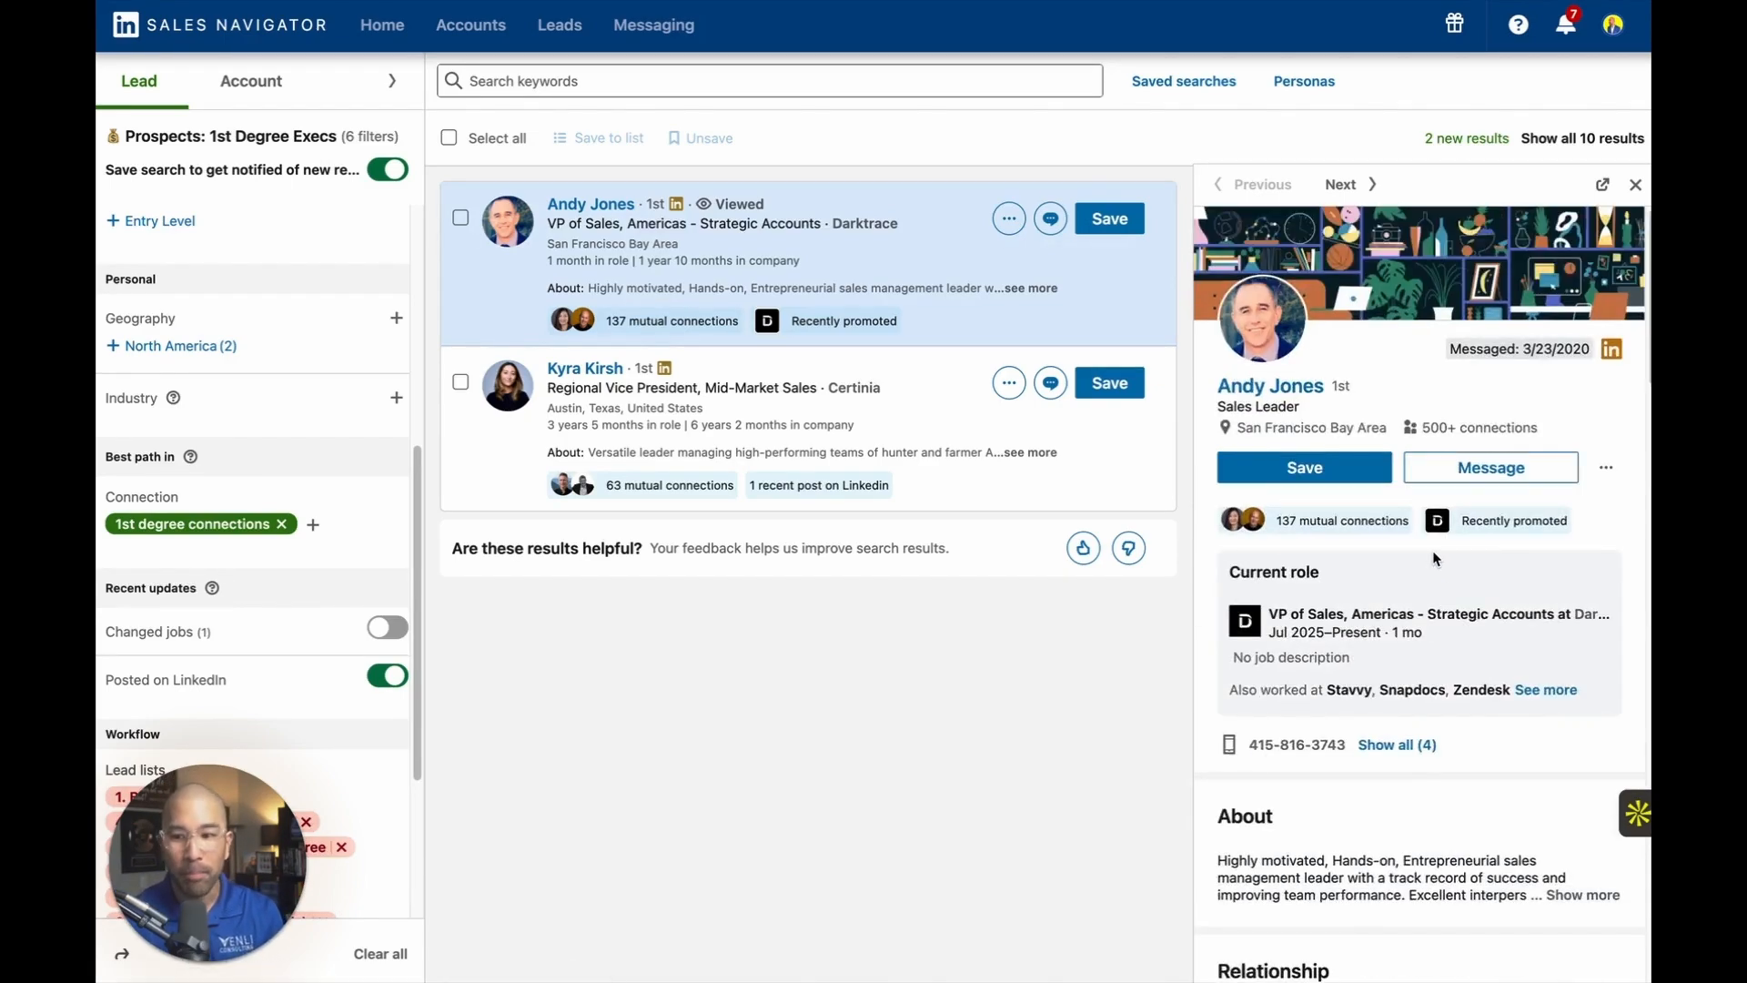
scroll(1436, 544, down, 10)
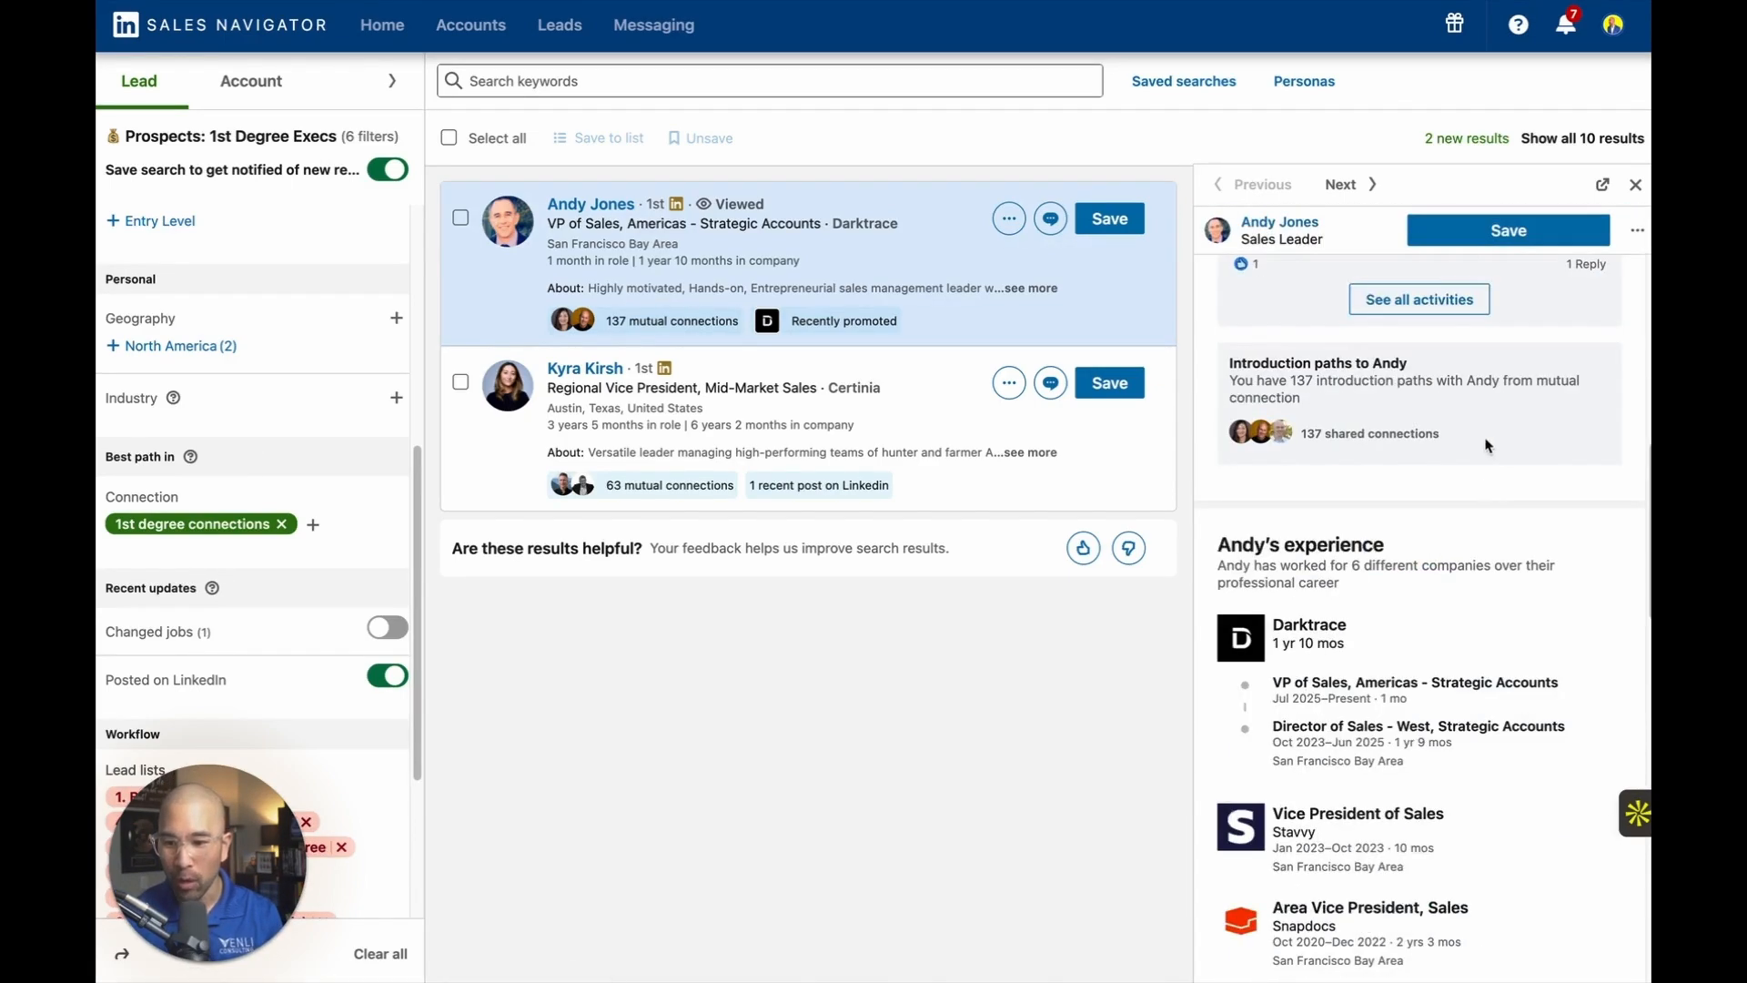
Open the Darktrace account page from the lead's experience section in a new browser tab and switch to it.
right_click(1228, 641)
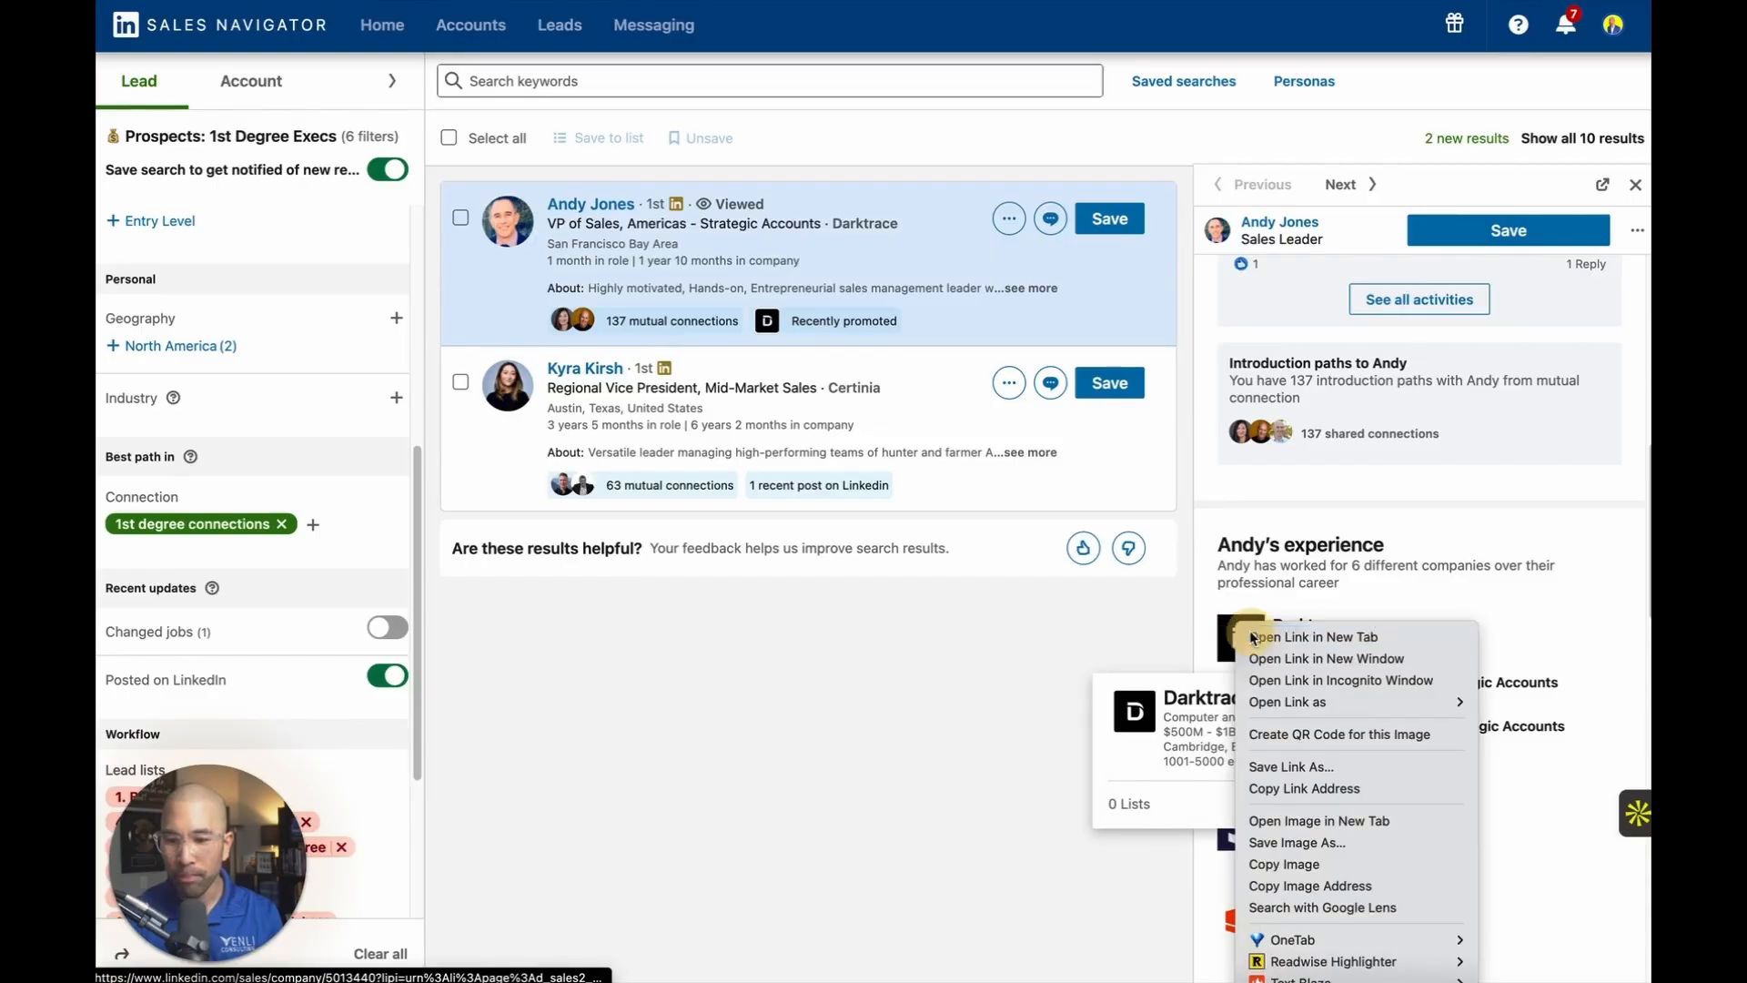
key(Escape)
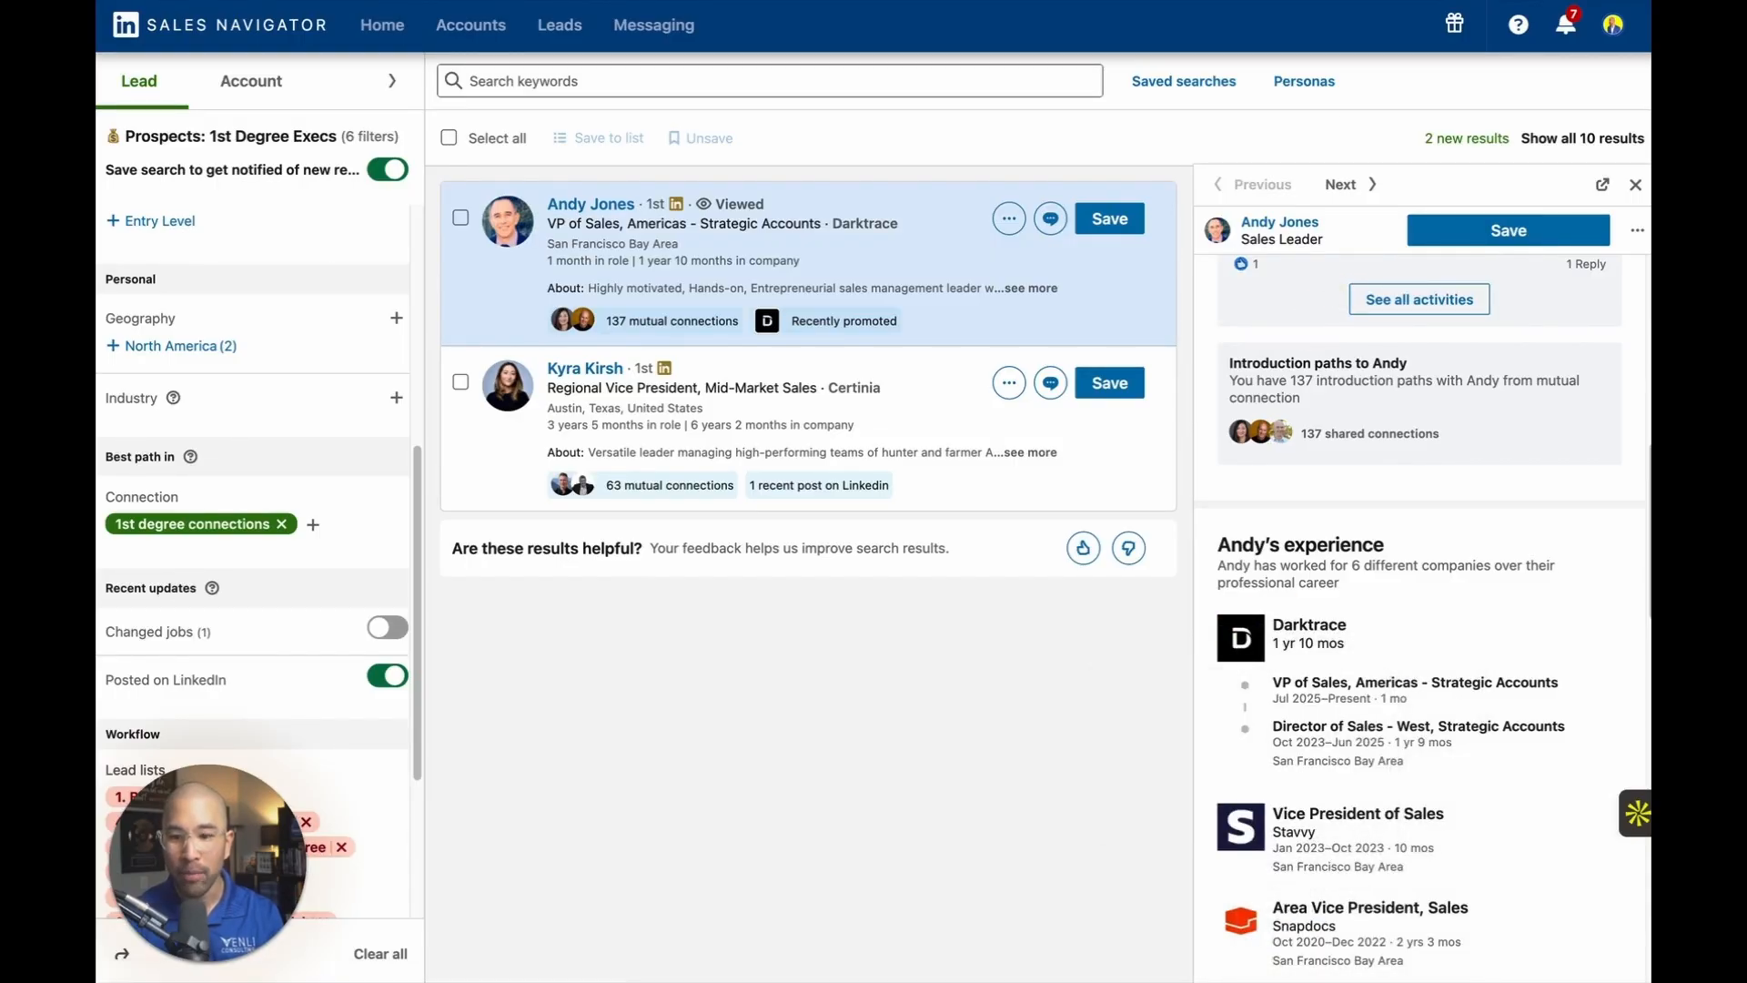
key(ctrl+Tab)
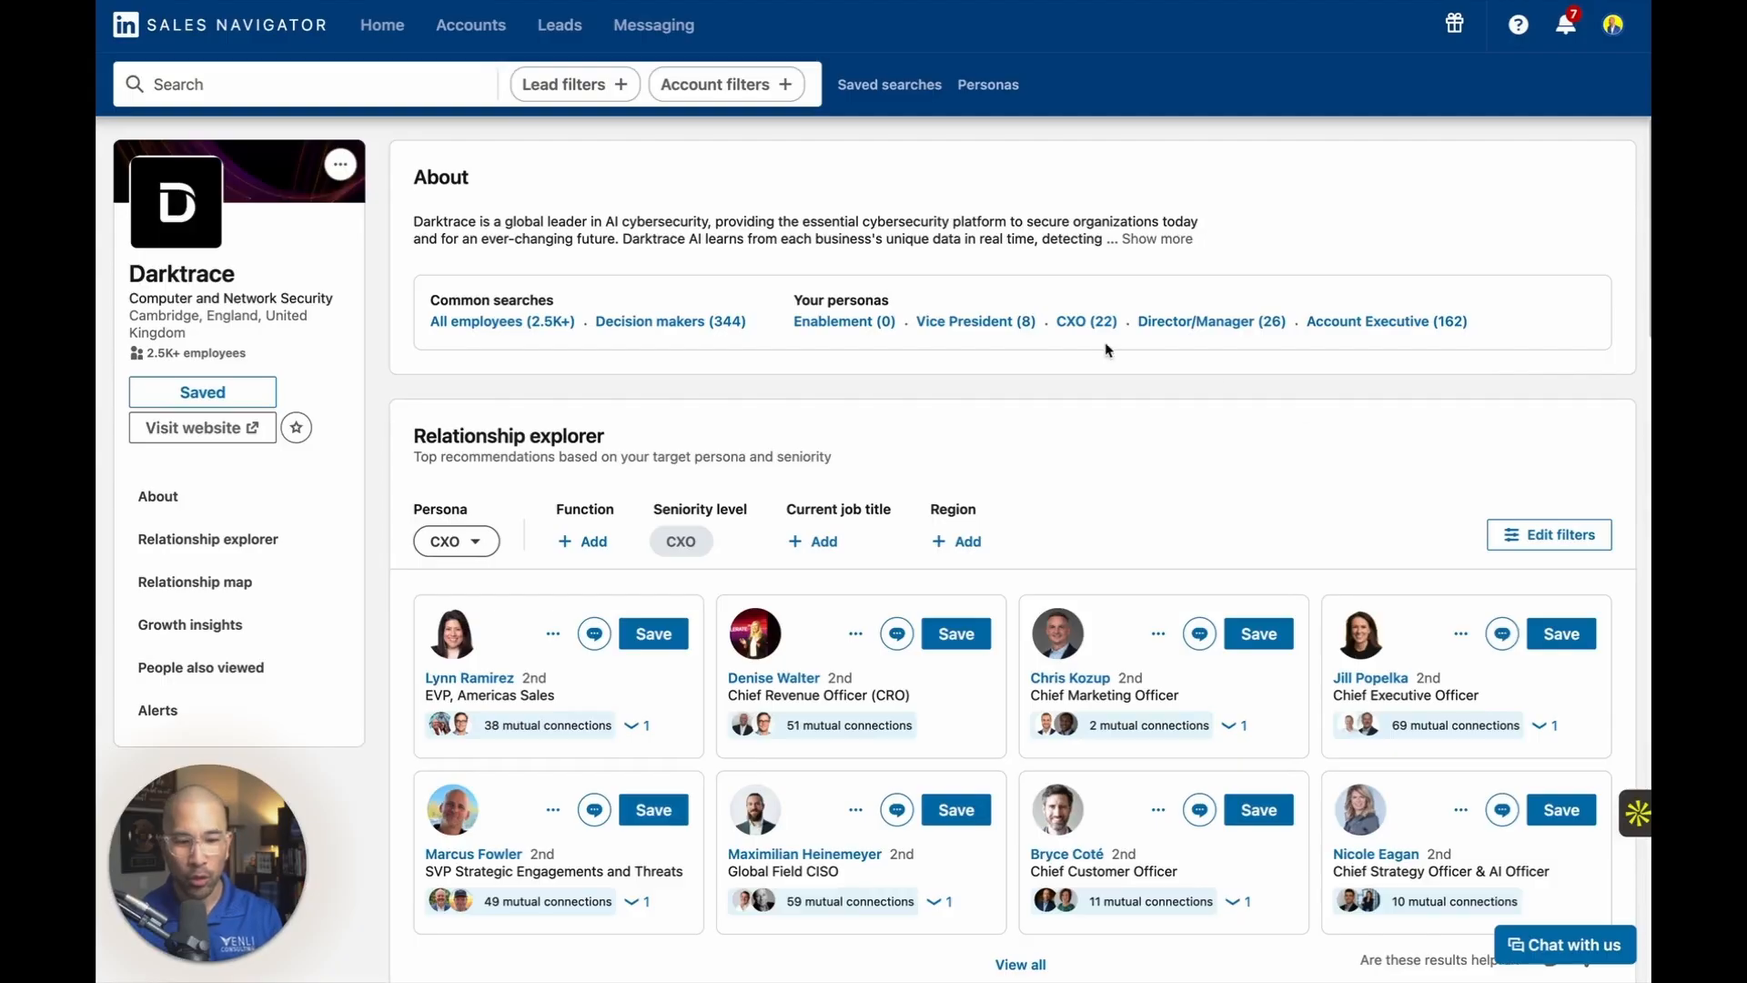
Review Darktrace's growth insights for employee count, distribution and headcount, new hires, and job openings.
click(195, 624)
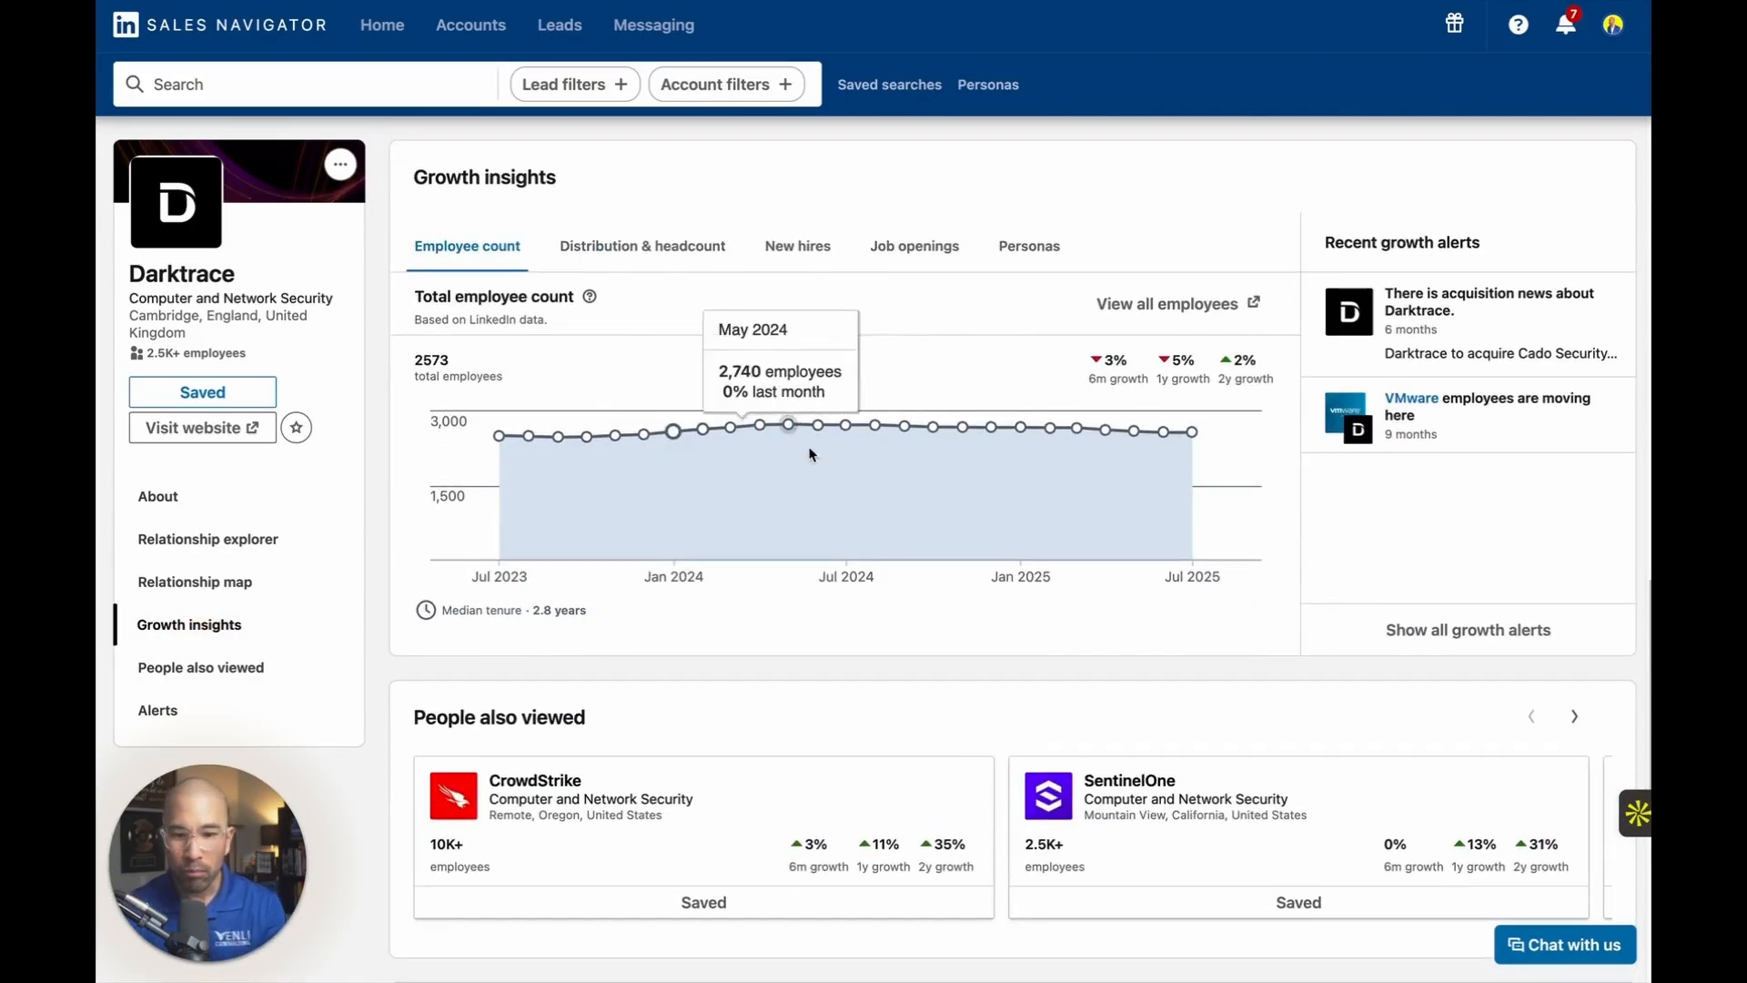
mouse_move(865, 430)
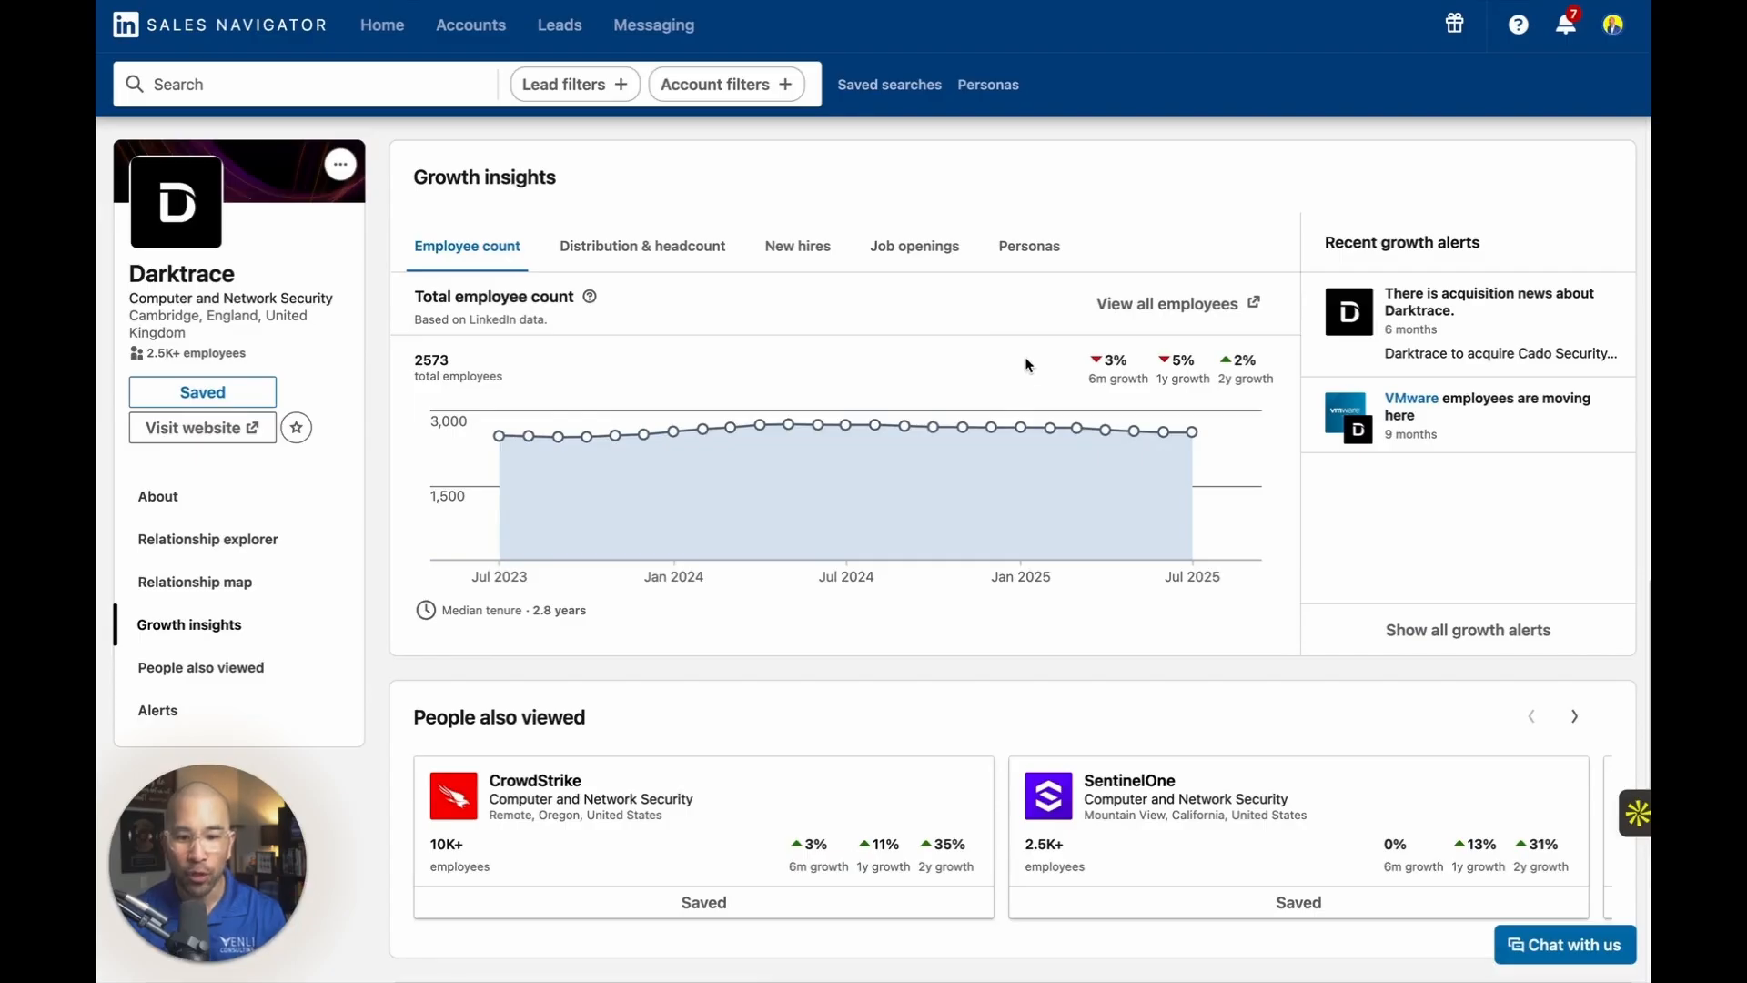
click(618, 245)
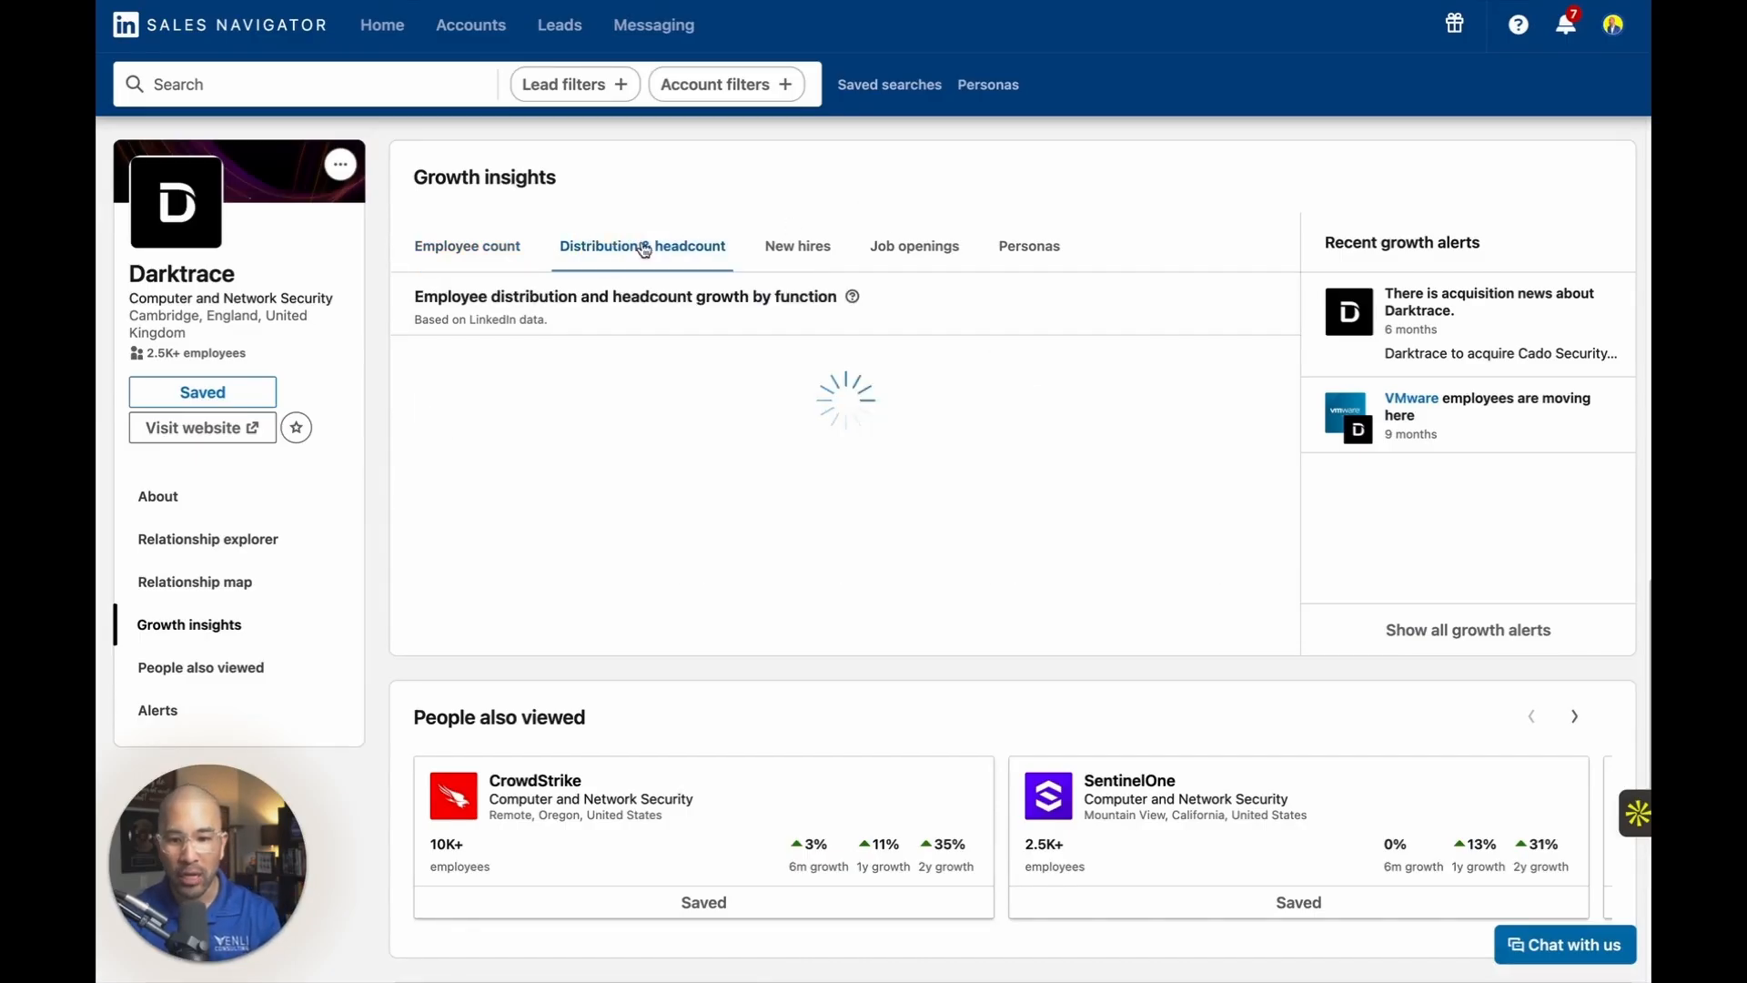
click(796, 251)
click(915, 248)
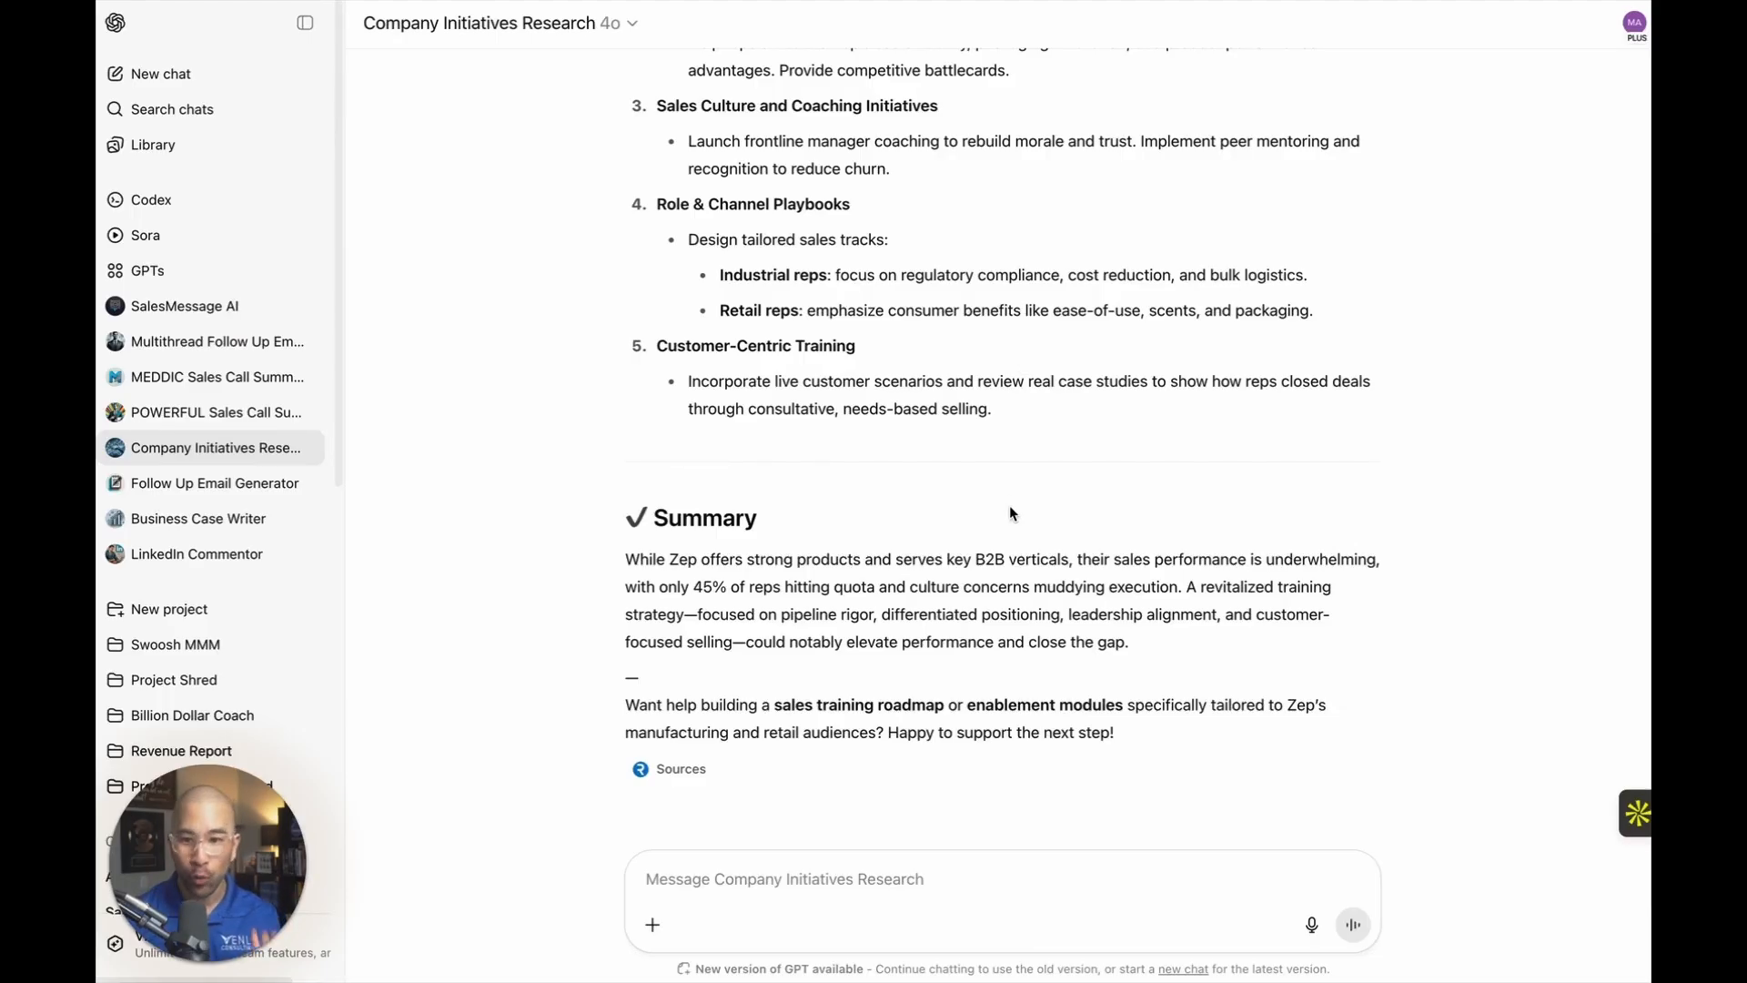
In ChatGPT's Company Initiatives Research GPT, submit the prompt "Now search Darktrace" and review the strategic initiatives in its answer.
click(846, 866)
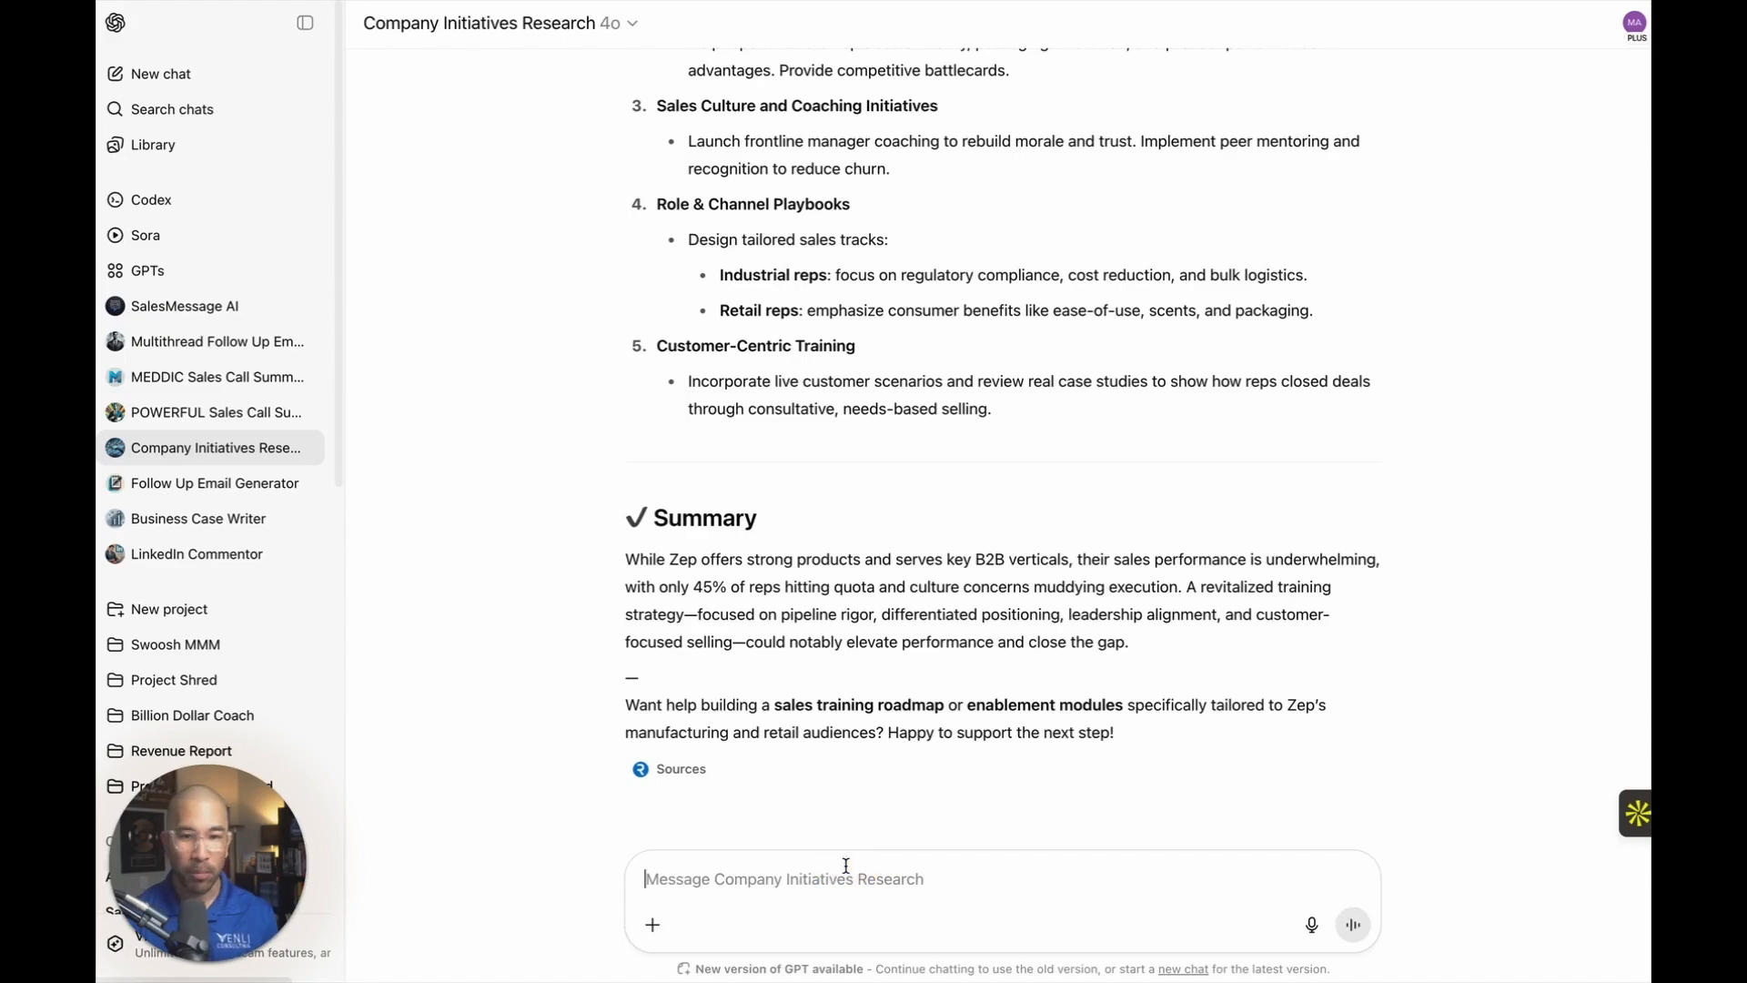
text(Darktrace)
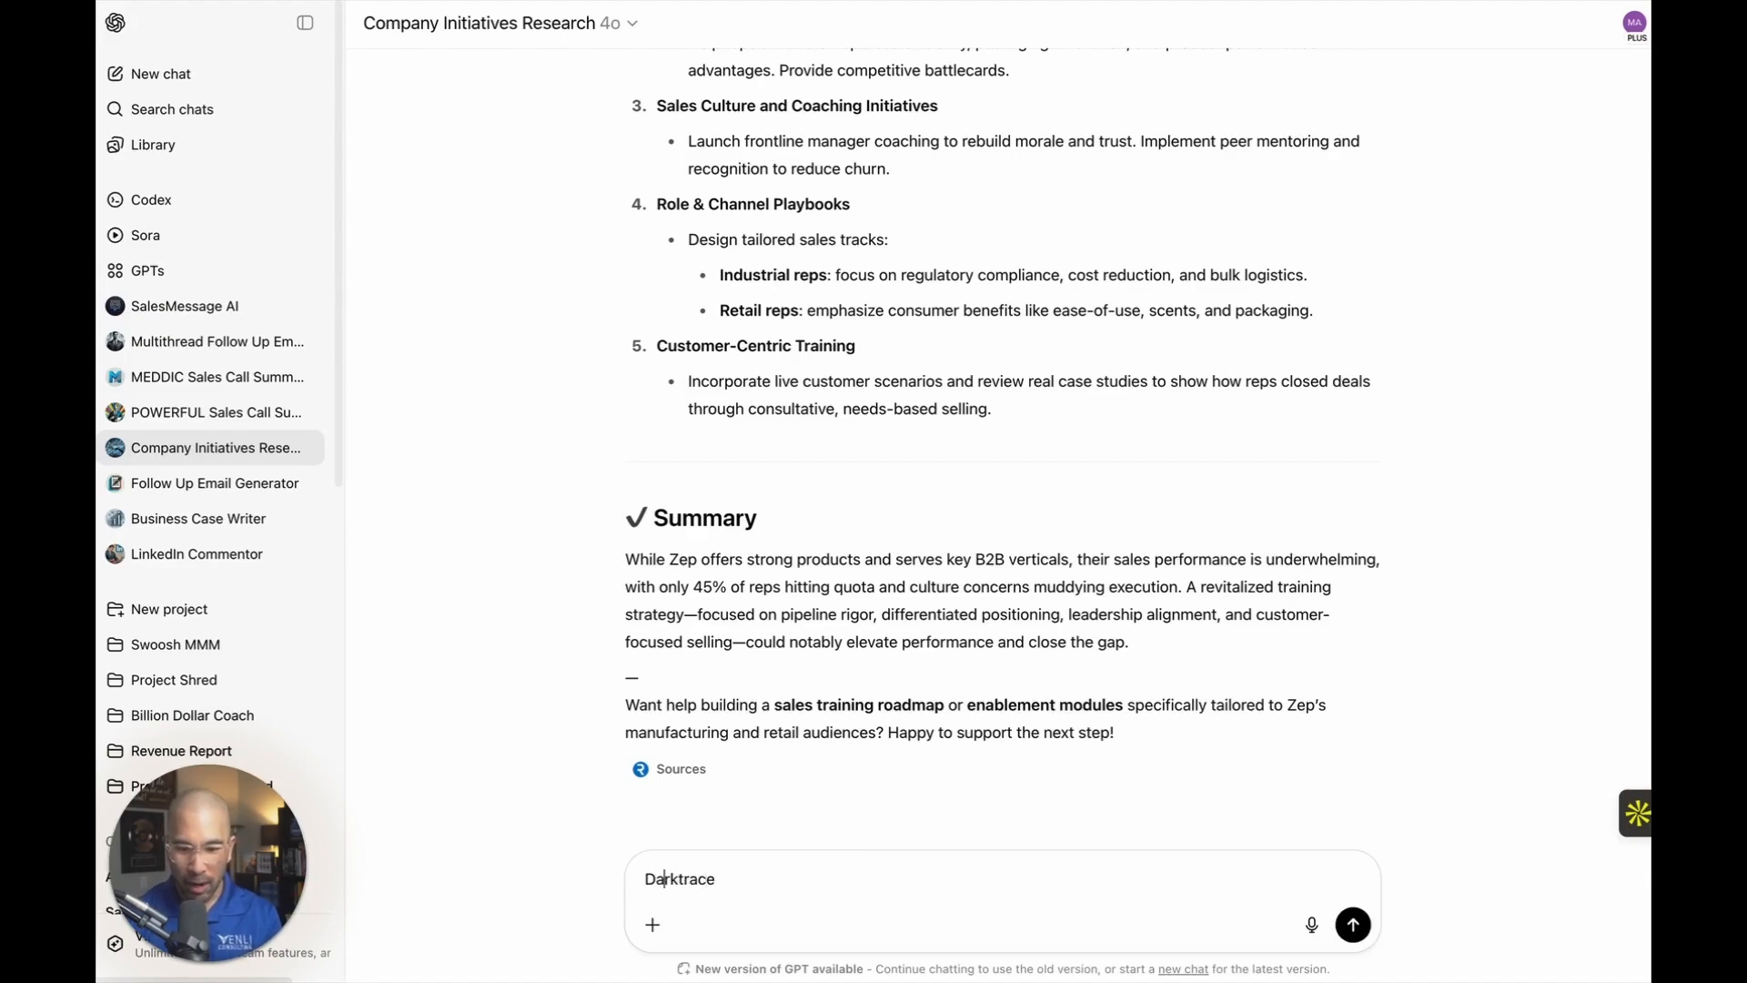
text(Now search)
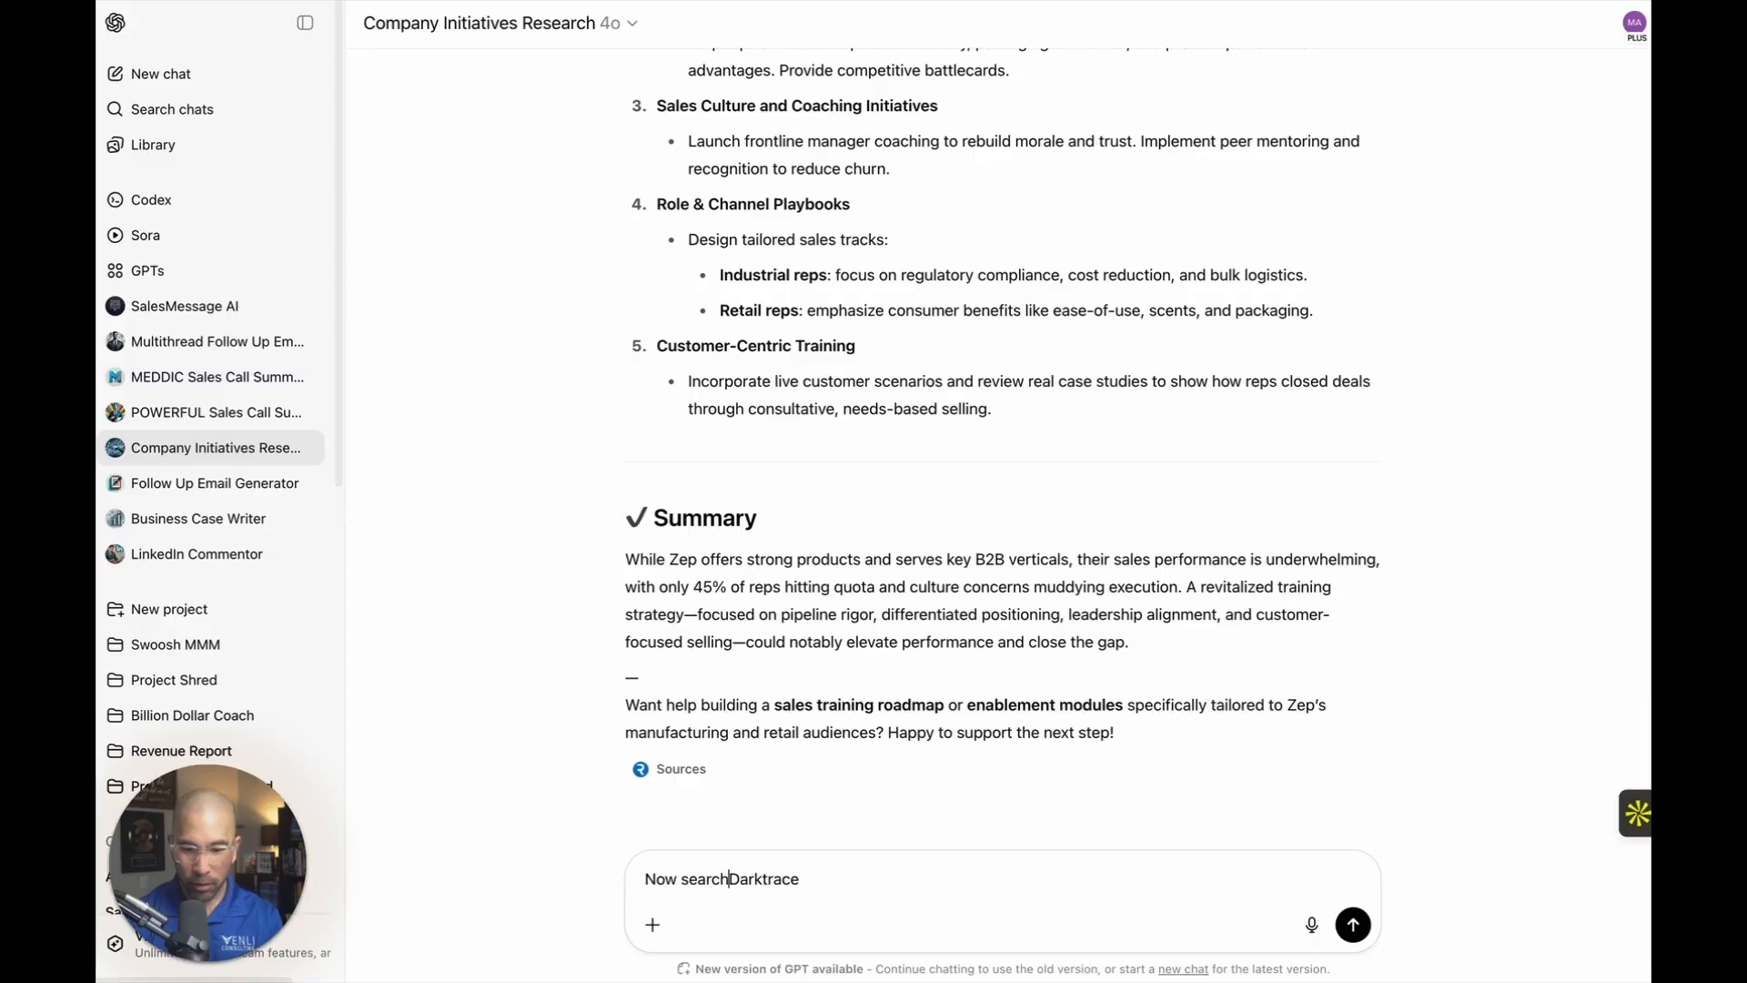
key(Return)
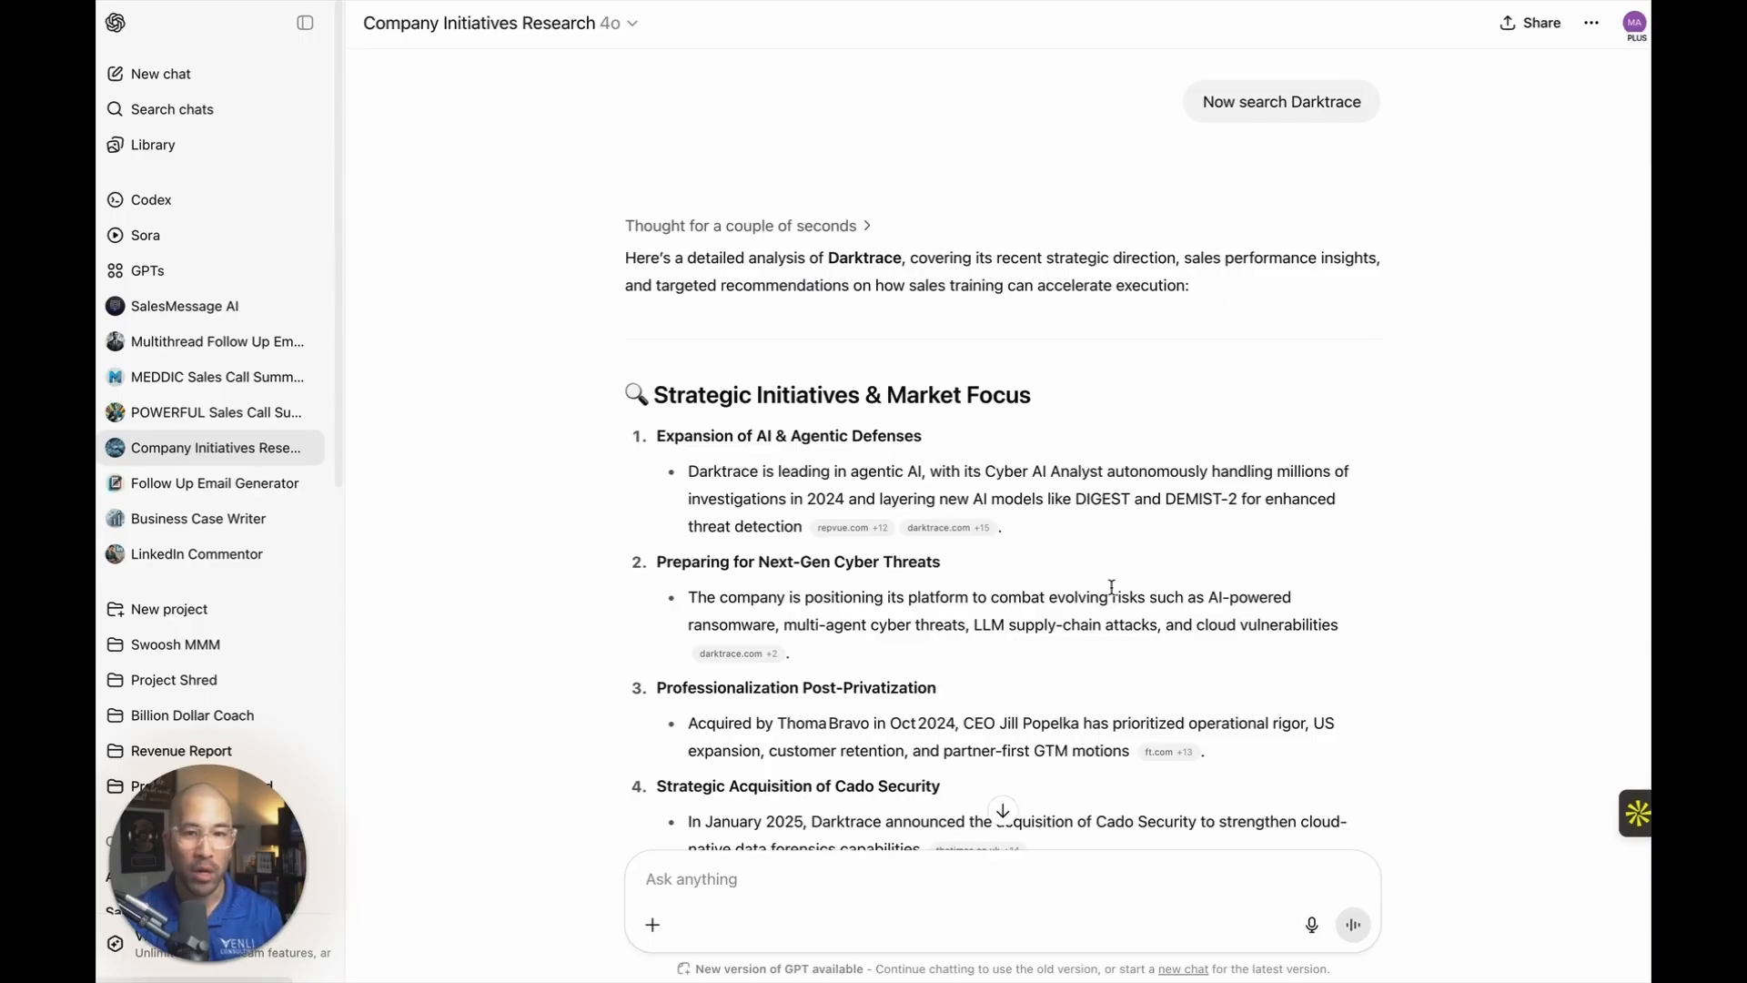
scroll(1109, 564, down, 2)
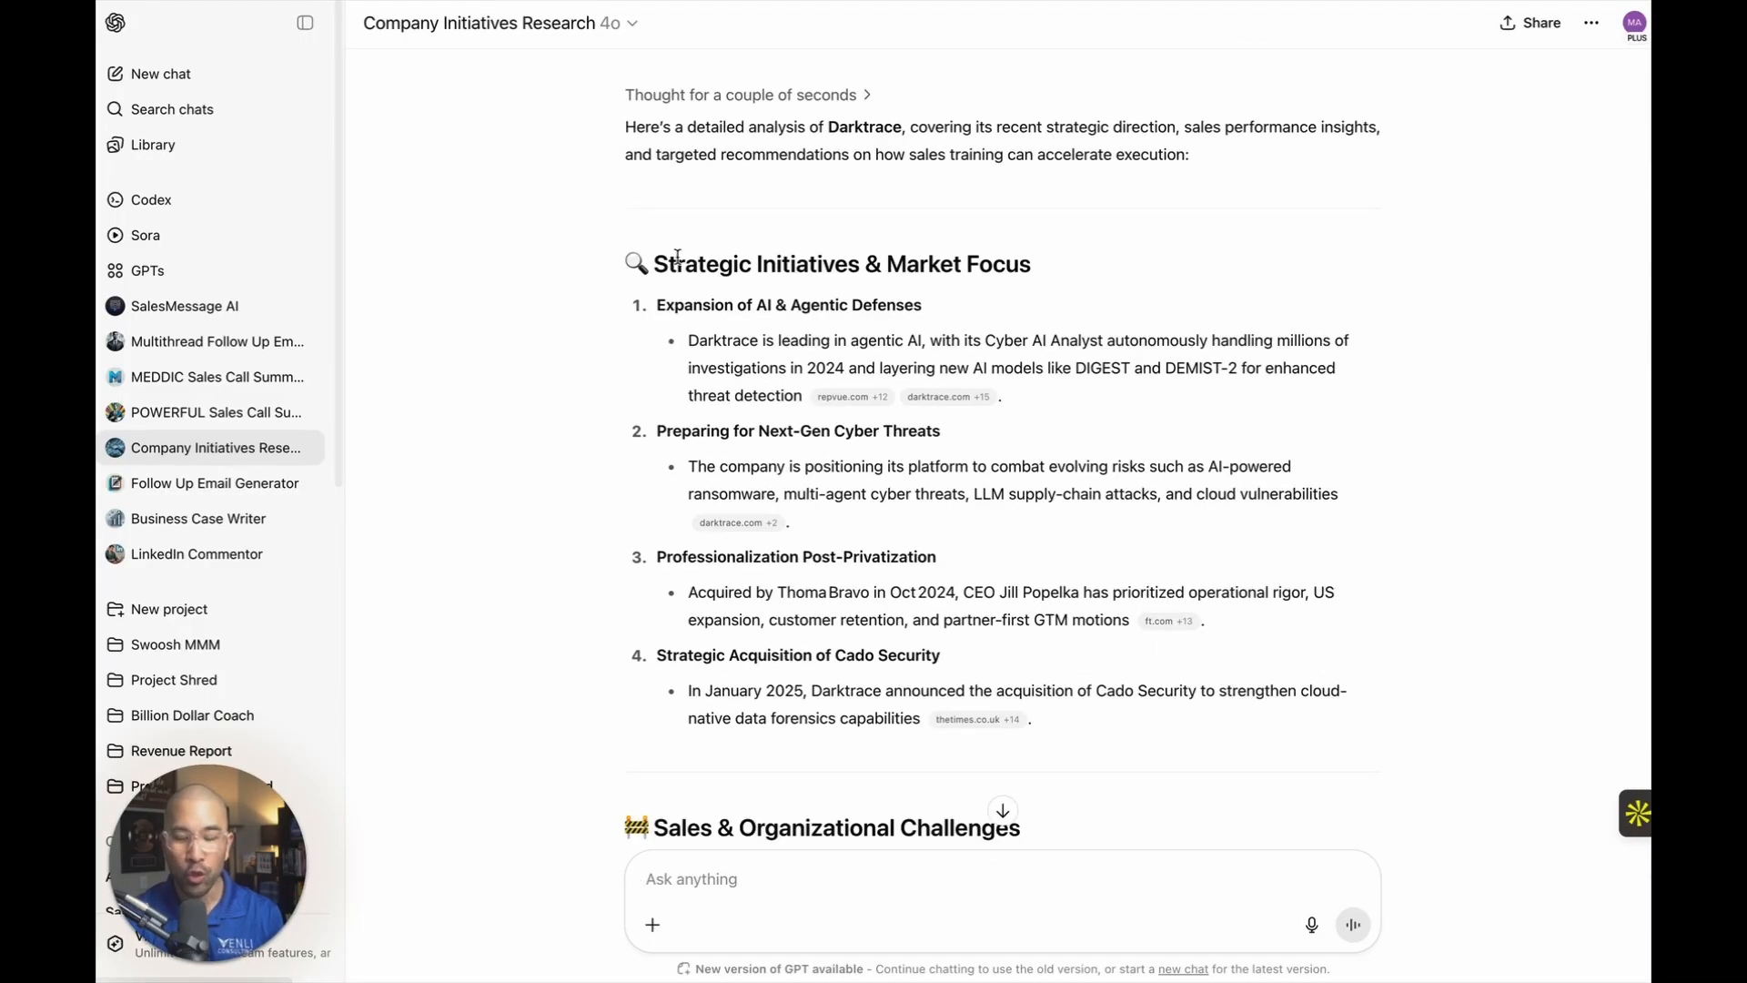
Read the strategic initiatives and sales challenges in the Darktrace analysis and highlight the share of reps hitting quota.
scroll(910, 299, down, 1)
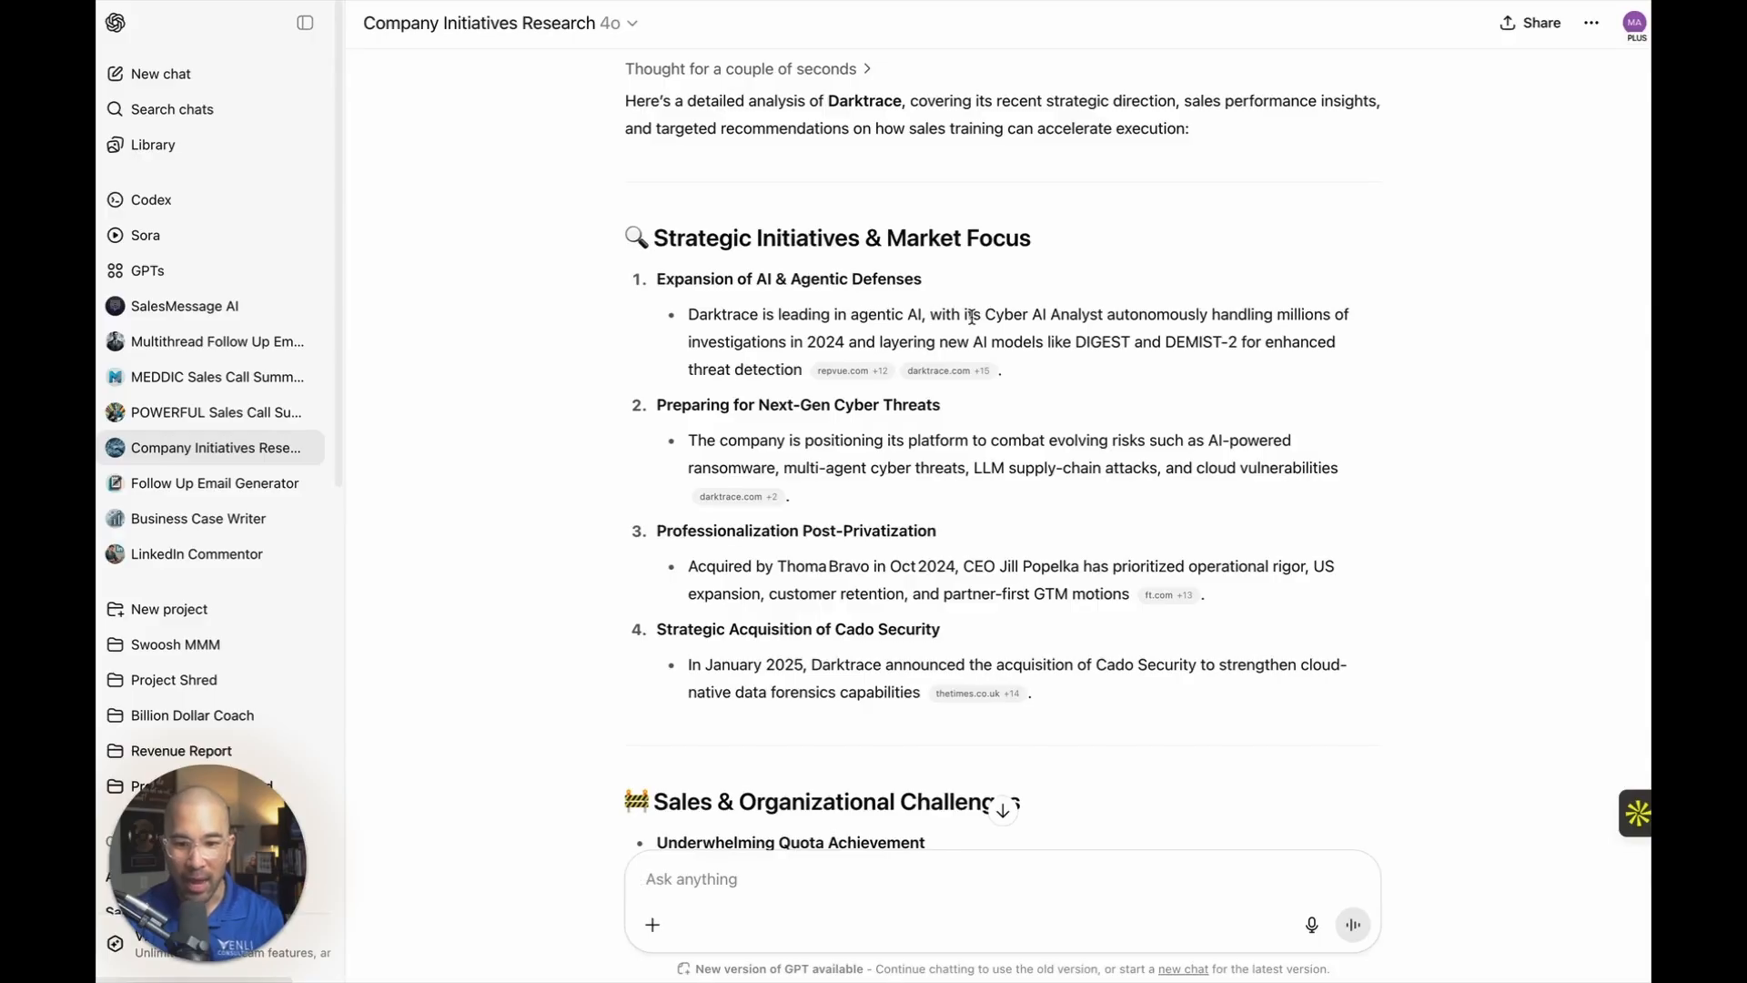
scroll(910, 341, down, 1)
scroll(833, 368, down, 2)
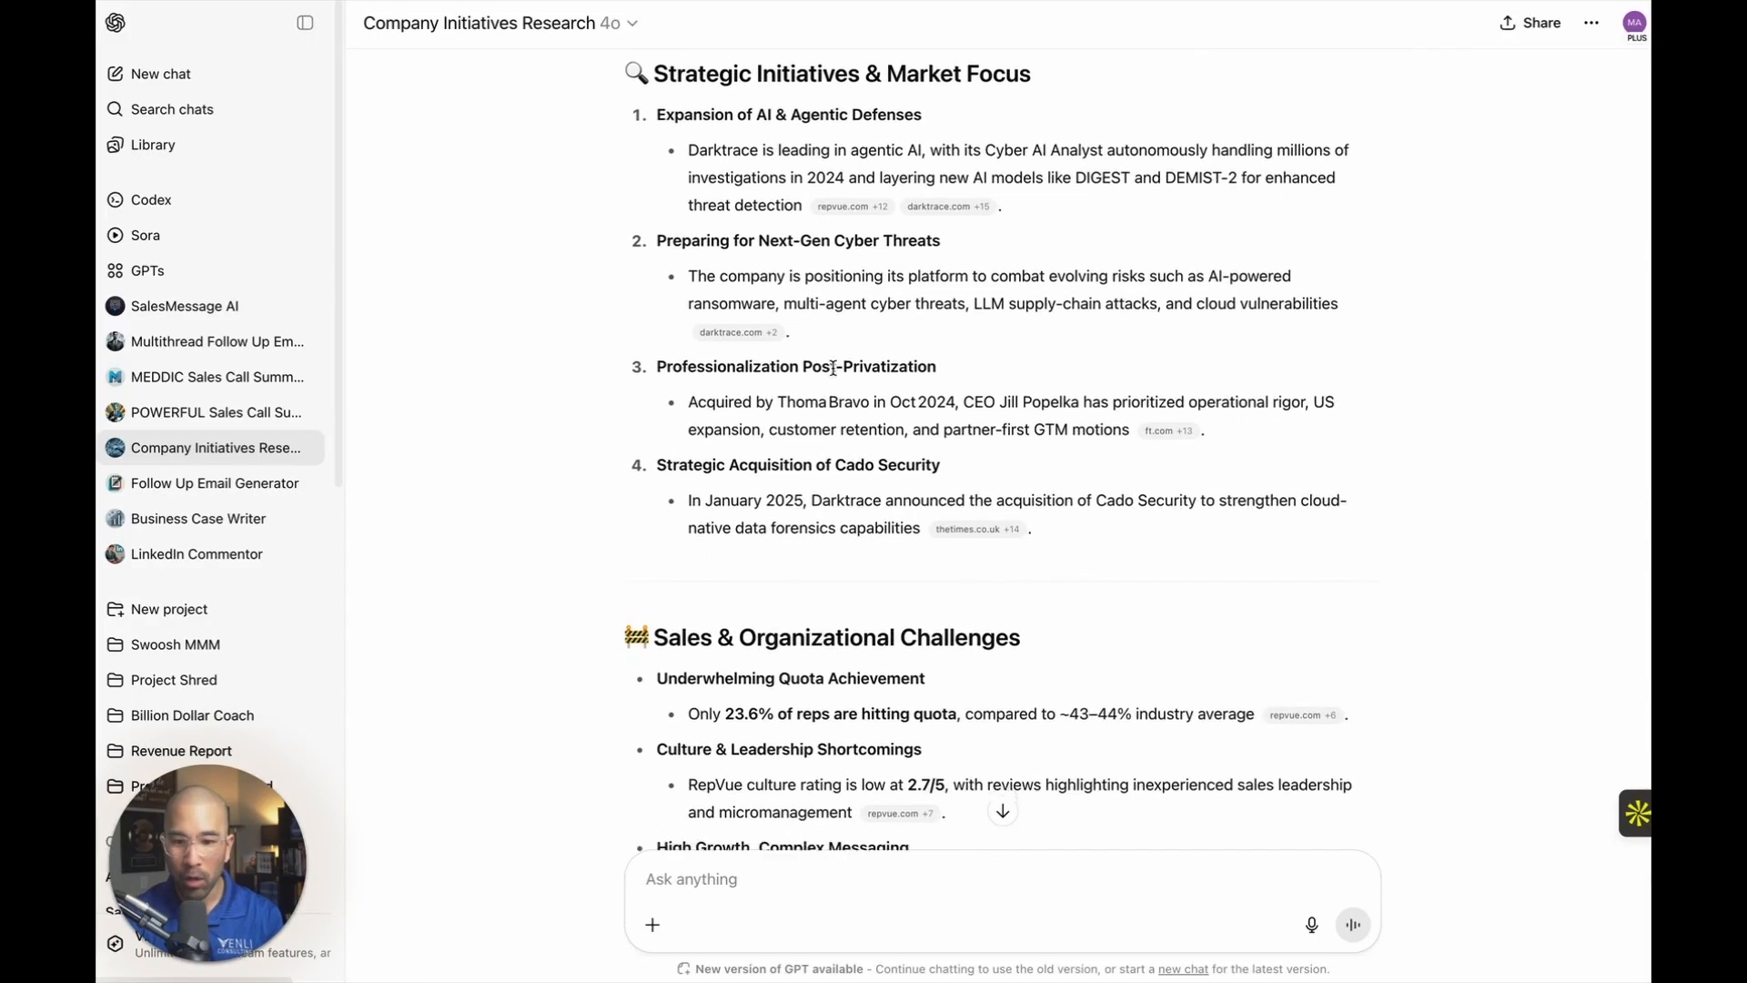
scroll(834, 368, down, 1)
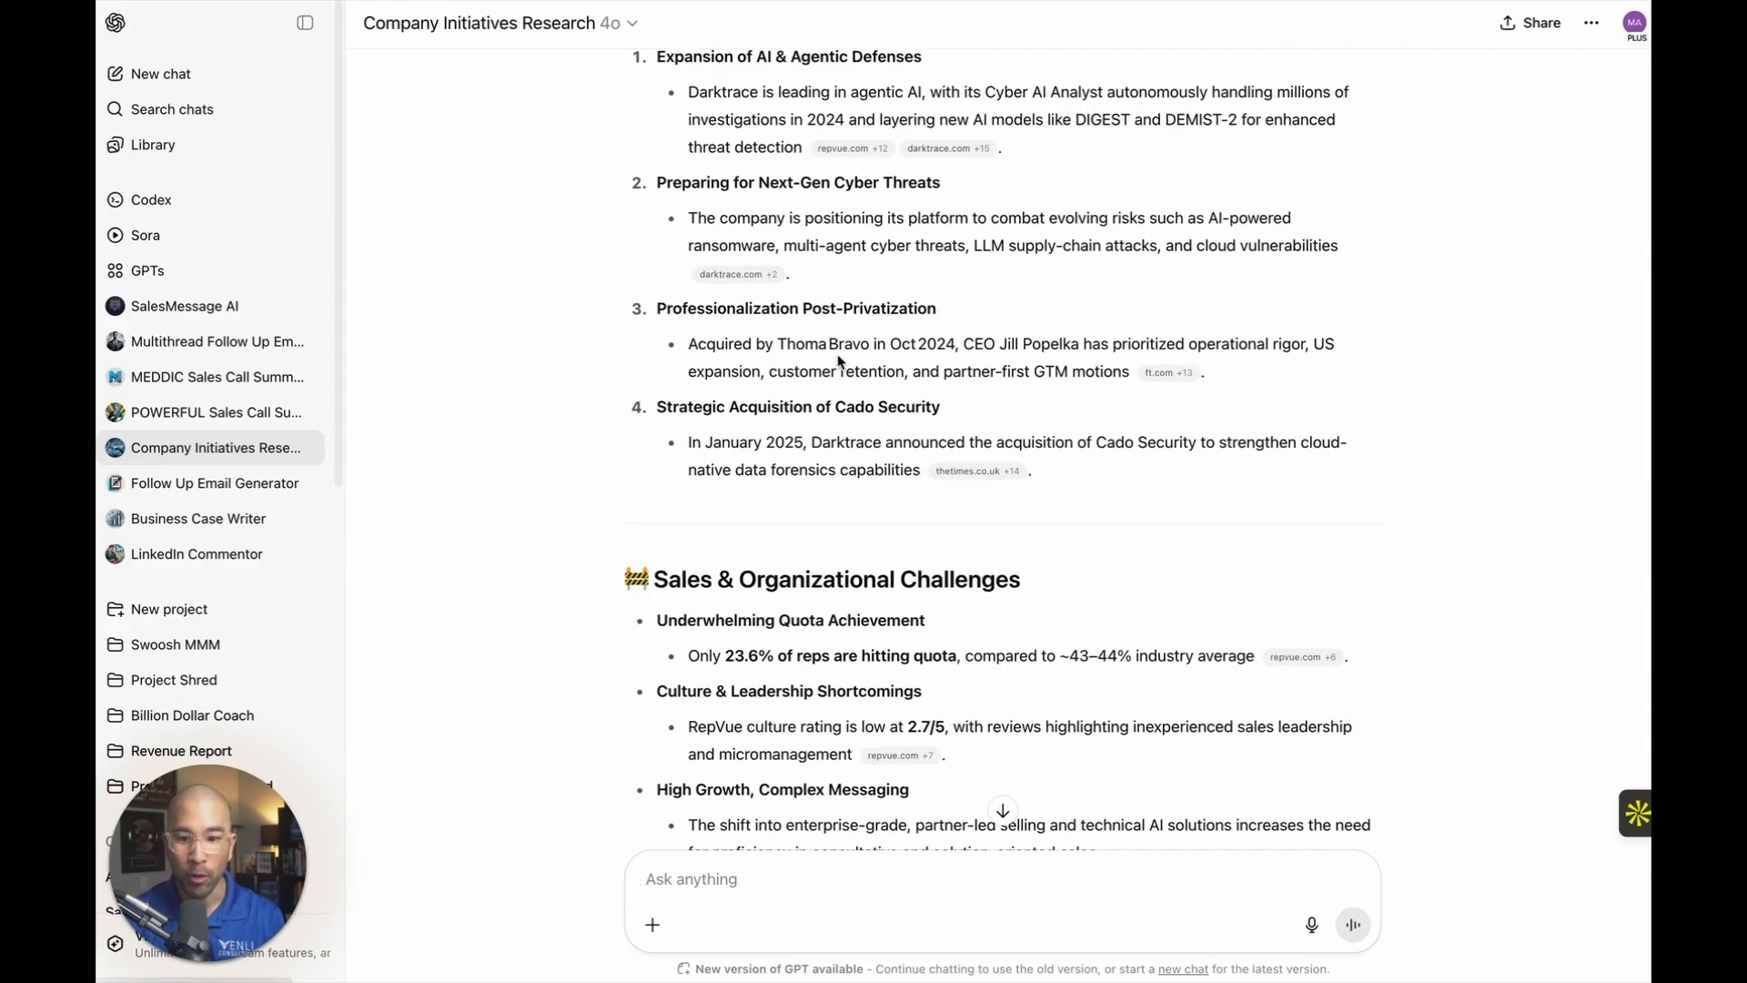
scroll(838, 361, down, 3)
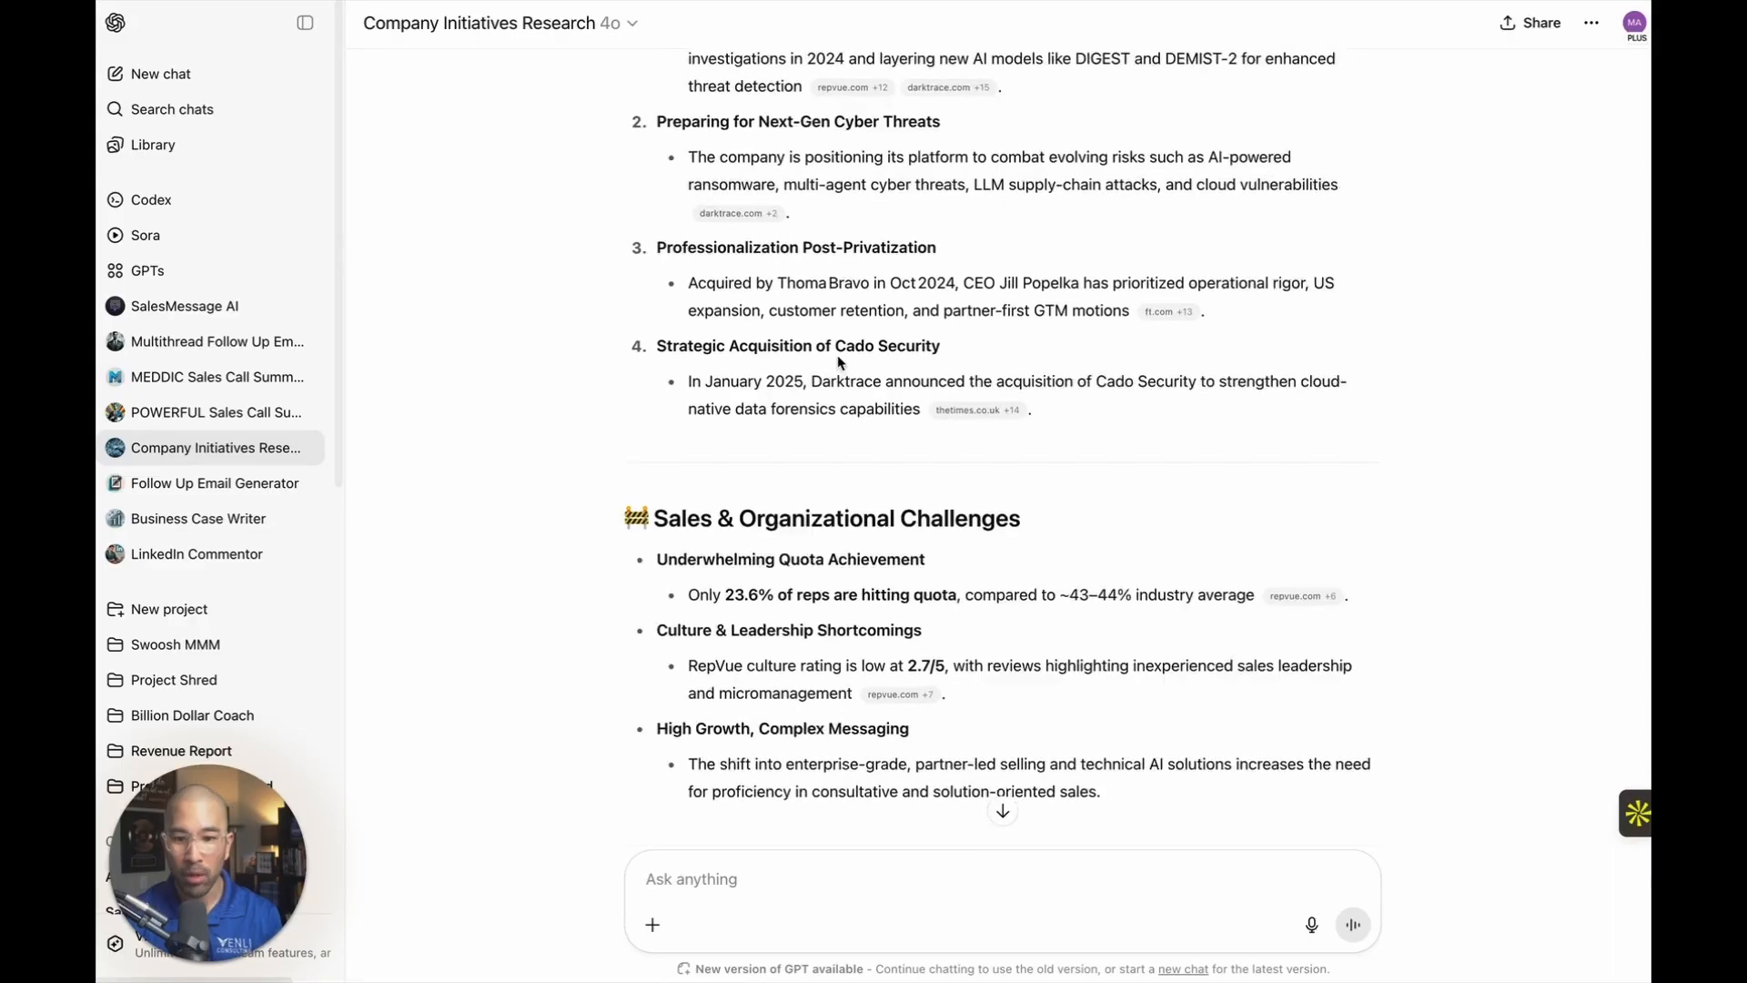
scroll(887, 284, down, 1)
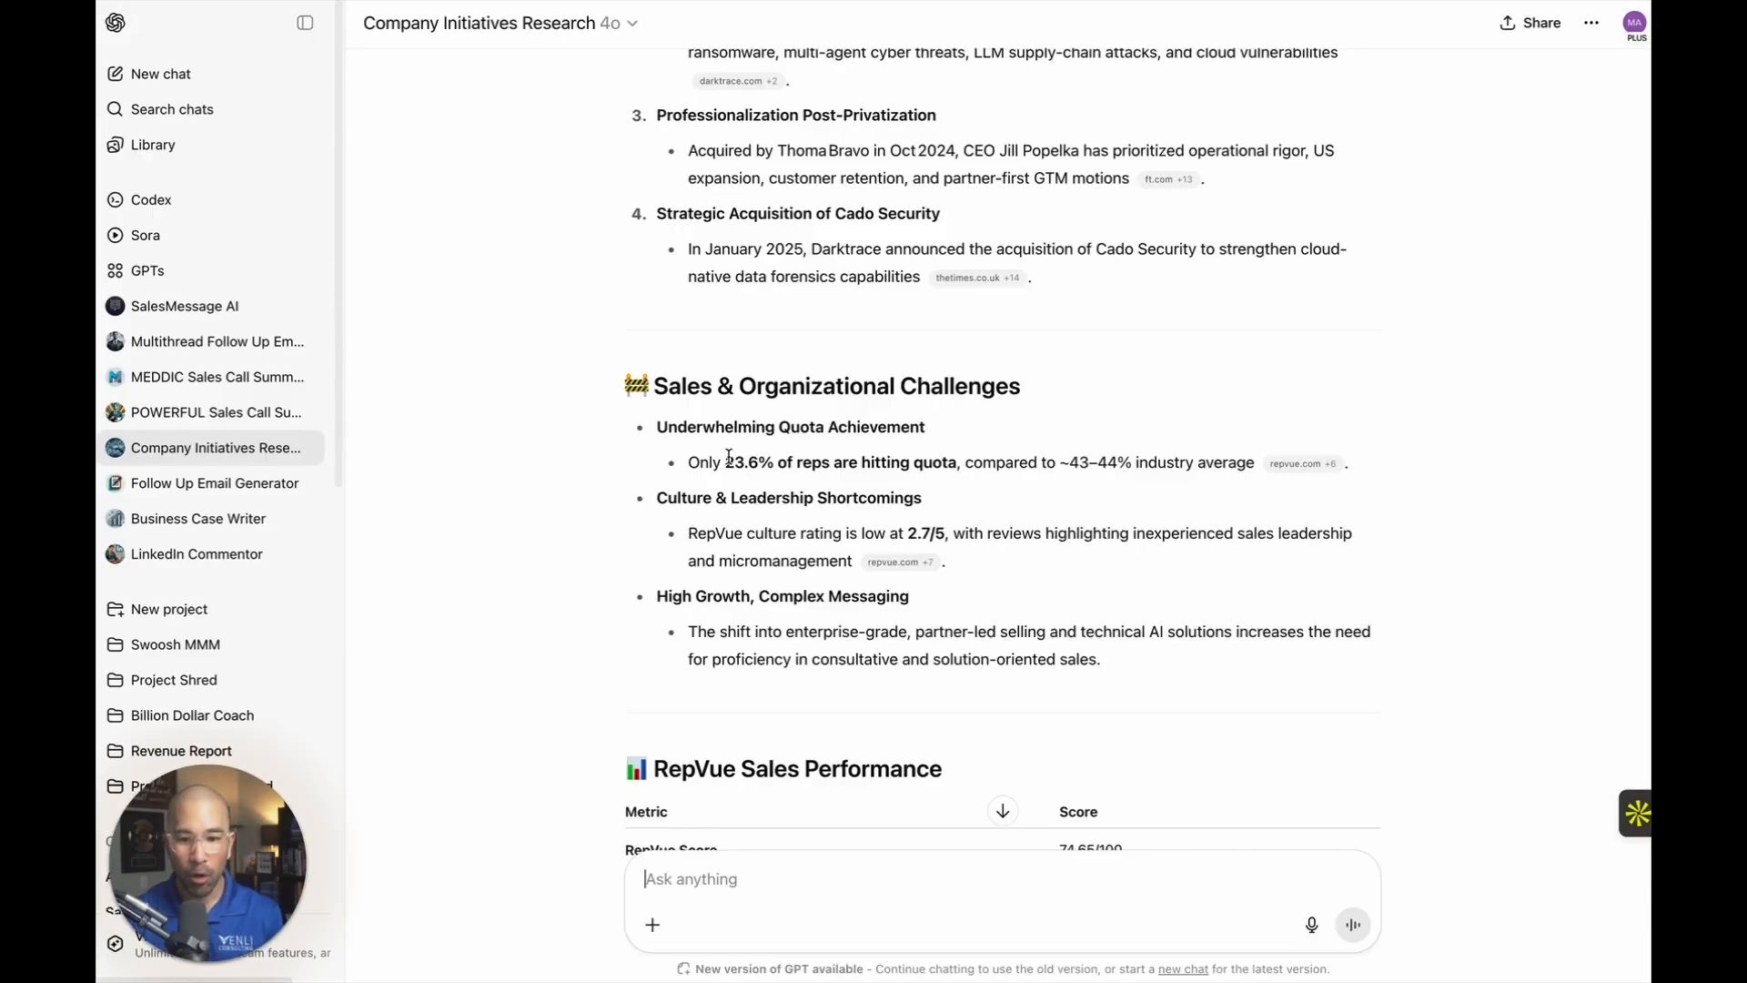
drag(728, 457, 915, 462)
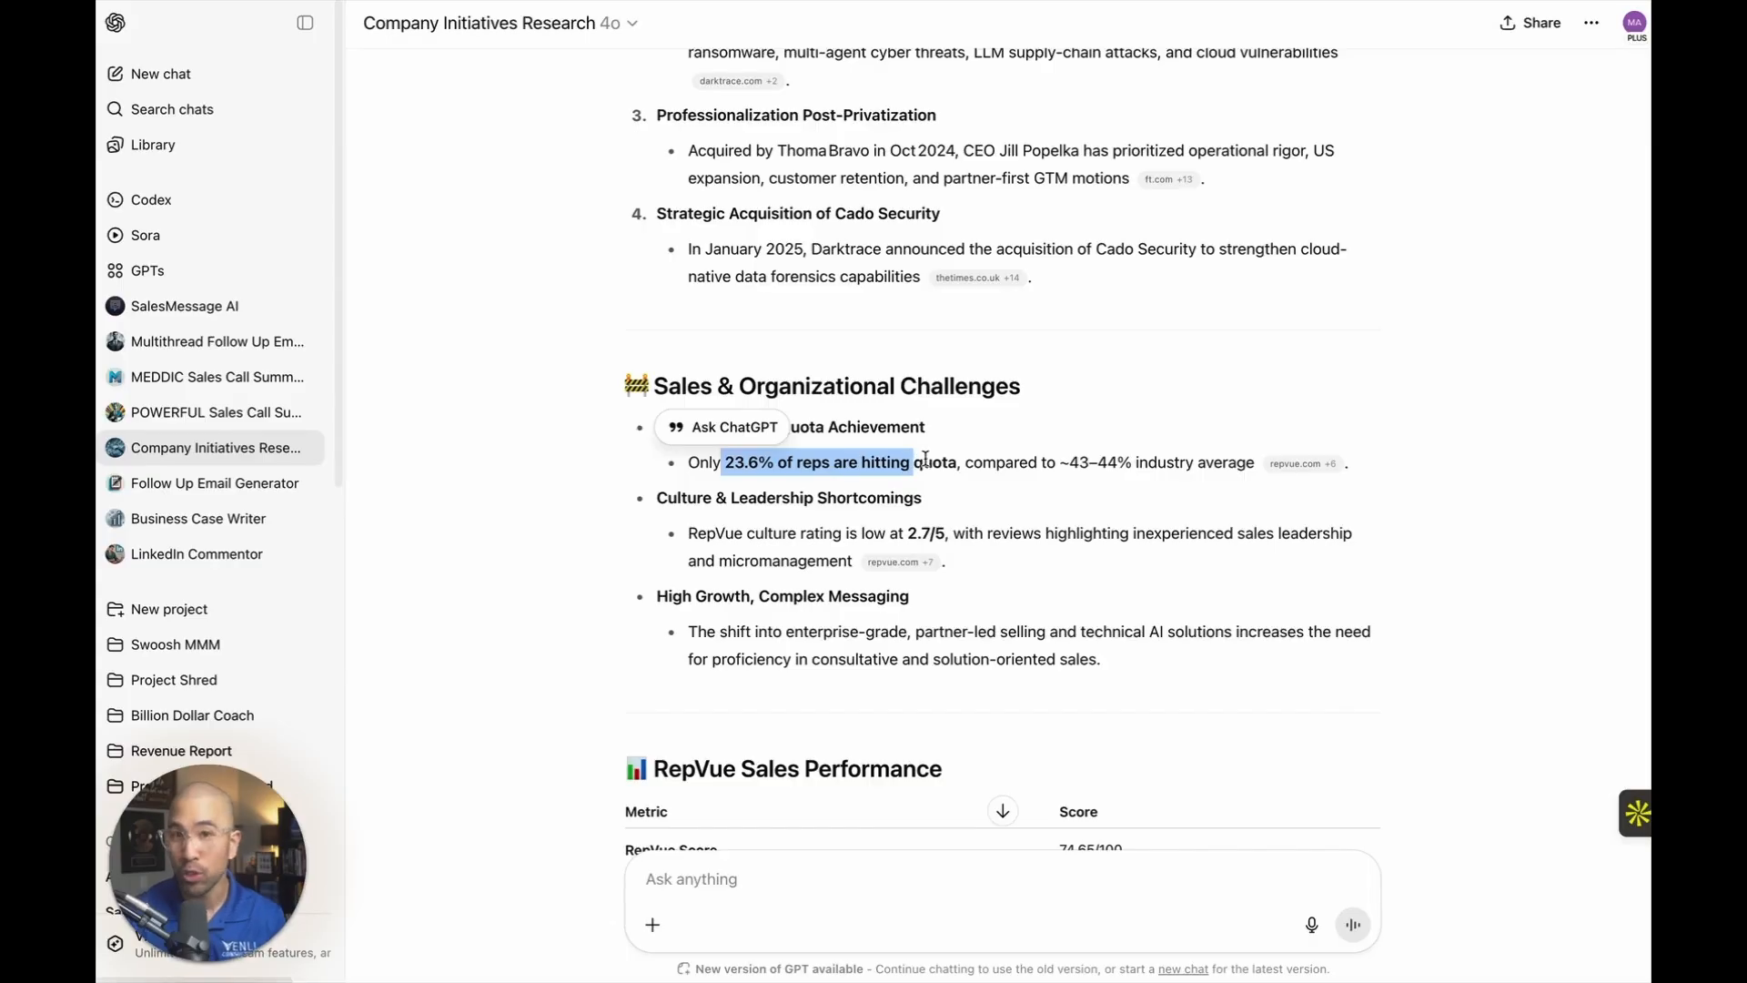
Review the analysis's RepVue sales performance, training recommendations and summary, and revisit Darktrace's challenges and strategic initiatives.
scroll(996, 446, down, 1)
scroll(994, 441, down, 10)
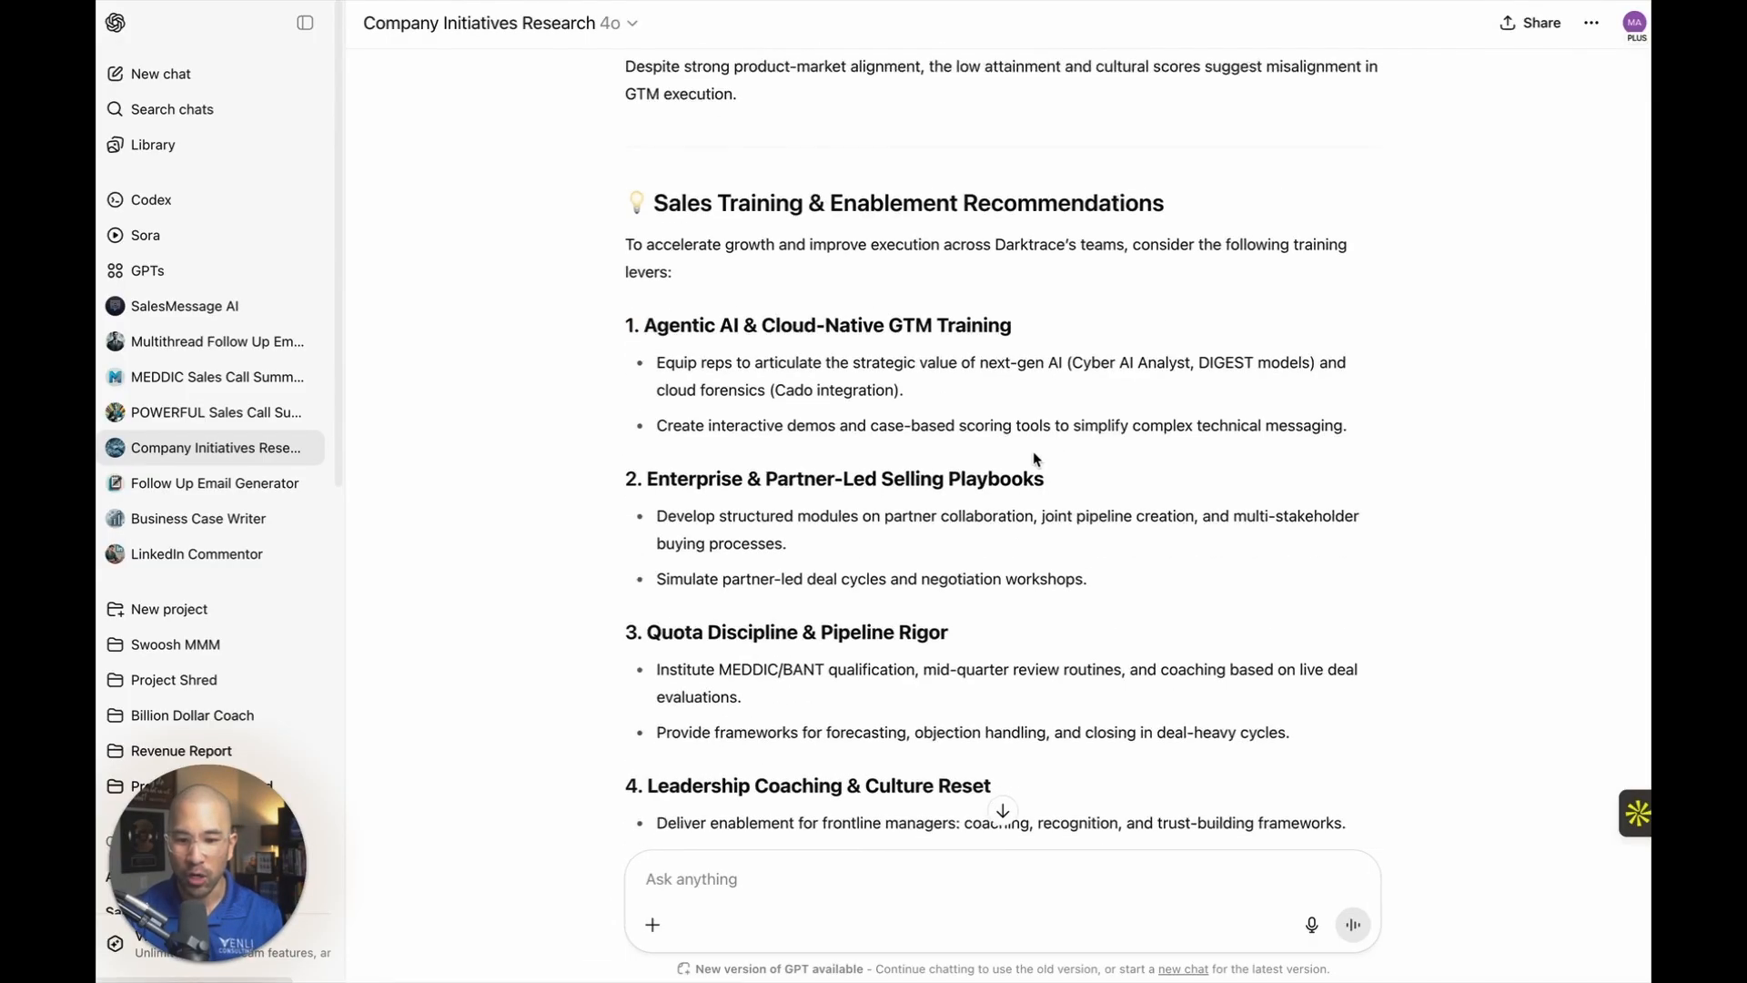
scroll(928, 549, down, 10)
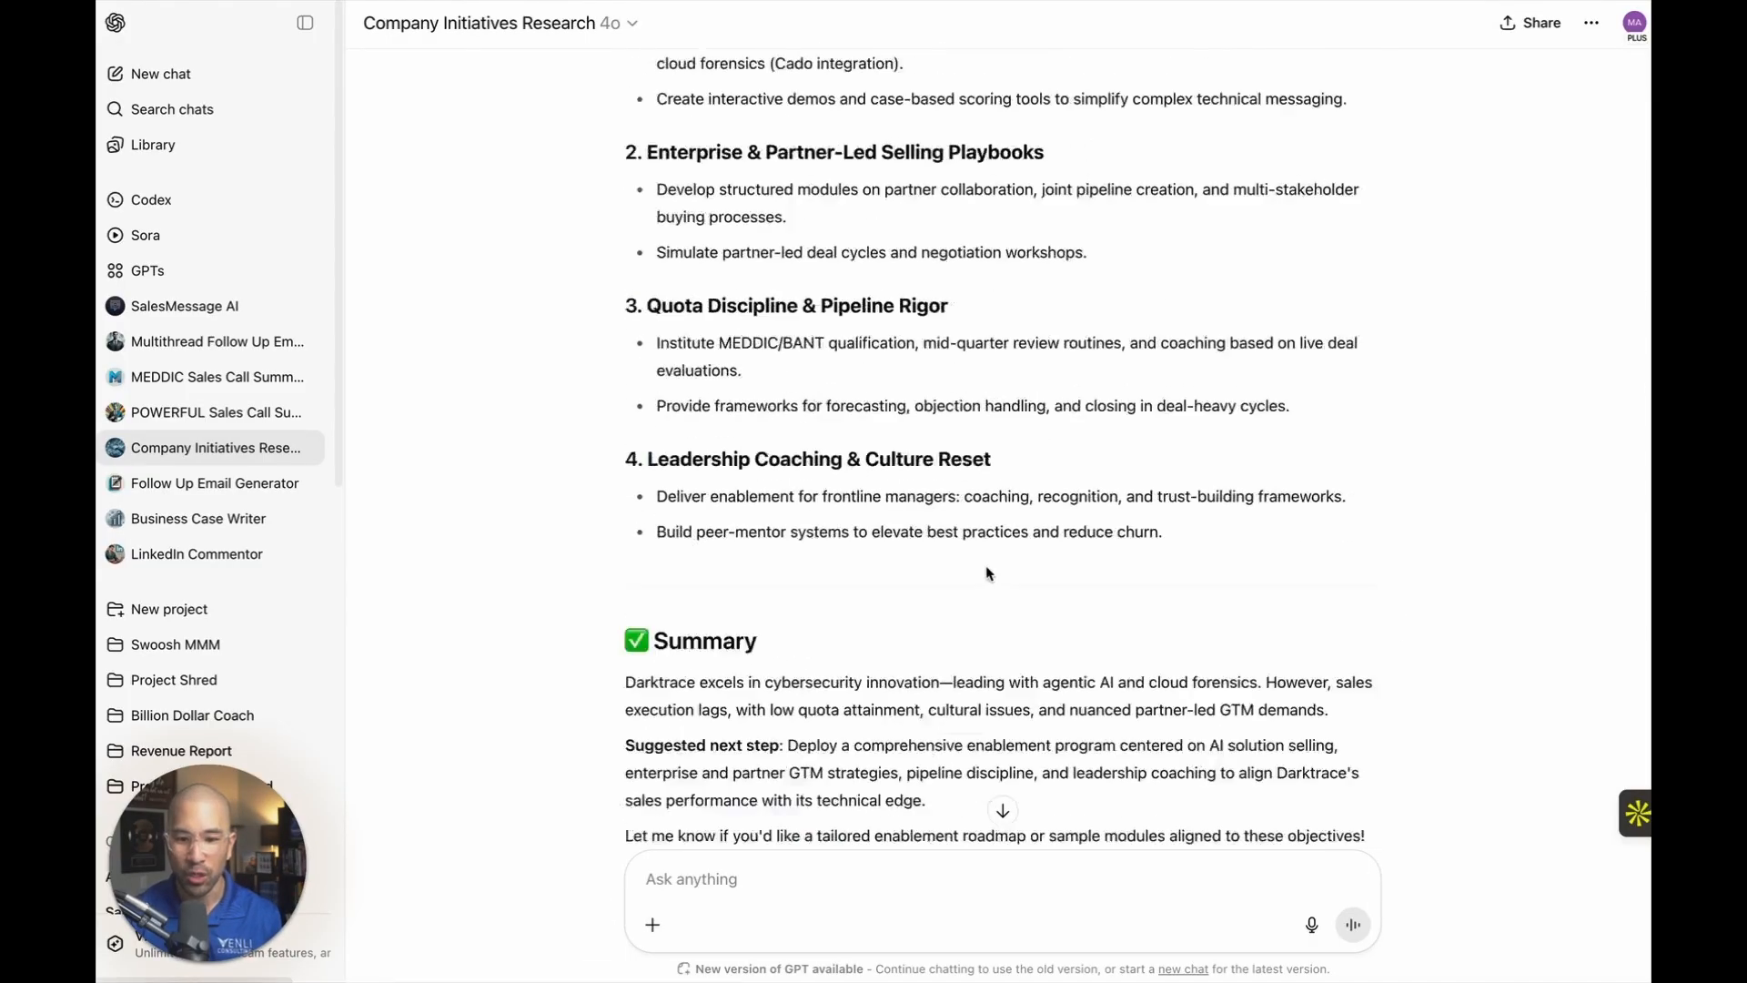
scroll(988, 571, up, 15)
scroll(990, 571, up, 1)
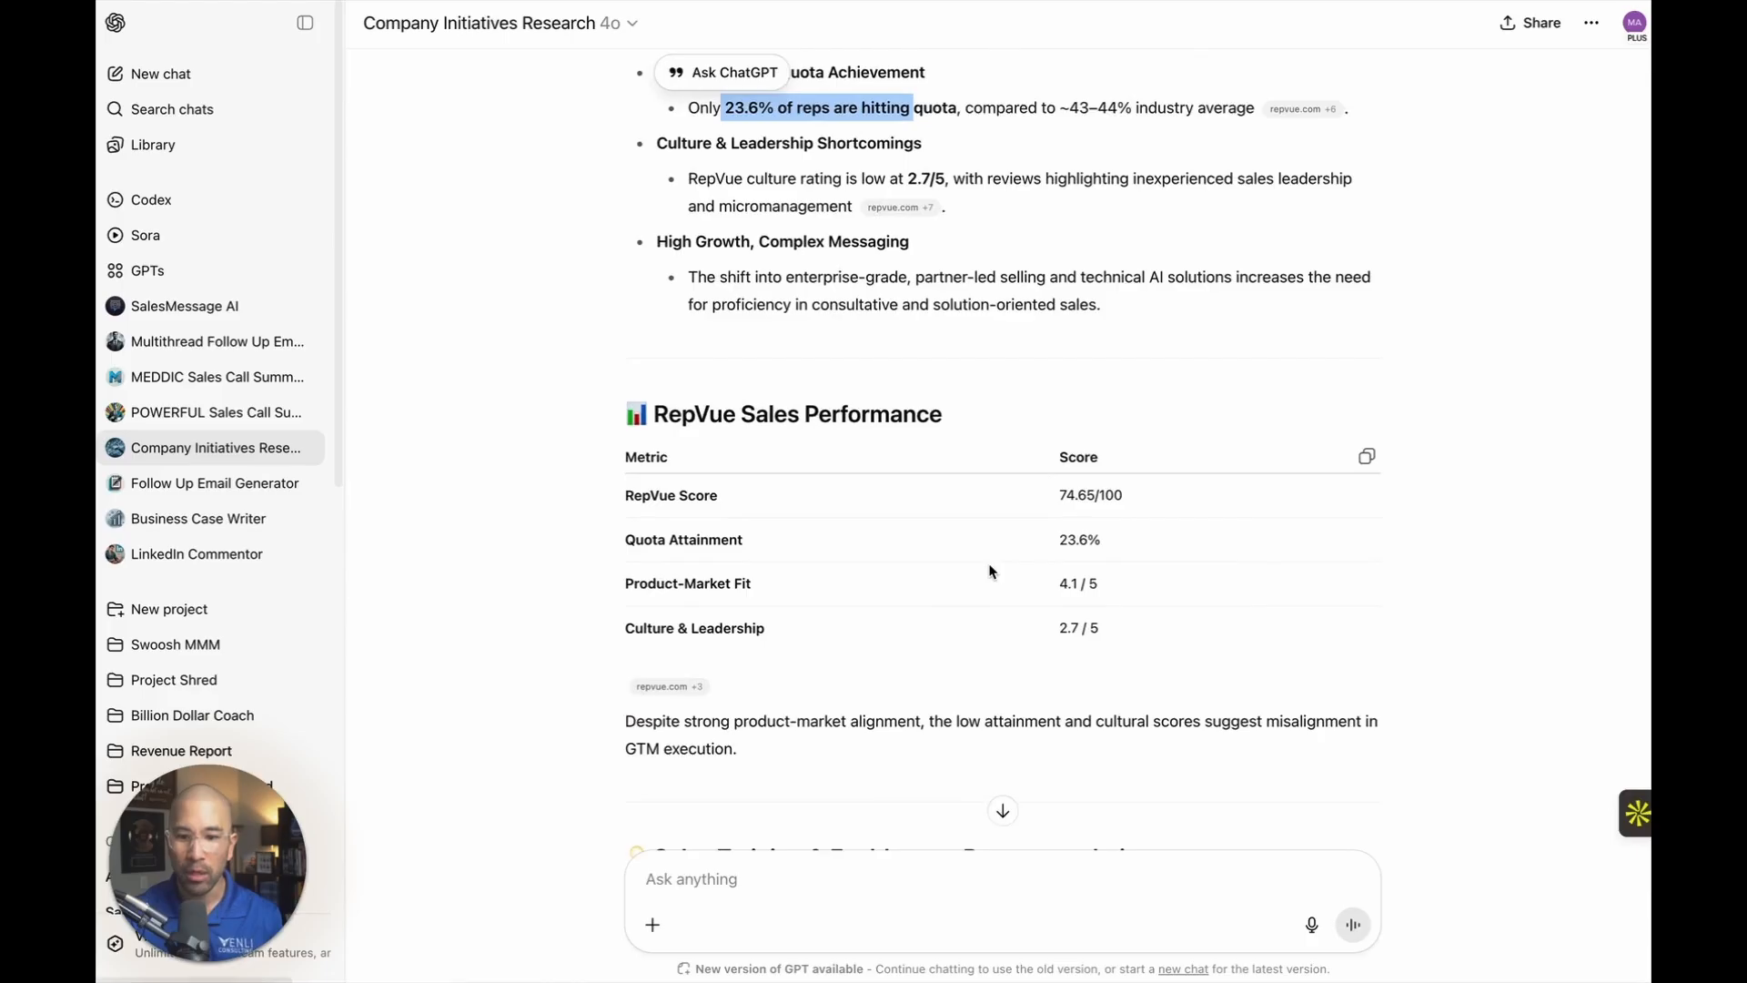
scroll(992, 571, up, 5)
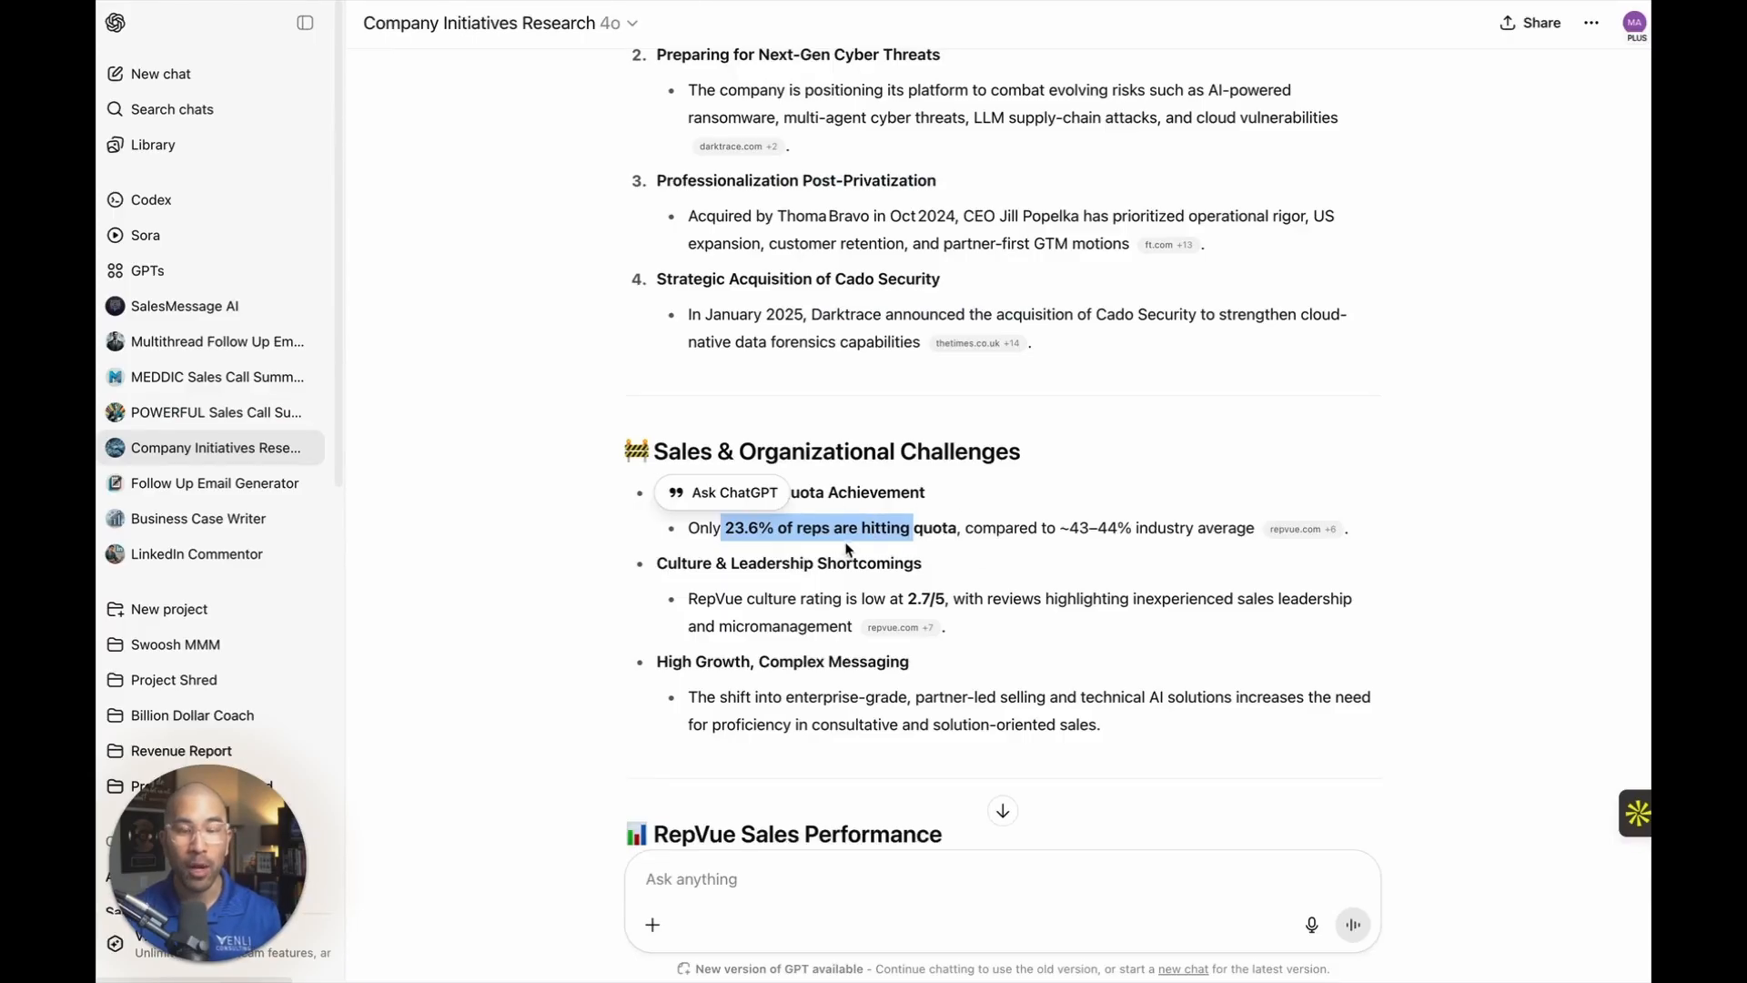
scroll(846, 544, up, 3)
scroll(846, 544, up, 5)
scroll(852, 539, down, 4)
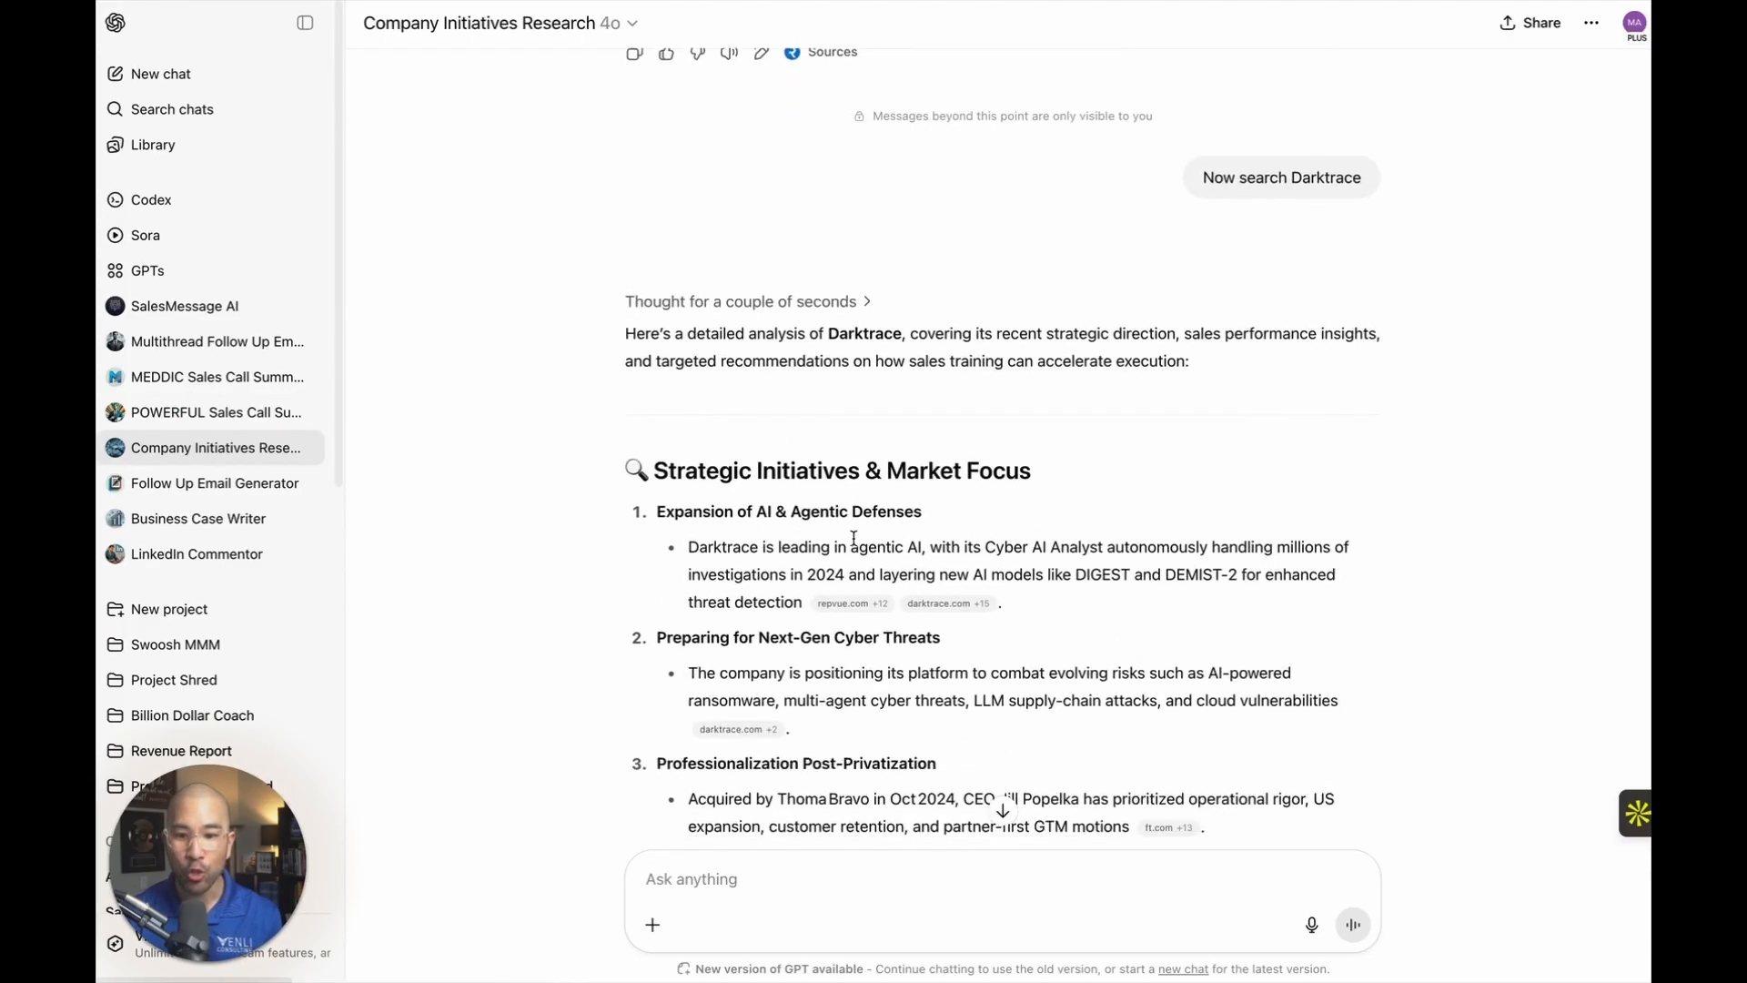
scroll(978, 465, down, 5)
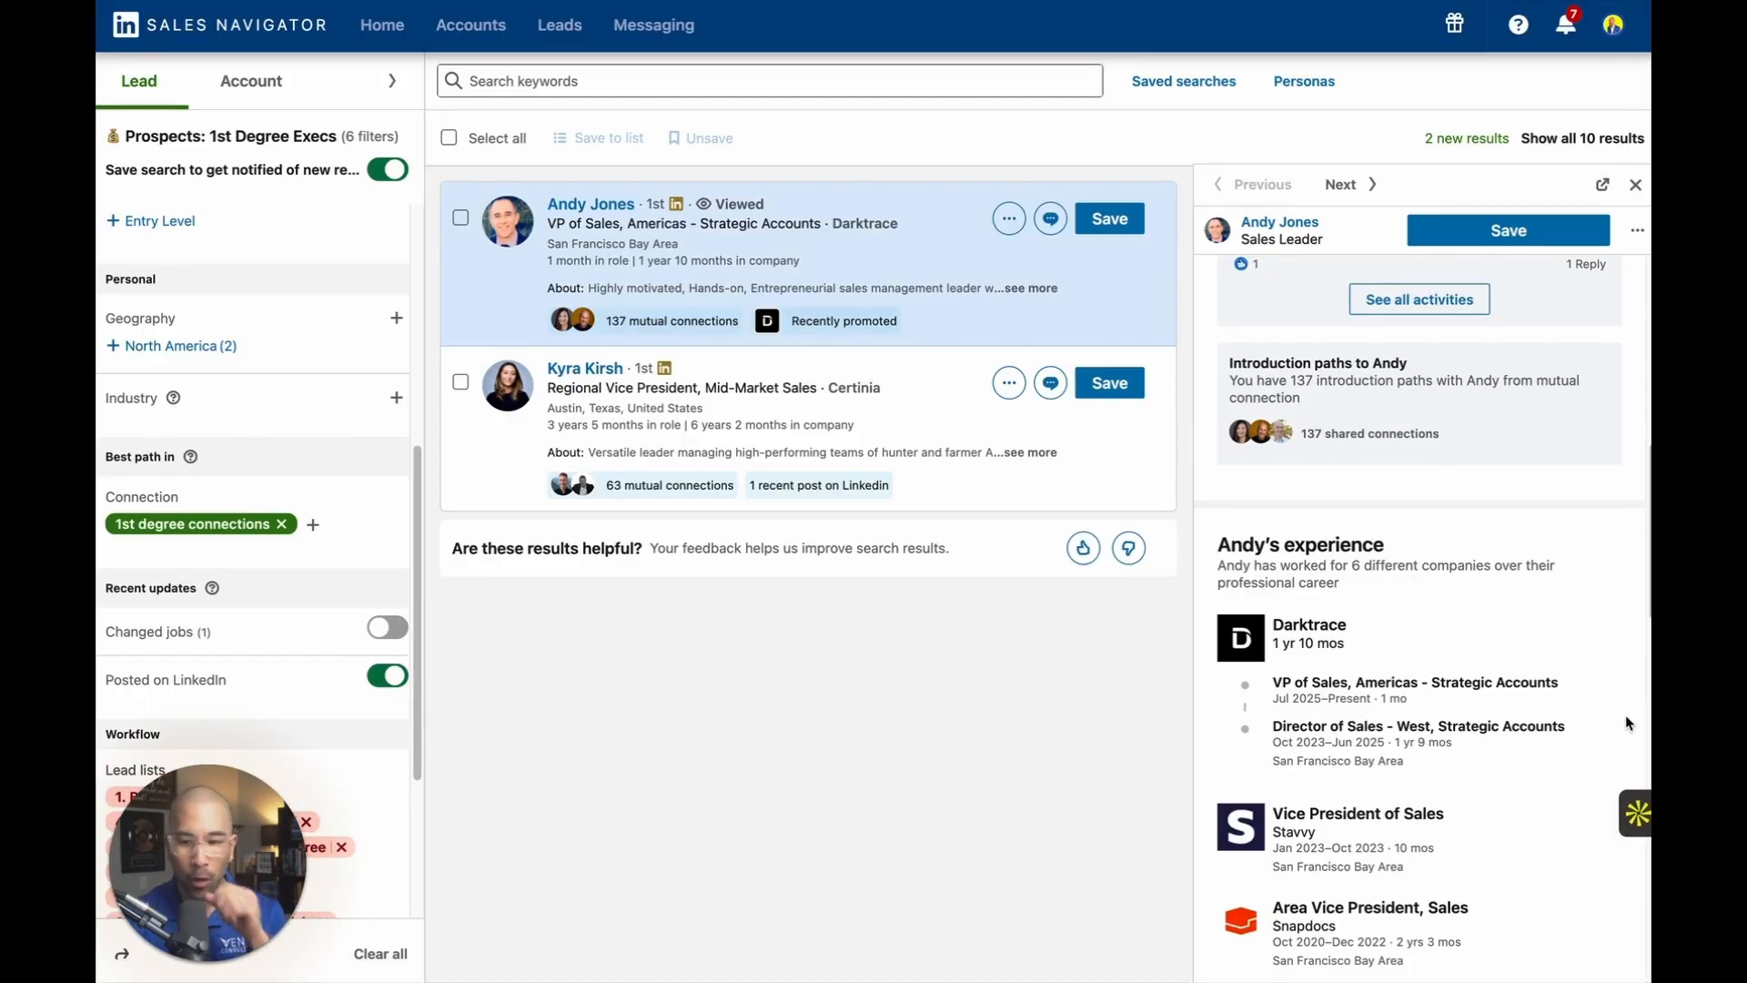
Switch to the Sales Navigator search results and open the full profile page of the Darktrace VP of Sales lead.
click(1623, 811)
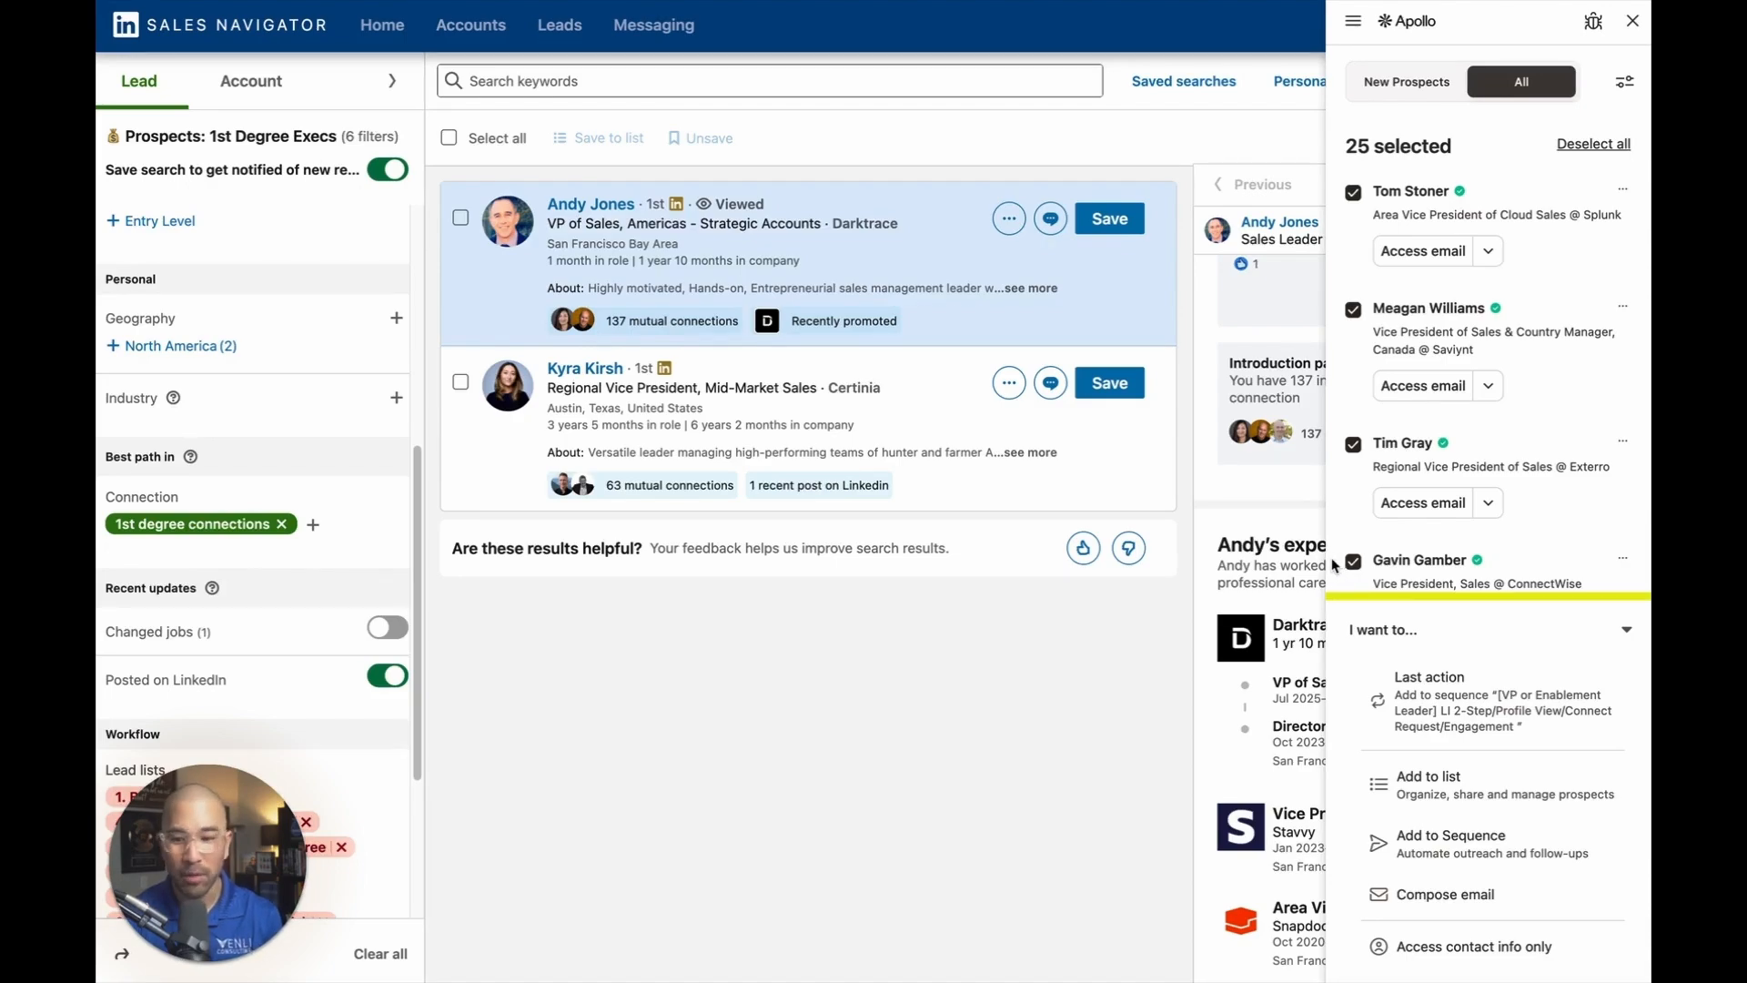
click(1036, 702)
scroll(1392, 538, up, 10)
scroll(1510, 409, up, 3)
click(1501, 460)
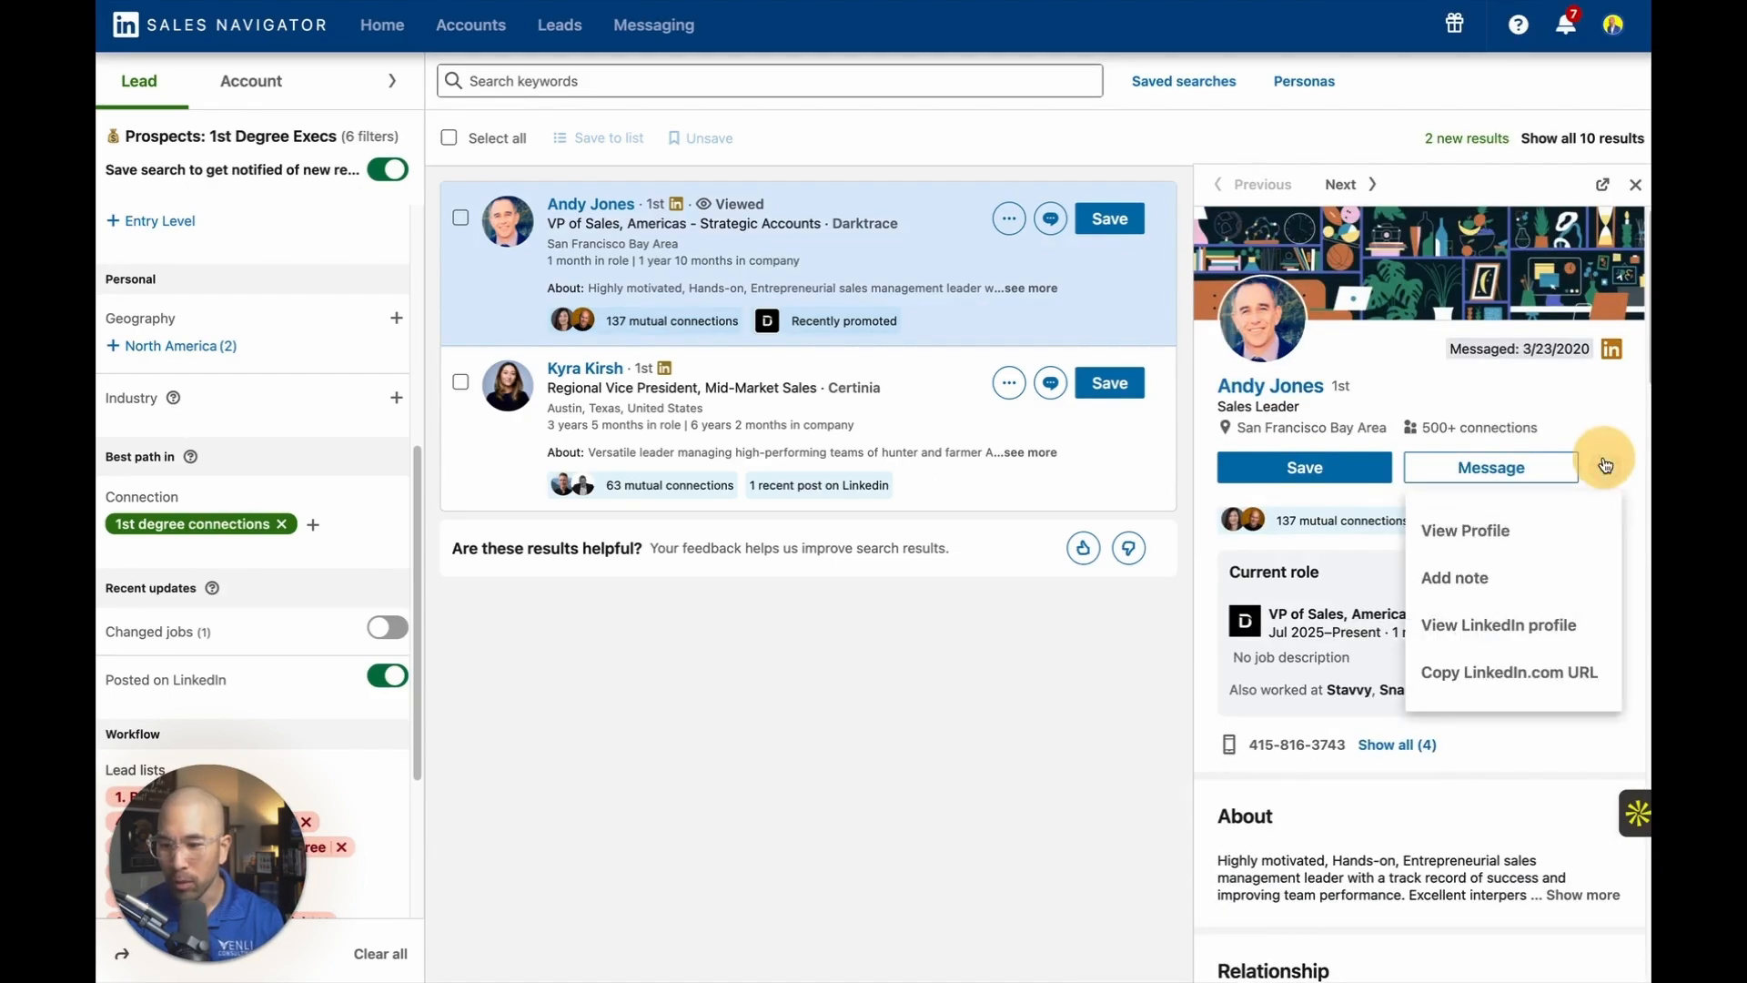
click(1478, 532)
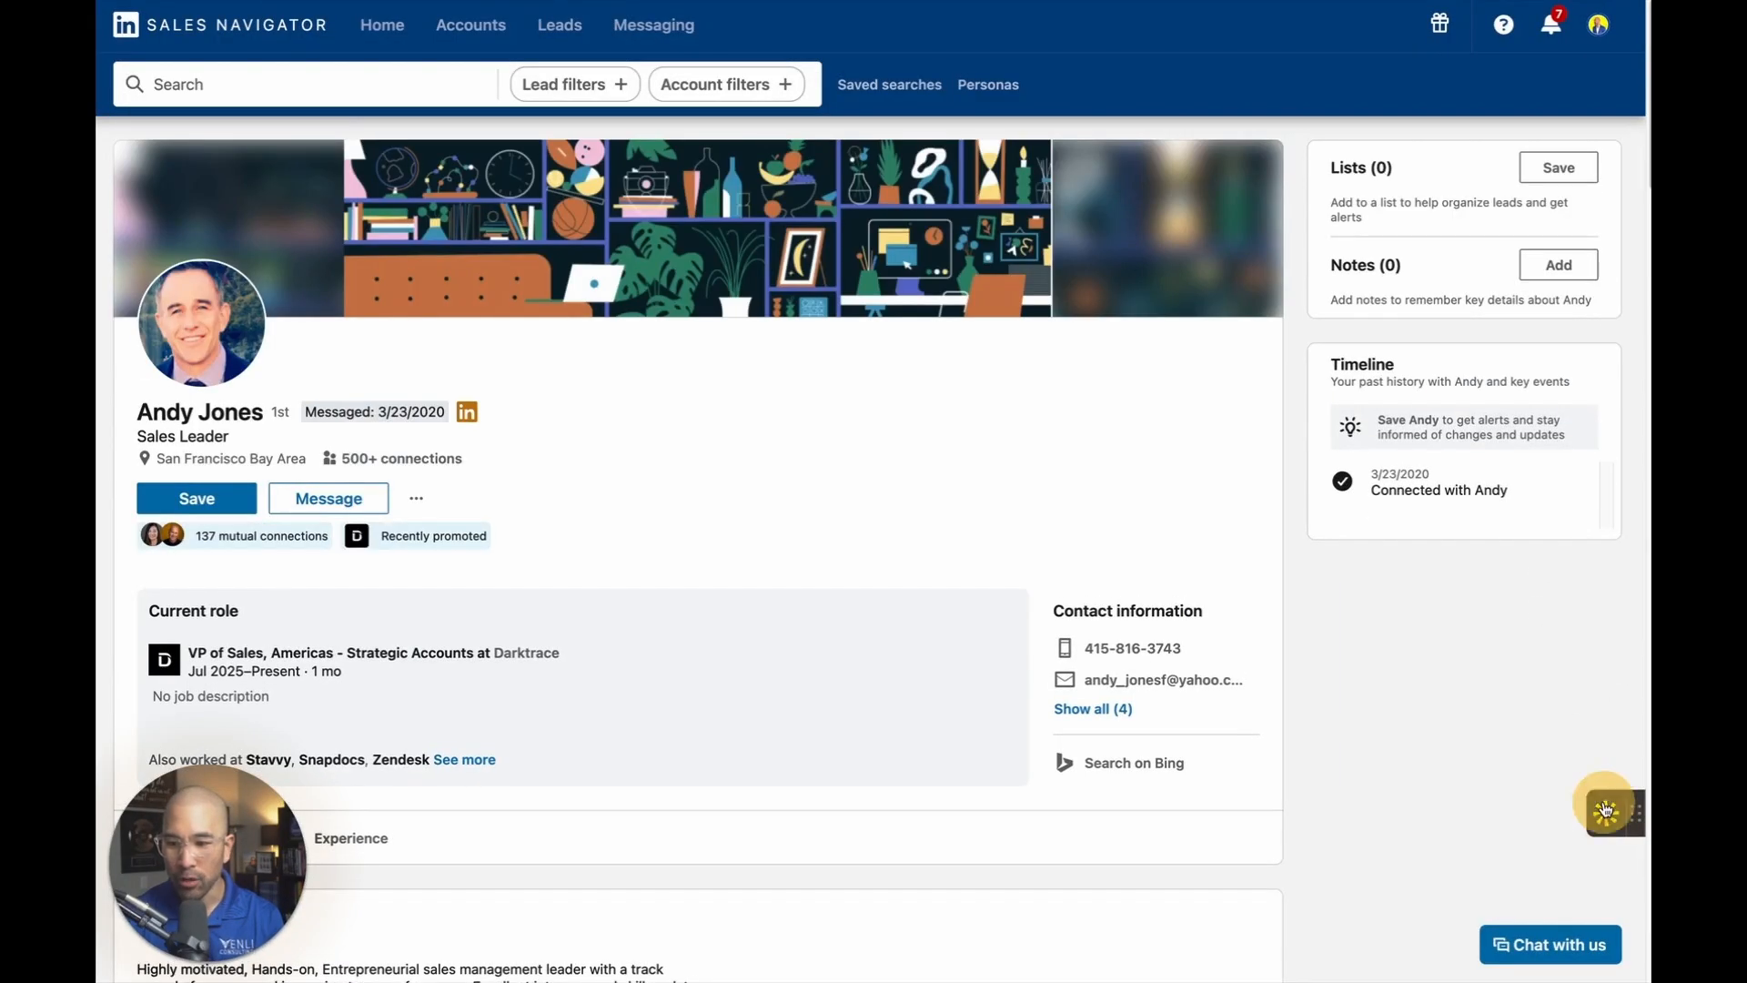
With the Apollo extension, add the Darktrace lead to the sequence "VP of Sales 3 | Active on LinkedIn".
click(1607, 809)
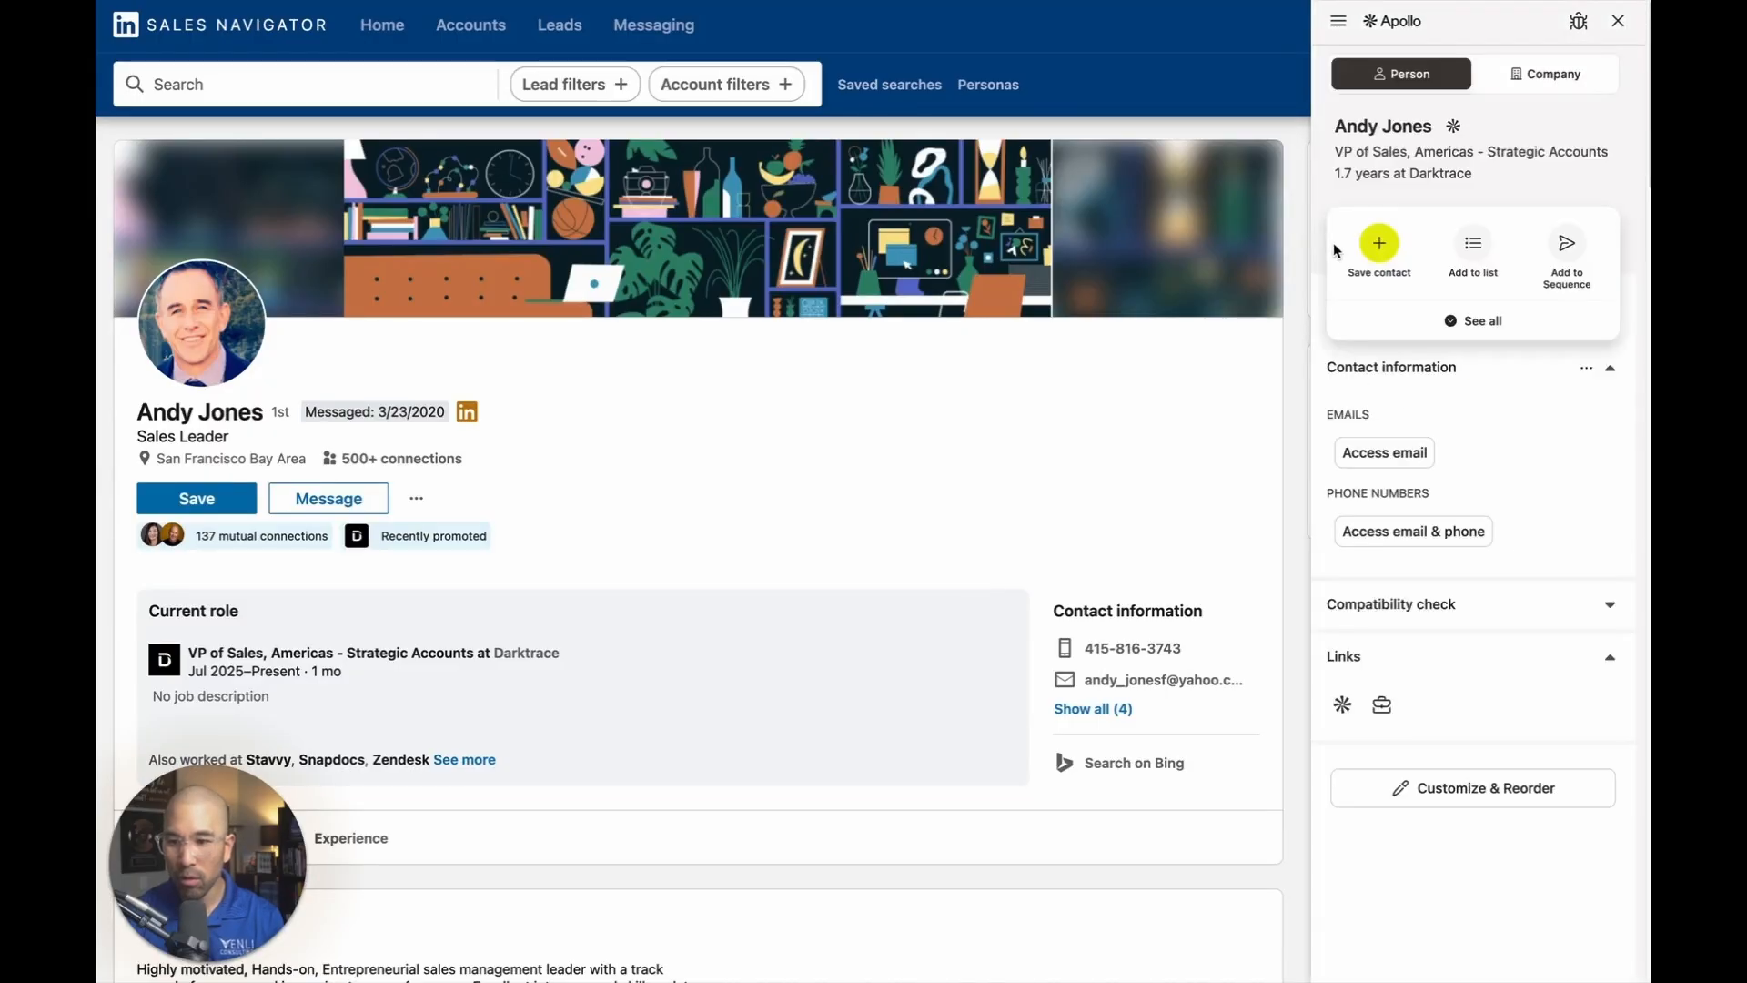
click(1565, 243)
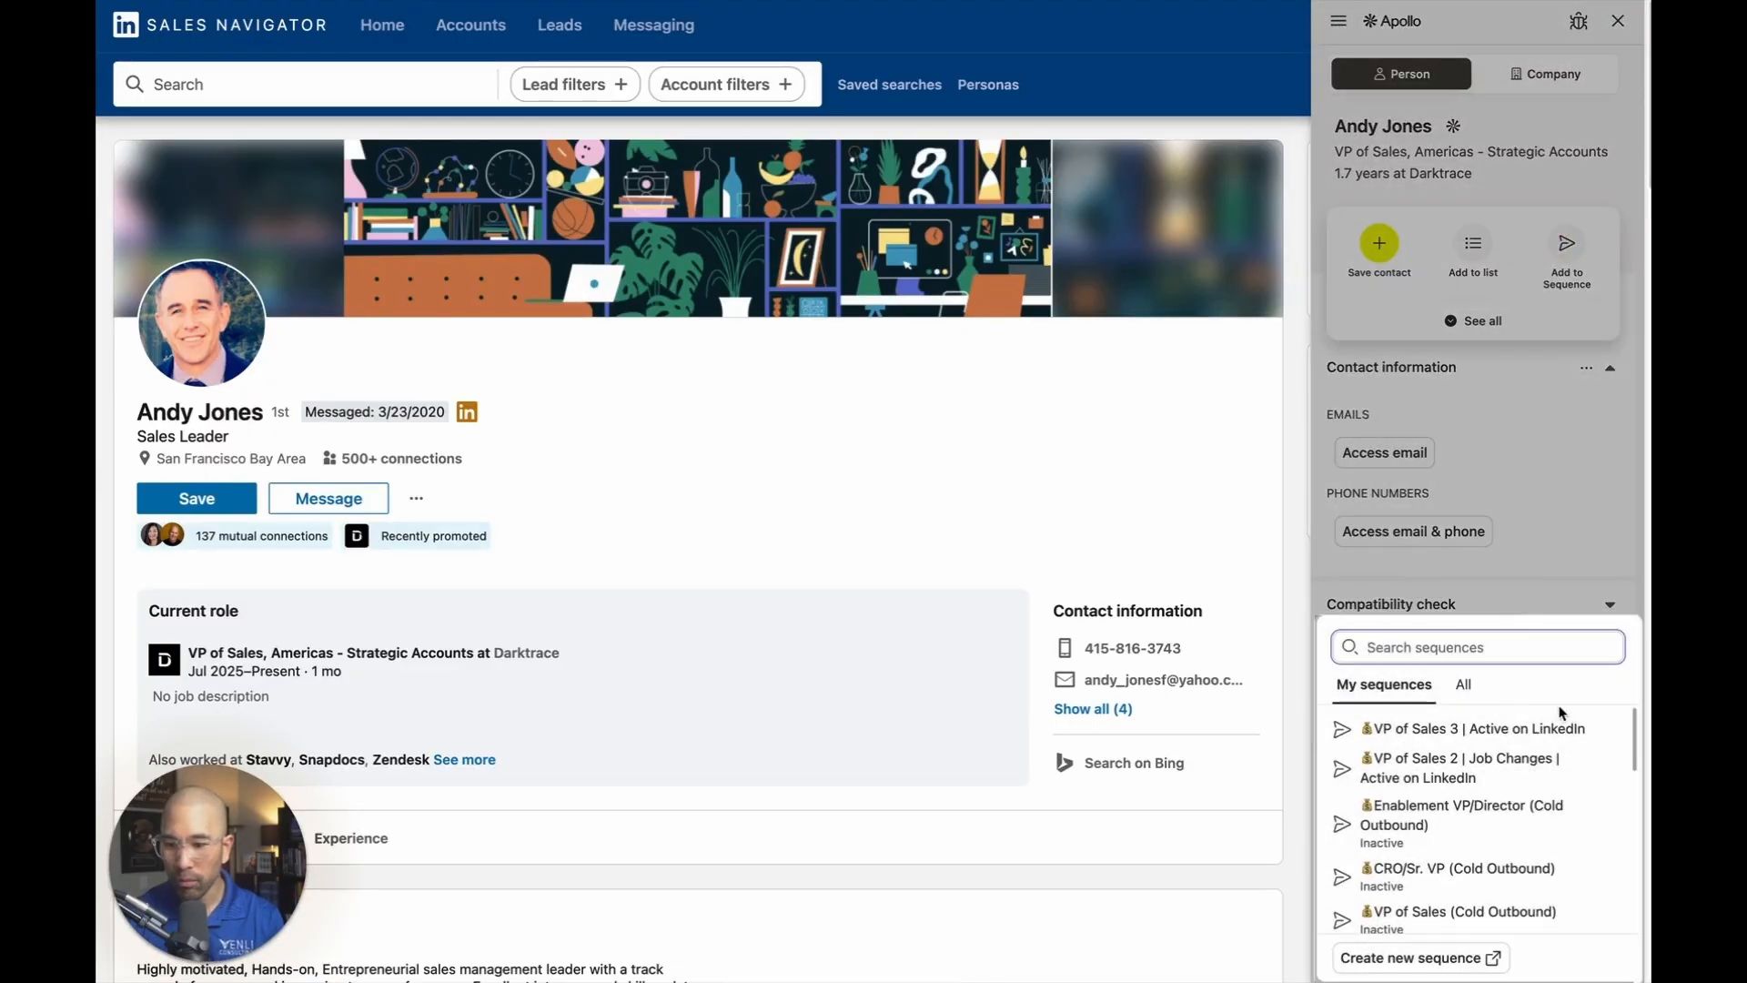
click(1449, 731)
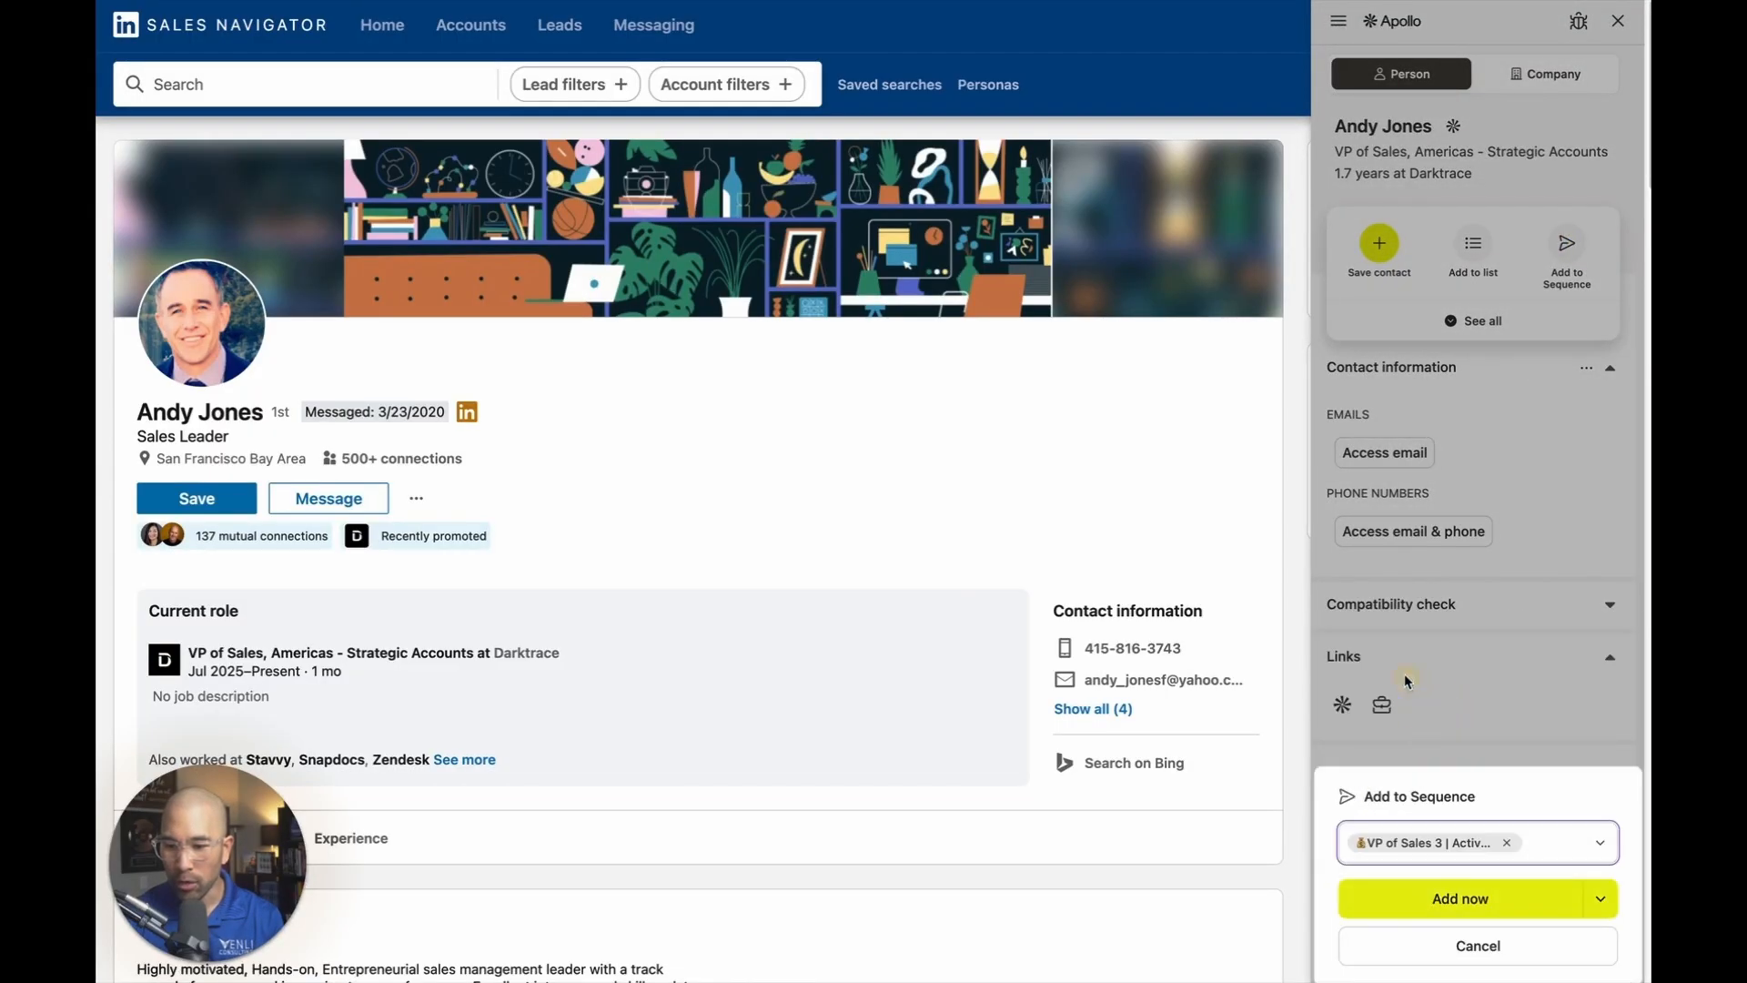
click(1492, 896)
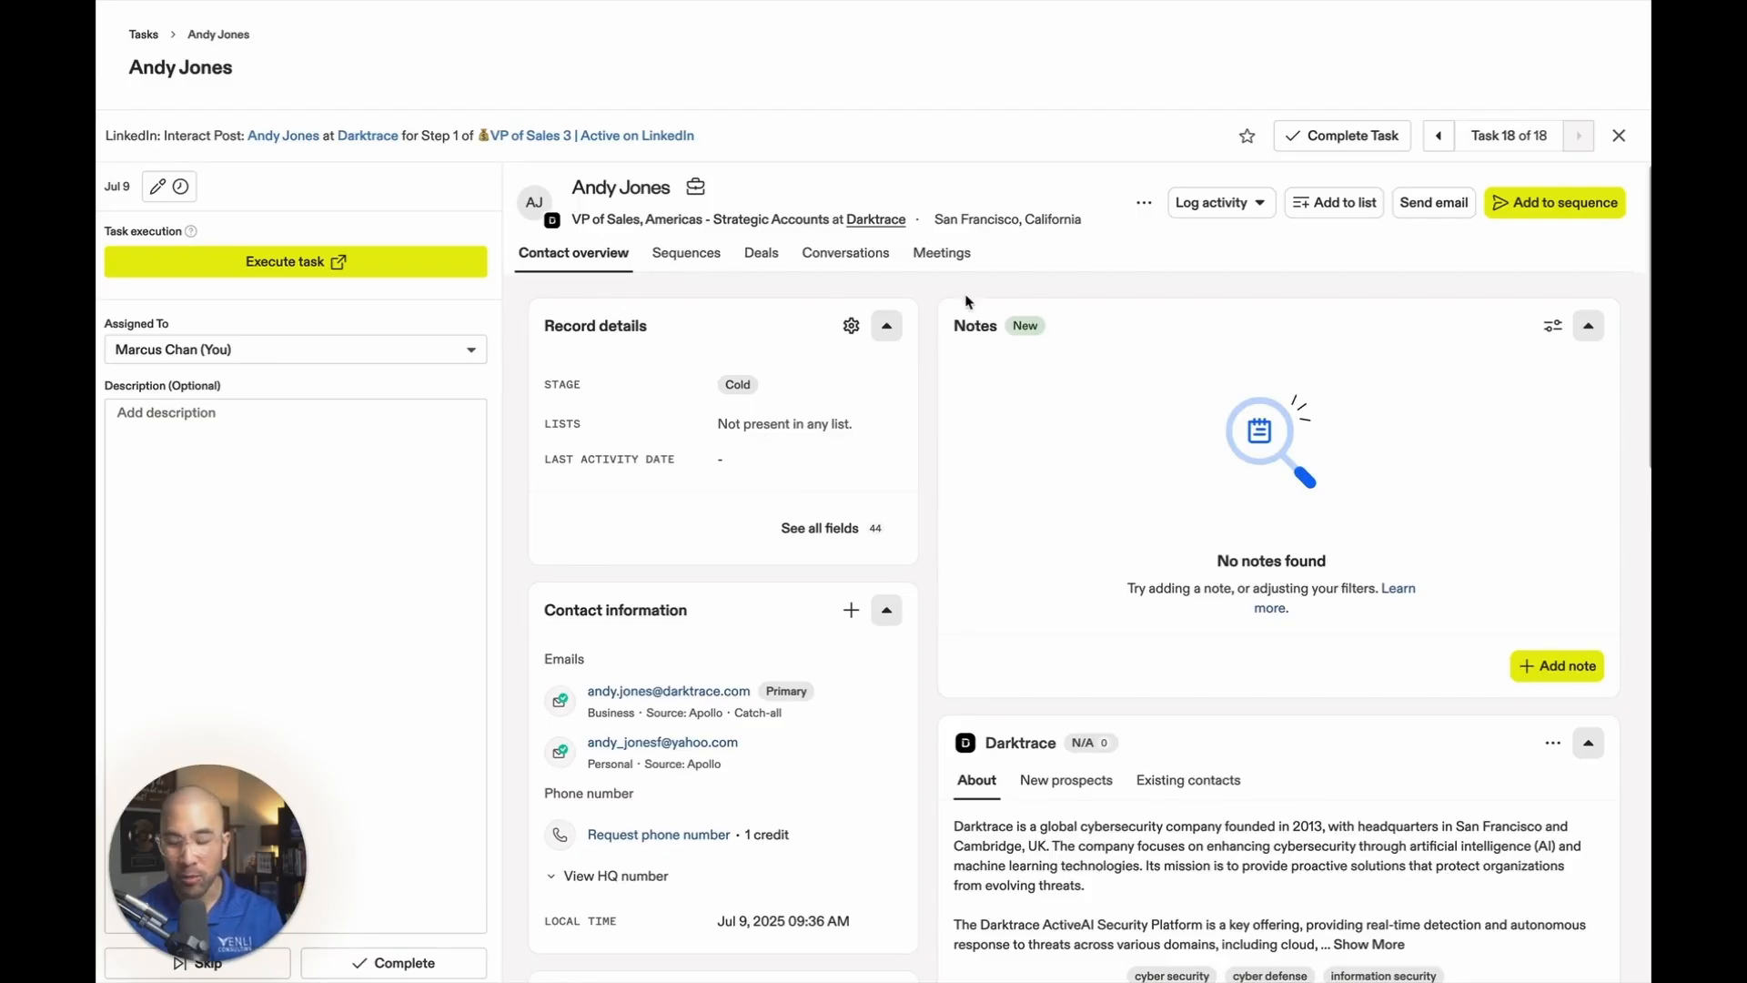
Add a note titled "Trigger Notes" to the Darktrace lead's contact record in Apollo.
click(1557, 666)
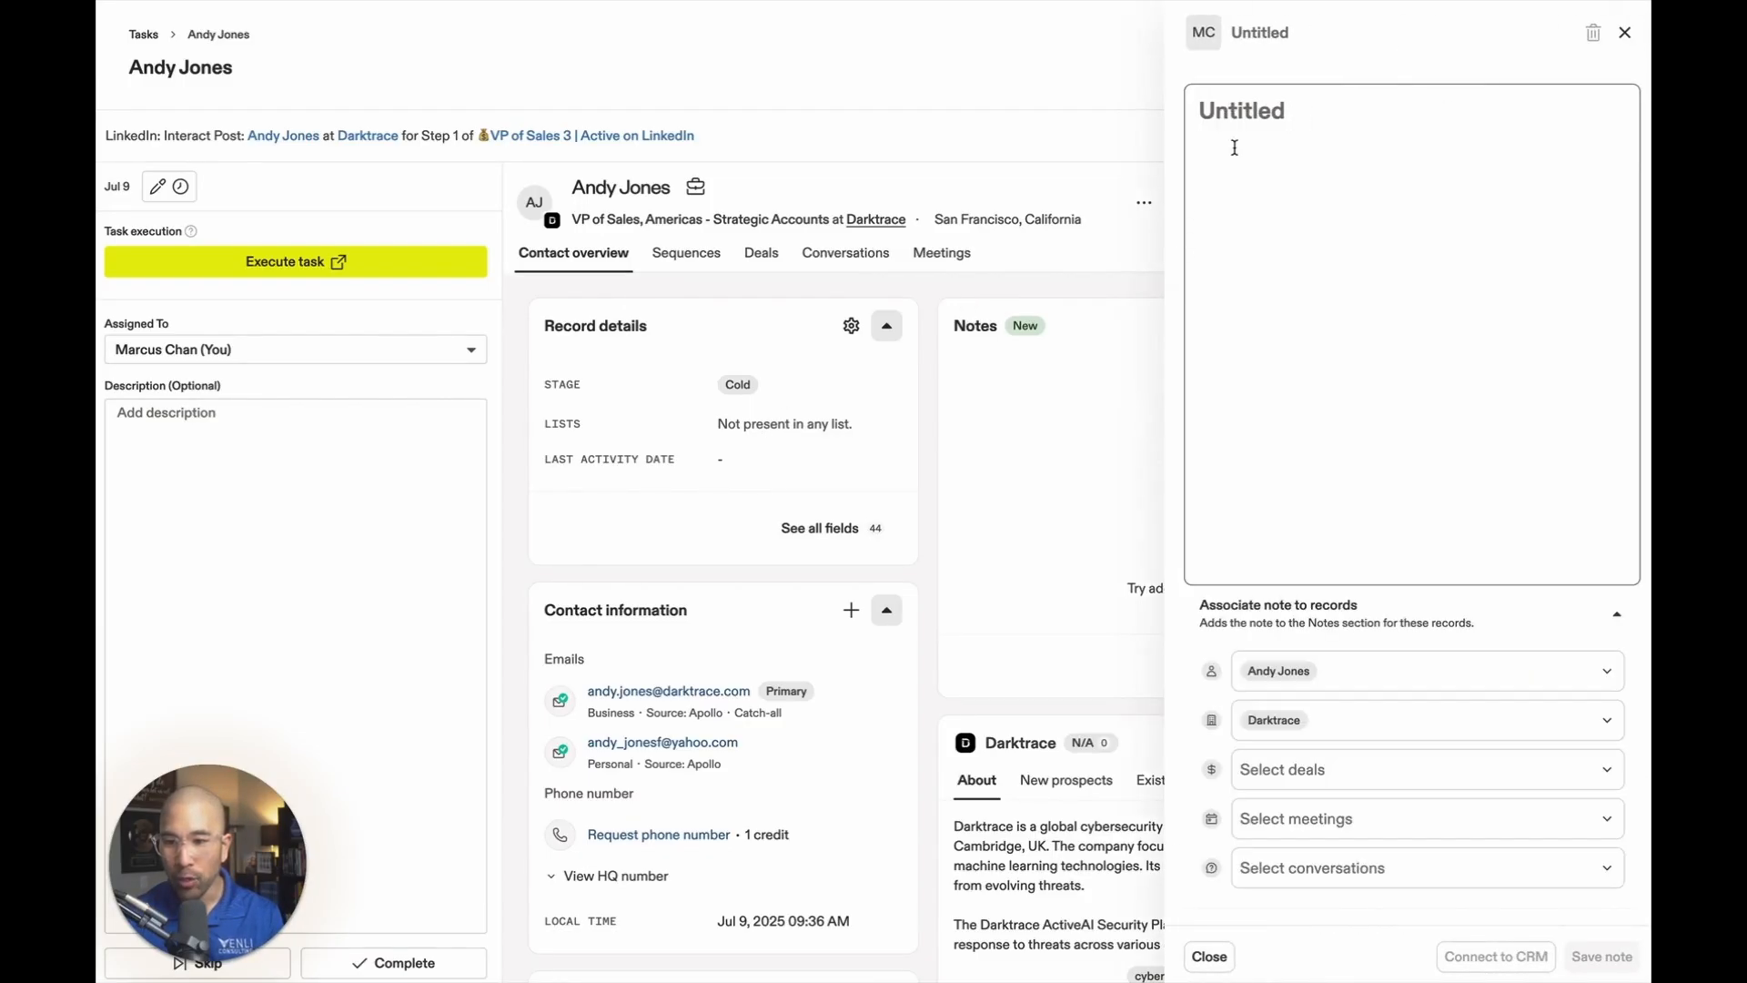
text(Trigger Notes)
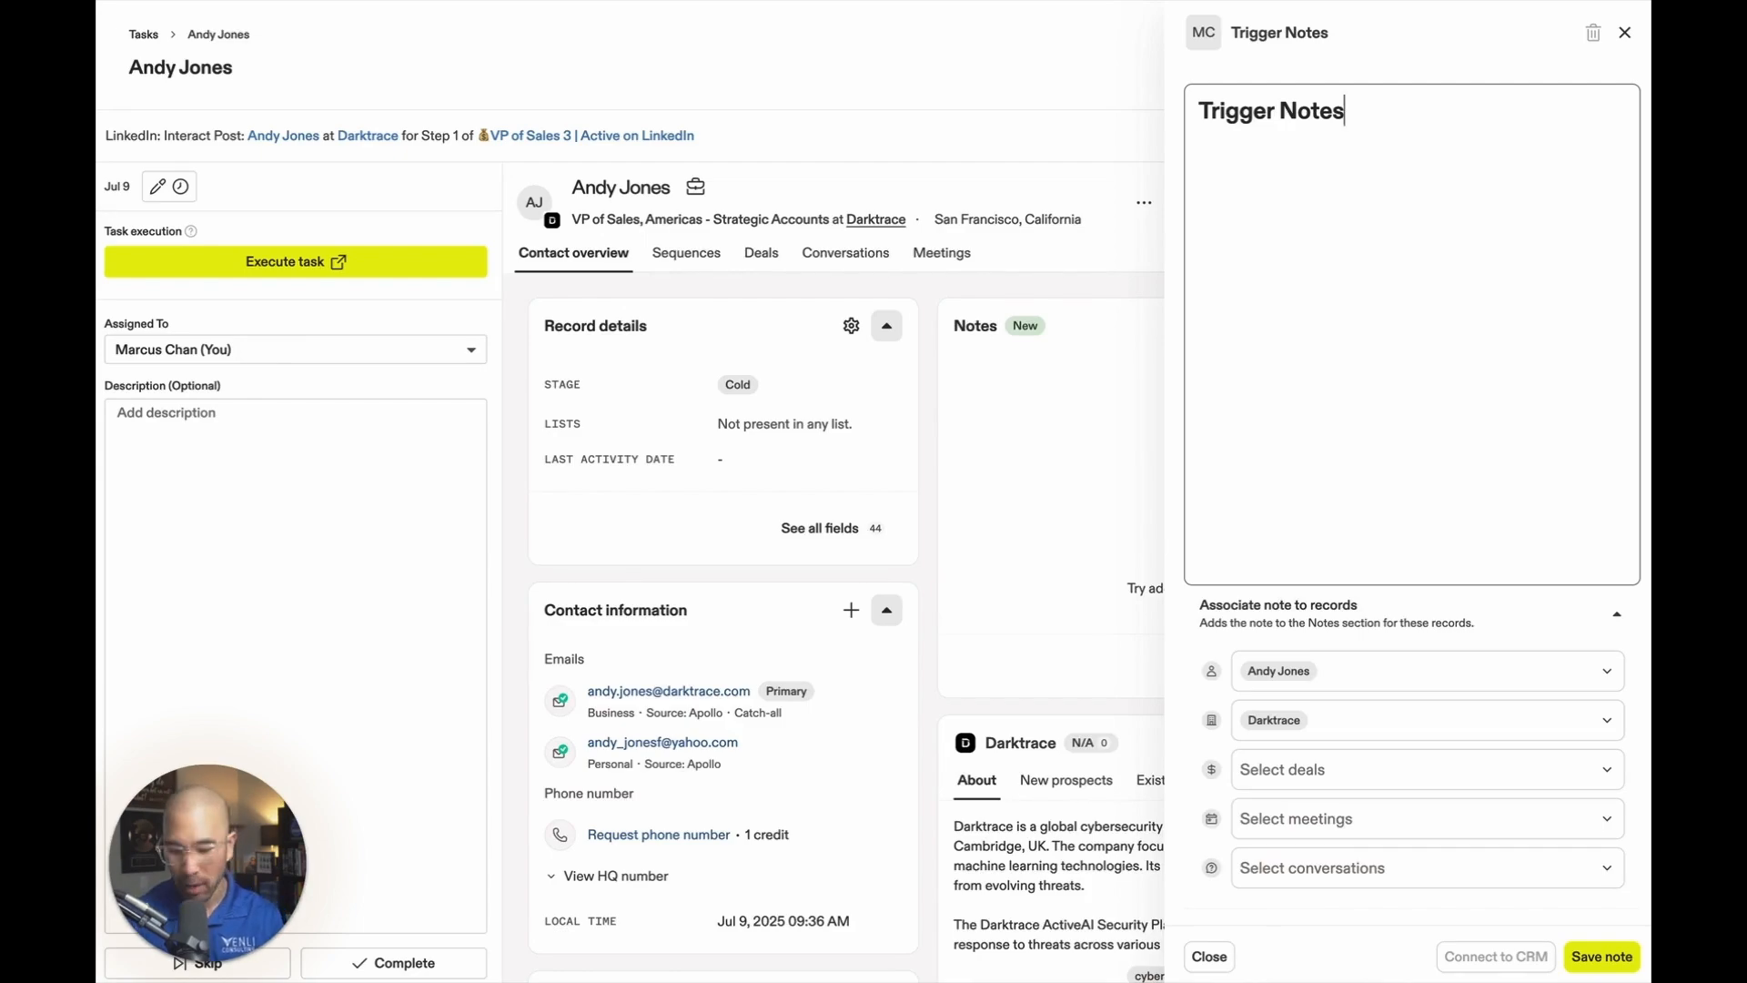
key(Return)
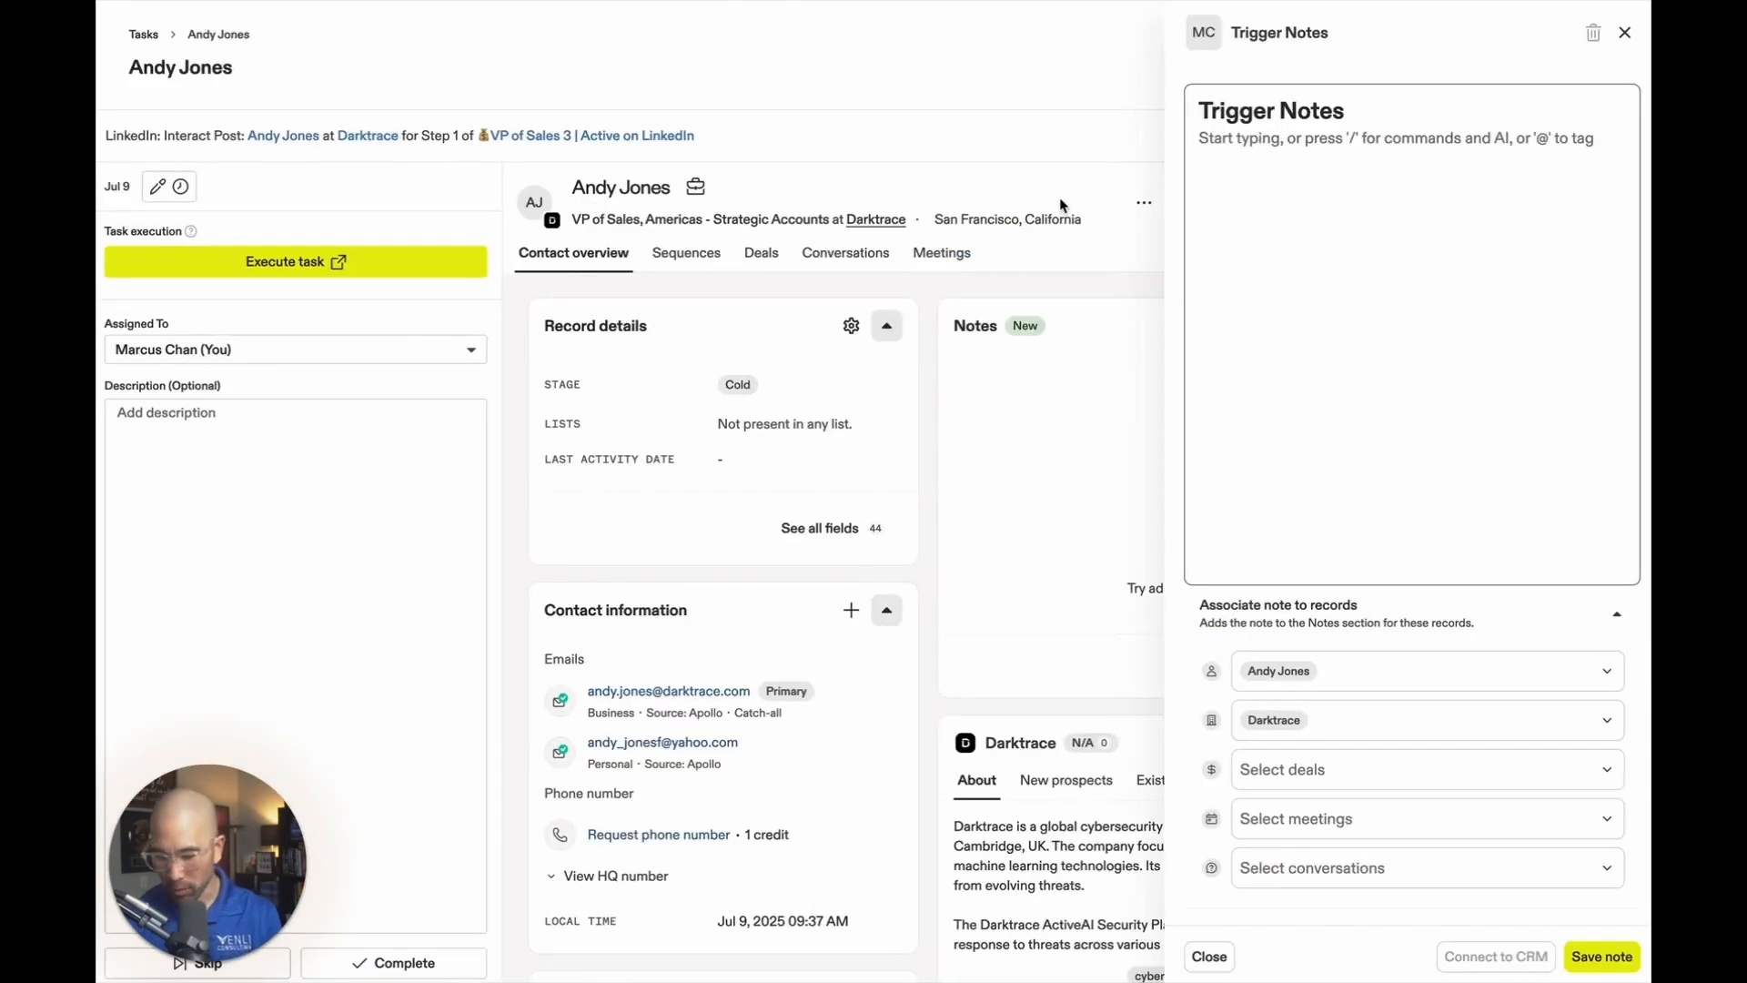
Enter the bullet "35% sales job opening growth" in the Trigger Notes note.
text(- Sales)
key(BackSpace)
key(BackSpace)
key(BackSpace)
key(BackSpace)
key(BackSpace)
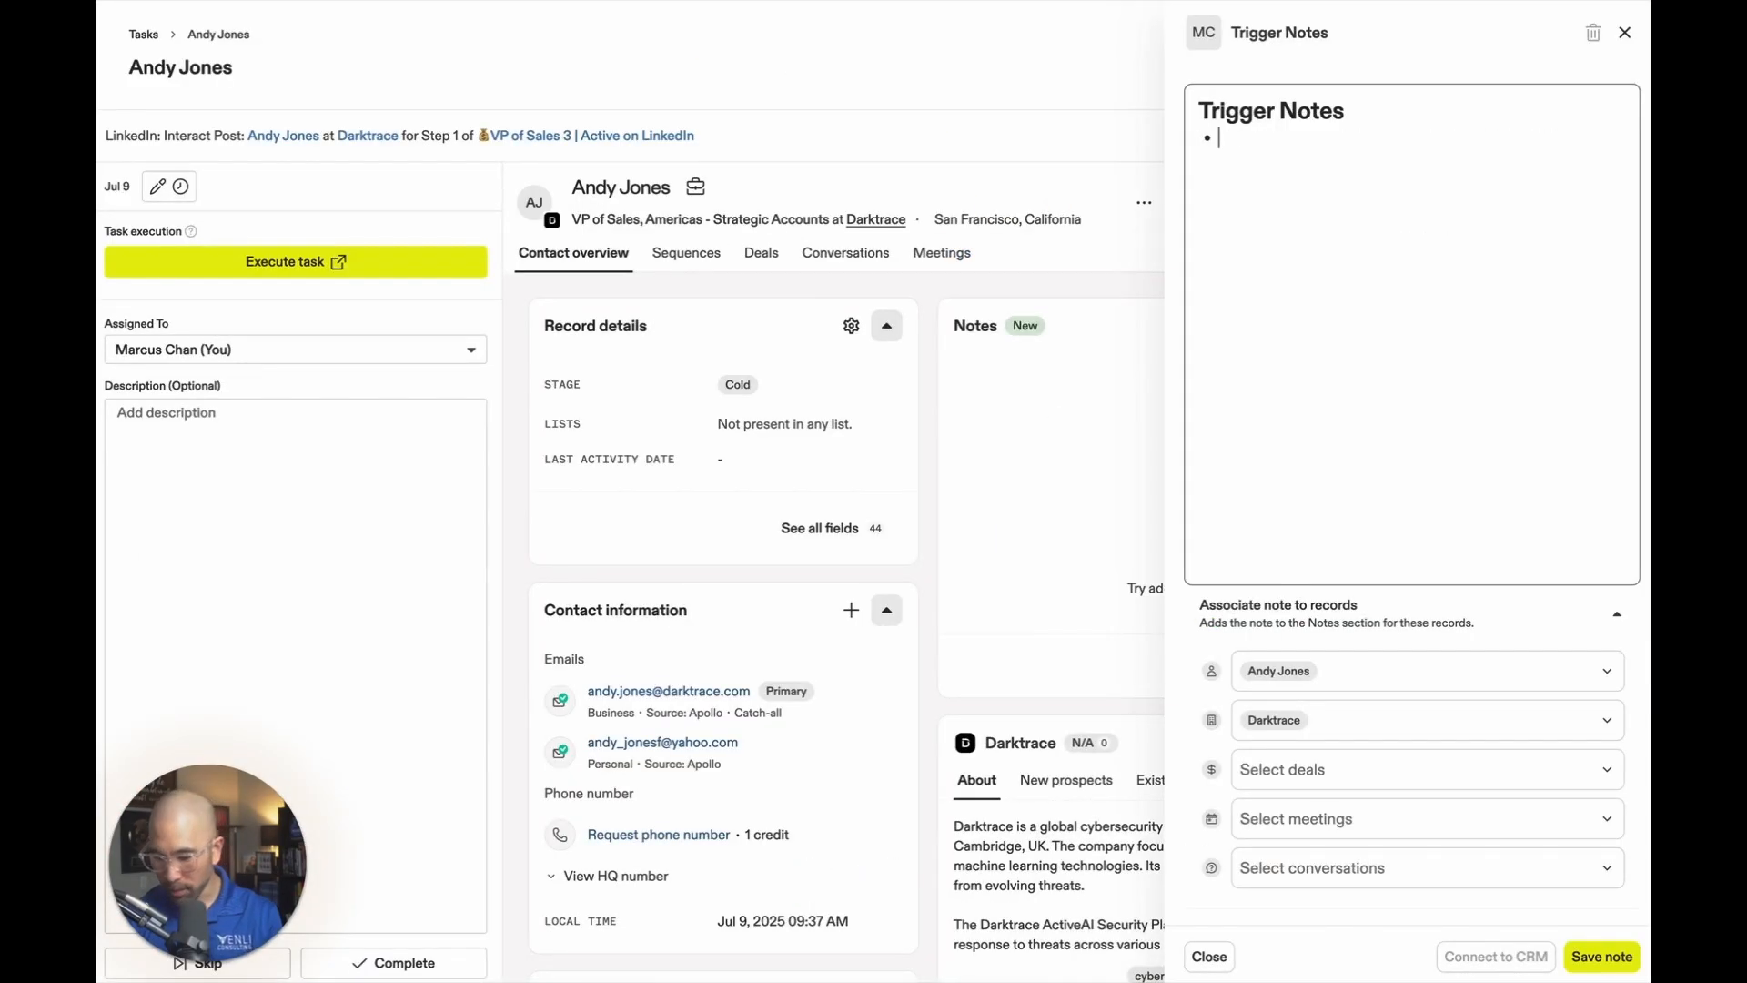
text(35% sales job)
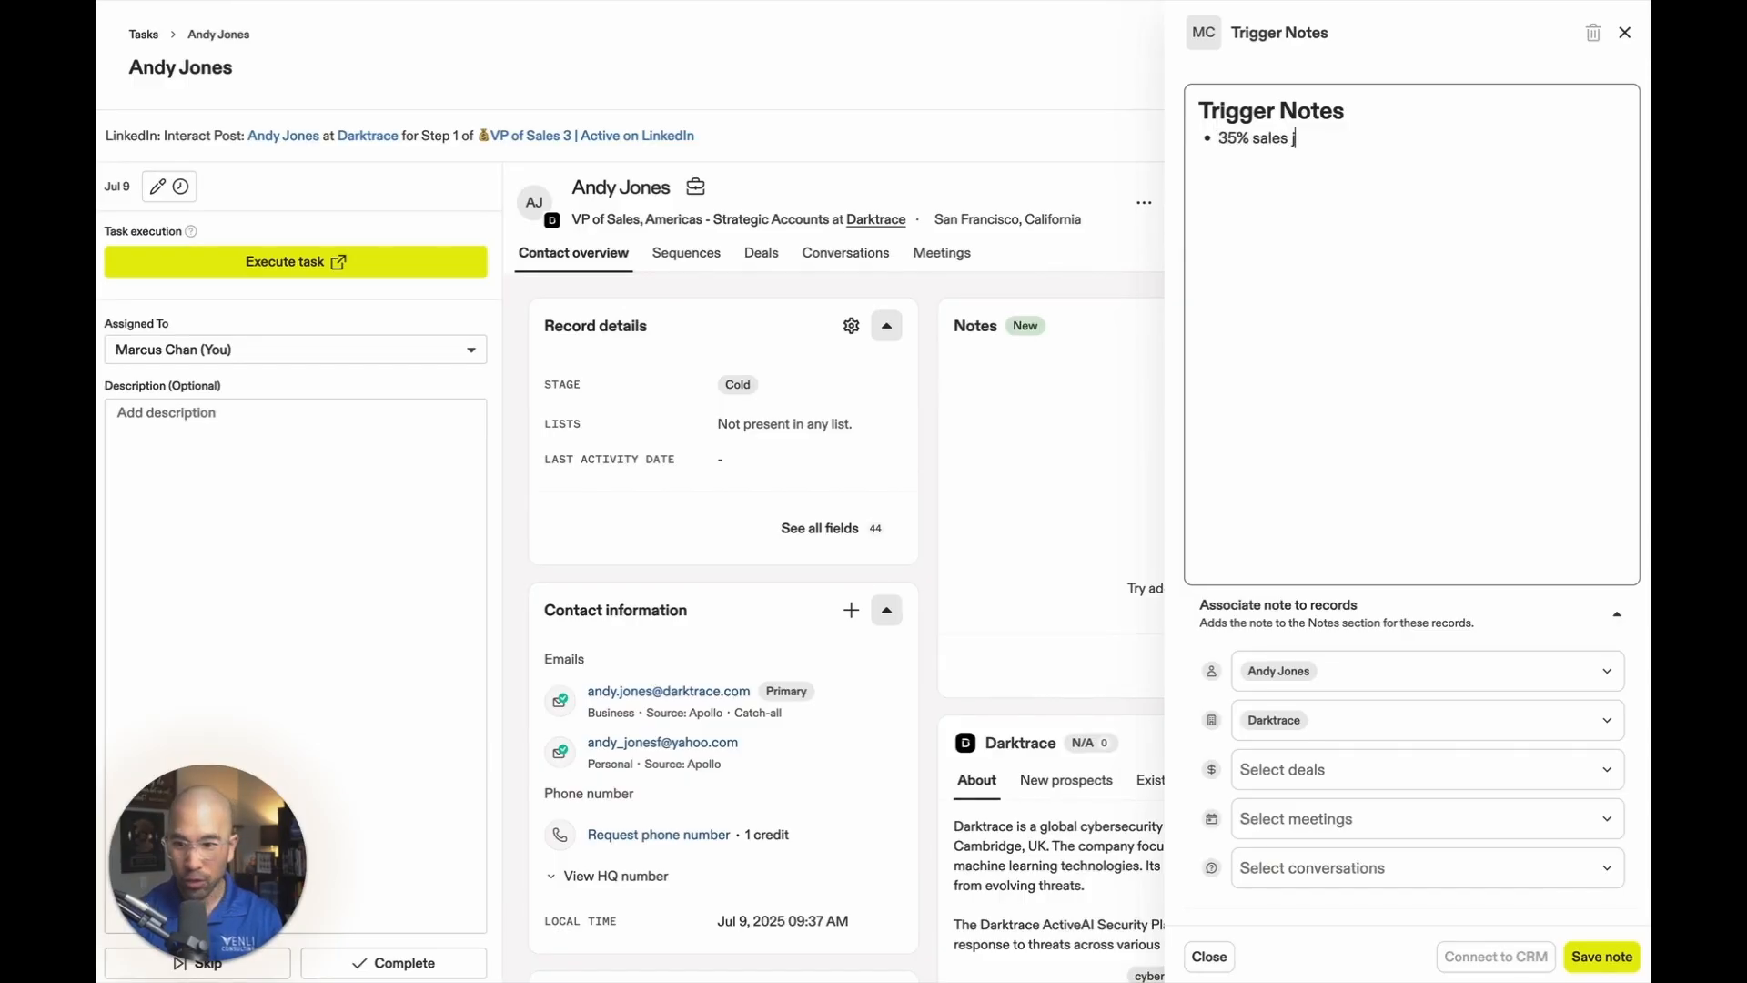
text( opening growth)
key(Return)
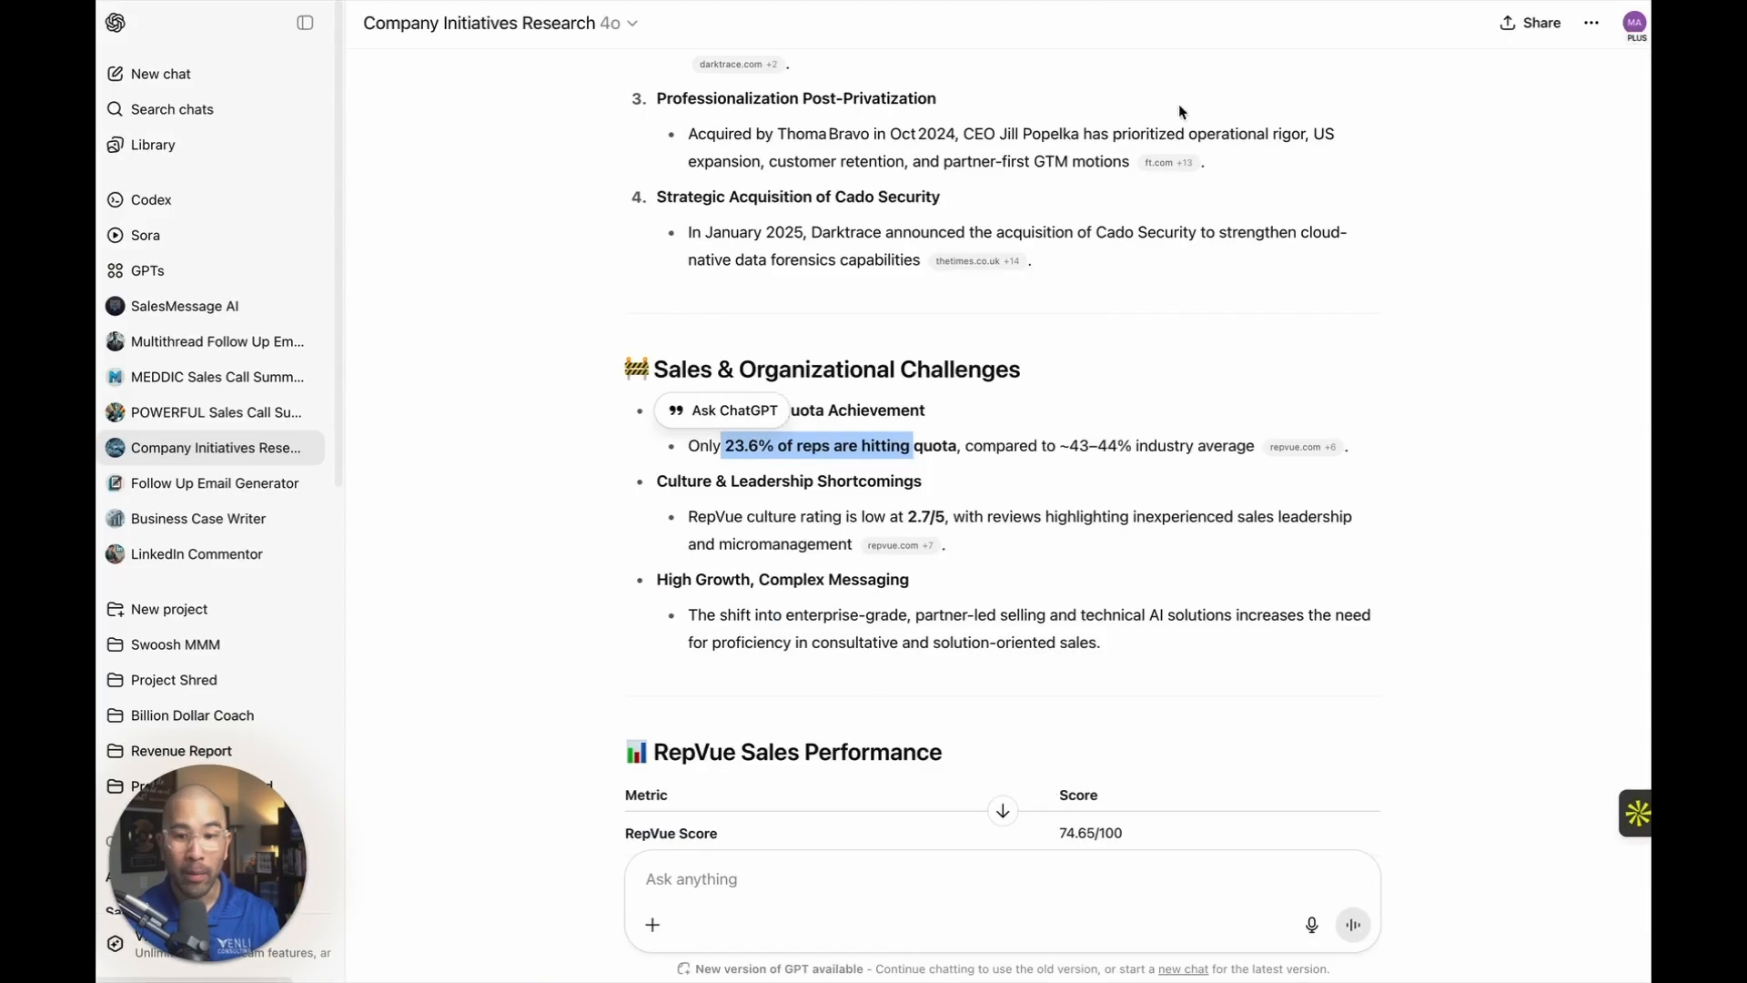
In ChatGPT, copy the Darktrace analysis from Strategic Initiatives & Market Focus through the Leadership Coaching & Culture Reset recommendations.
scroll(1055, 308, up, 2)
scroll(1055, 310, up, 4)
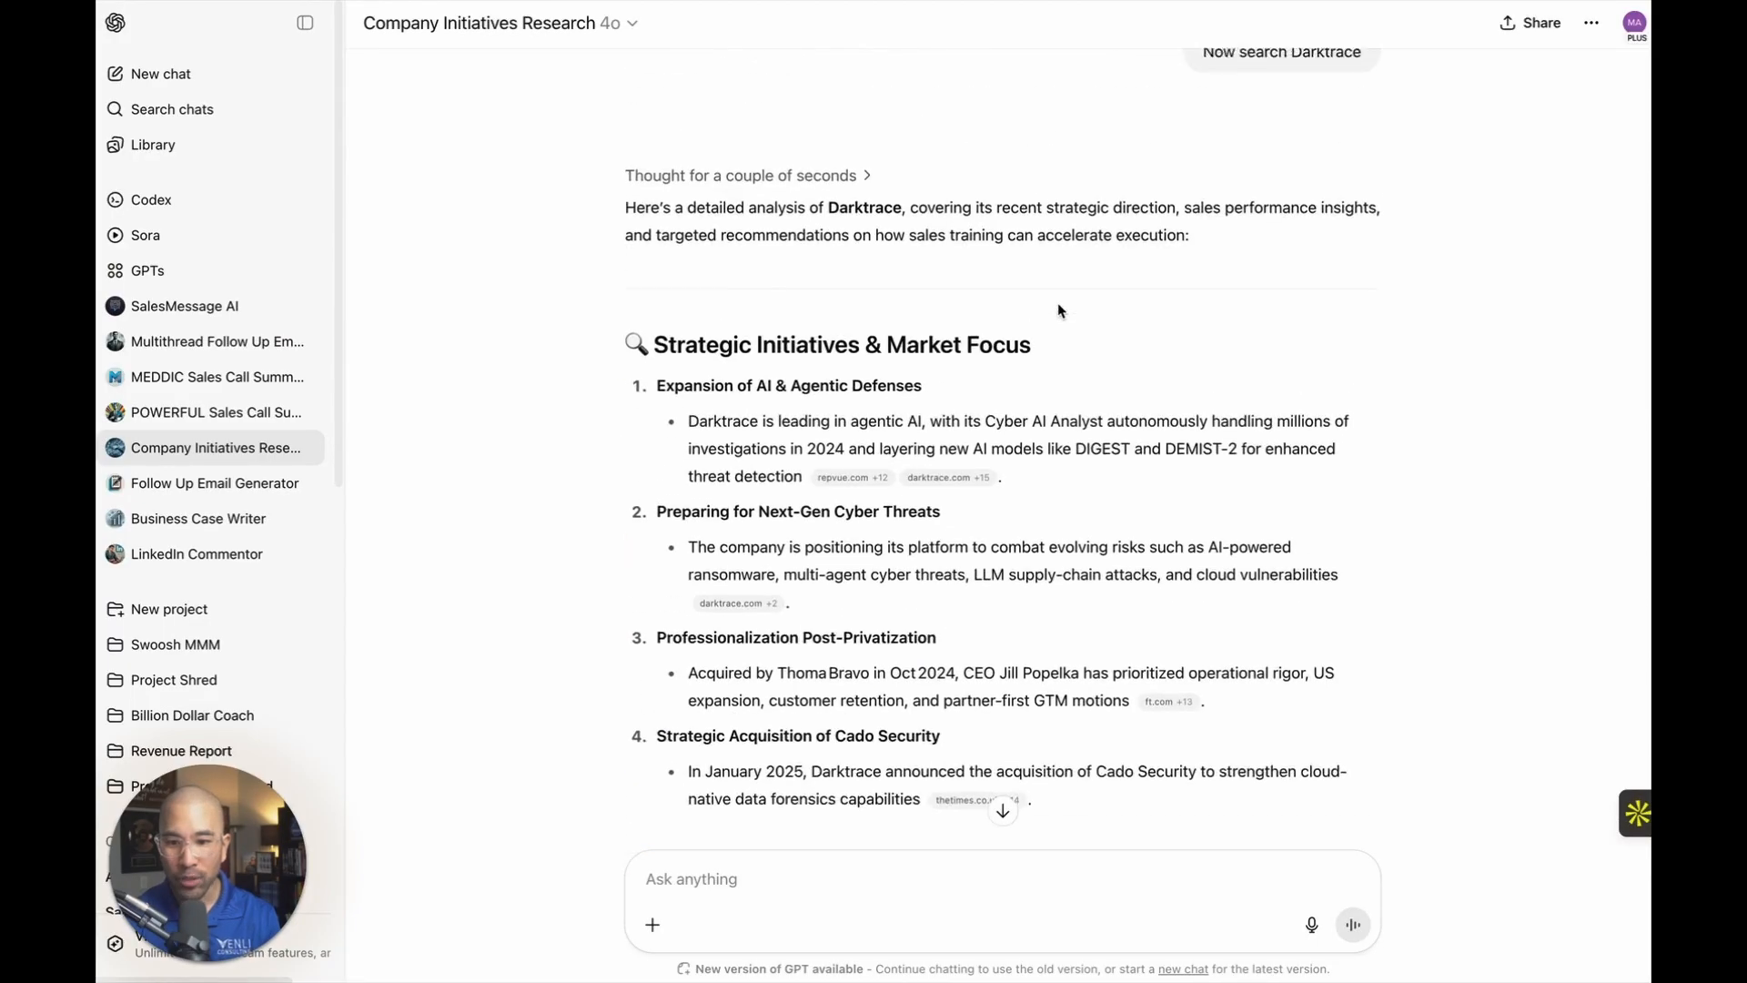
click(865, 311)
drag(595, 337, 1206, 420)
scroll(936, 379, down, 8)
scroll(1007, 396, down, 13)
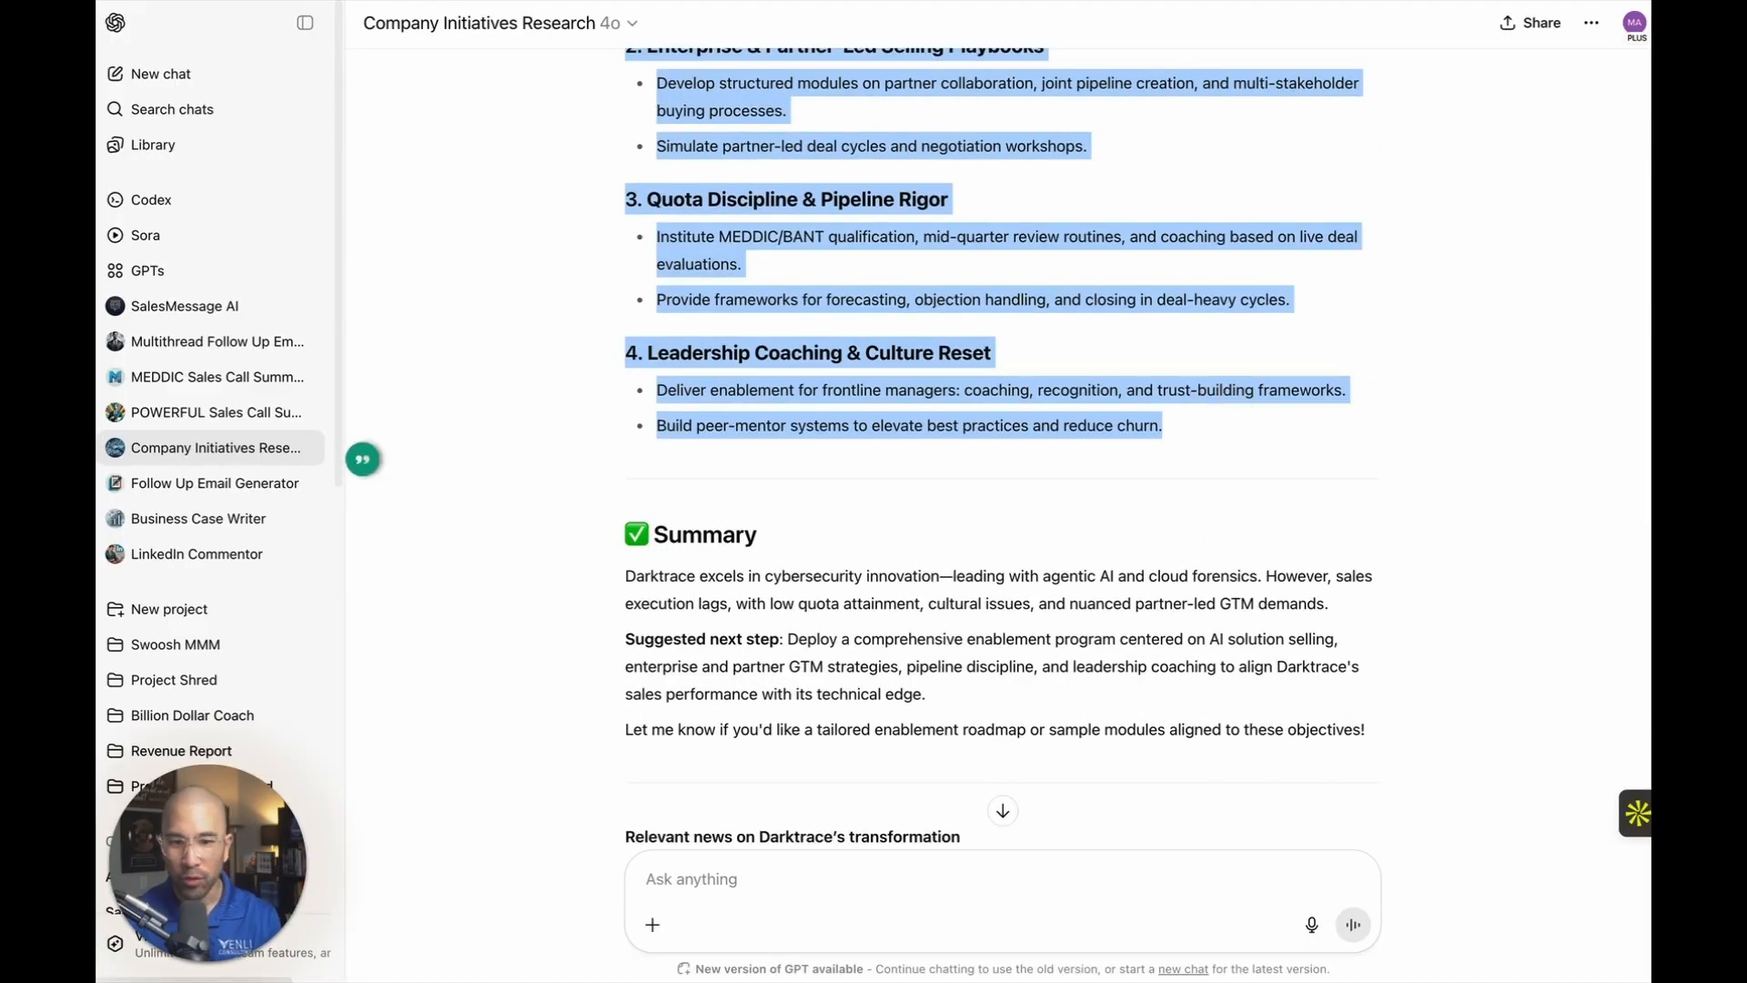
Paste the copied Darktrace analysis into the Trigger Notes note in Apollo, check it, and save the note.
key(super+Tab)
key(super+v)
scroll(1364, 252, up, 15)
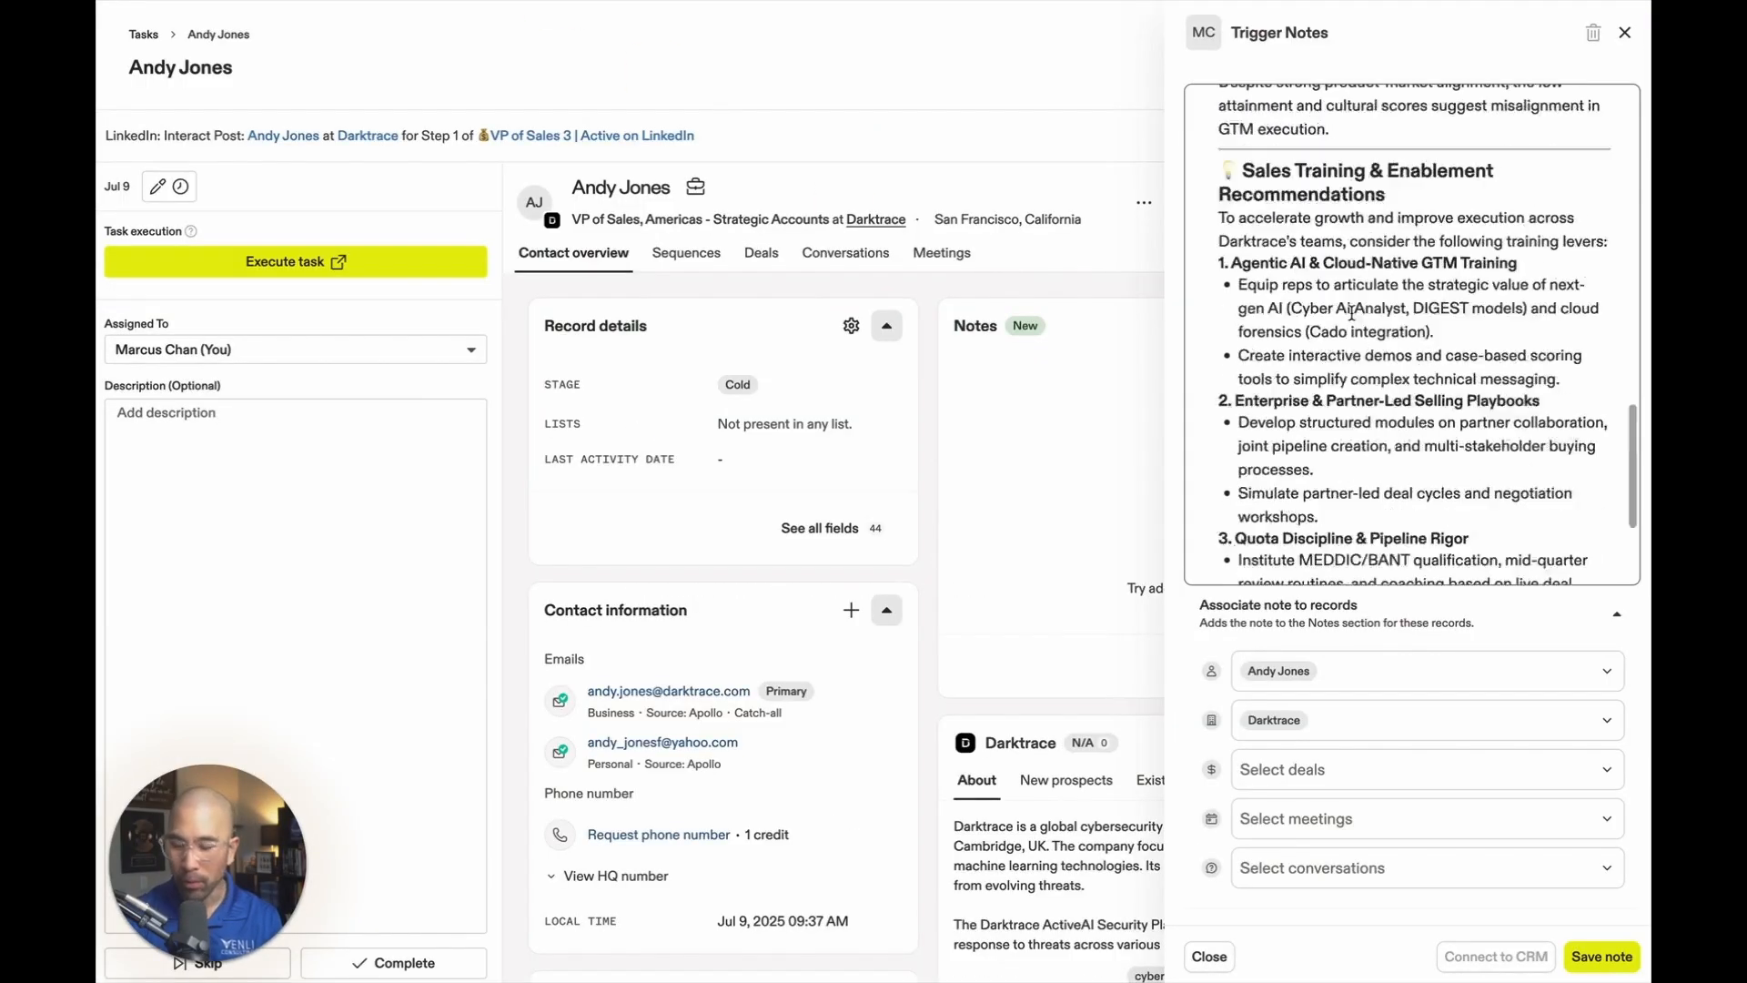
scroll(1342, 299, down, 15)
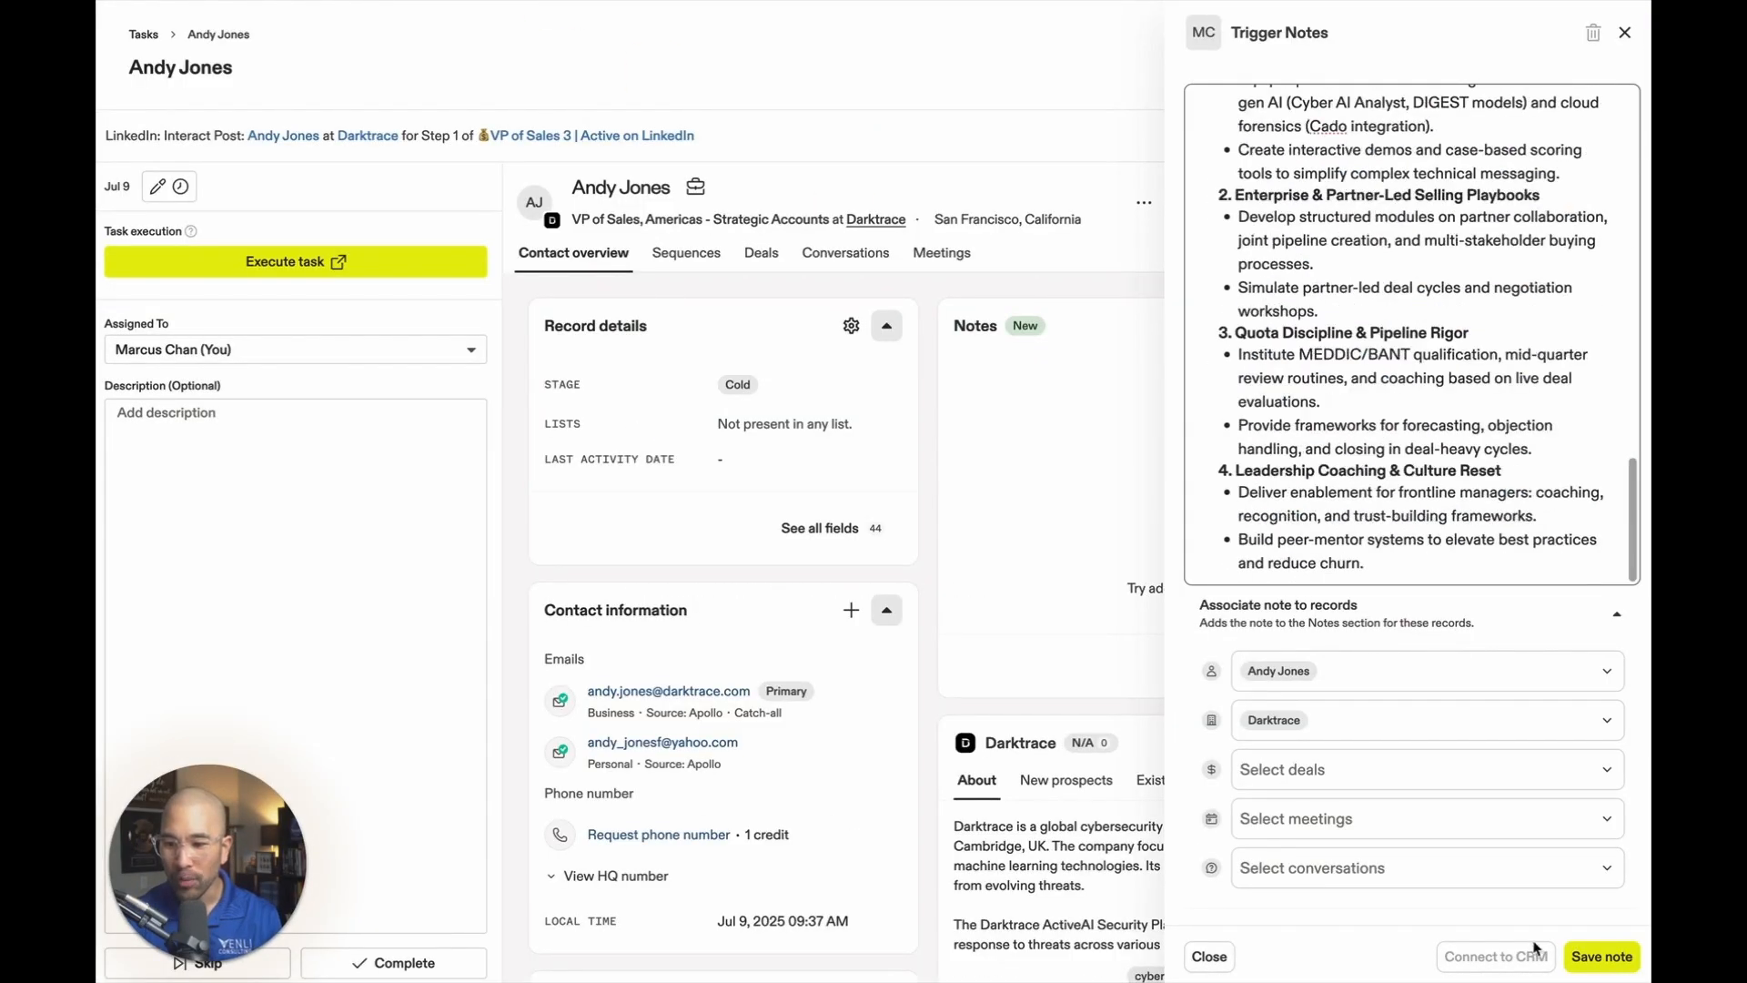
click(1601, 956)
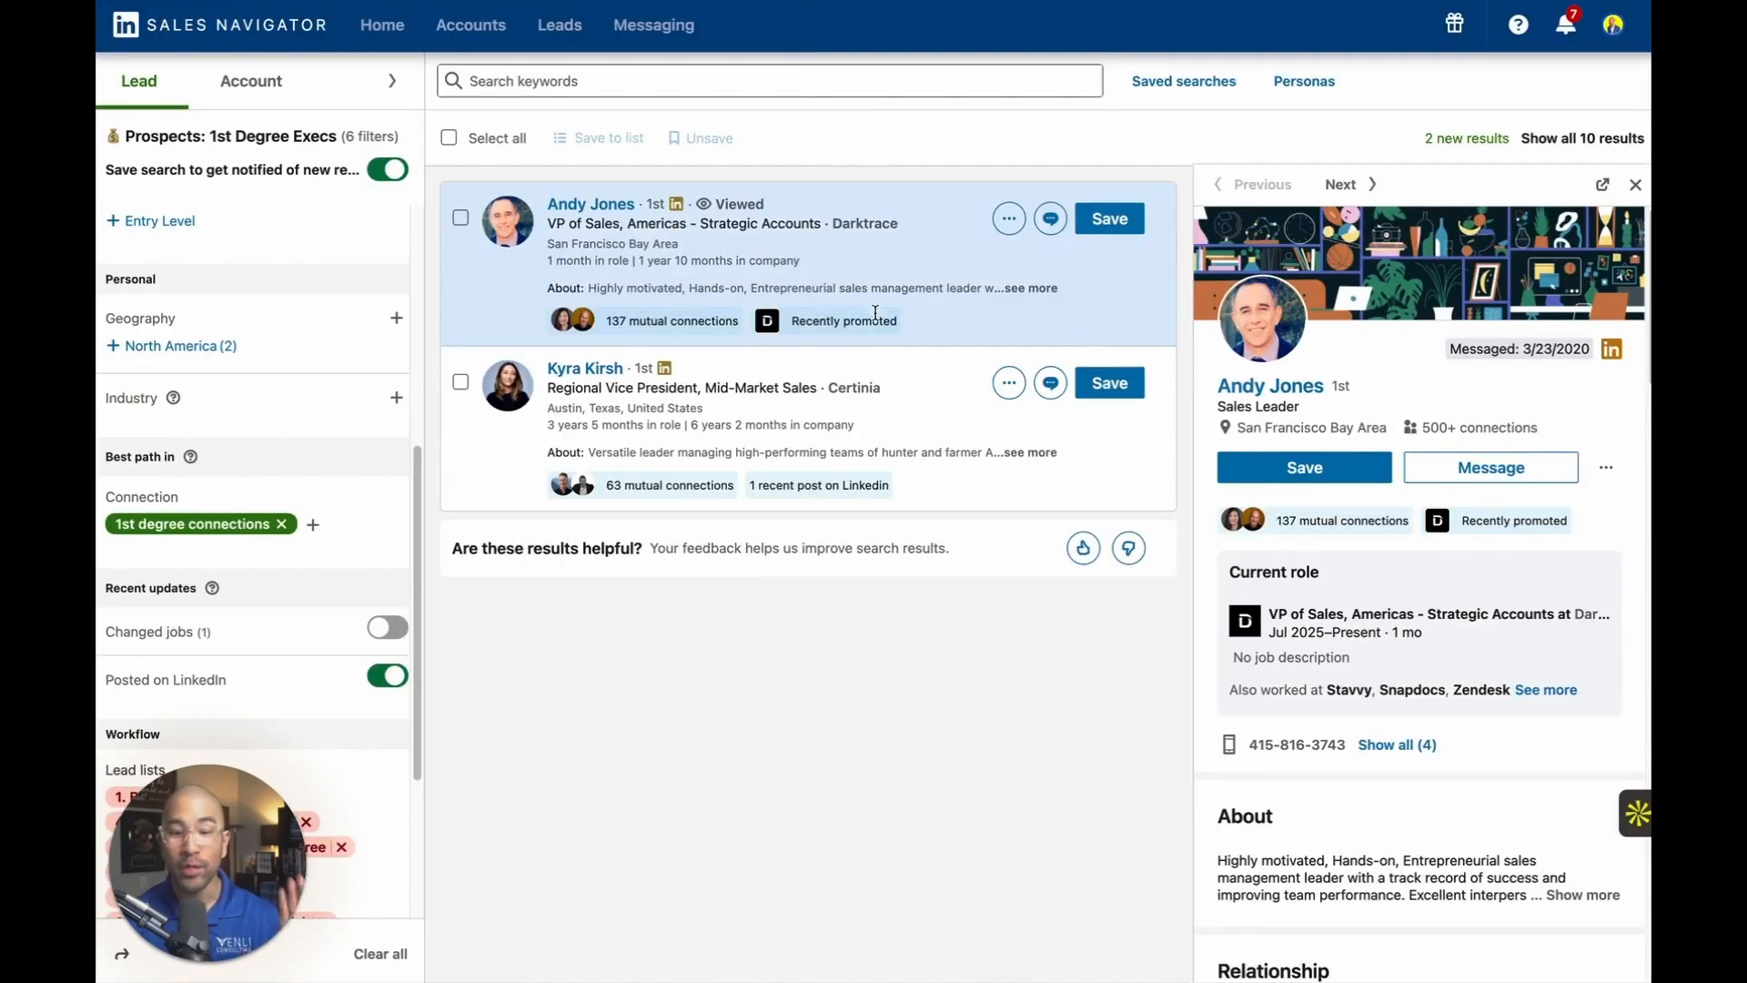
Examine the Certinia Regional Vice President lead in Sales Navigator and open the Certinia account page from the experience section in a new tab.
click(579, 373)
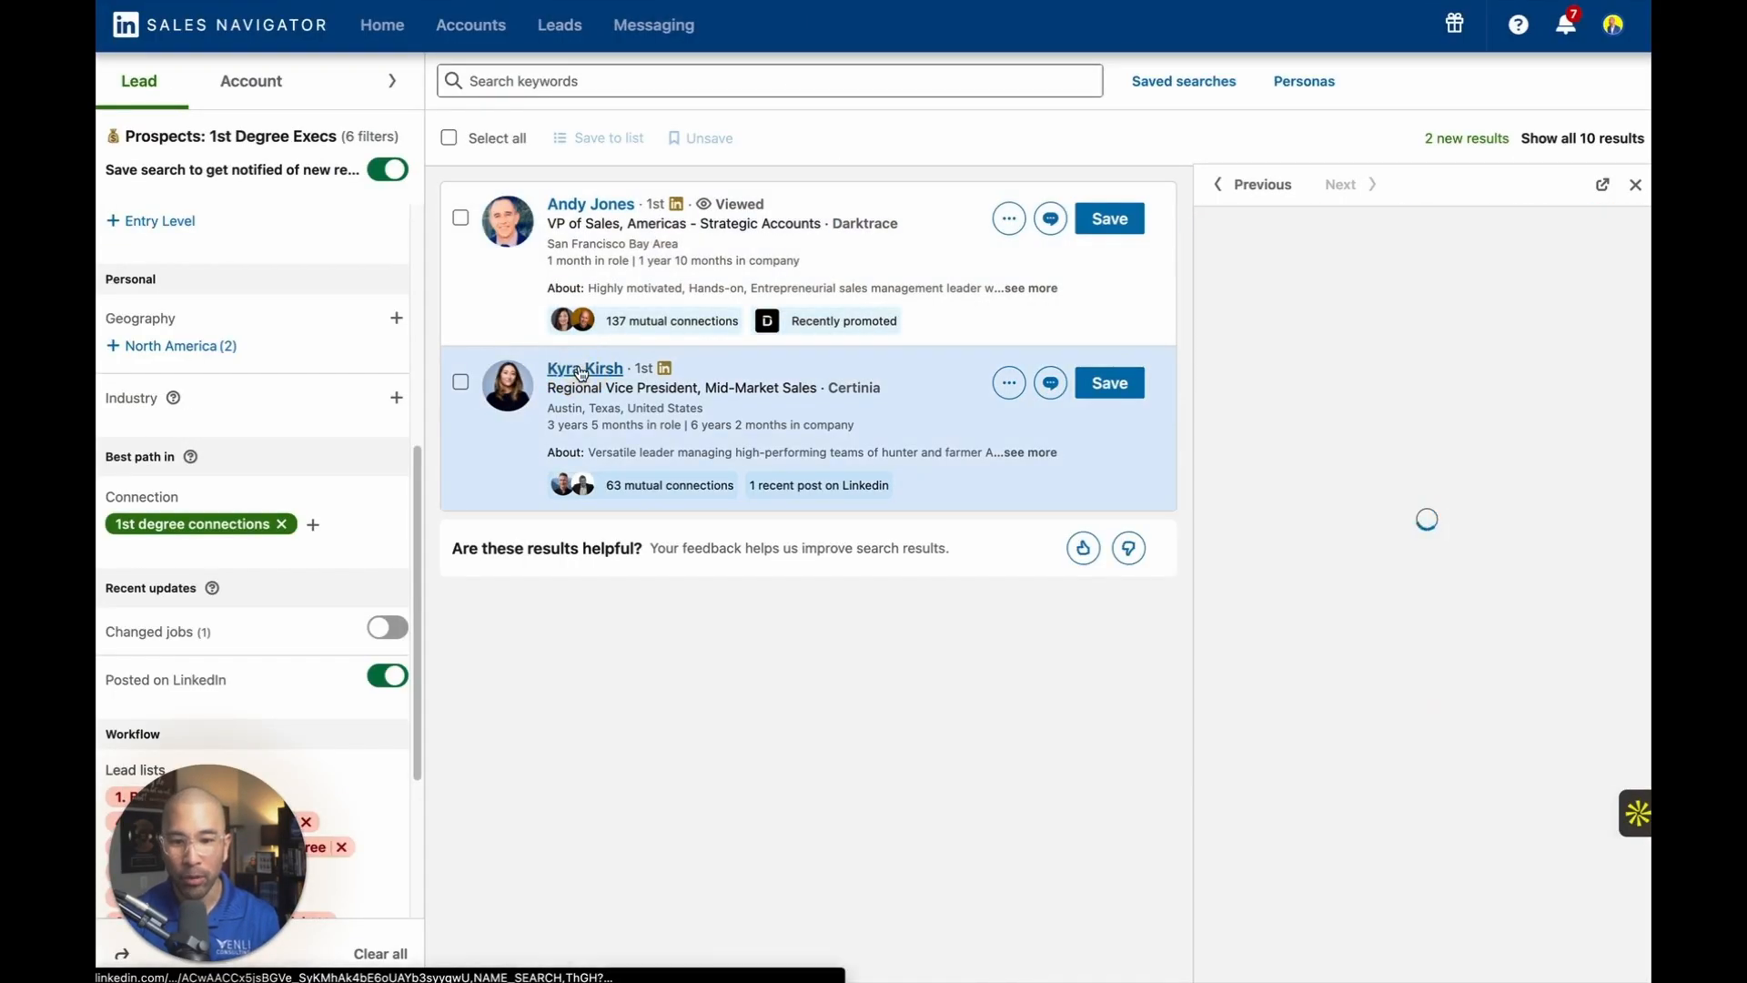
scroll(1375, 415, down, 1)
scroll(1375, 415, down, 10)
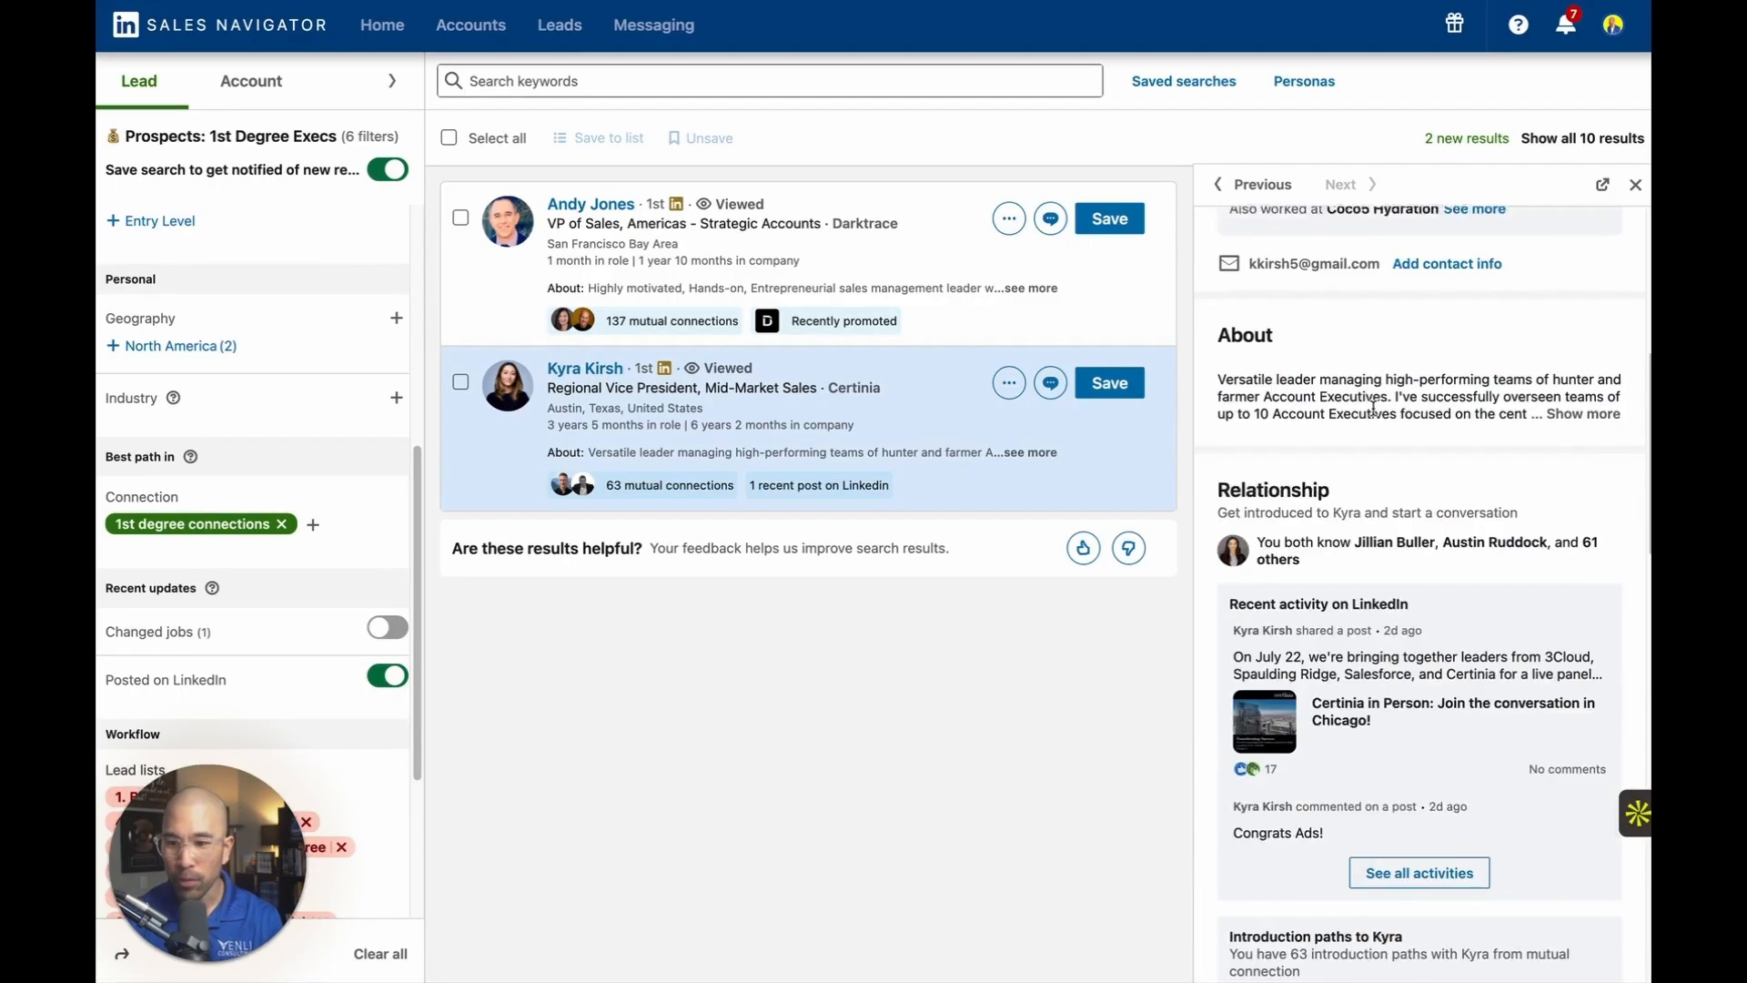
scroll(1375, 418, down, 1)
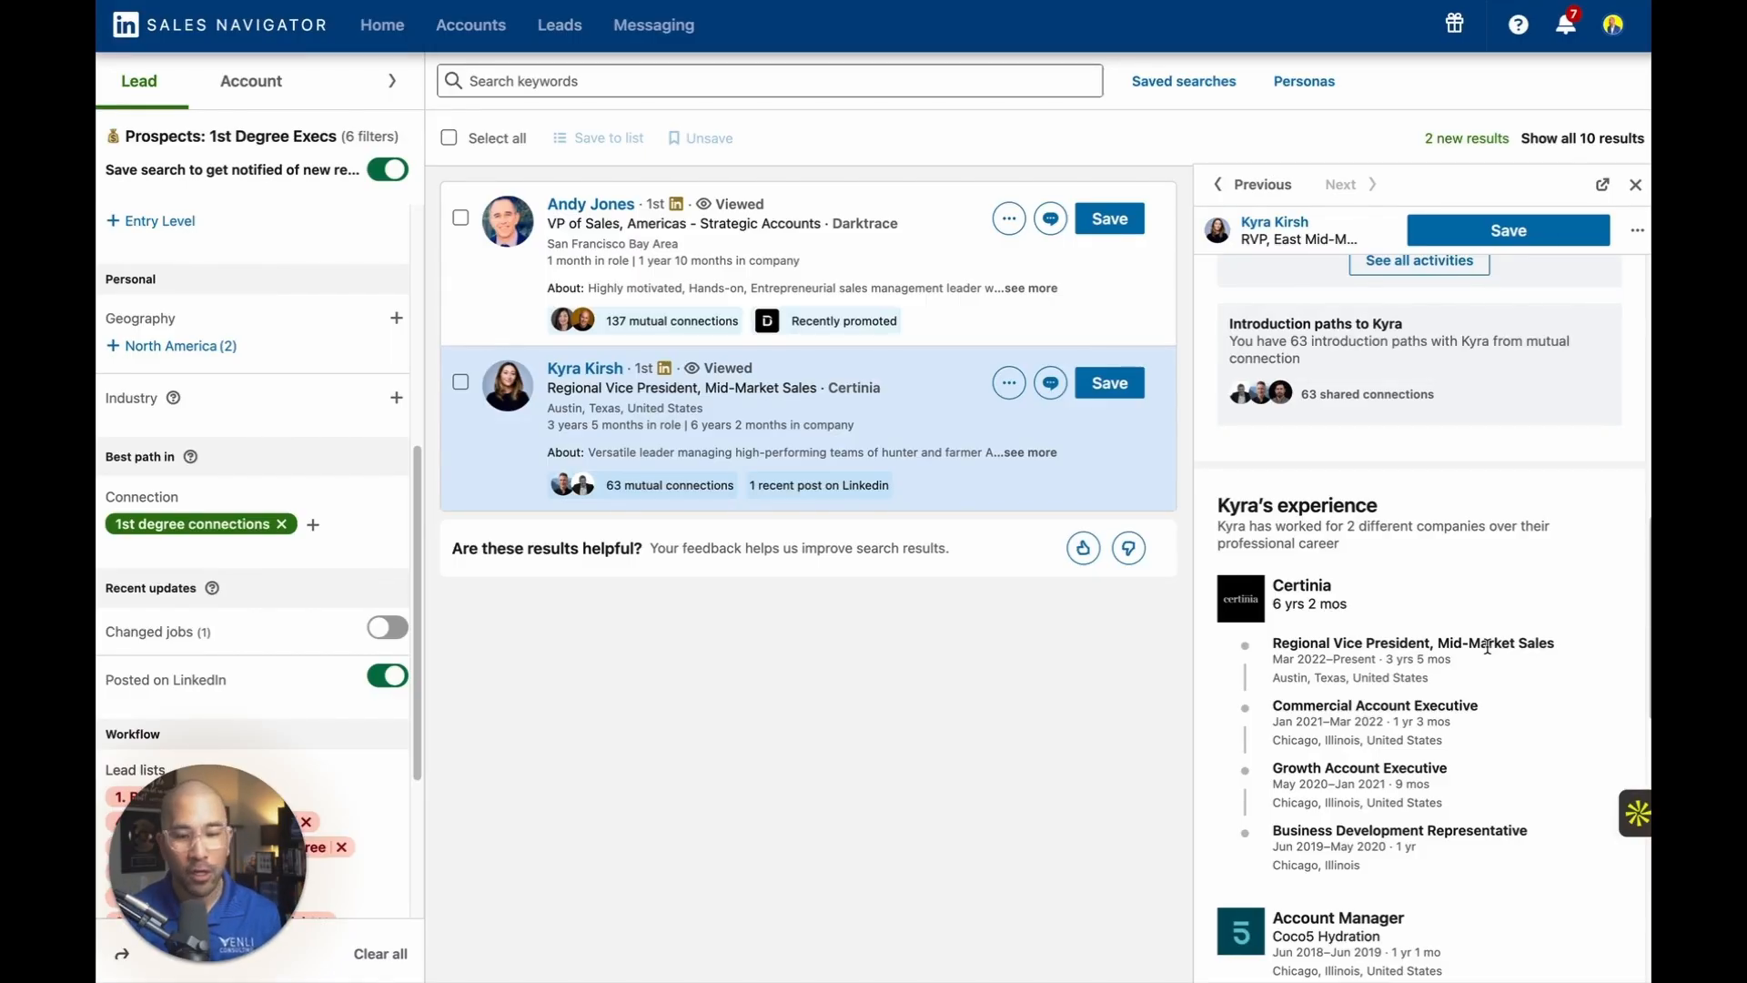
right_click(1241, 591)
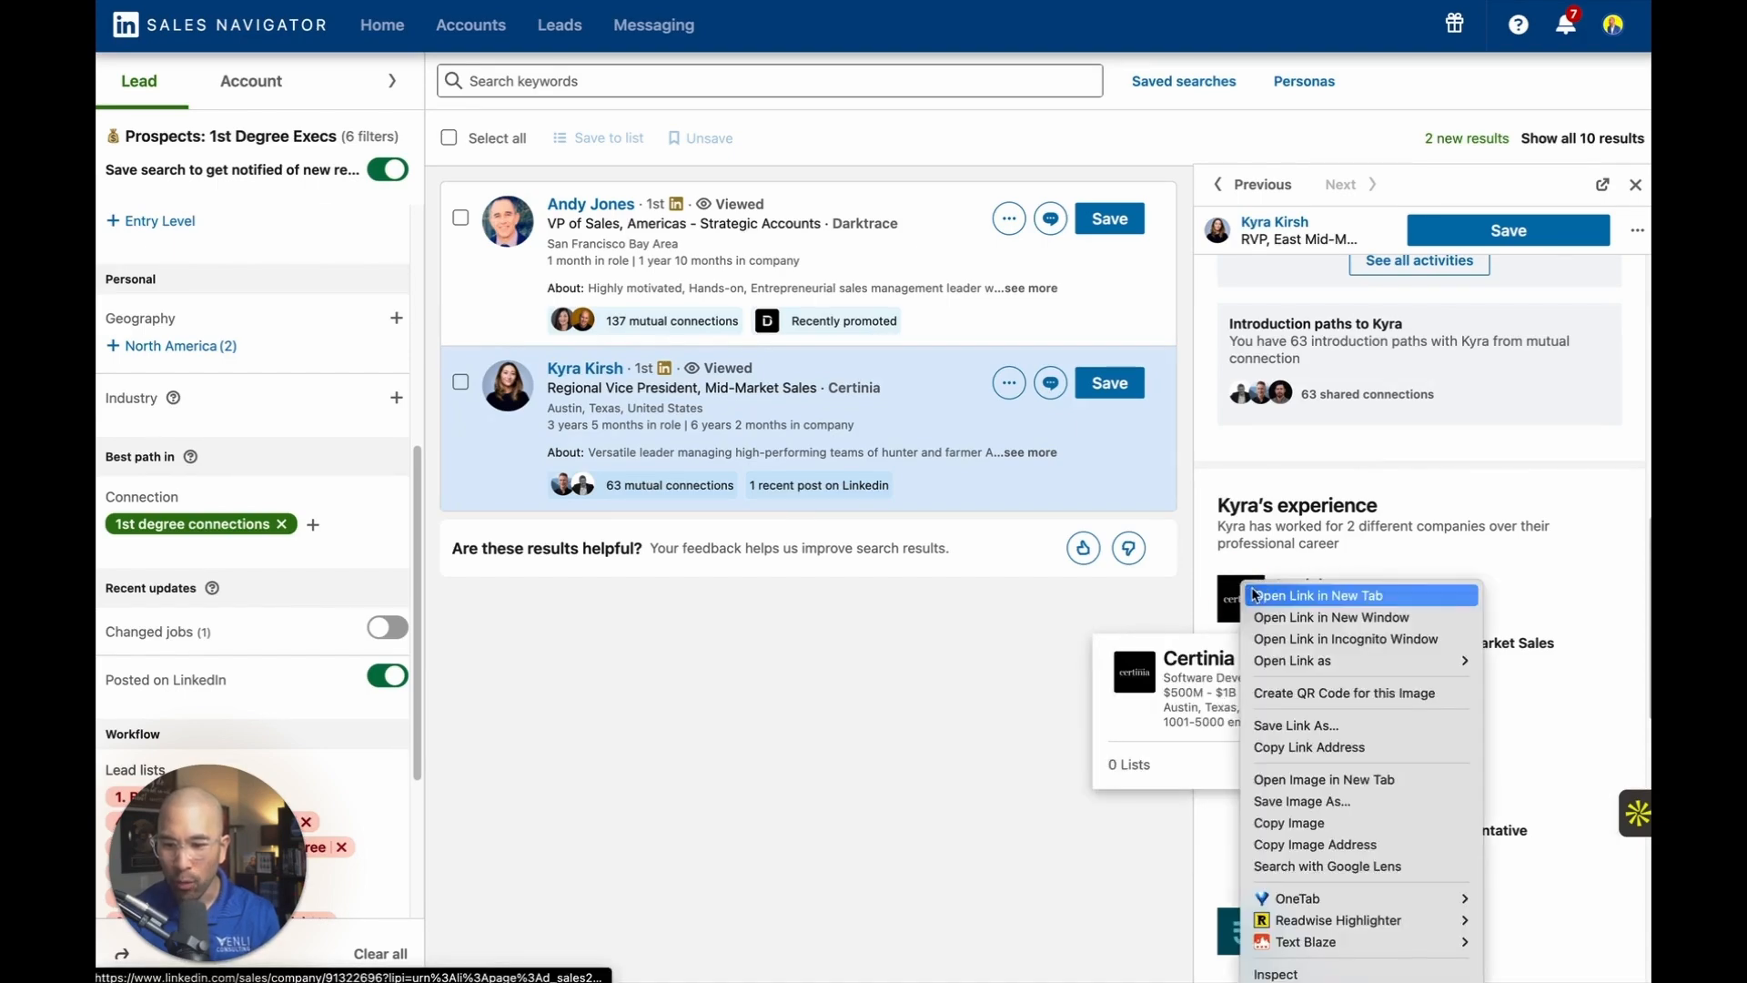
click(1230, 411)
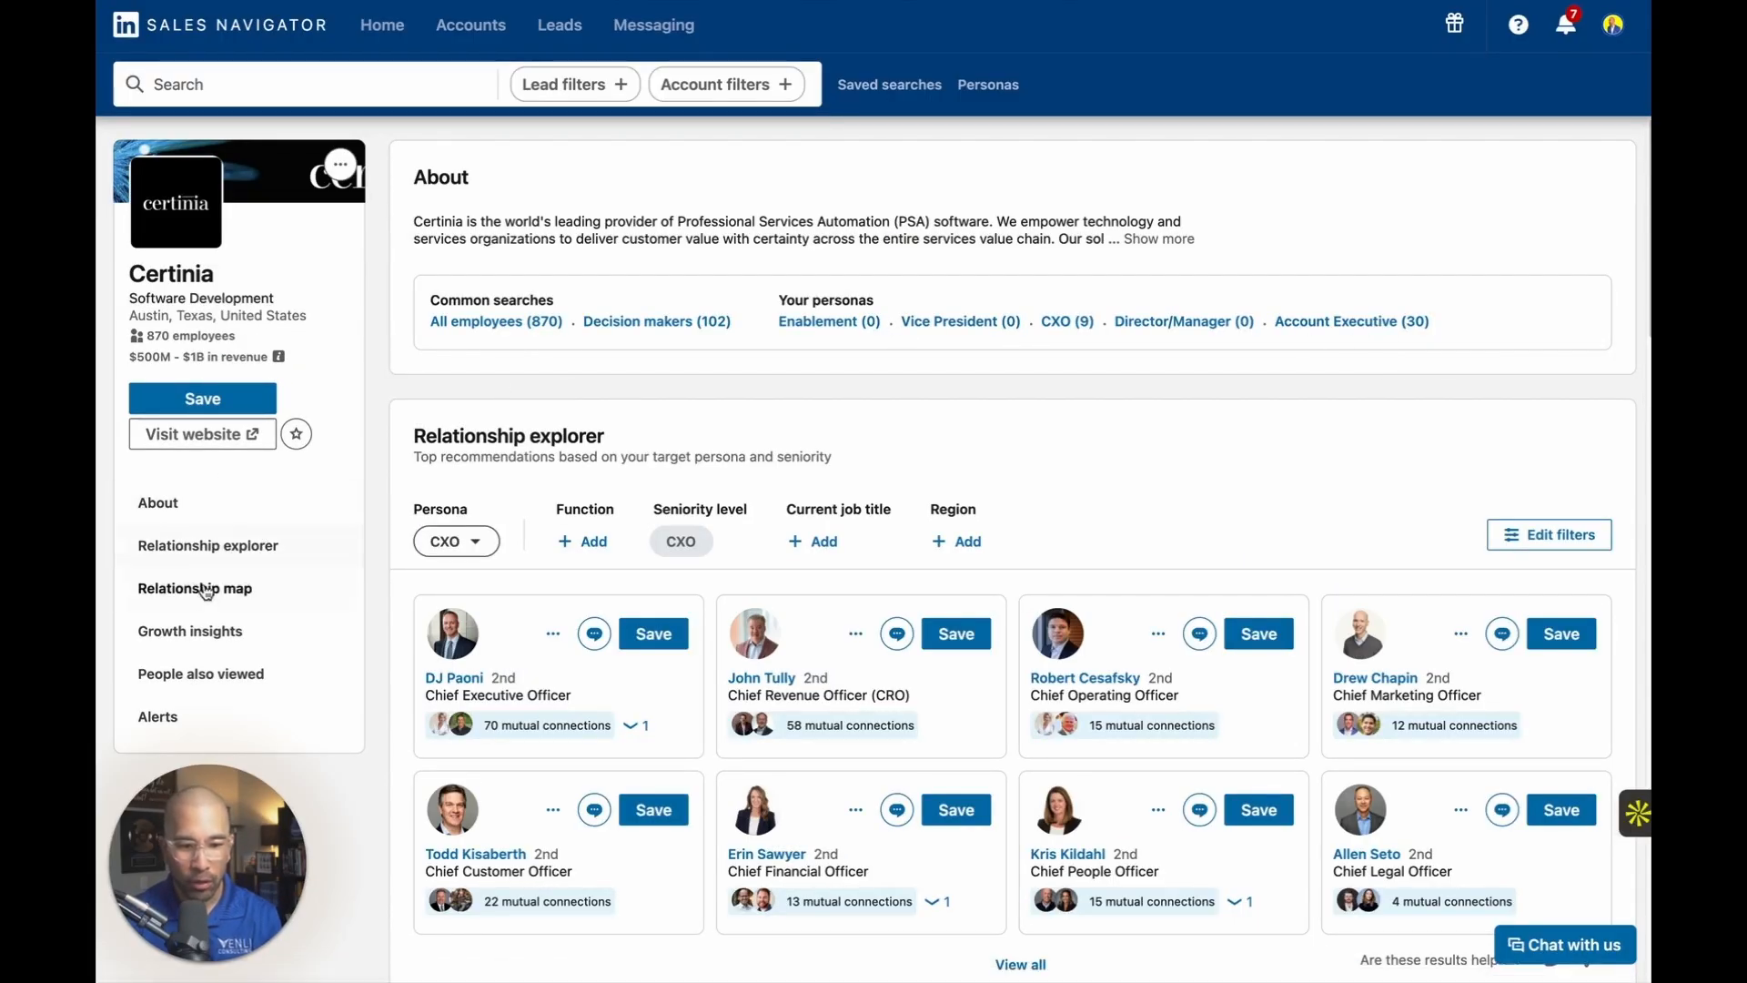
Show Certinia's job openings in the growth insights and select the company name for copying.
click(193, 633)
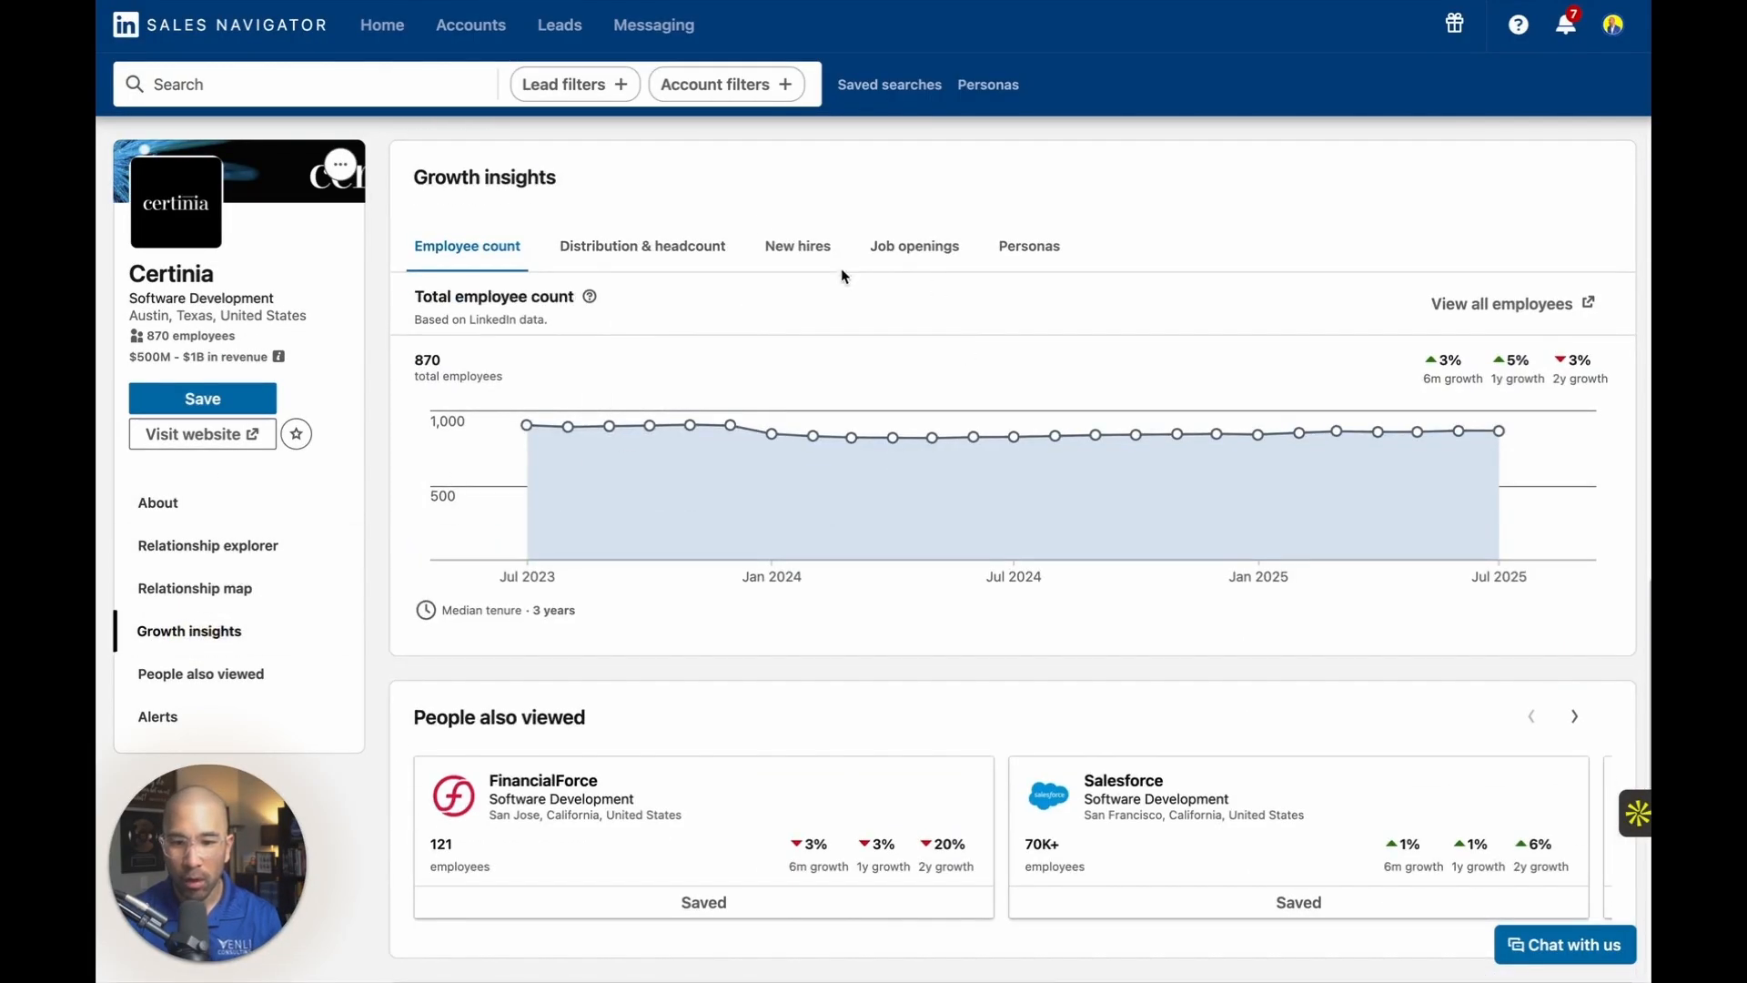
click(878, 253)
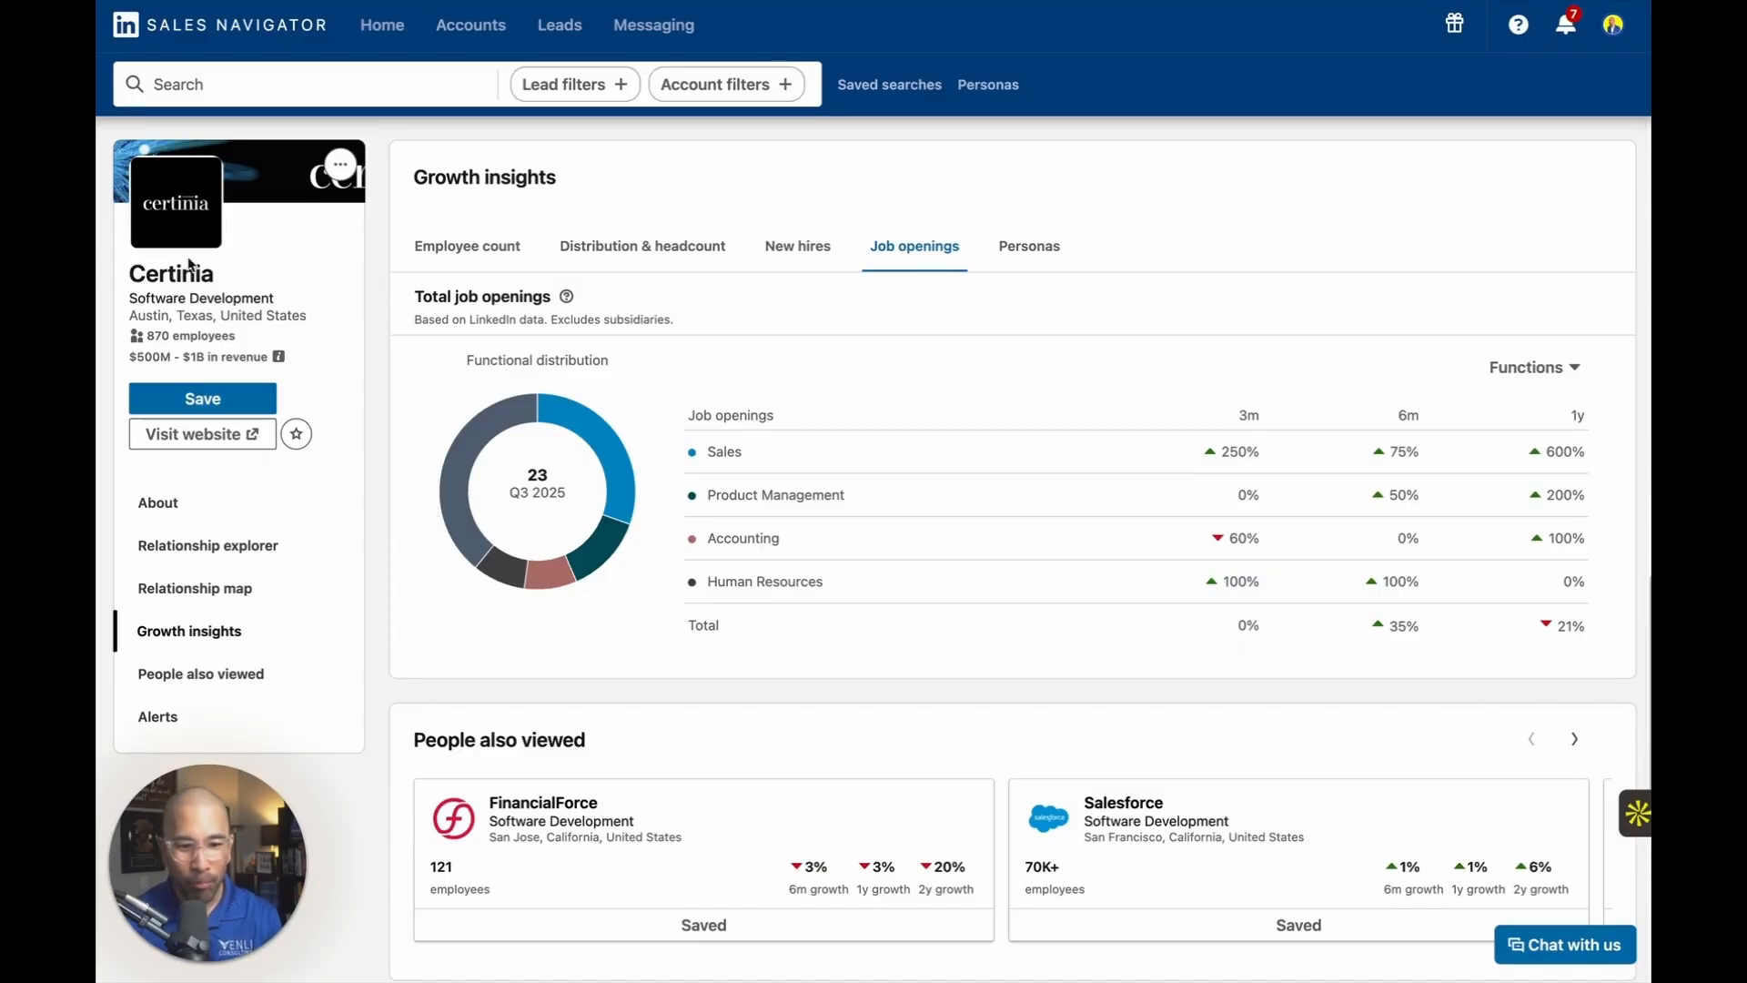
drag(231, 279, 120, 279)
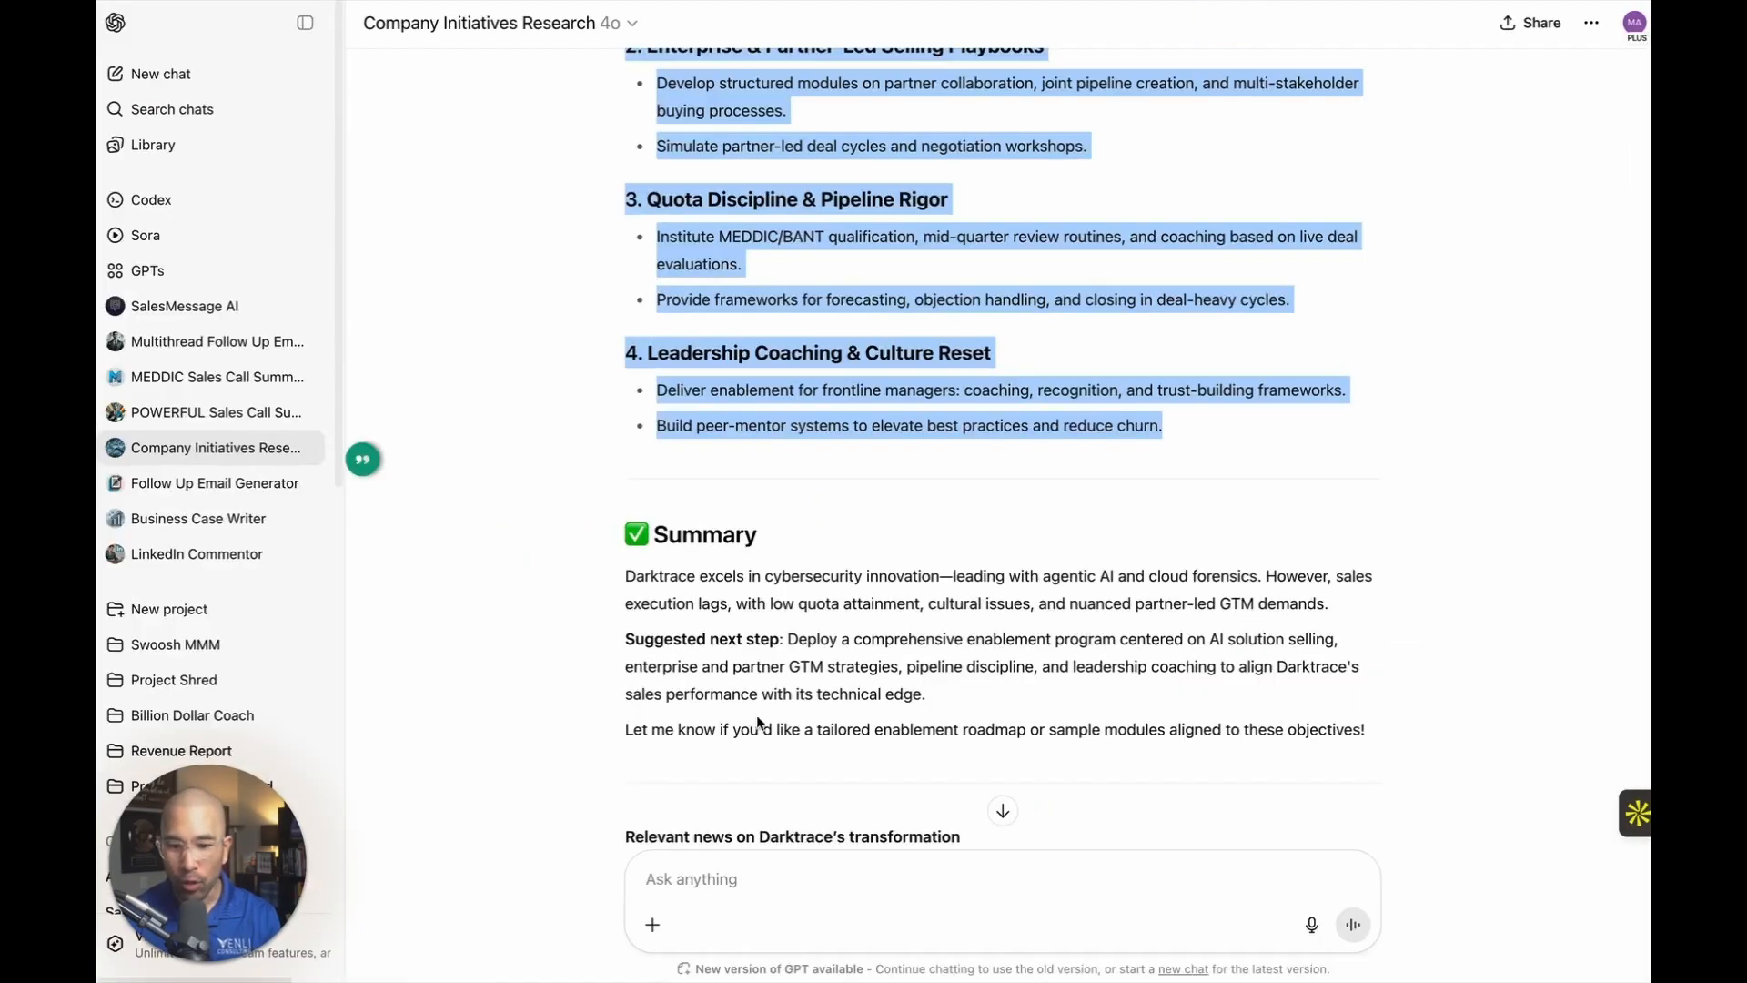
In ChatGPT, send the prompt "search Certinia" in the Company Initiatives Research chat.
scroll(761, 800, down, 5)
click(760, 870)
text(searc)
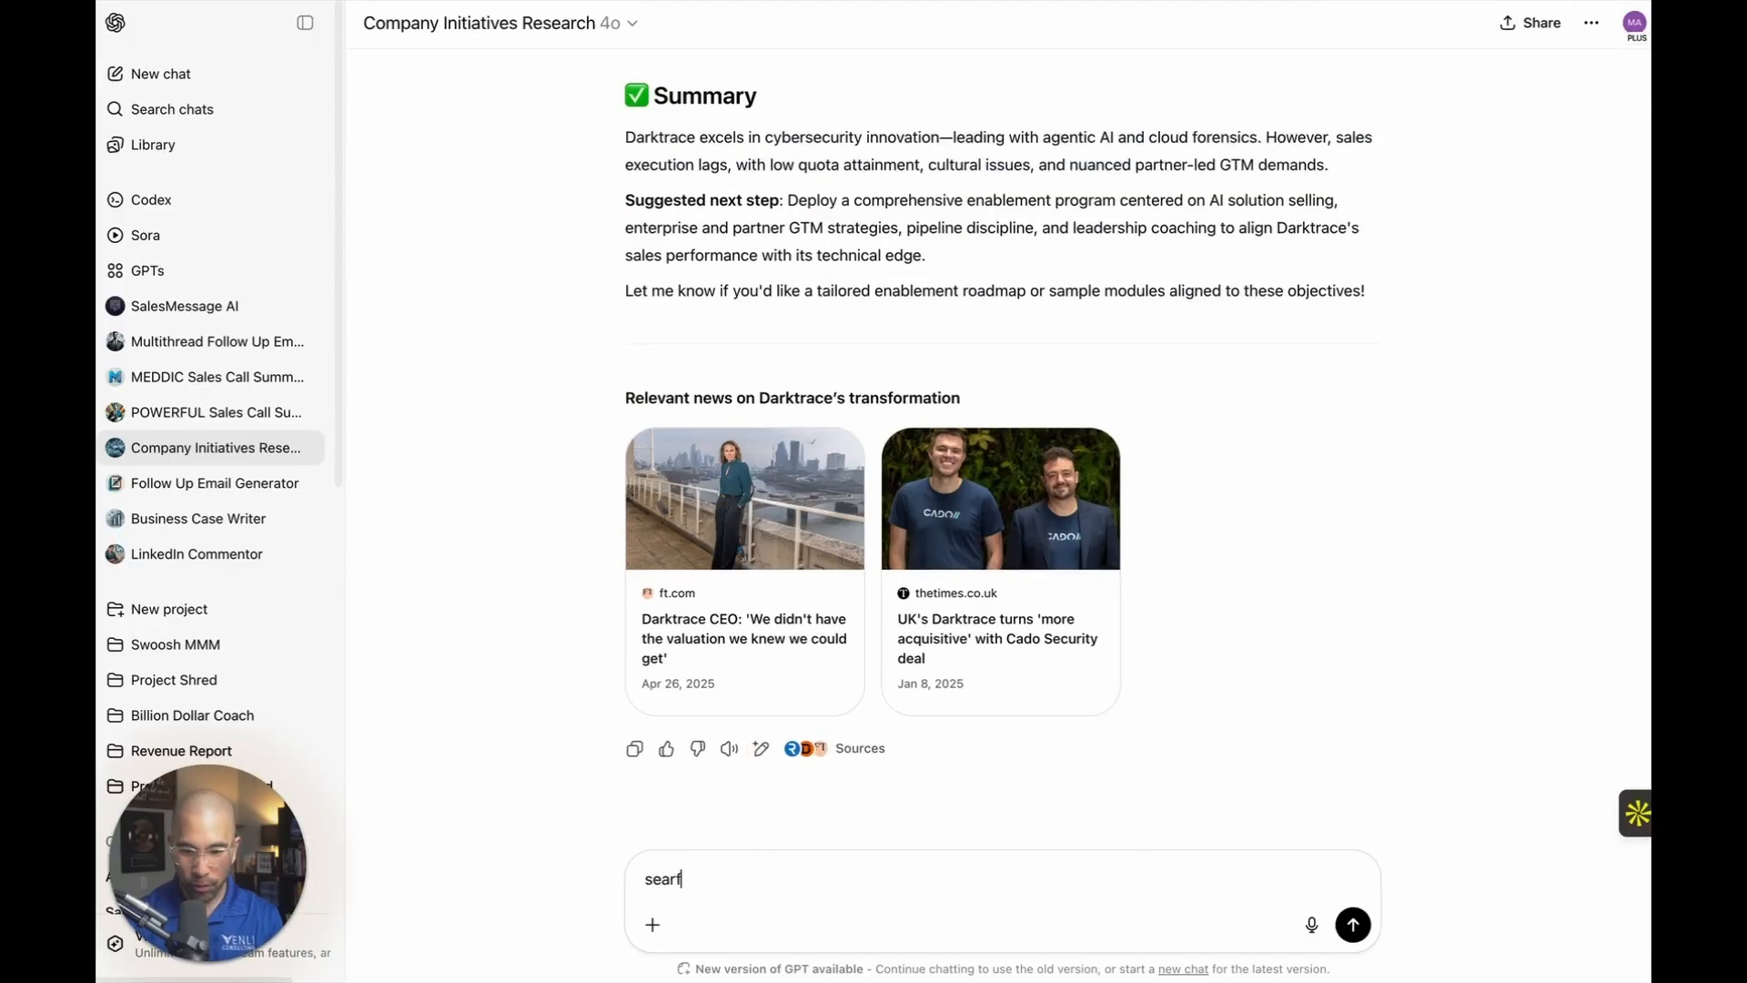
text(f)
key(BackSpace)
text(h Certinia)
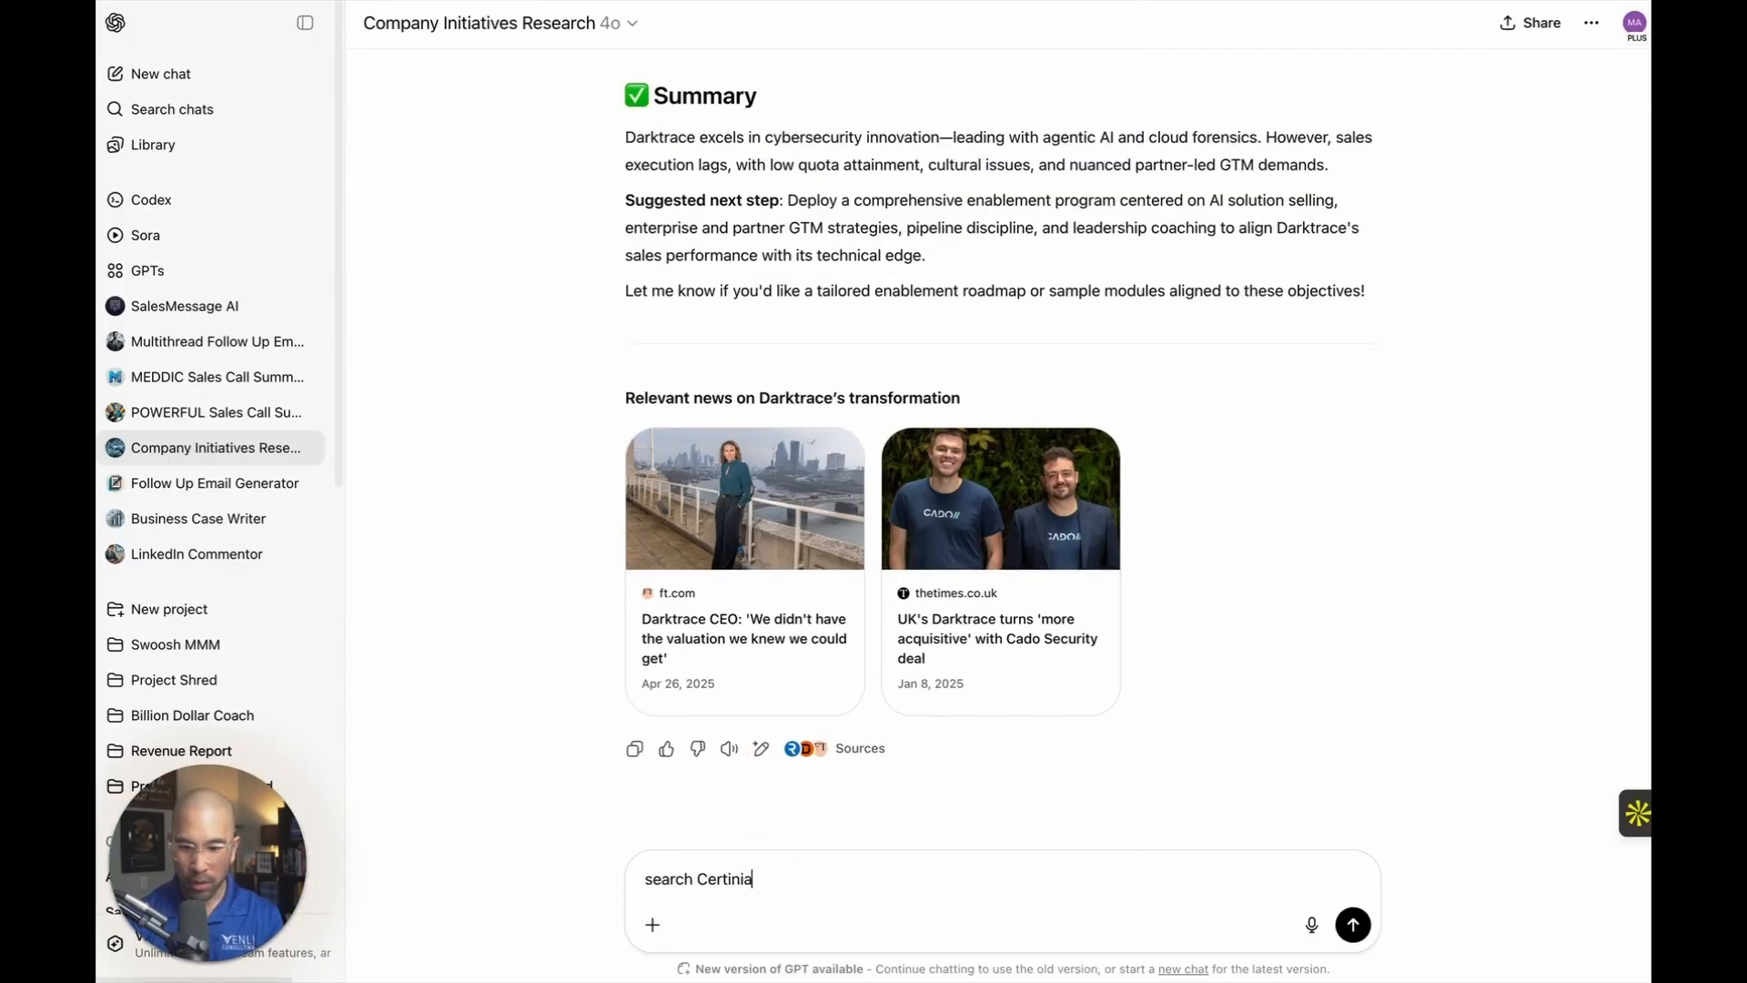
key(Return)
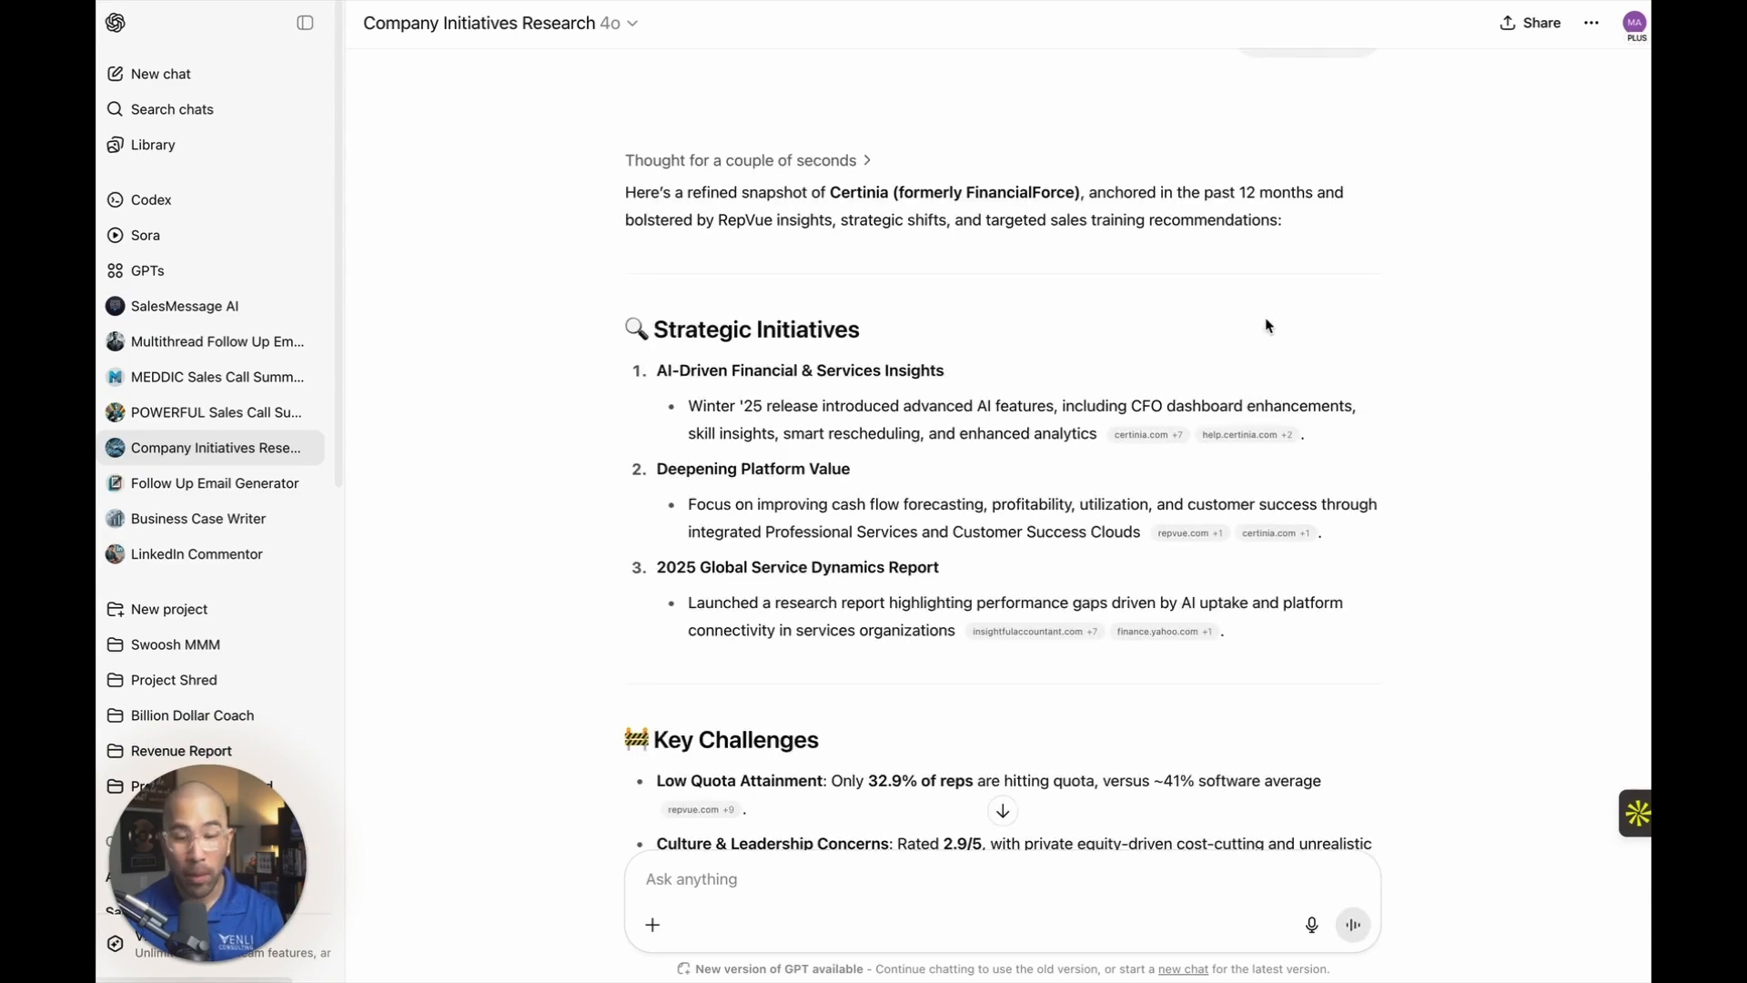
Review the Certinia analysis and copy it from Strategic Initiatives through the Collaborative Account Expansion recommendation.
scroll(1267, 325, down, 2)
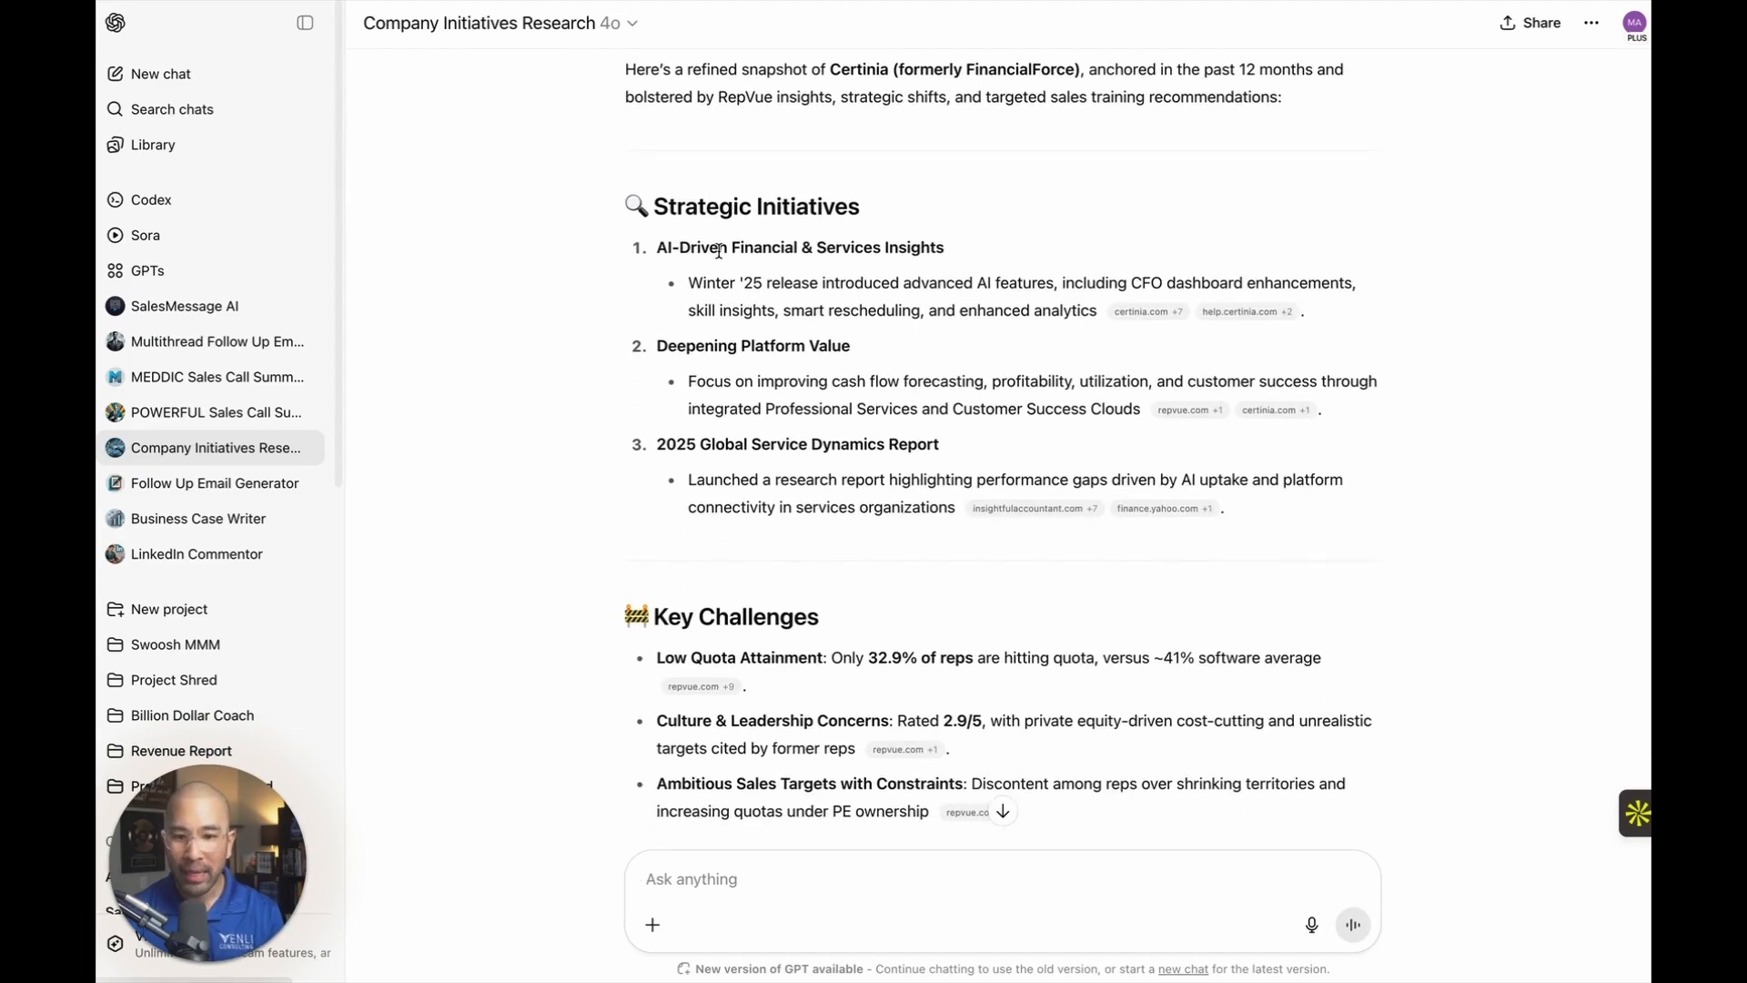
scroll(921, 396, down, 3)
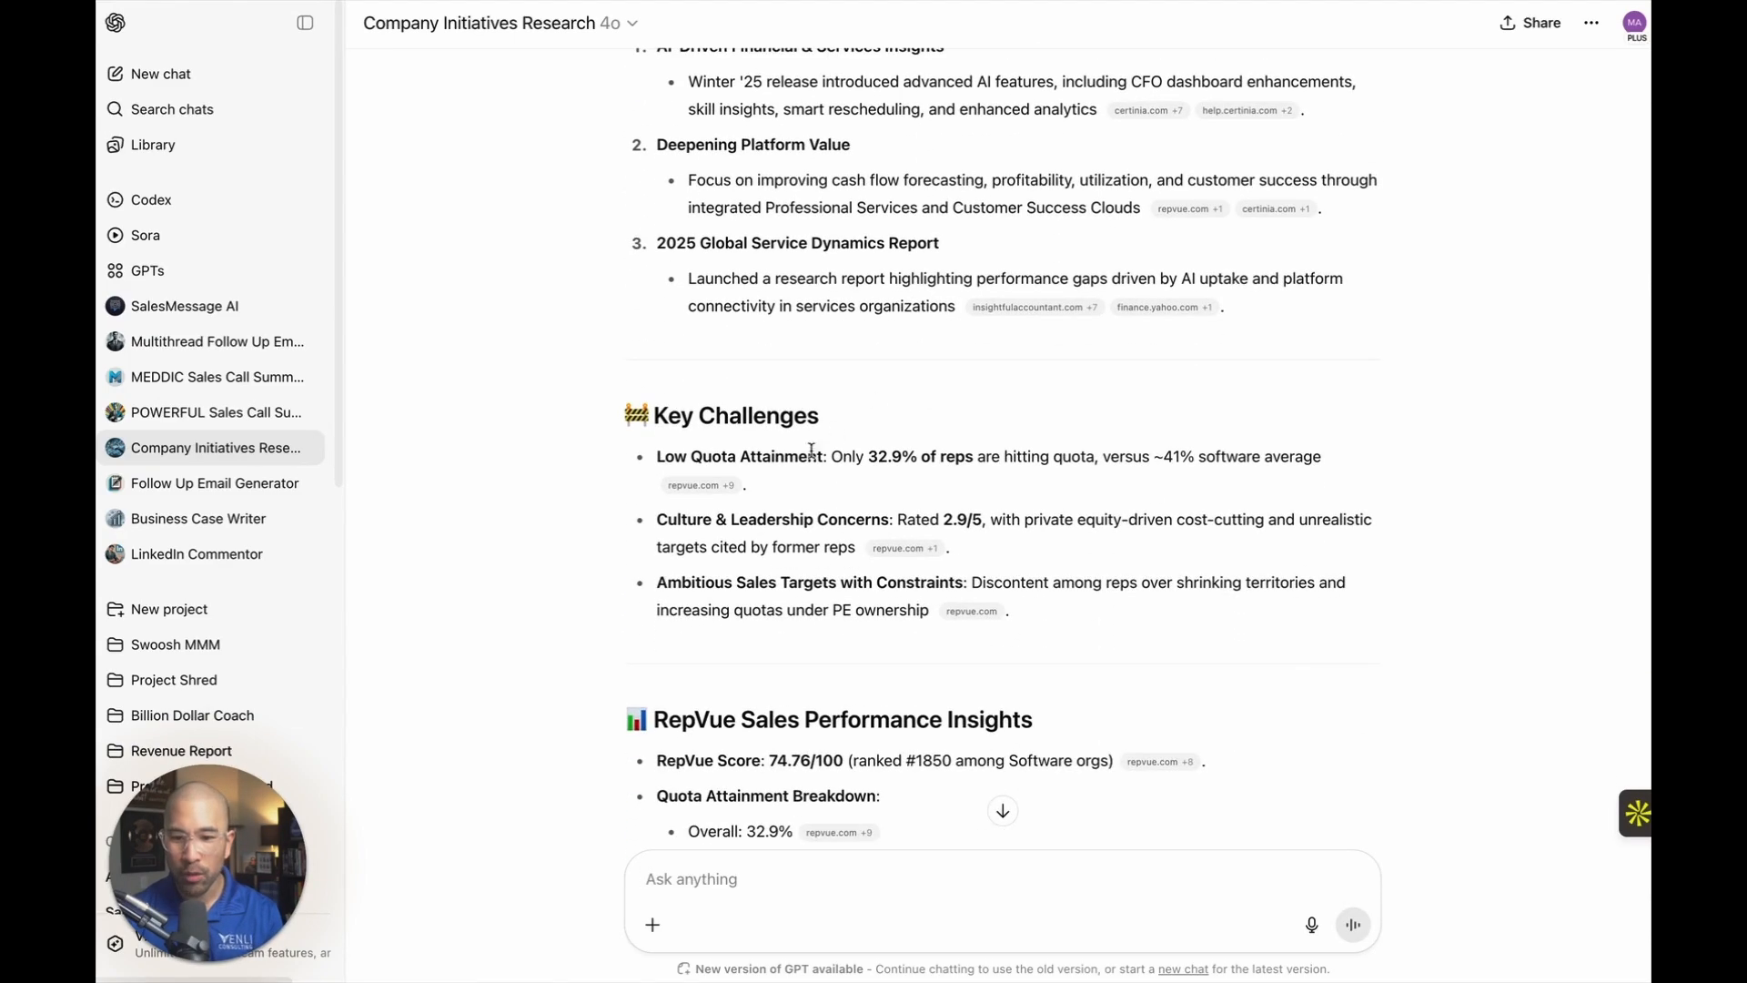
scroll(951, 473, down, 2)
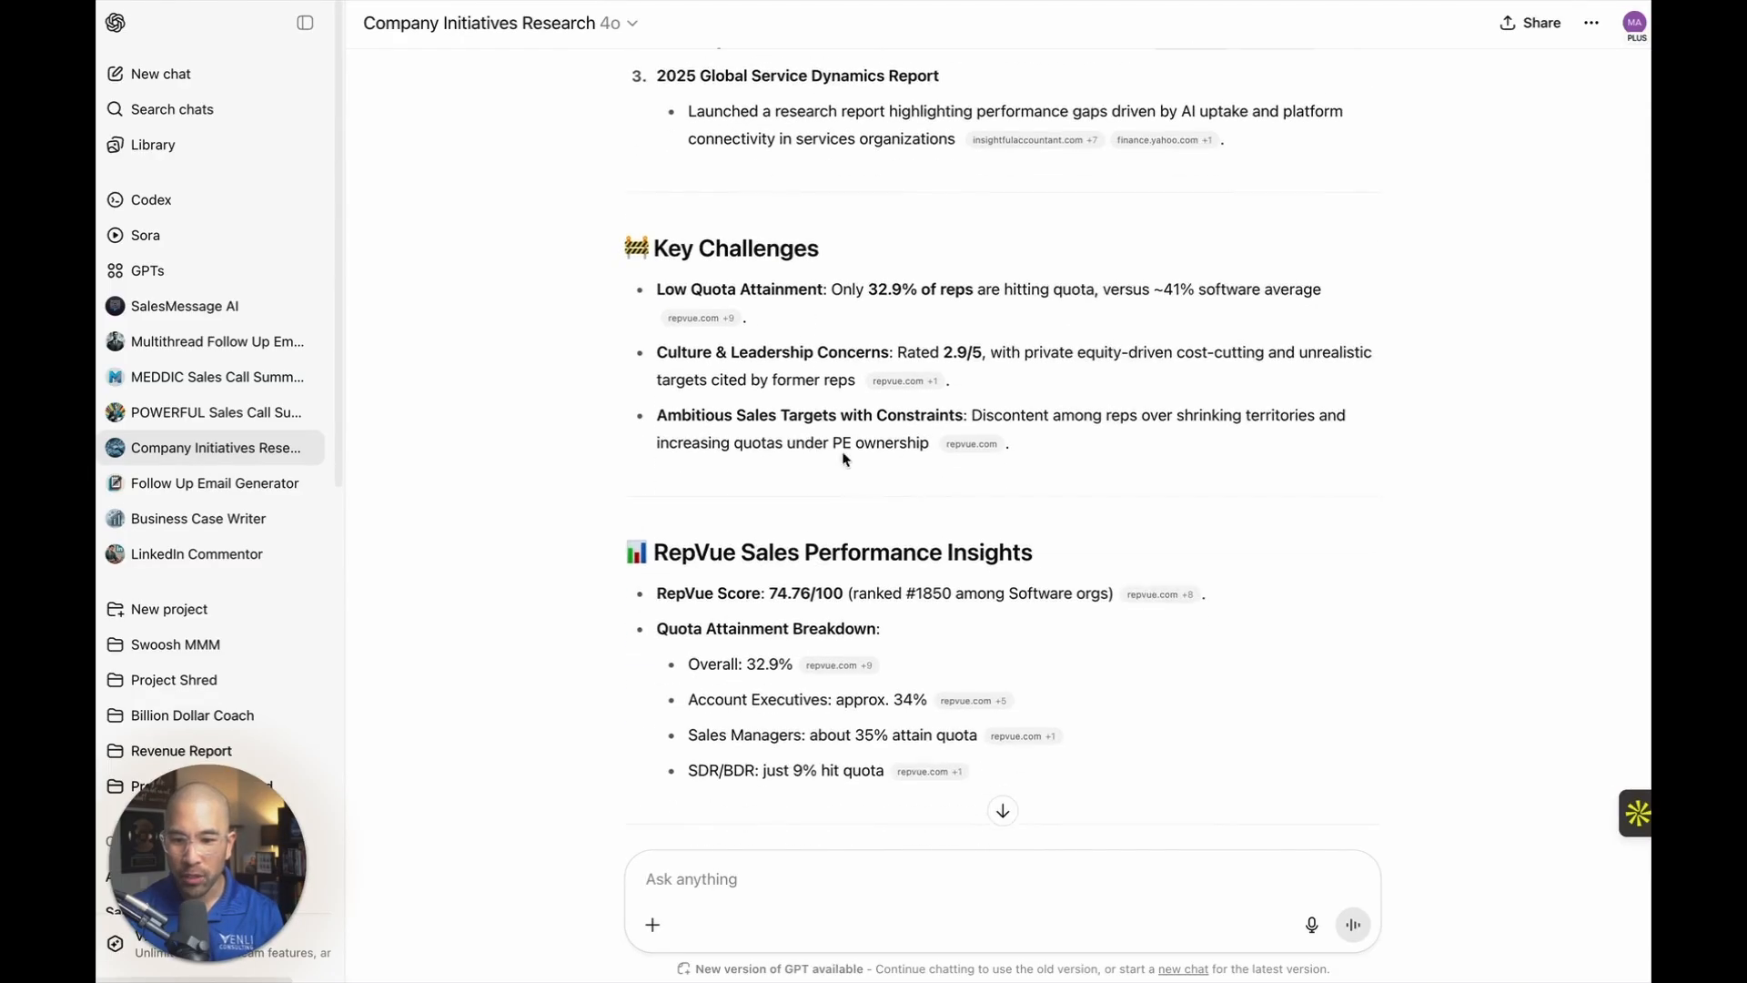
scroll(1001, 455, down, 4)
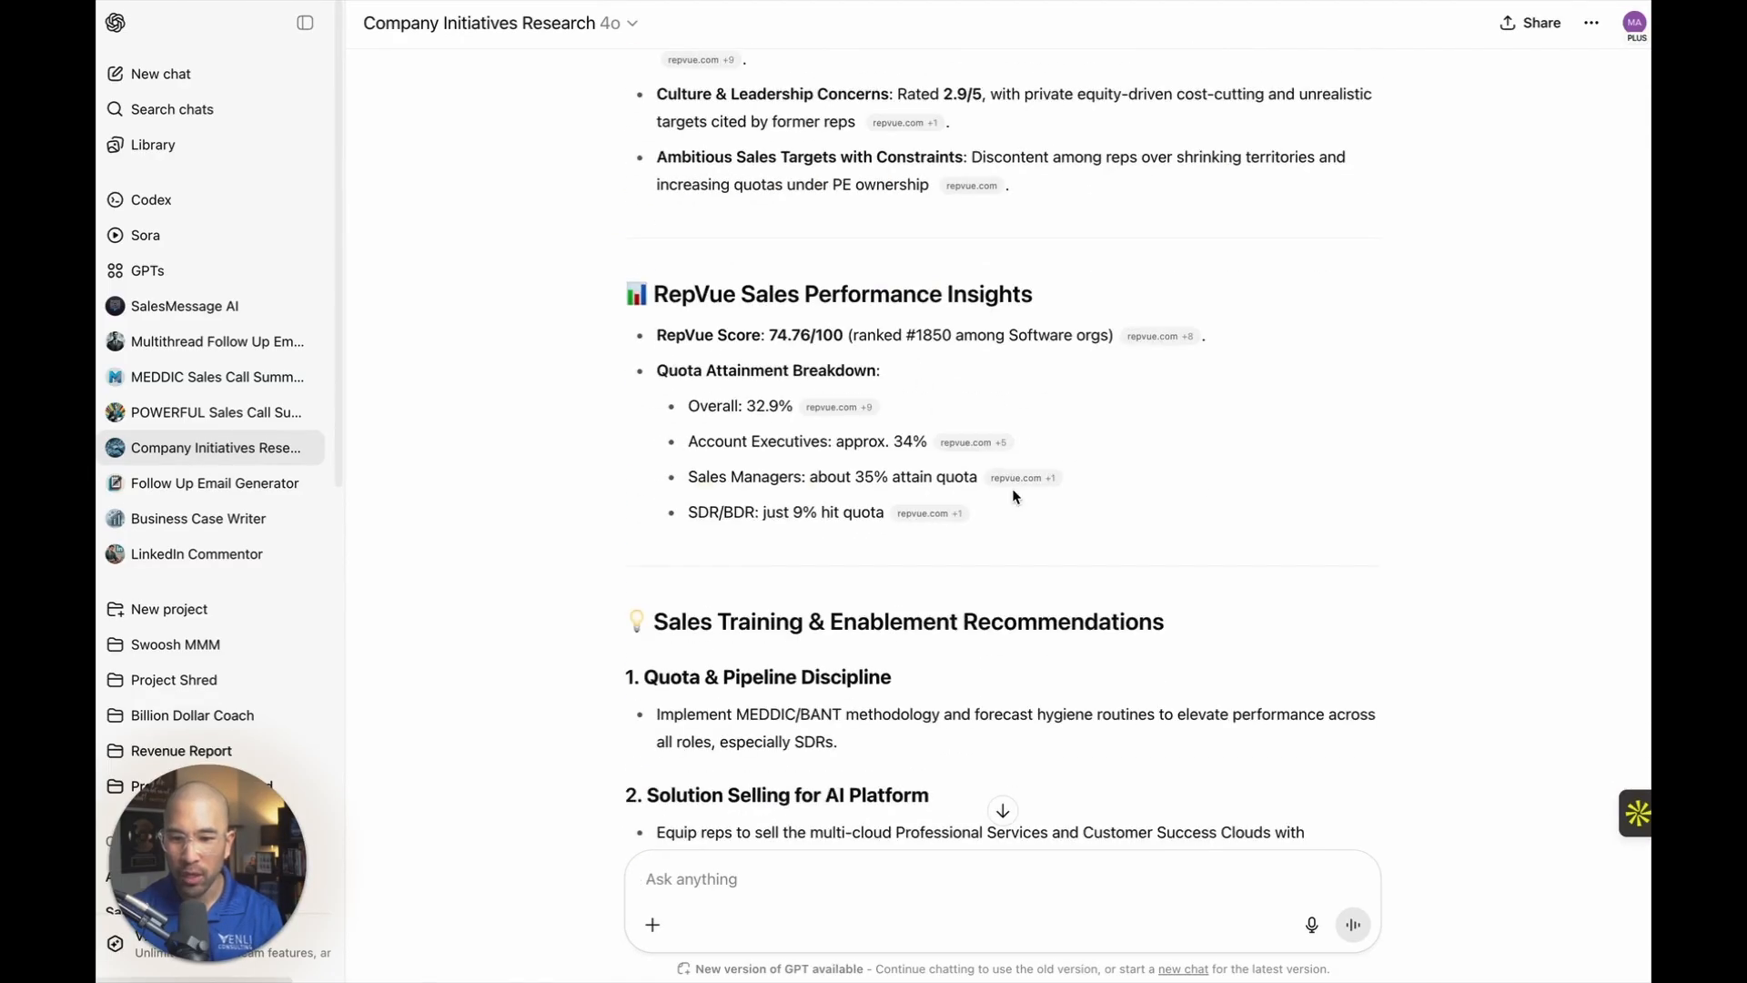
scroll(1017, 491, down, 10)
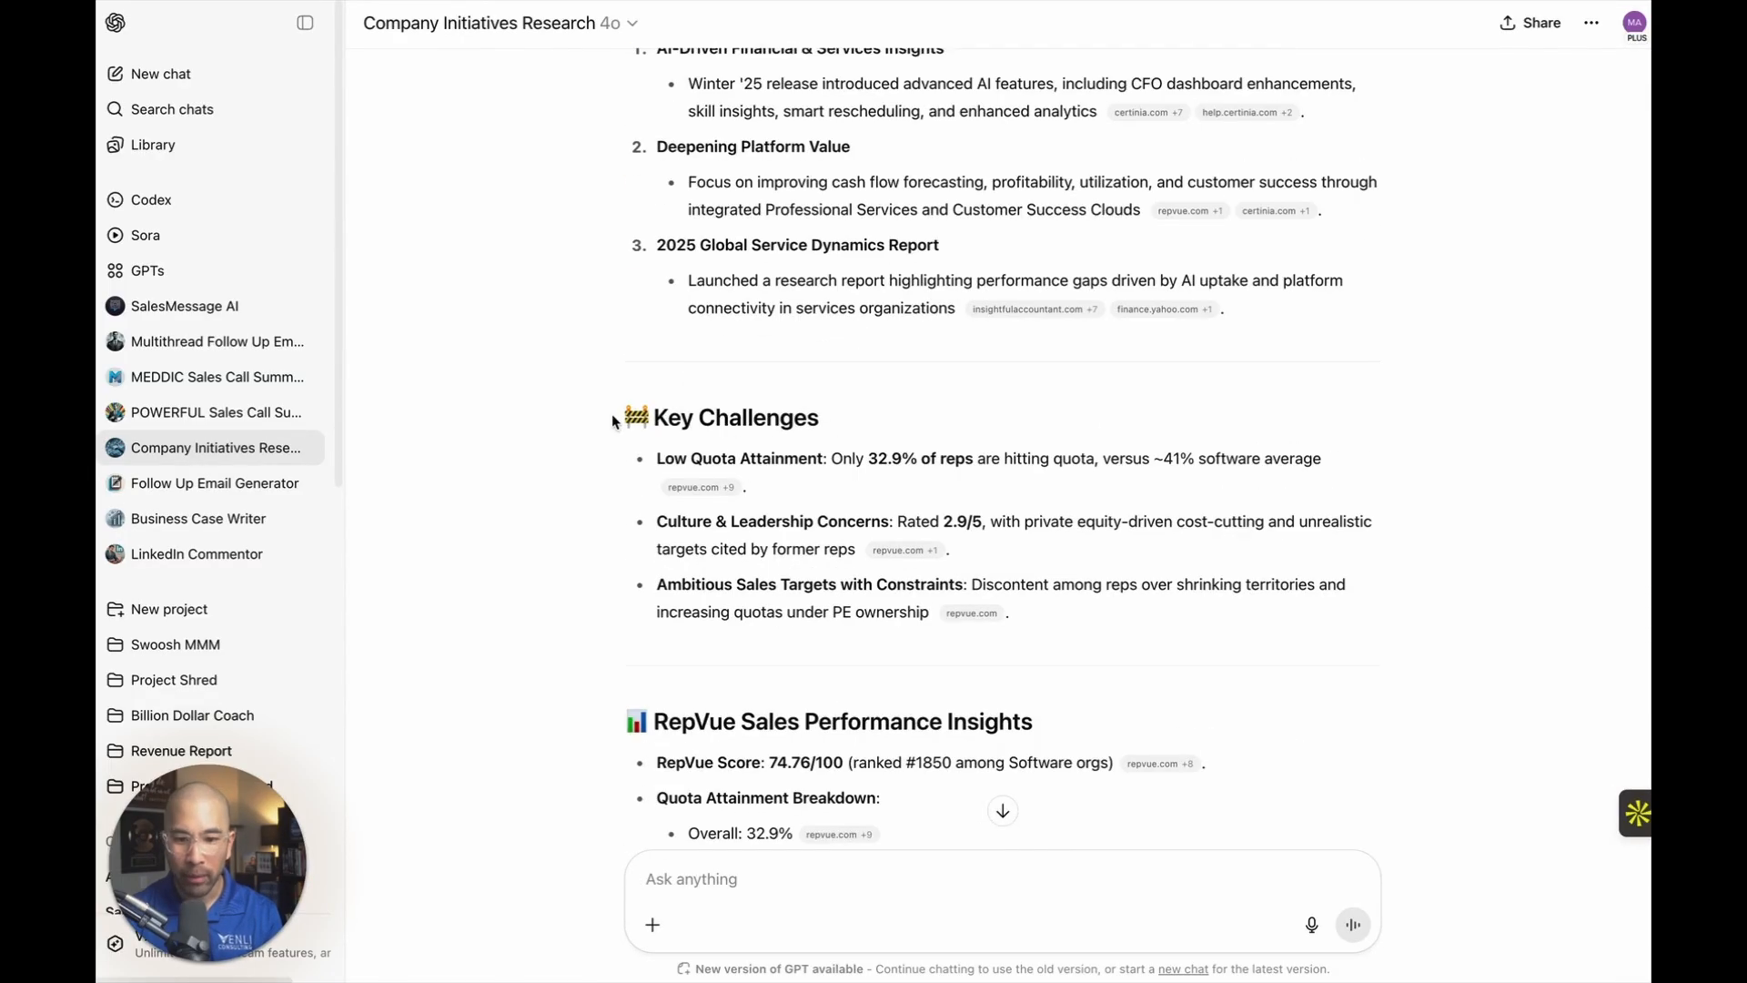
scroll(623, 406, up, 3)
drag(617, 314, 1170, 481)
right_click(870, 443)
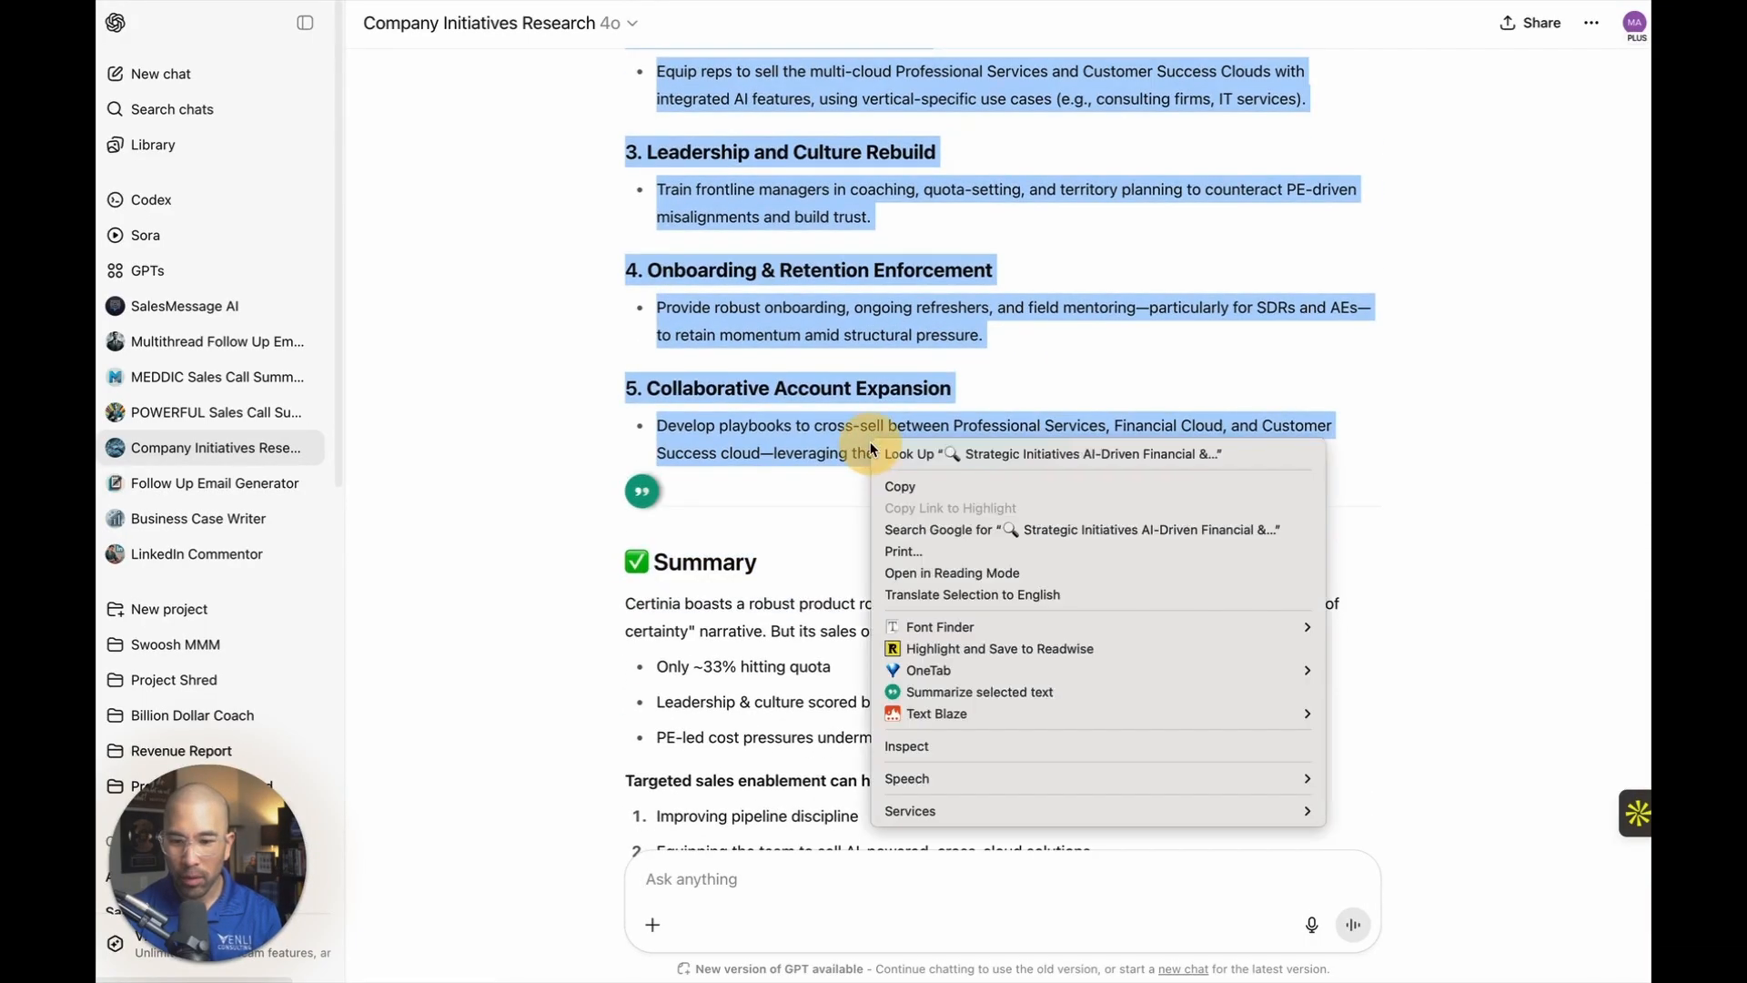
click(896, 483)
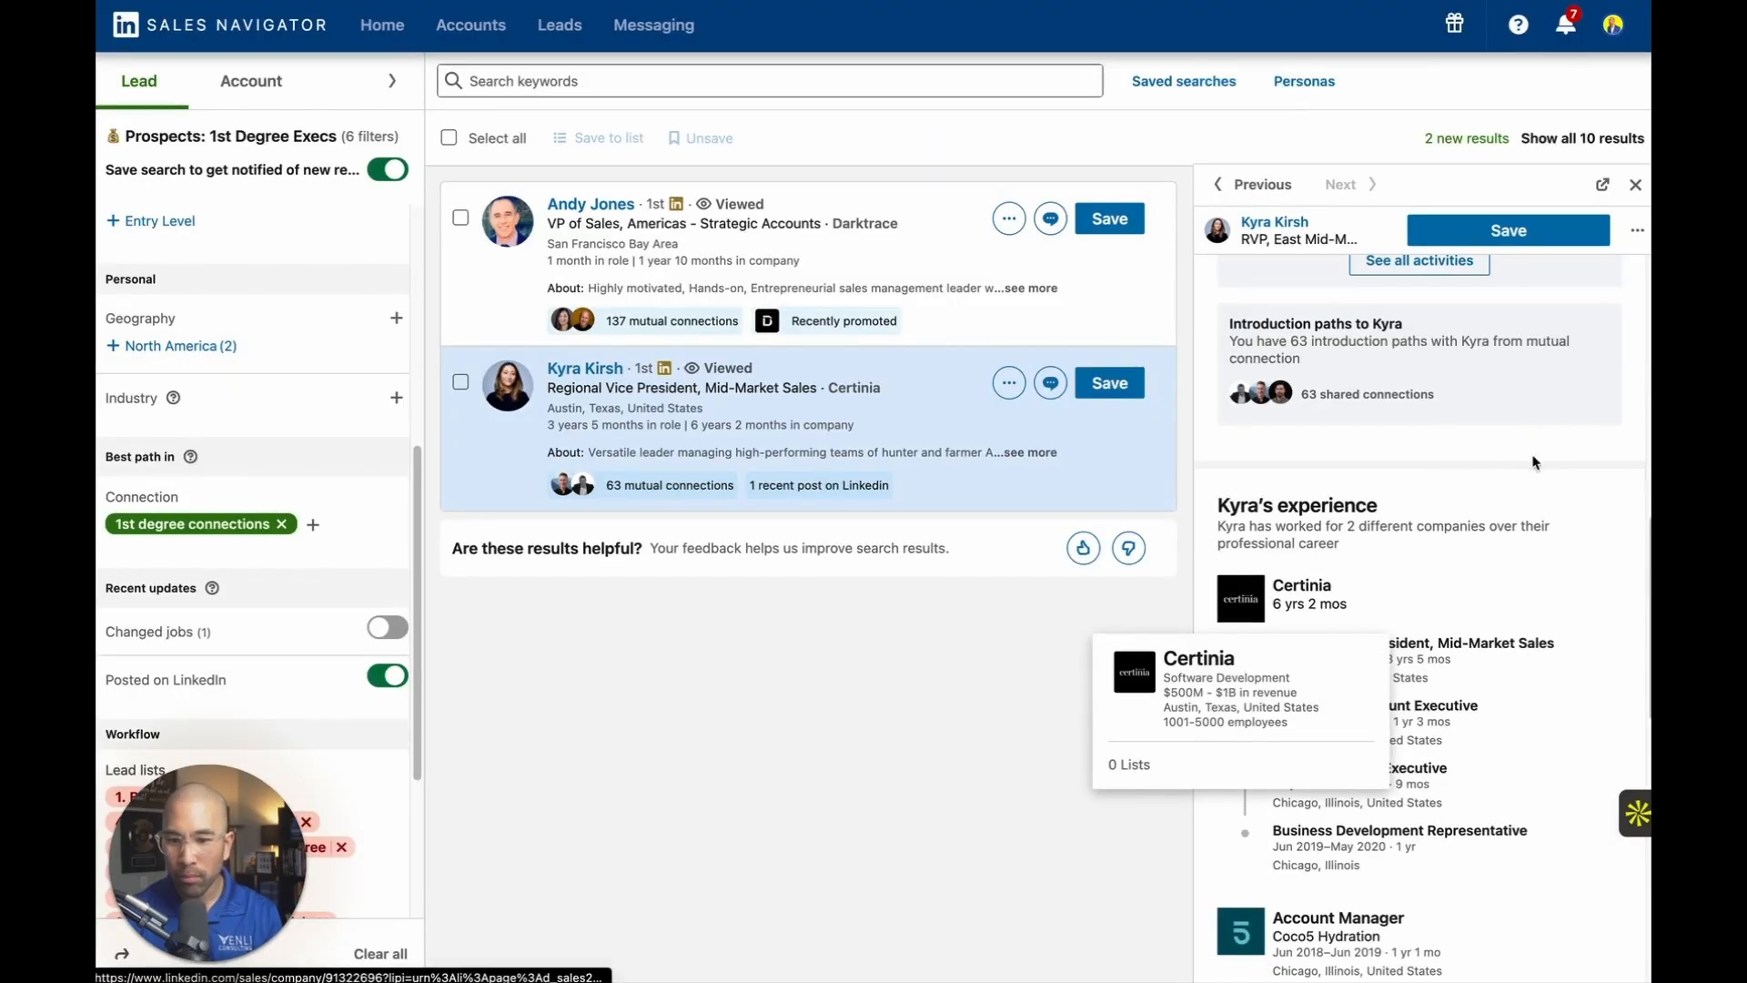
Return to the Sales Navigator lead results and open the full profile of the Certinia Regional Vice President.
scroll(1540, 451, up, 3)
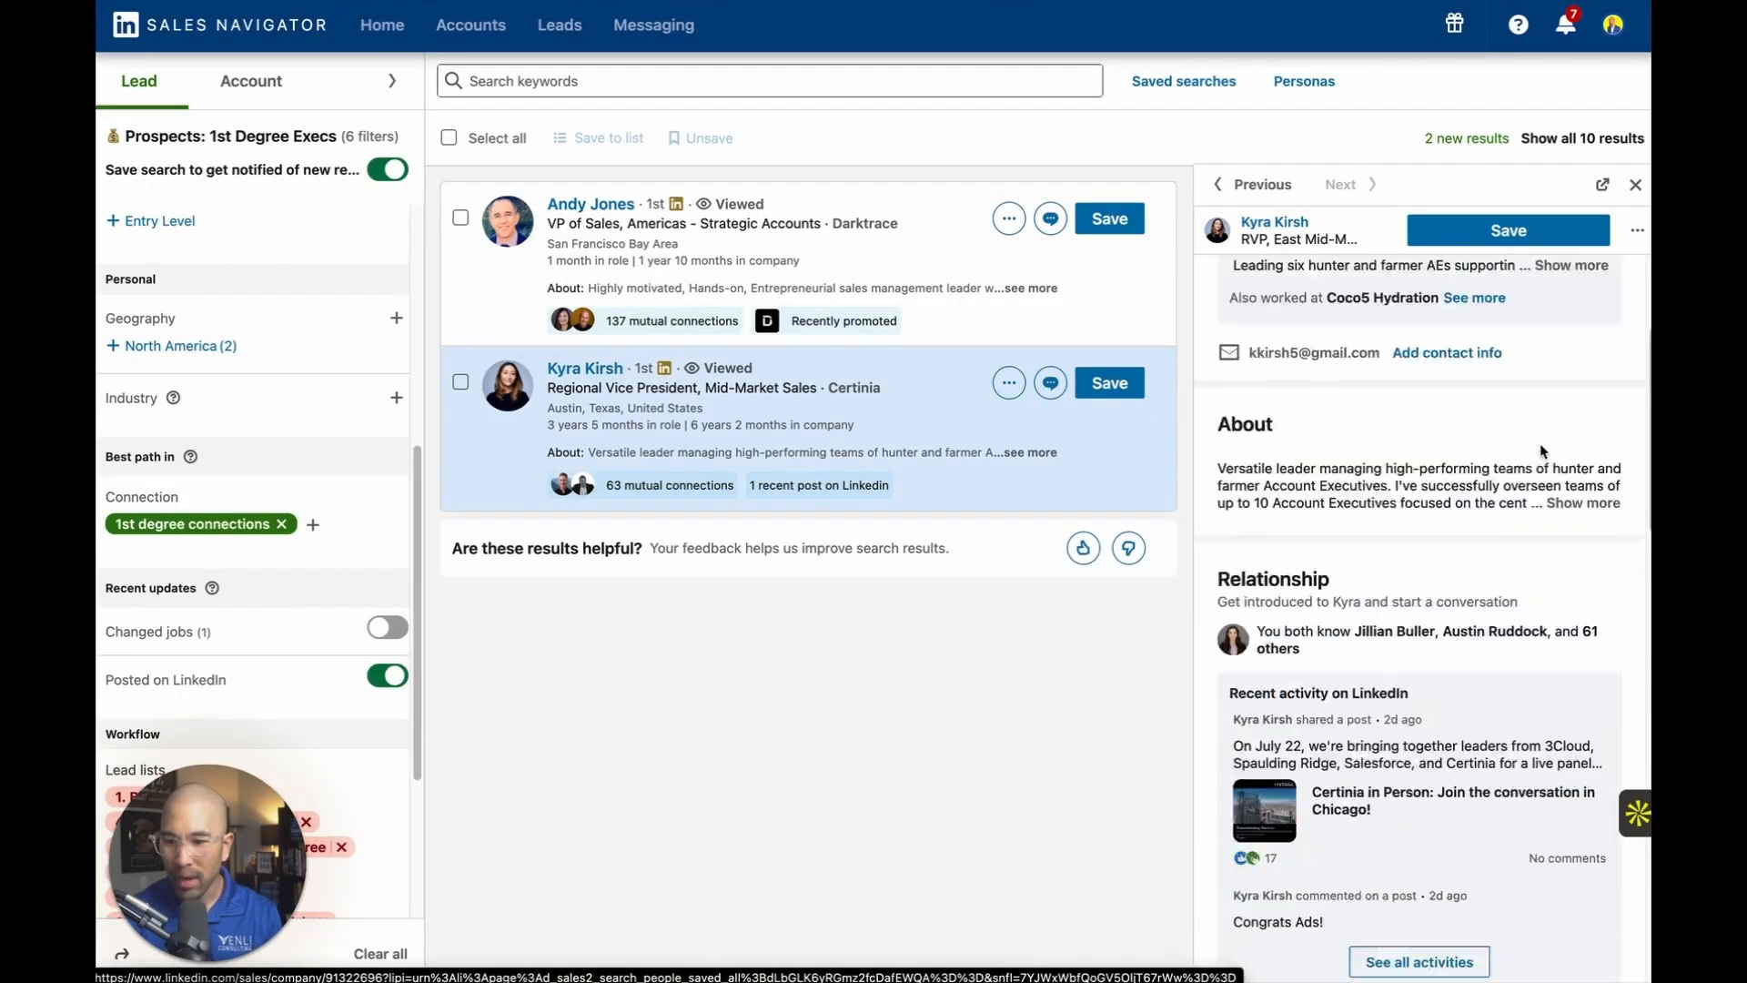
scroll(1539, 451, up, 5)
click(1606, 484)
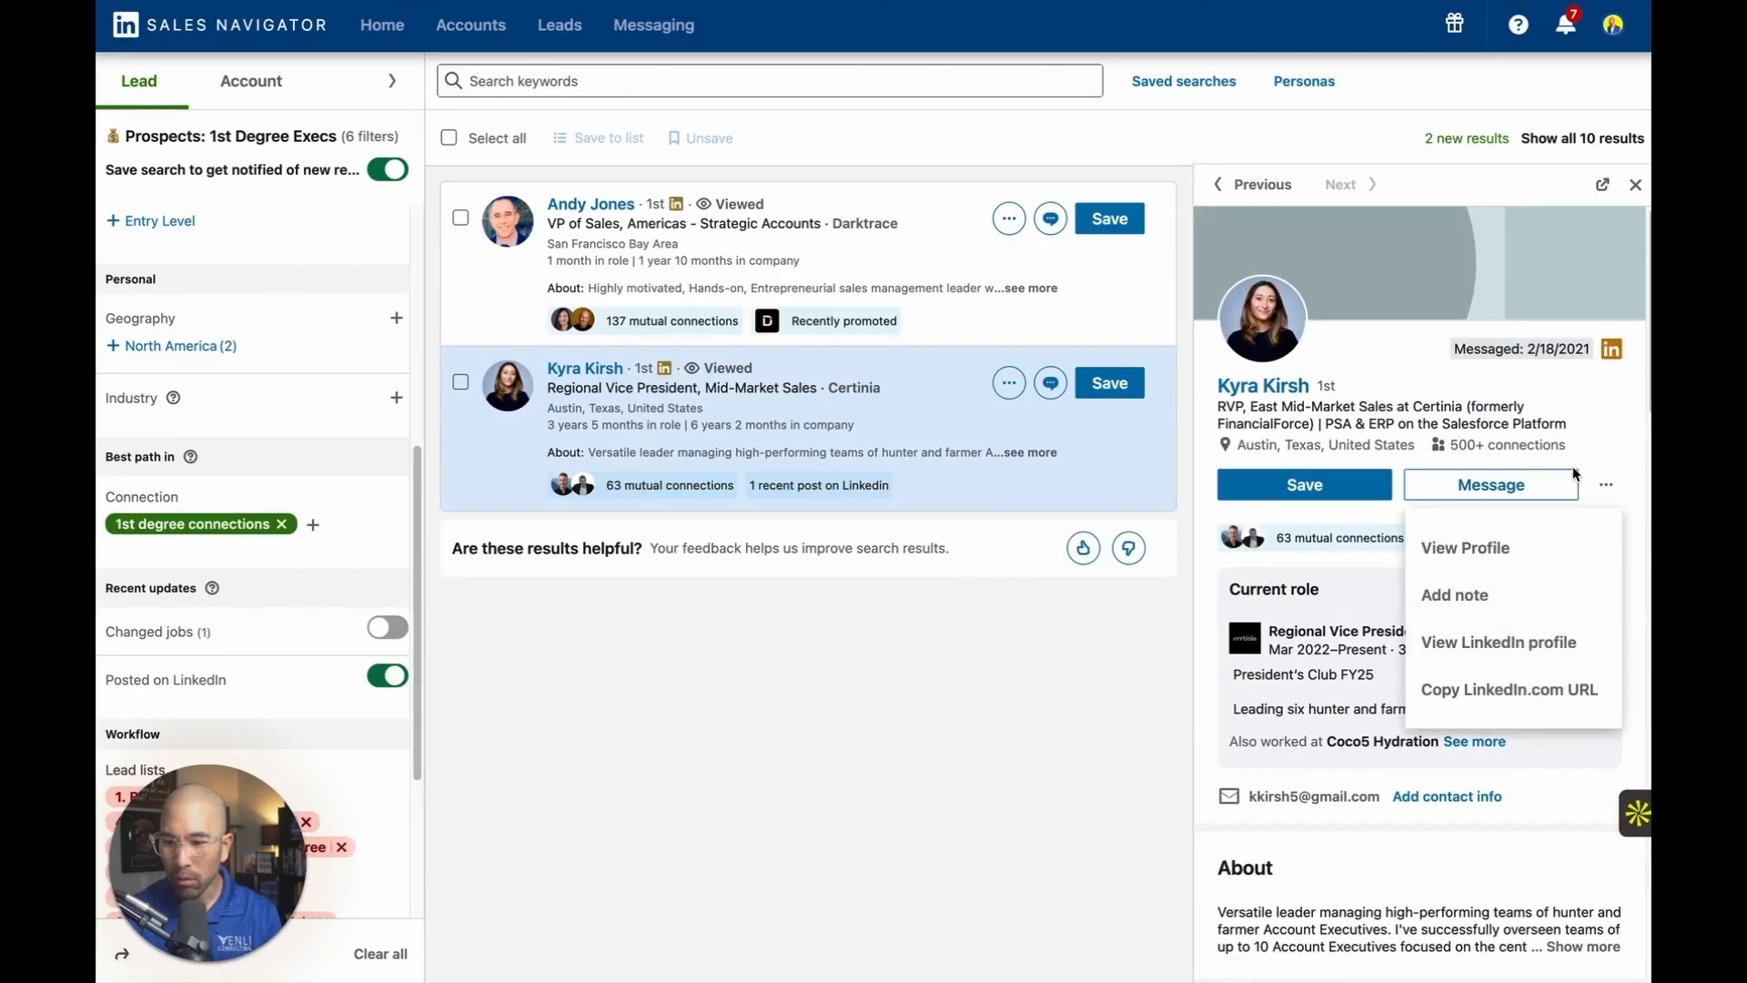
click(1528, 546)
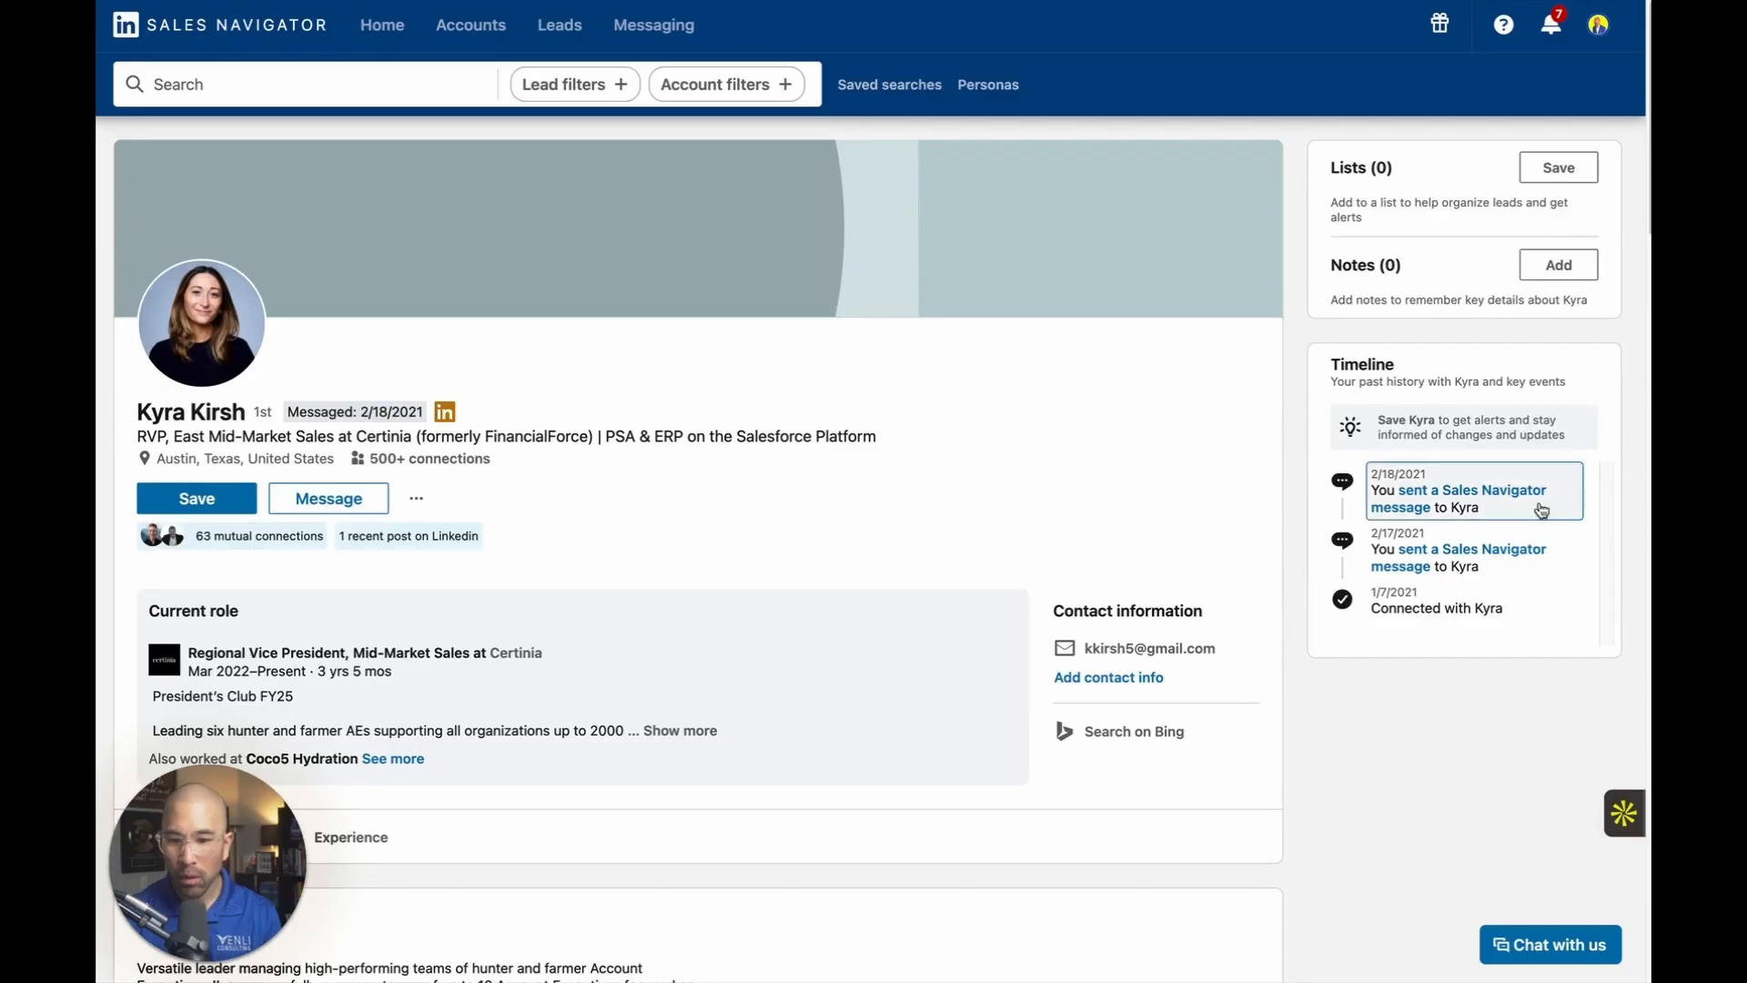
Add the Certinia Regional Vice President to the Apollo sequence "VP of Sales 3 | Active on LinkedIn".
click(1612, 806)
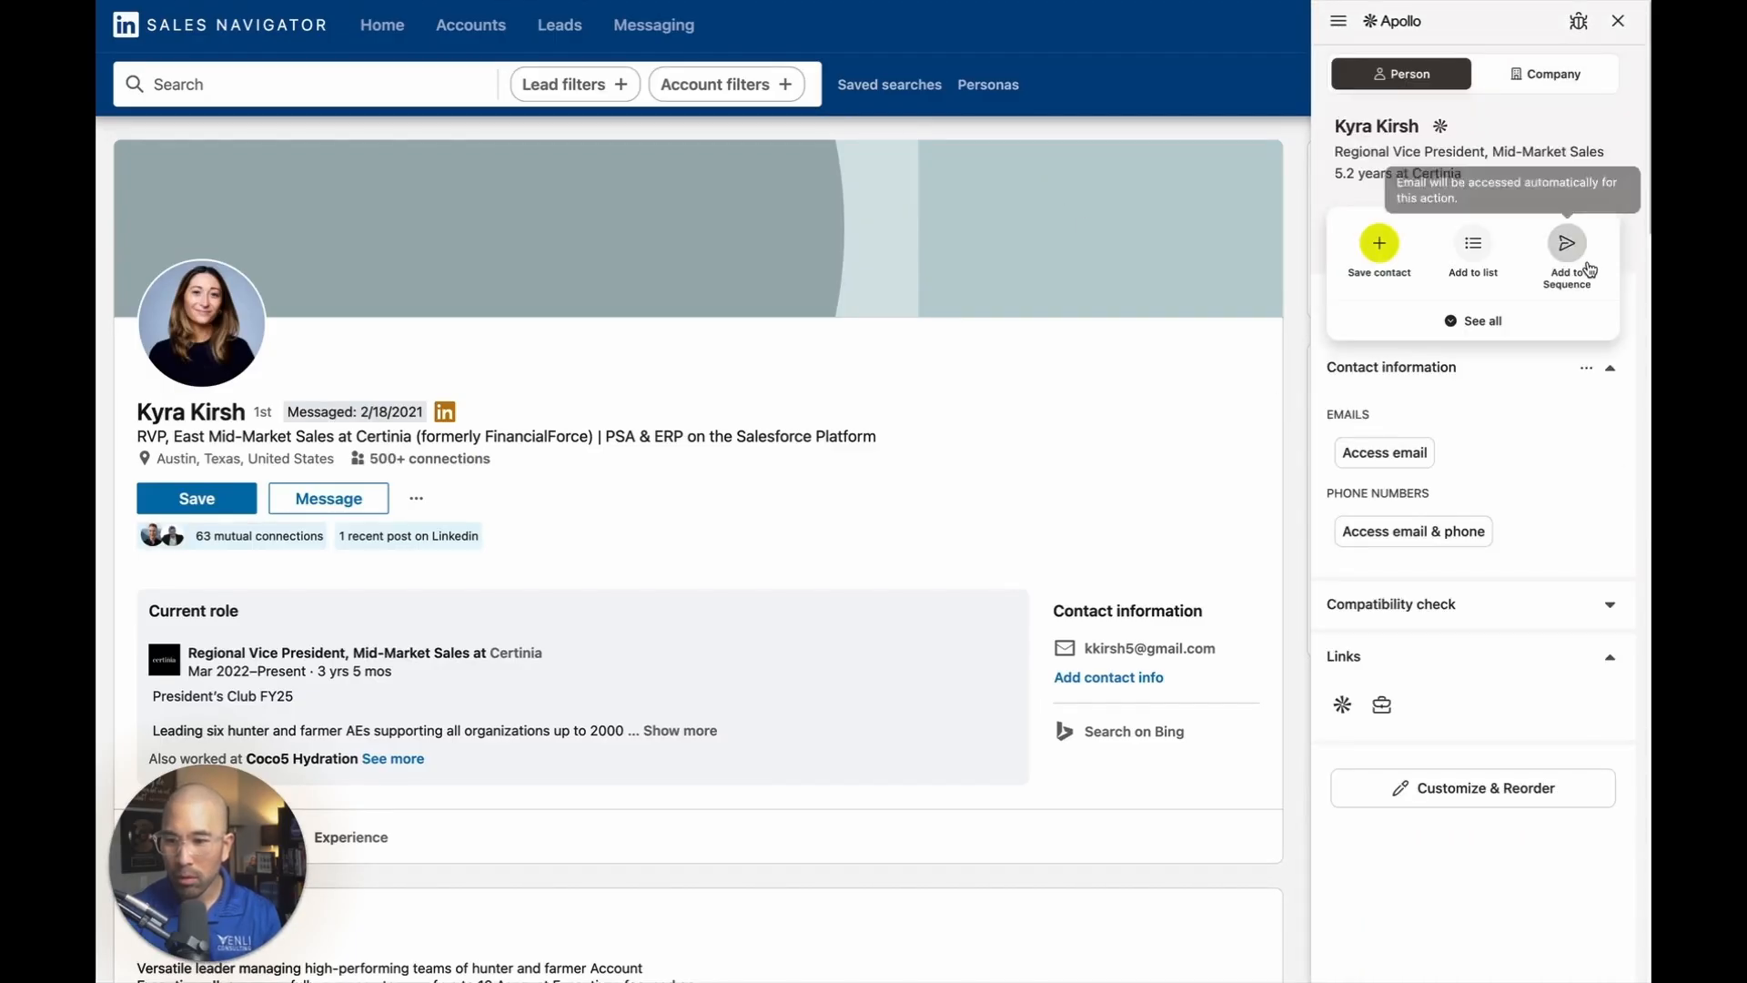
click(1588, 268)
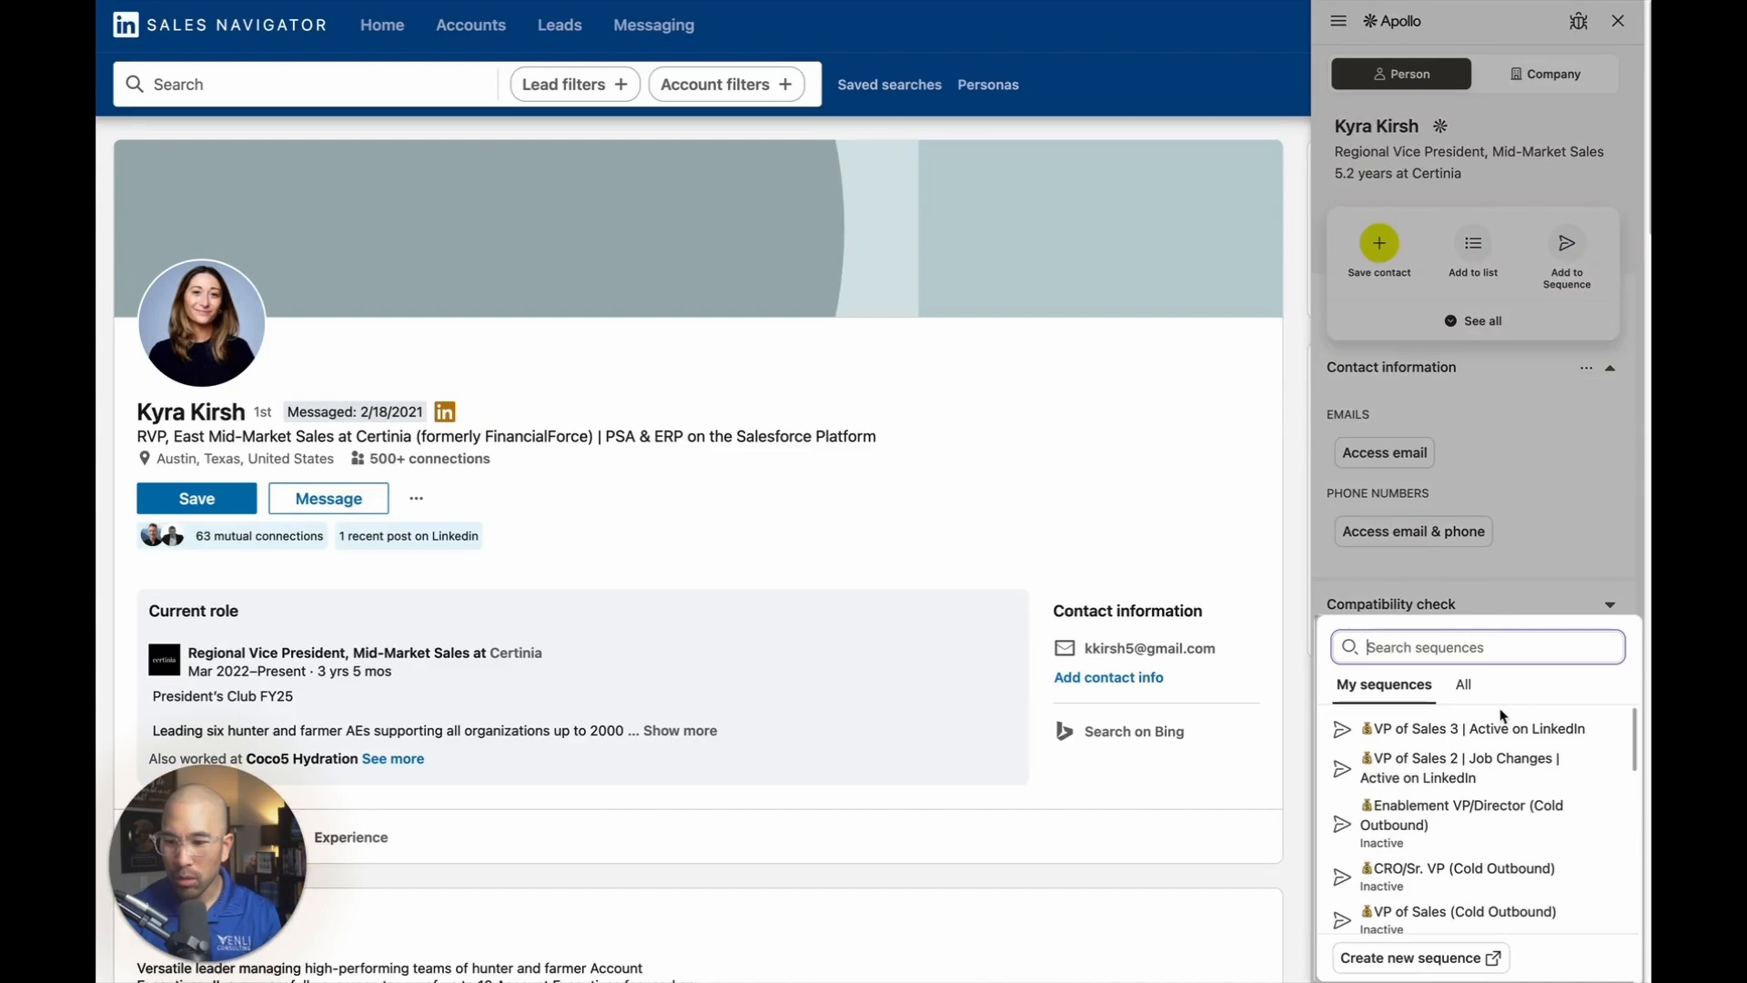
click(1501, 728)
click(1497, 895)
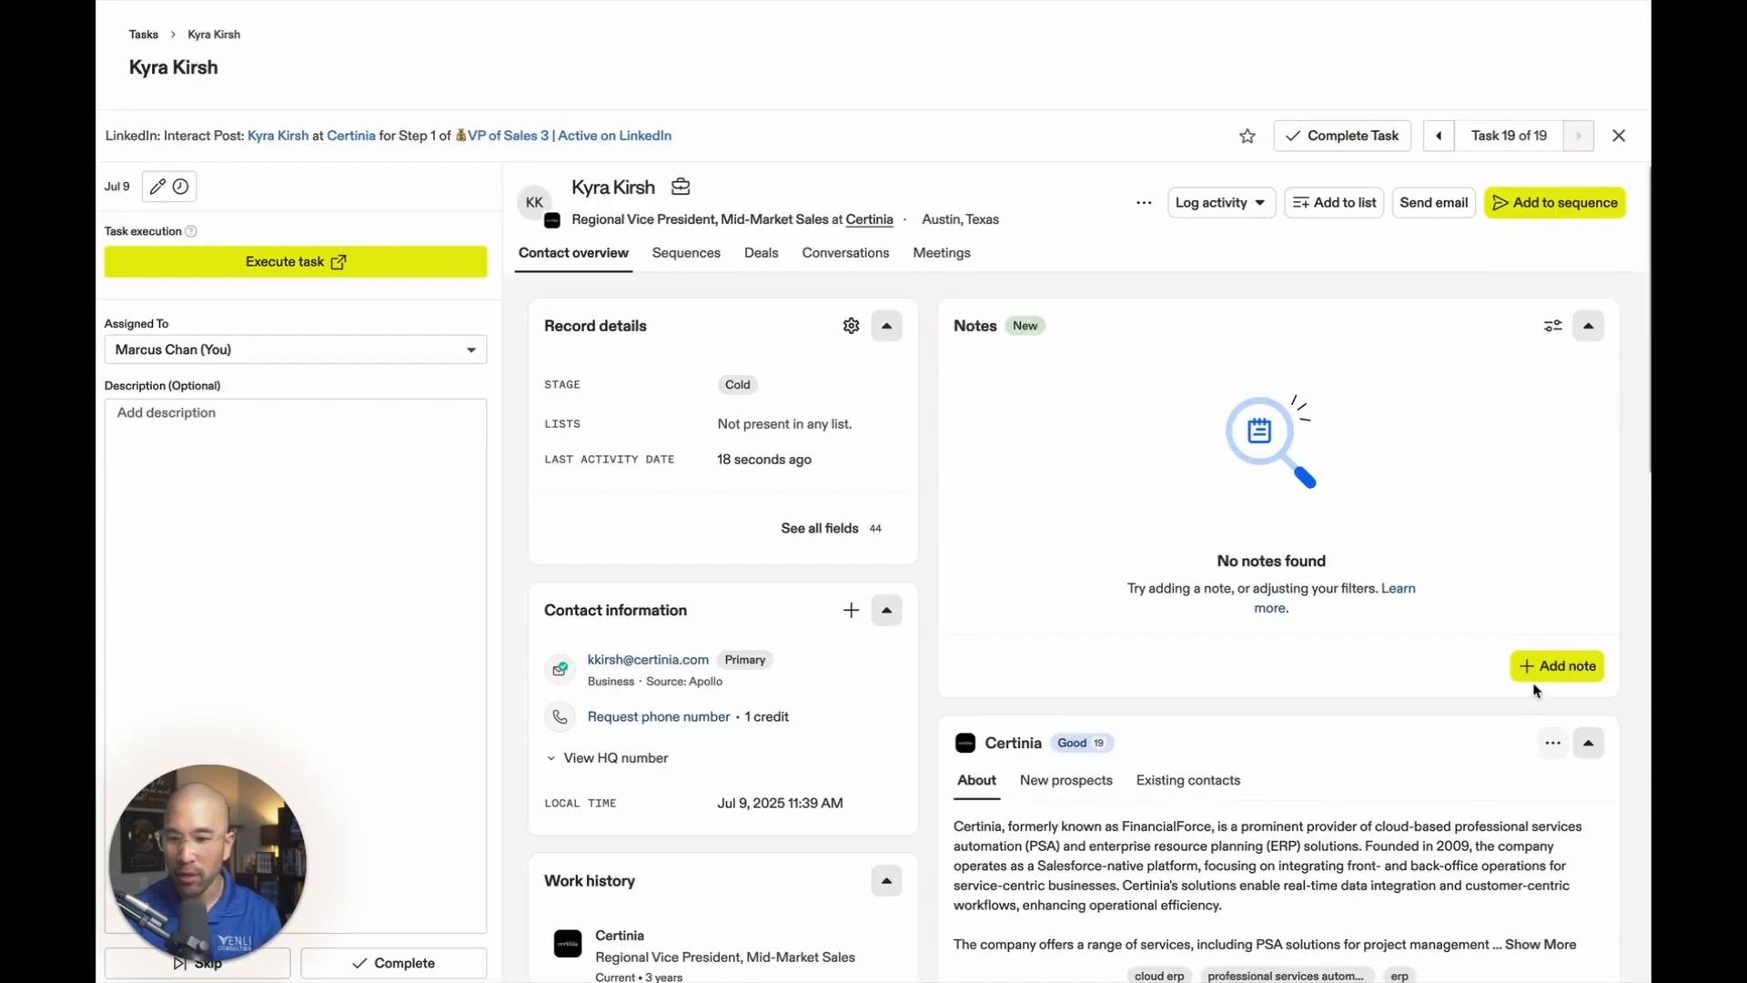
In the contact's Apollo task, create a note titled "Trigger Notes" and start a bulleted list.
click(1557, 665)
text(T)
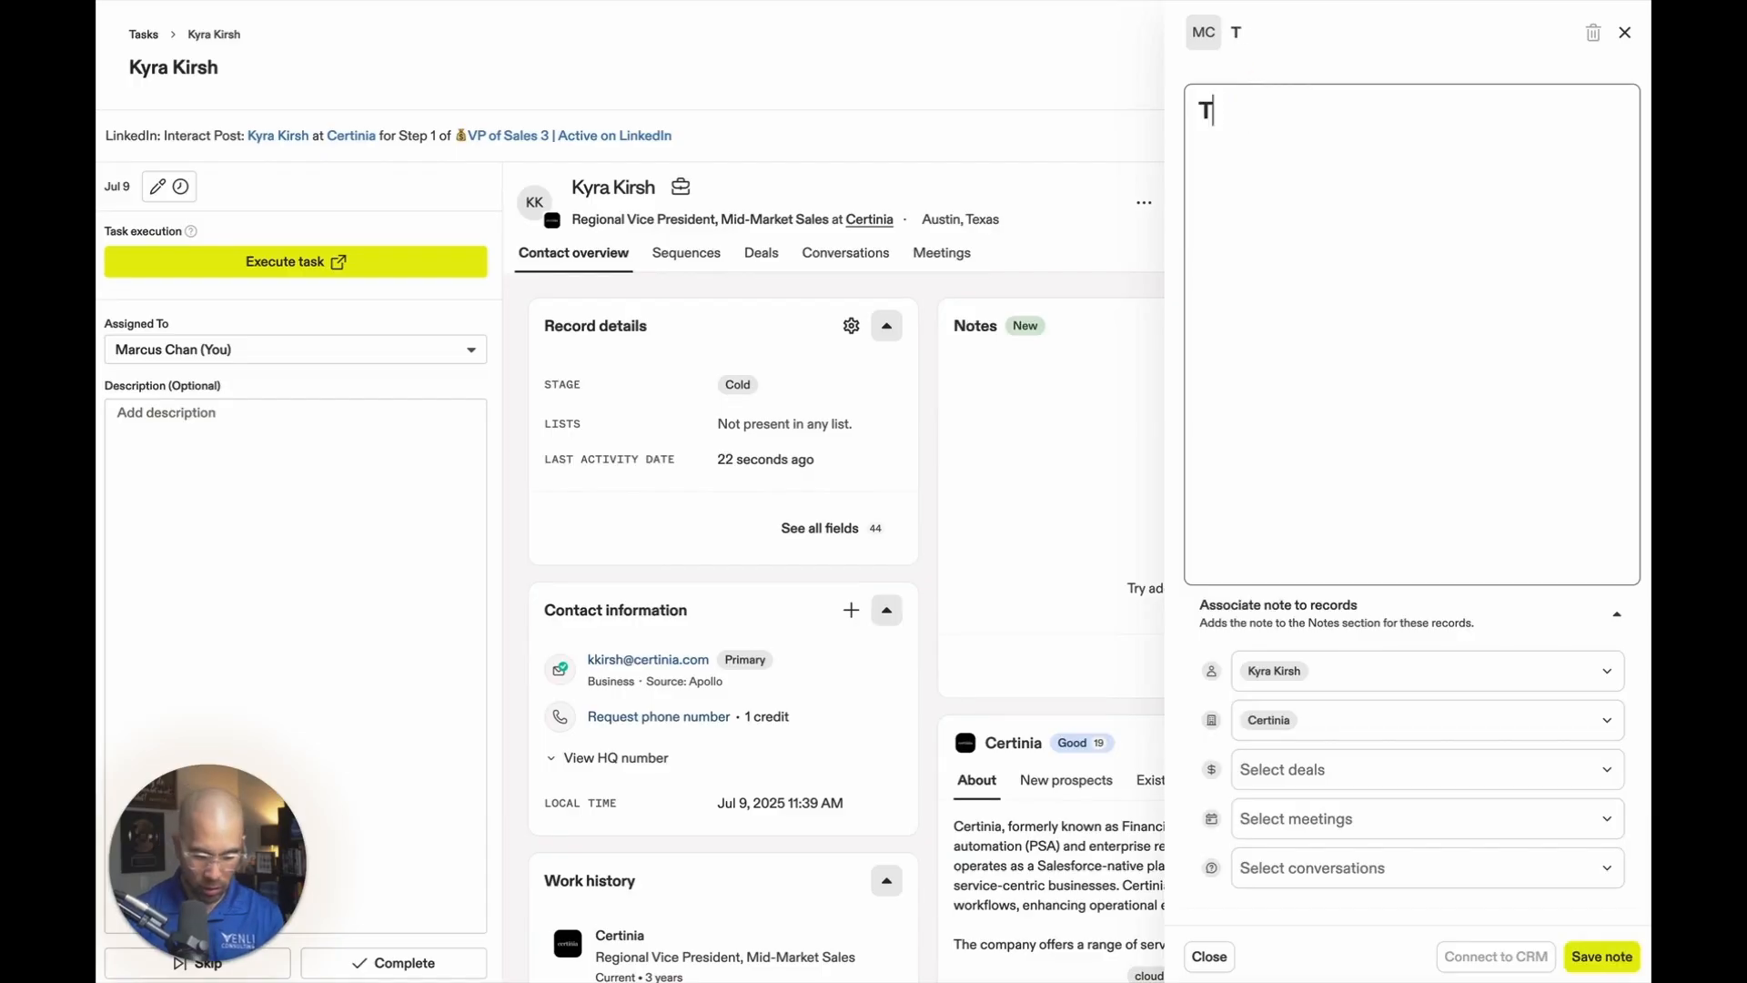
text(rigger N)
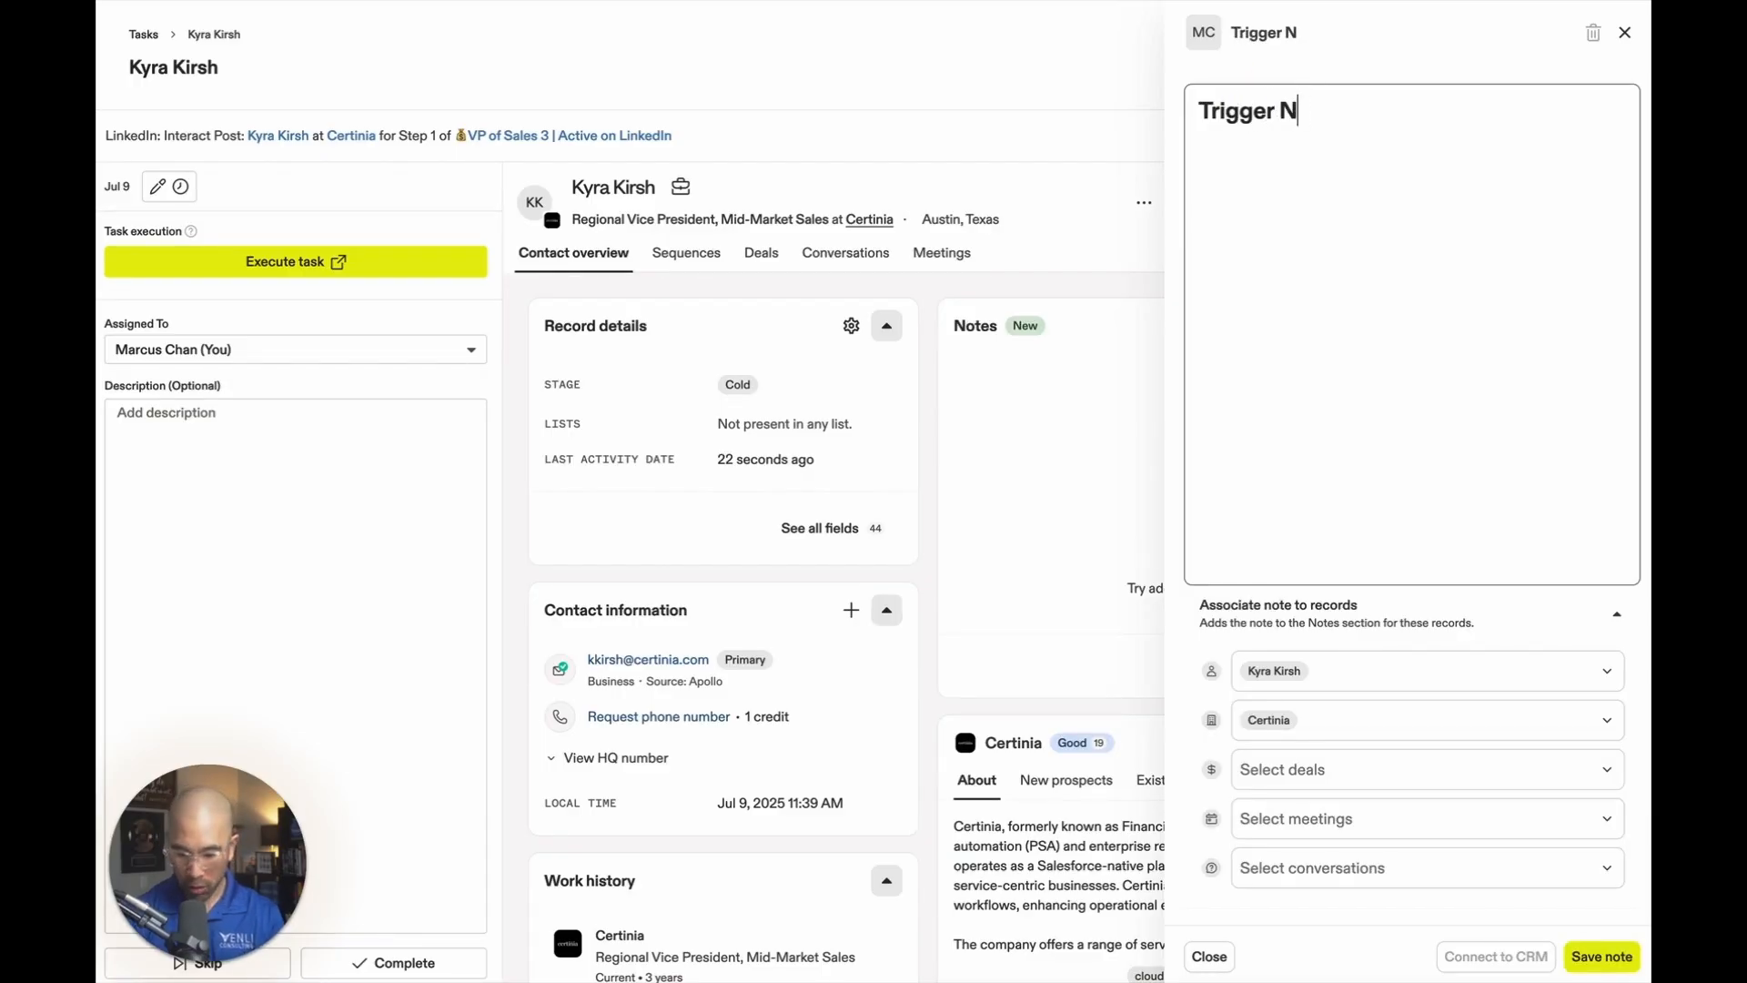
text(otes)
key(Return)
text(-)
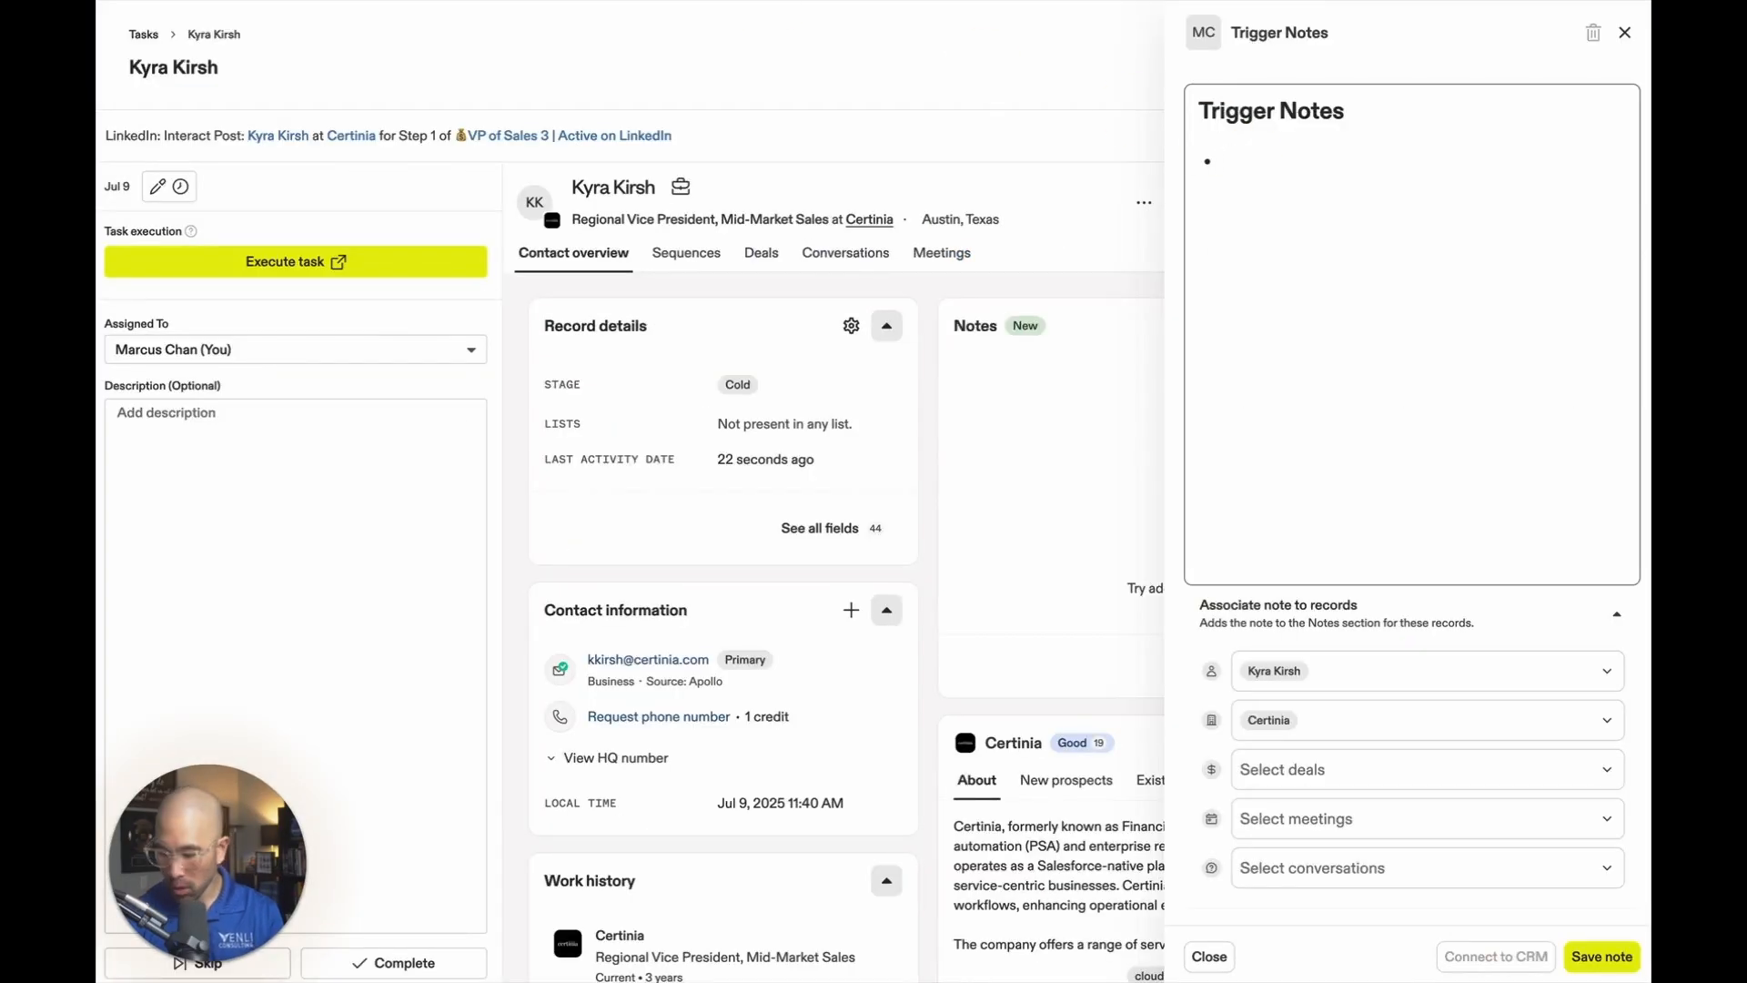
Check Certinia's three-month sales job openings growth and enter the bullet "250% Sales Job Opening Growth" in the note.
text(250)
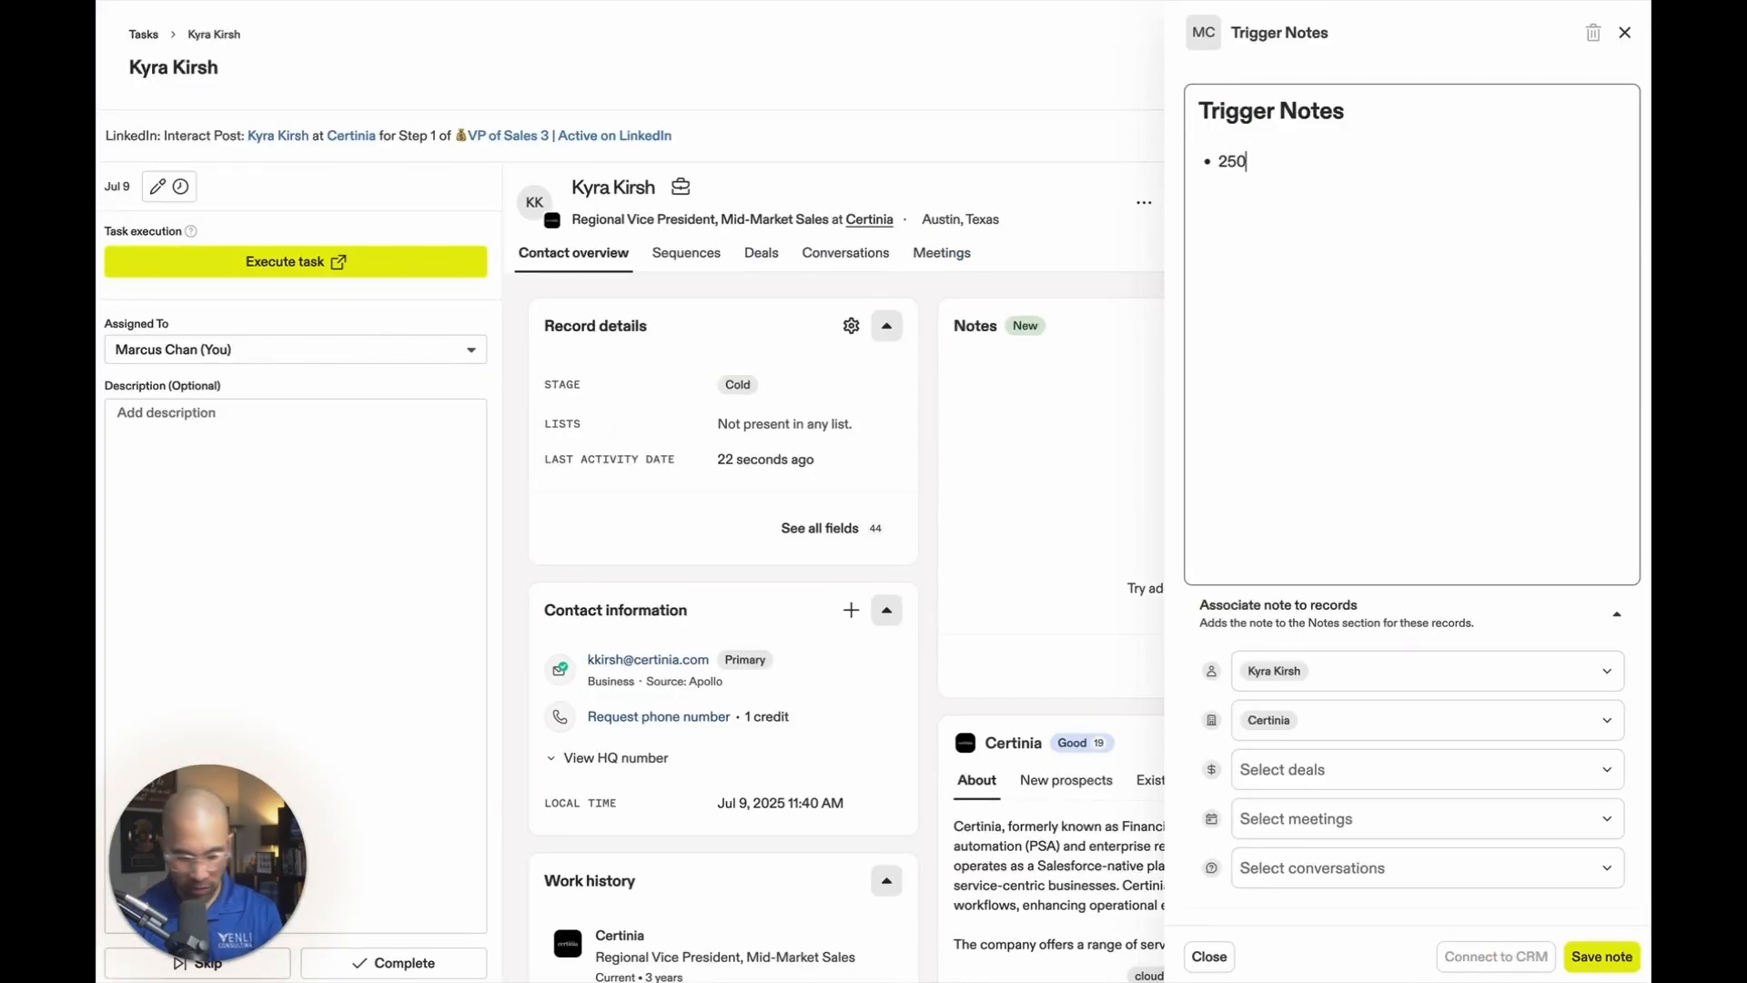
text(% Sales )
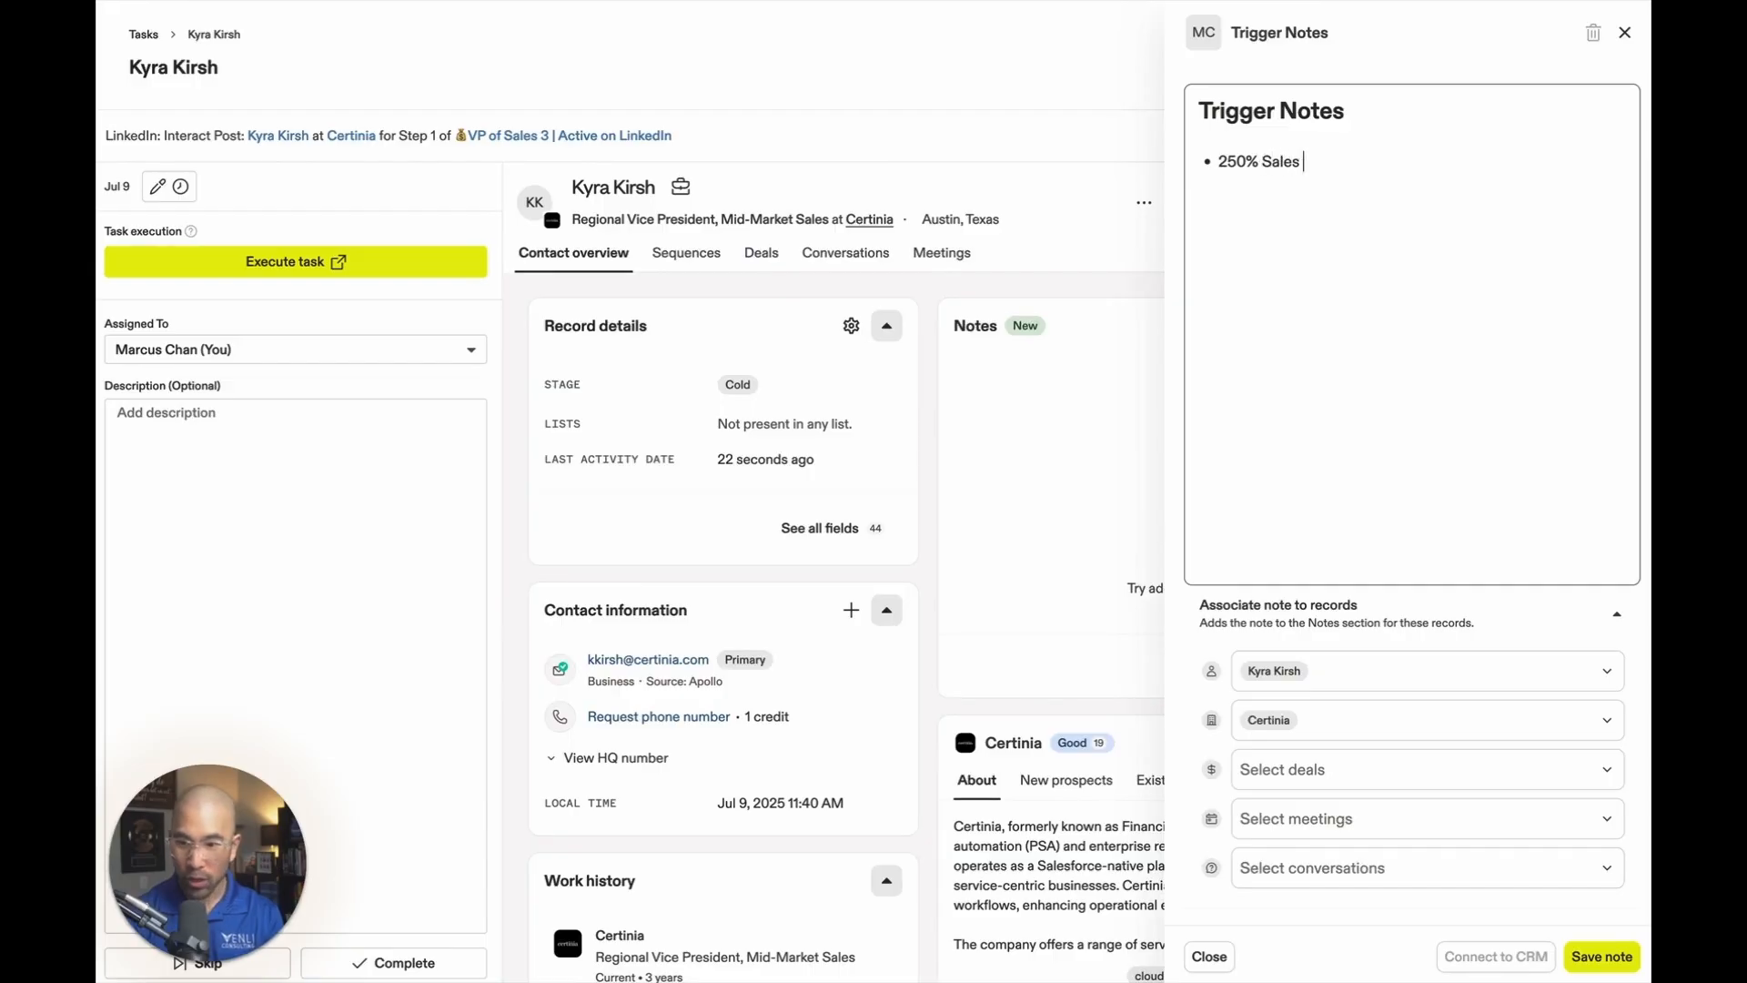
text(Job Opening Growth)
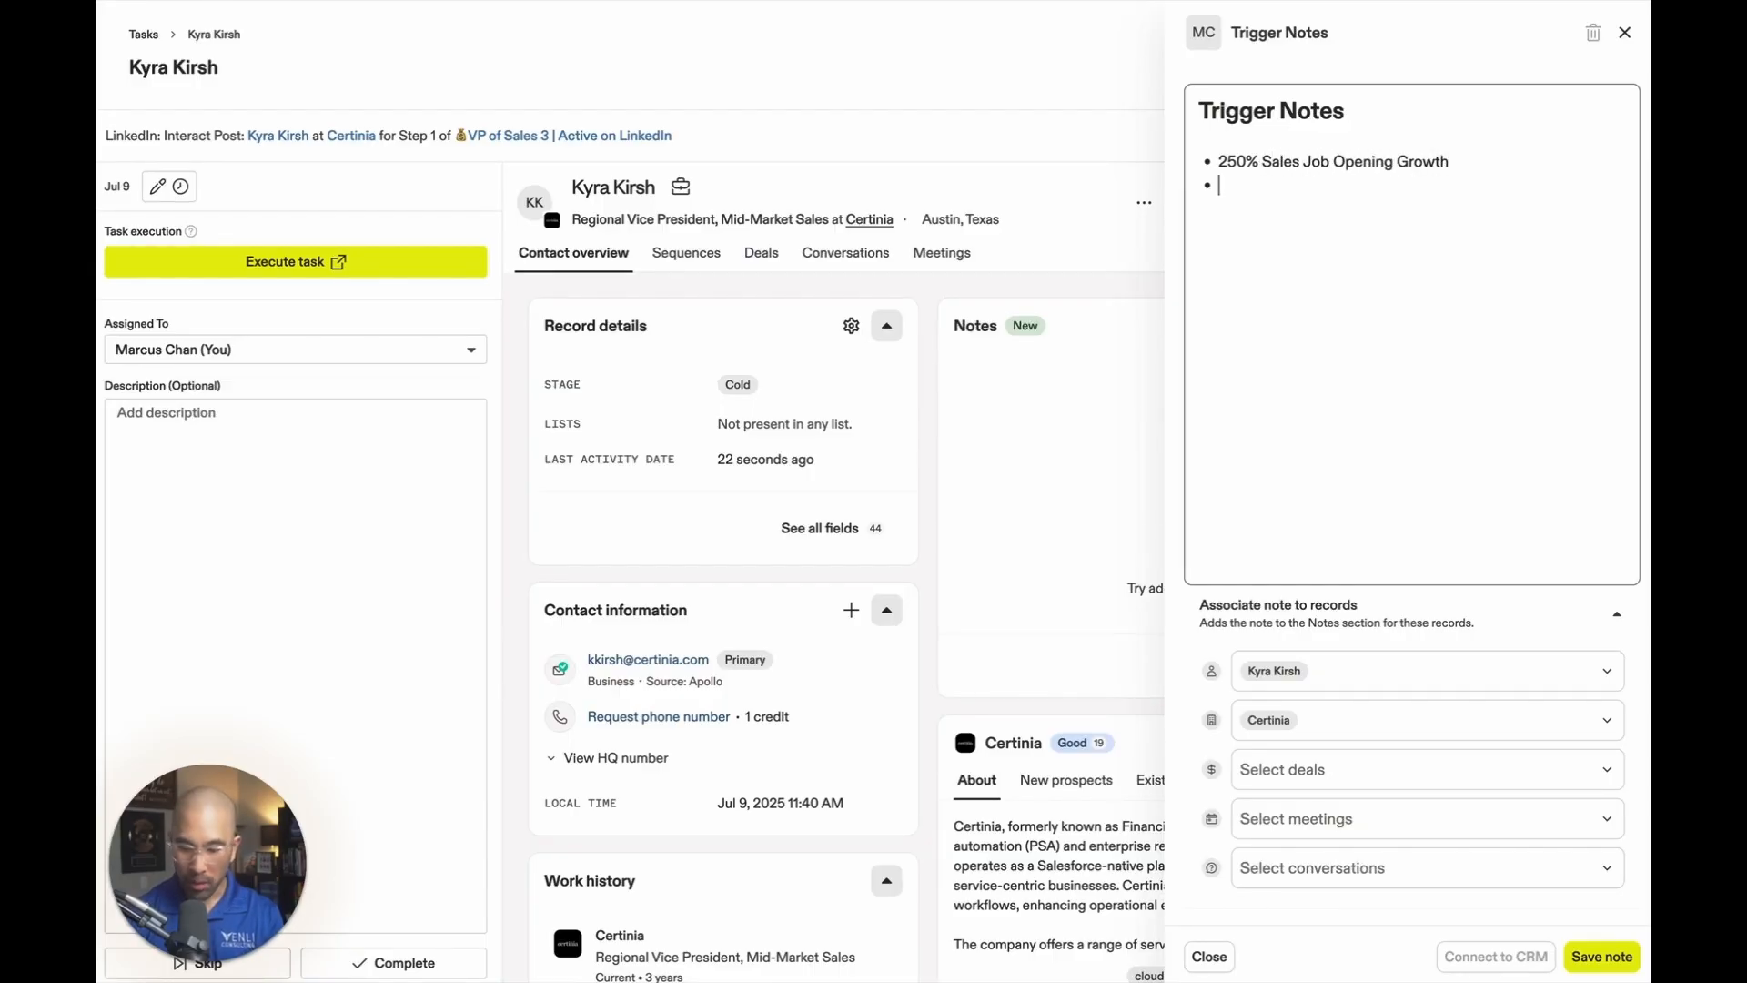
Paste the copied Certinia analysis below the growth bullet, check it from the start, and save the note.
key(ctrl+v)
scroll(1362, 193, up, 15)
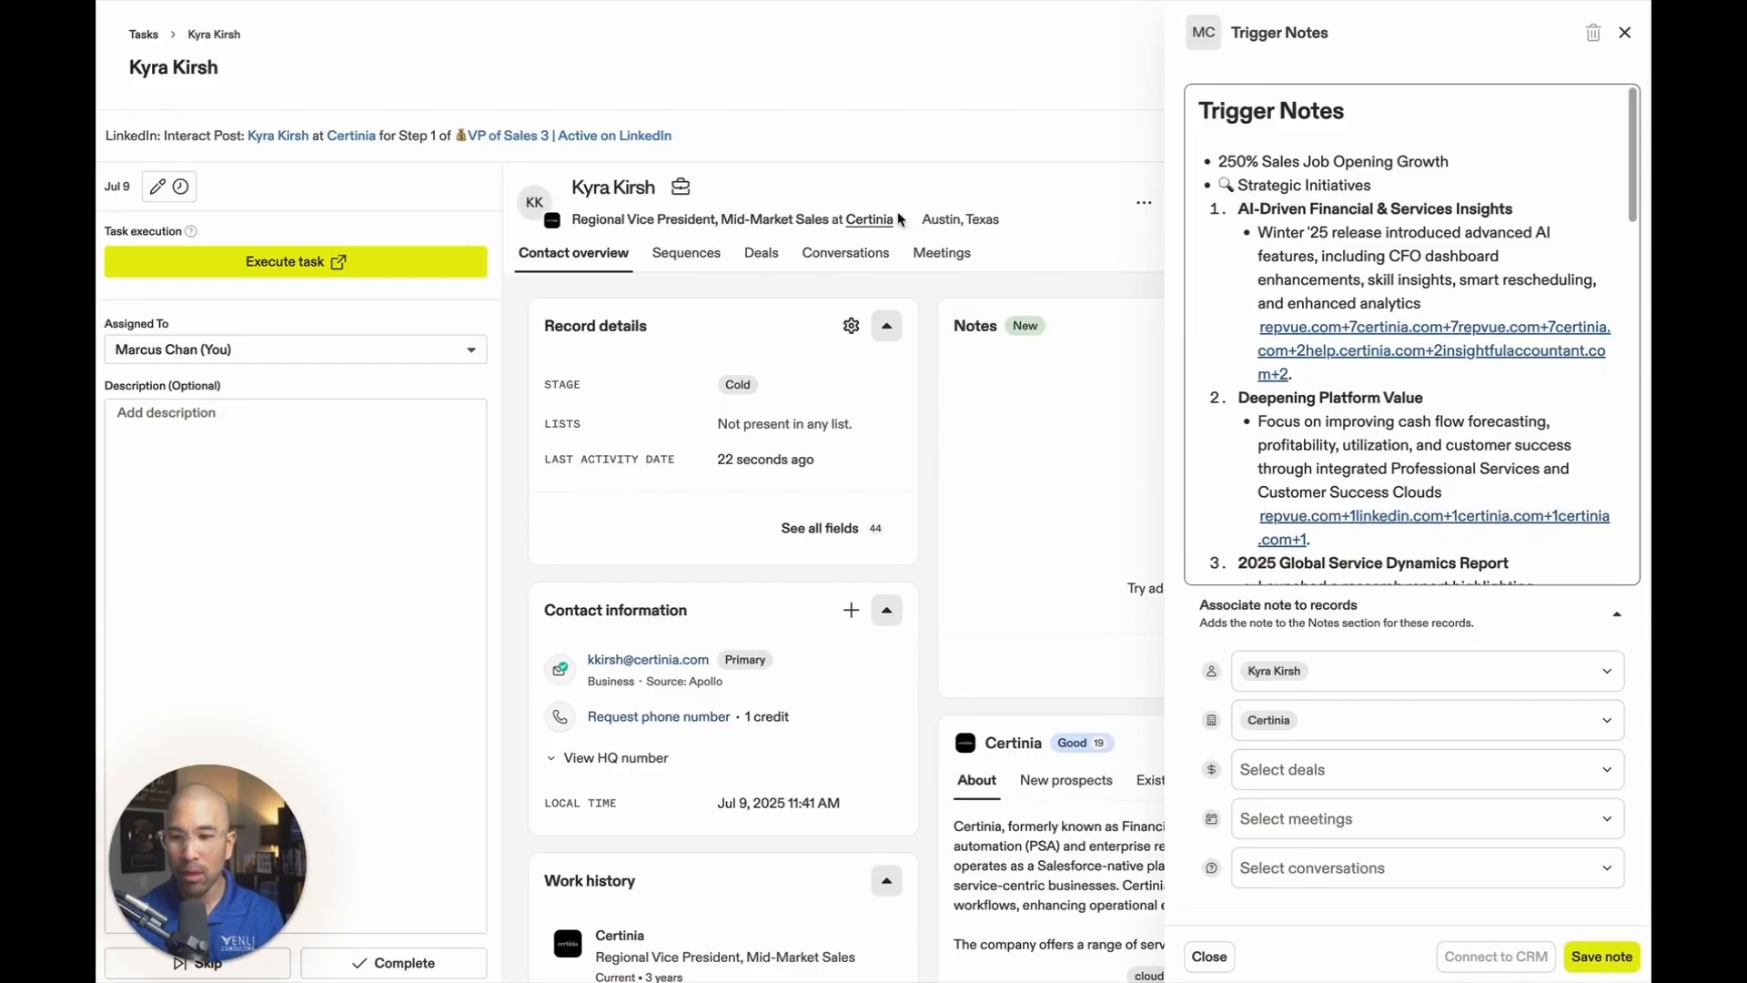
click(1603, 957)
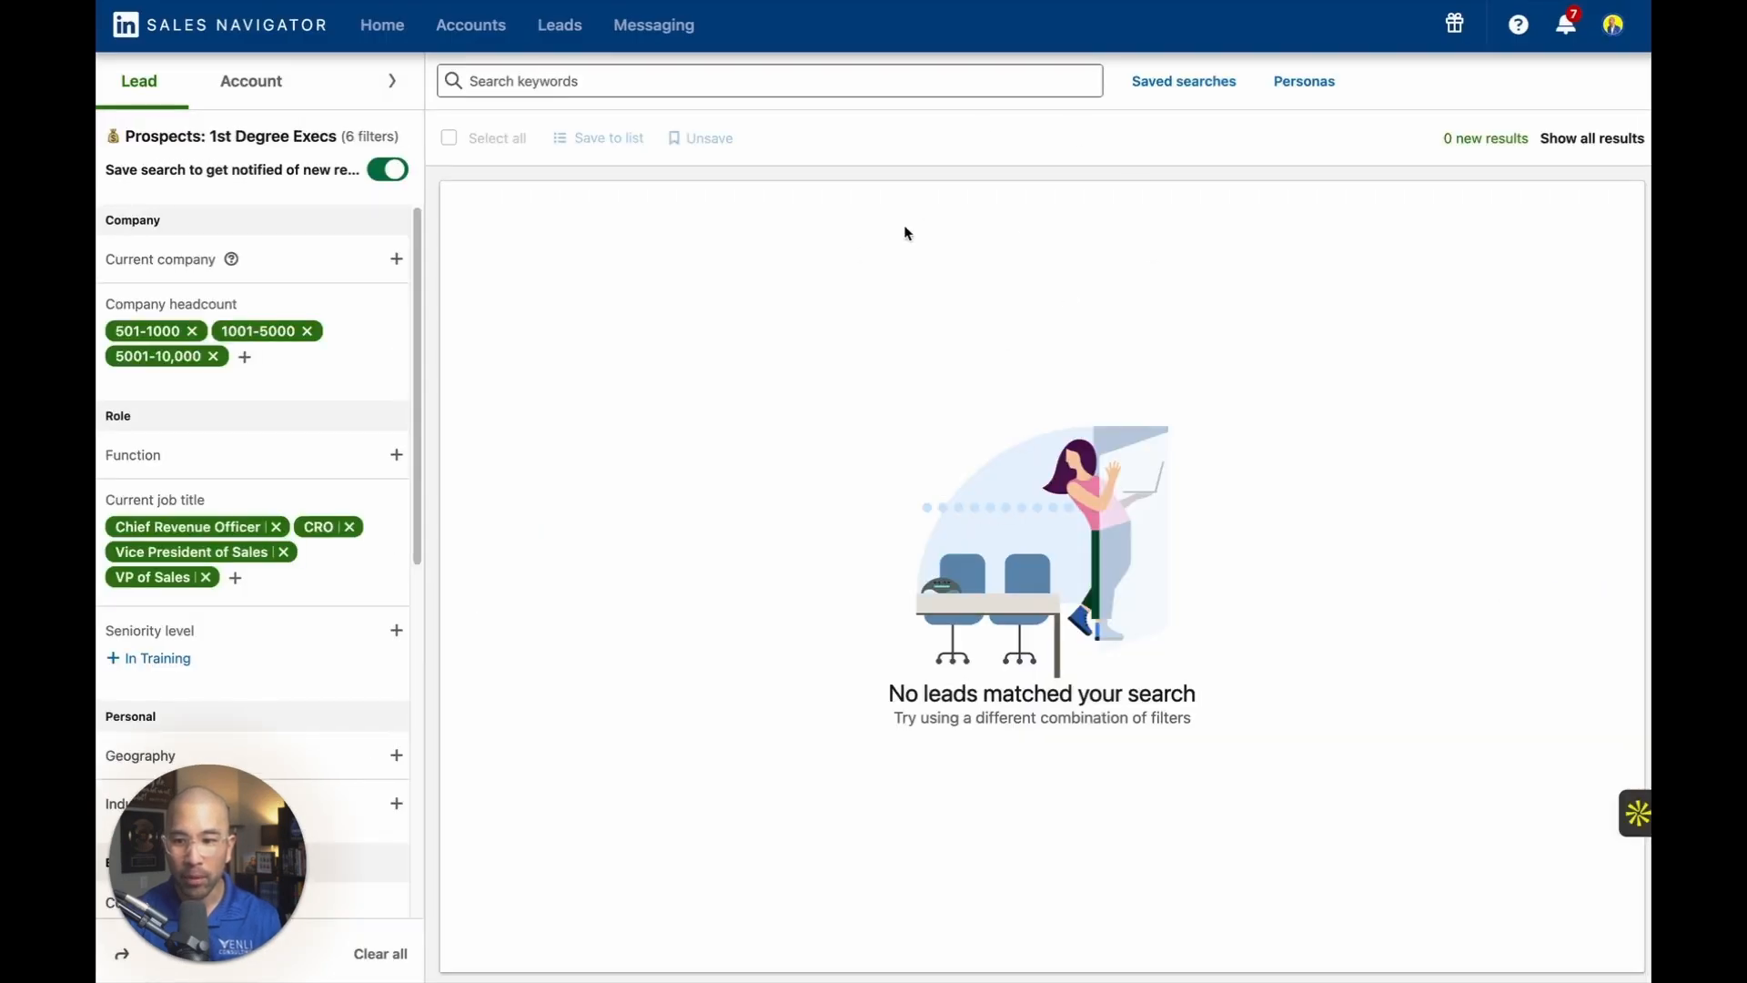
In Sales Navigator, expand the Prospects: 1st Degree Execs filters and examine them, including the excluded lead lists and interactions.
click(389, 81)
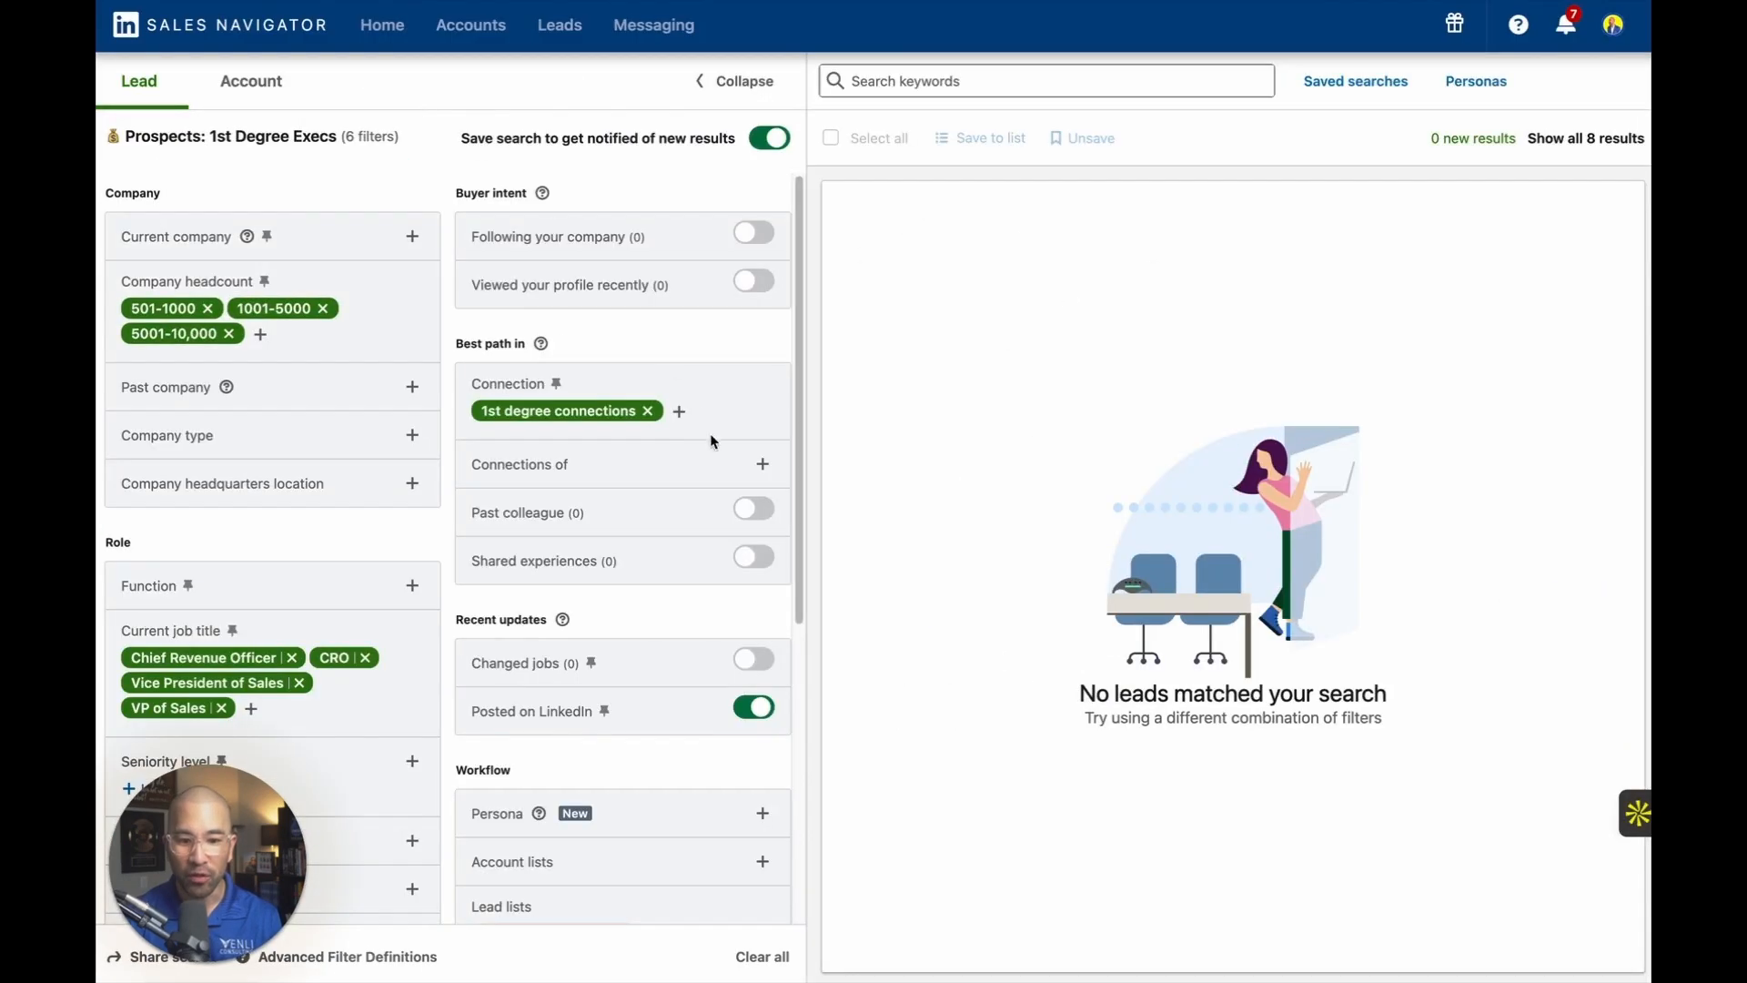
scroll(673, 411, down, 5)
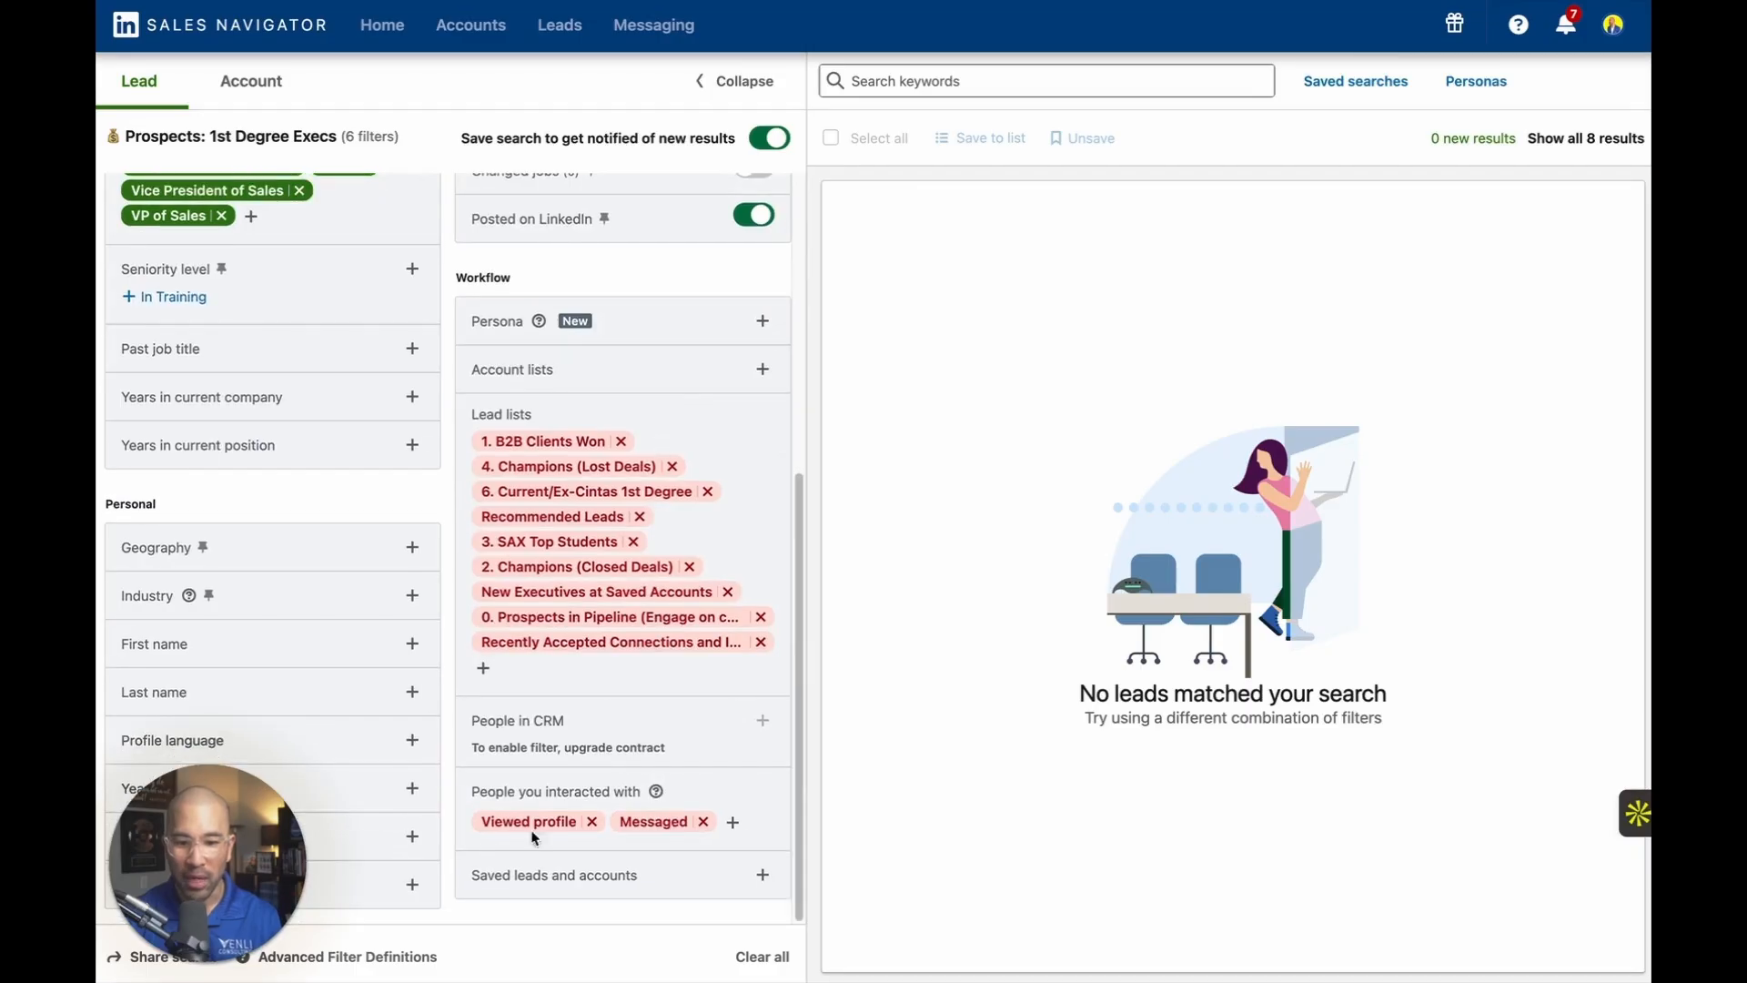
scroll(653, 689, up, 5)
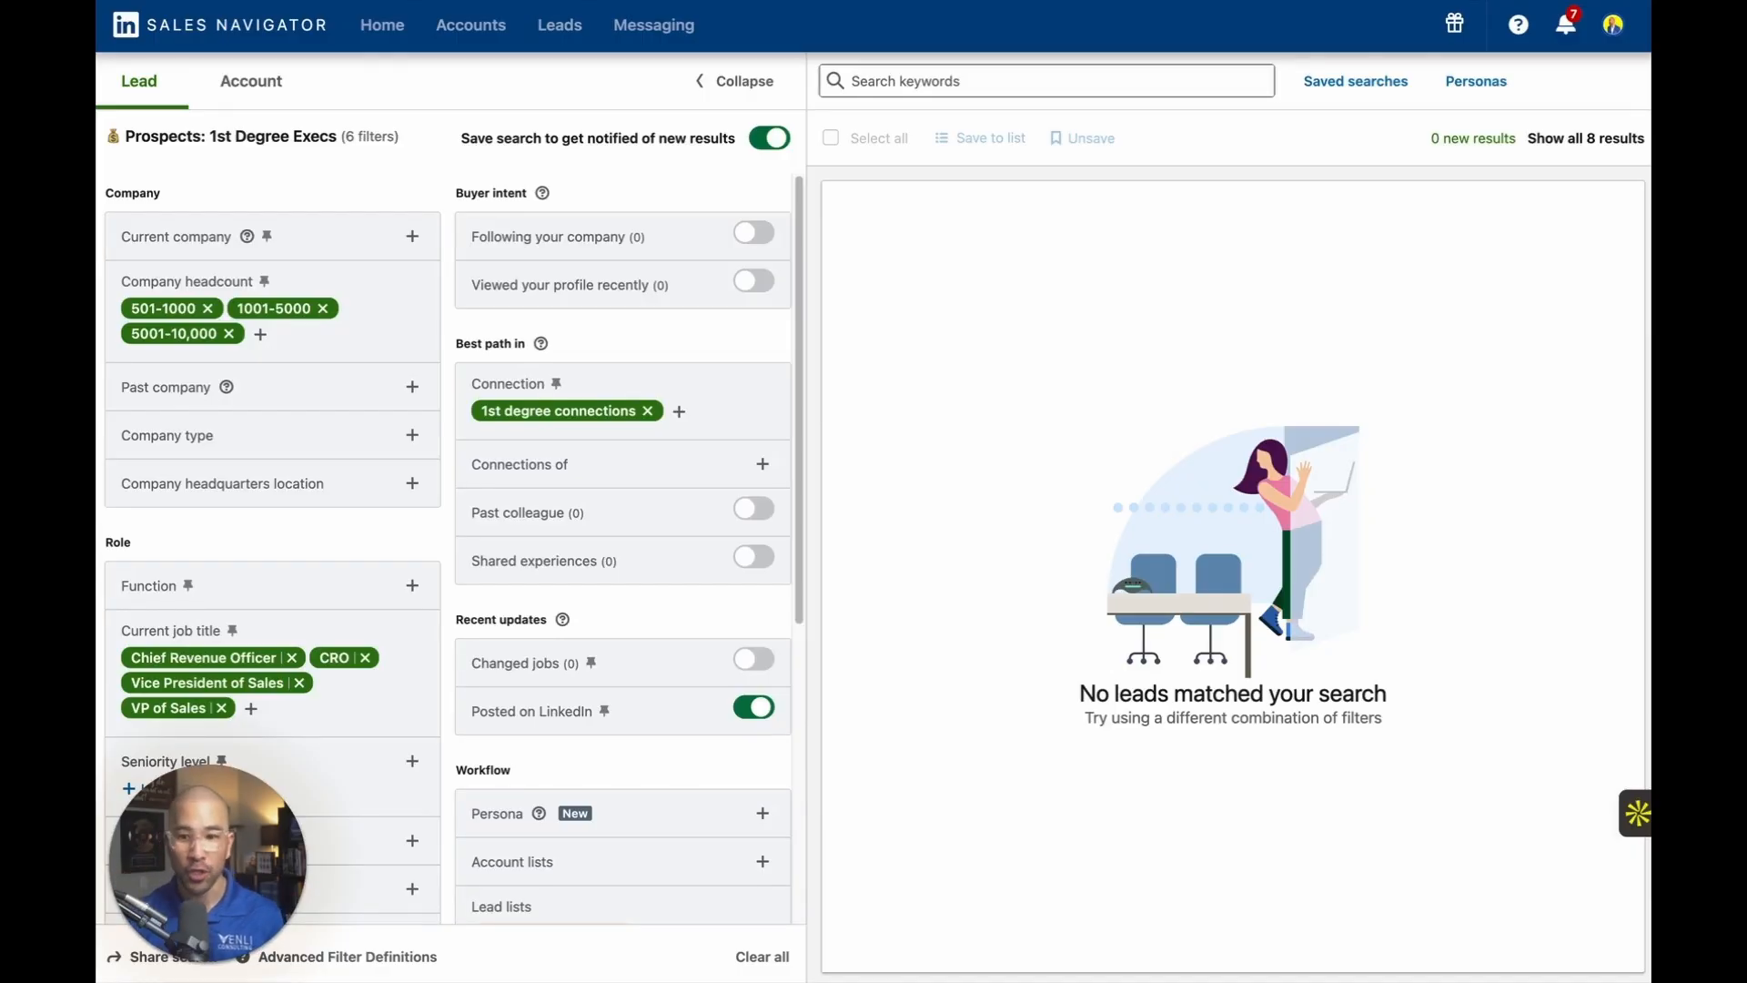
Examine the list of saved lead searches and their filters, and close it again.
click(1355, 81)
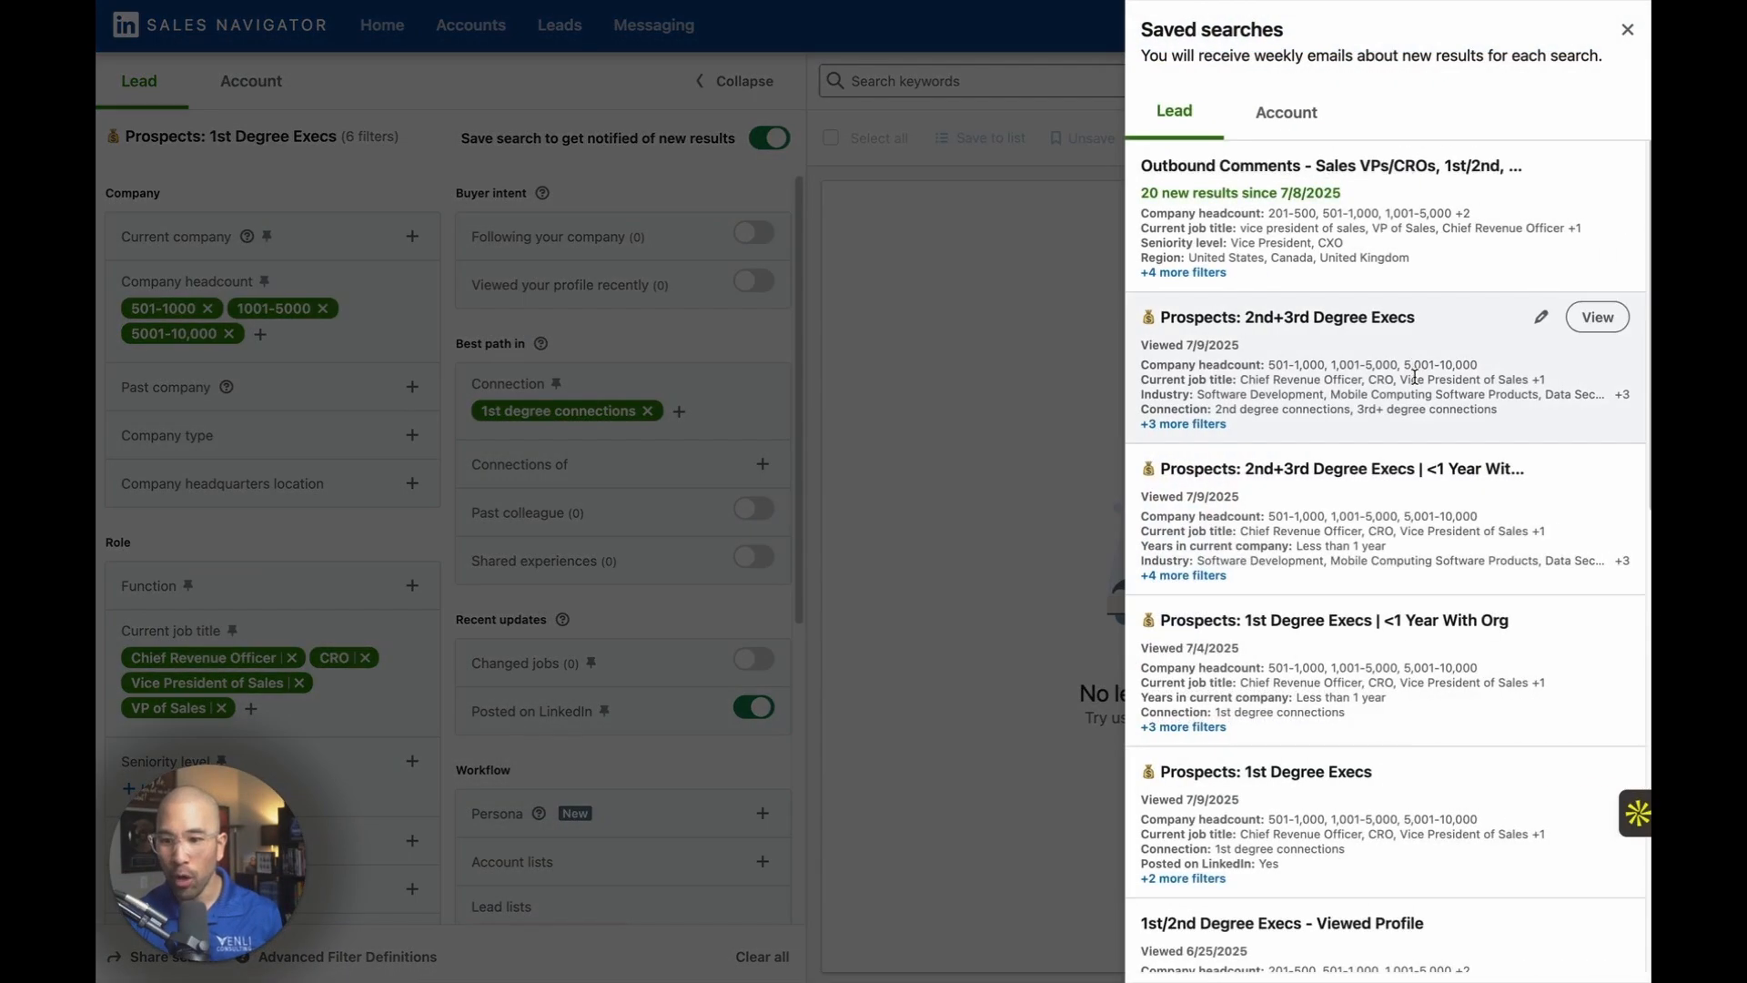
scroll(1415, 376, down, 5)
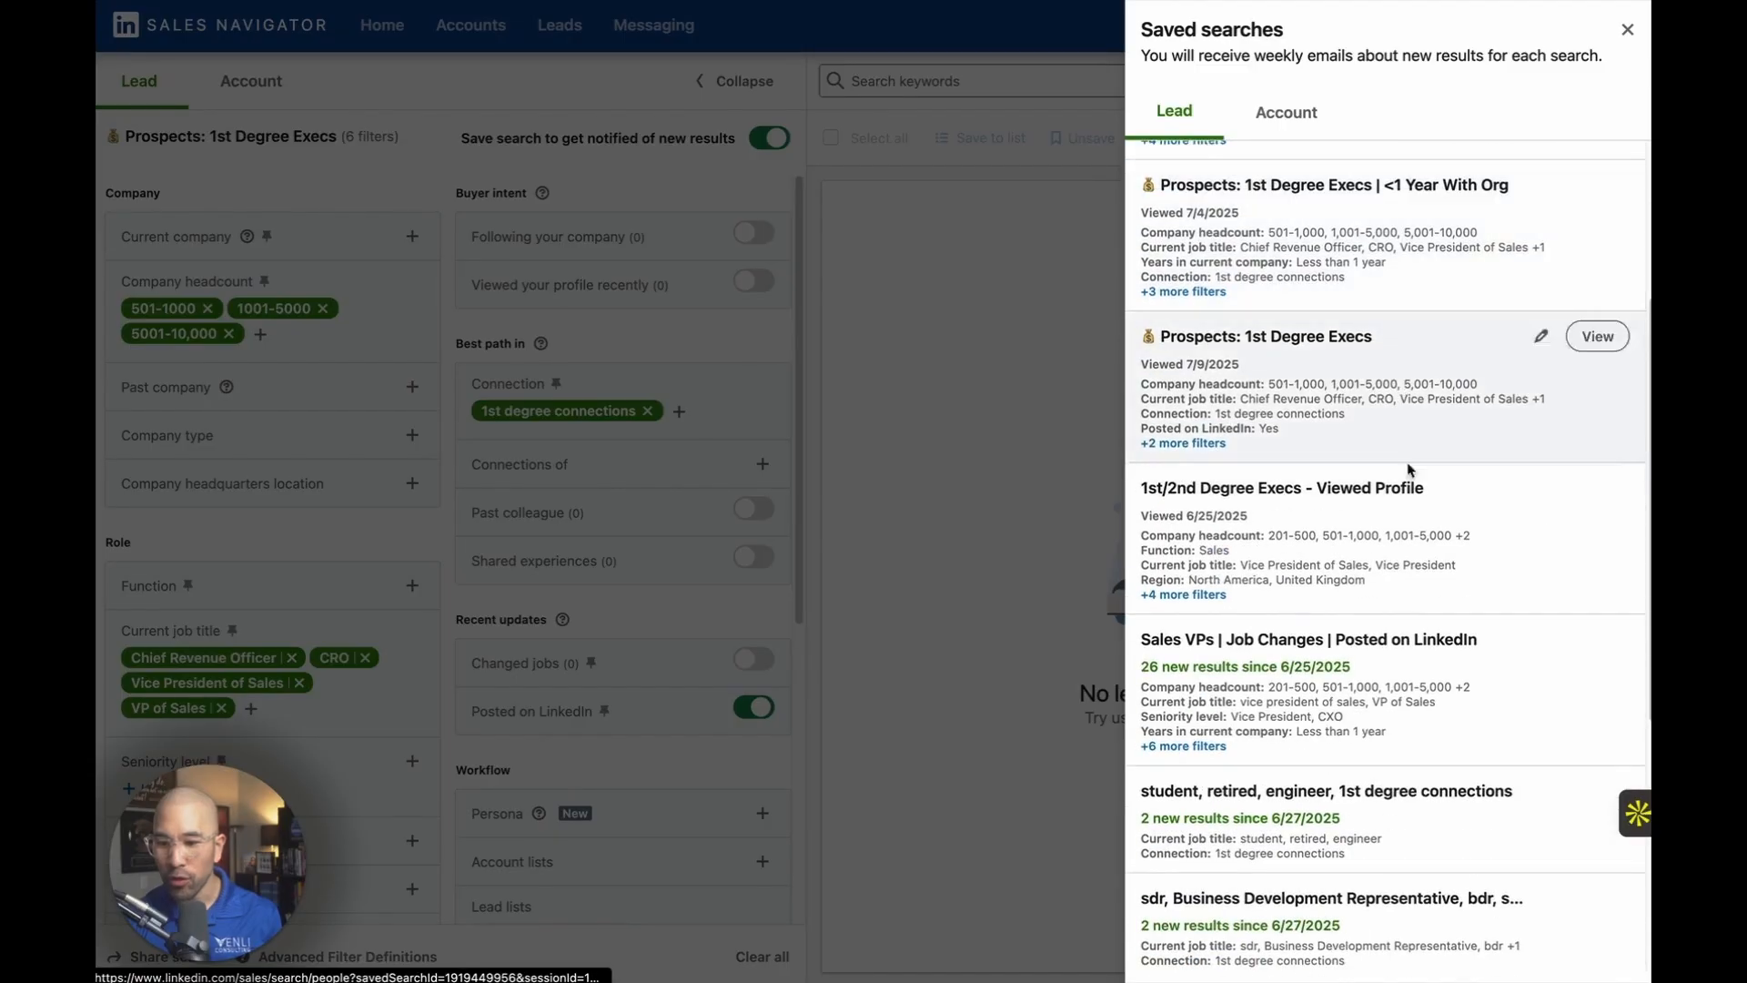
scroll(1452, 518, up, 5)
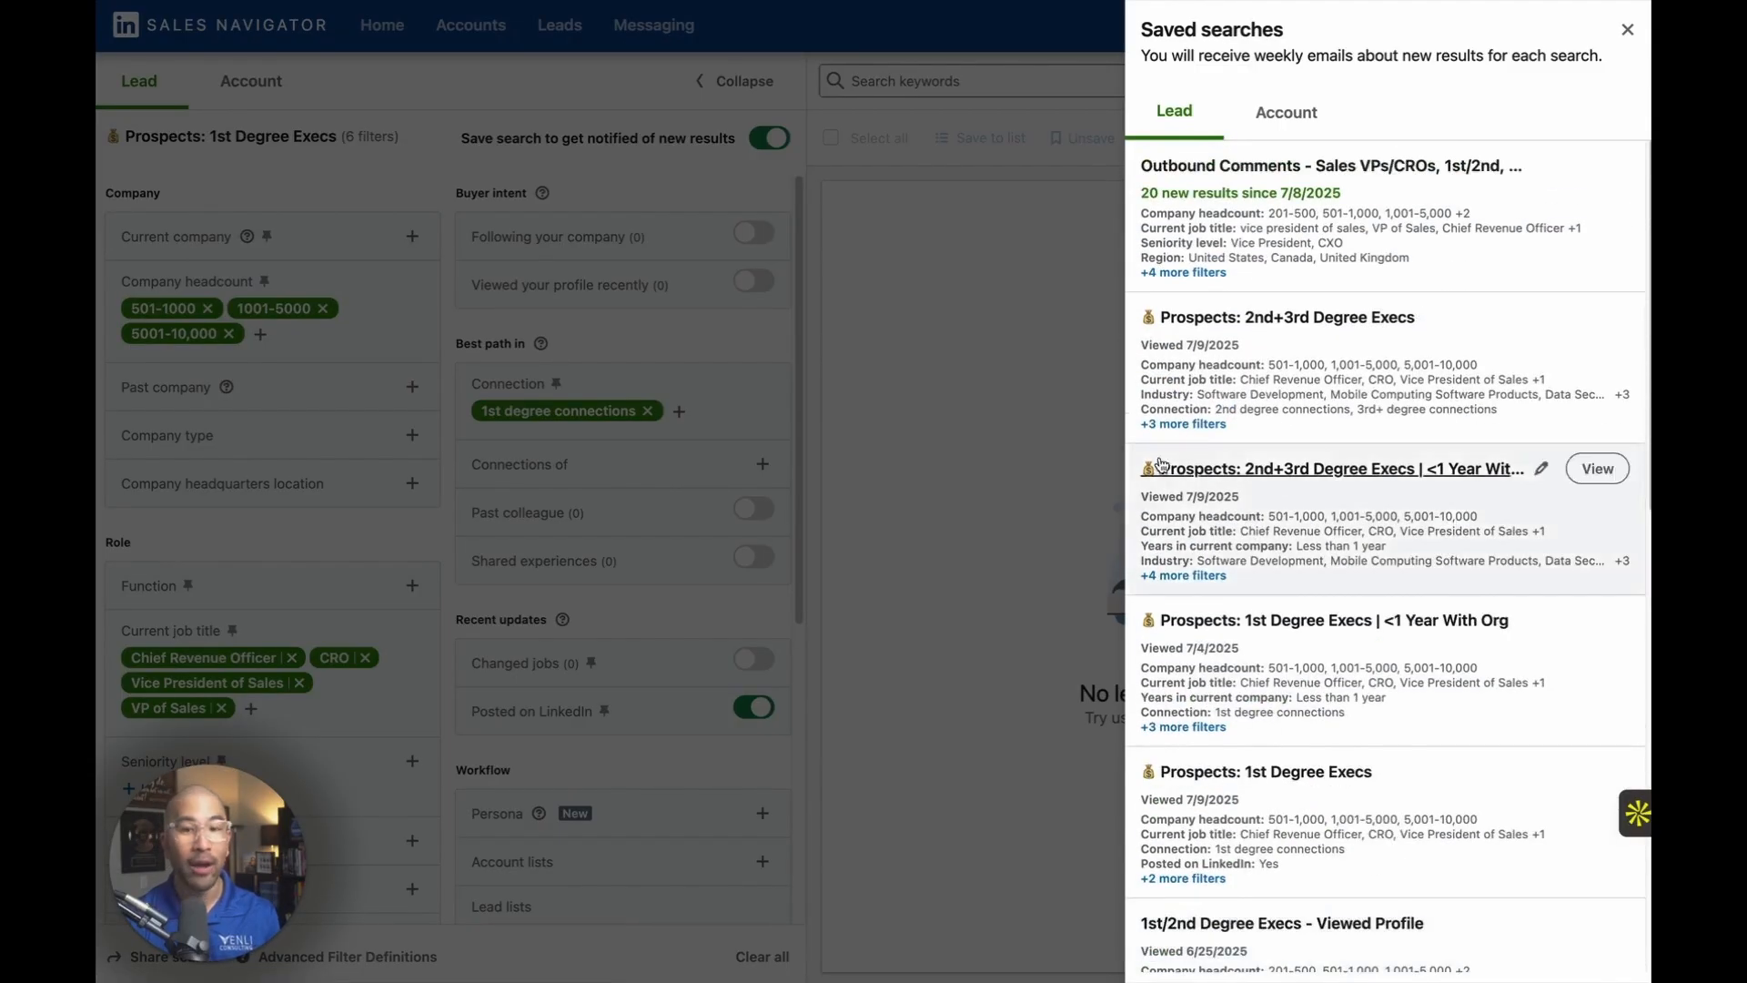
click(1025, 477)
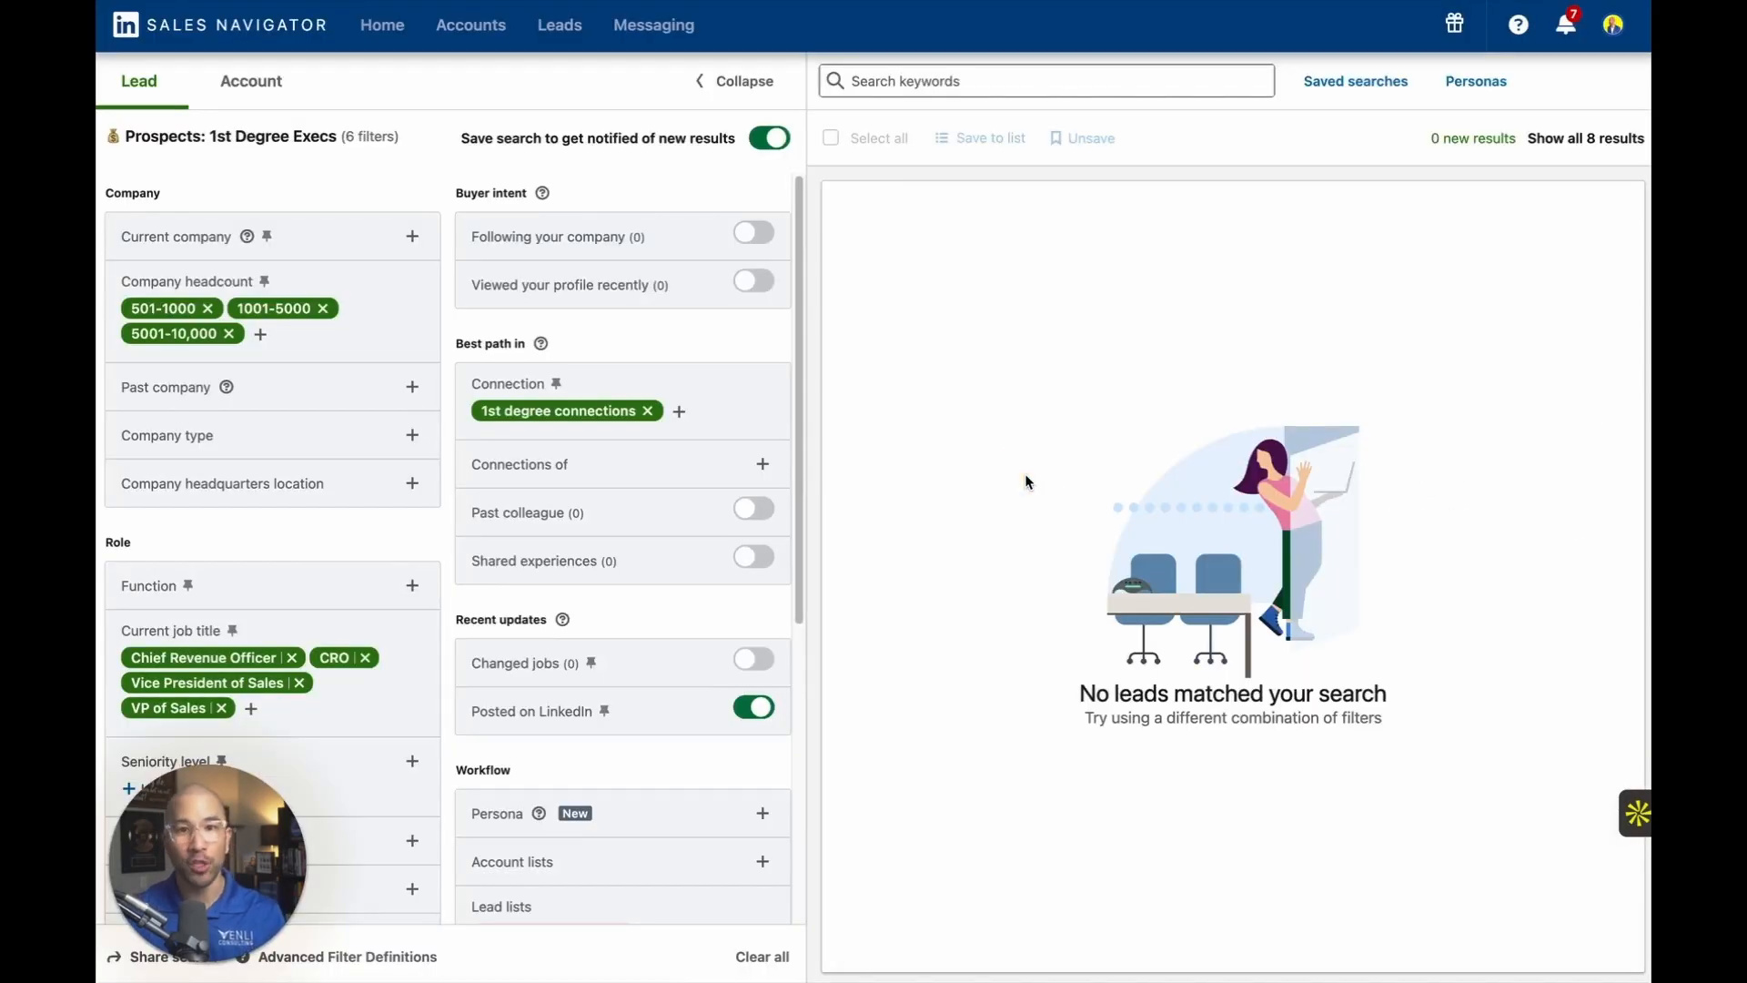